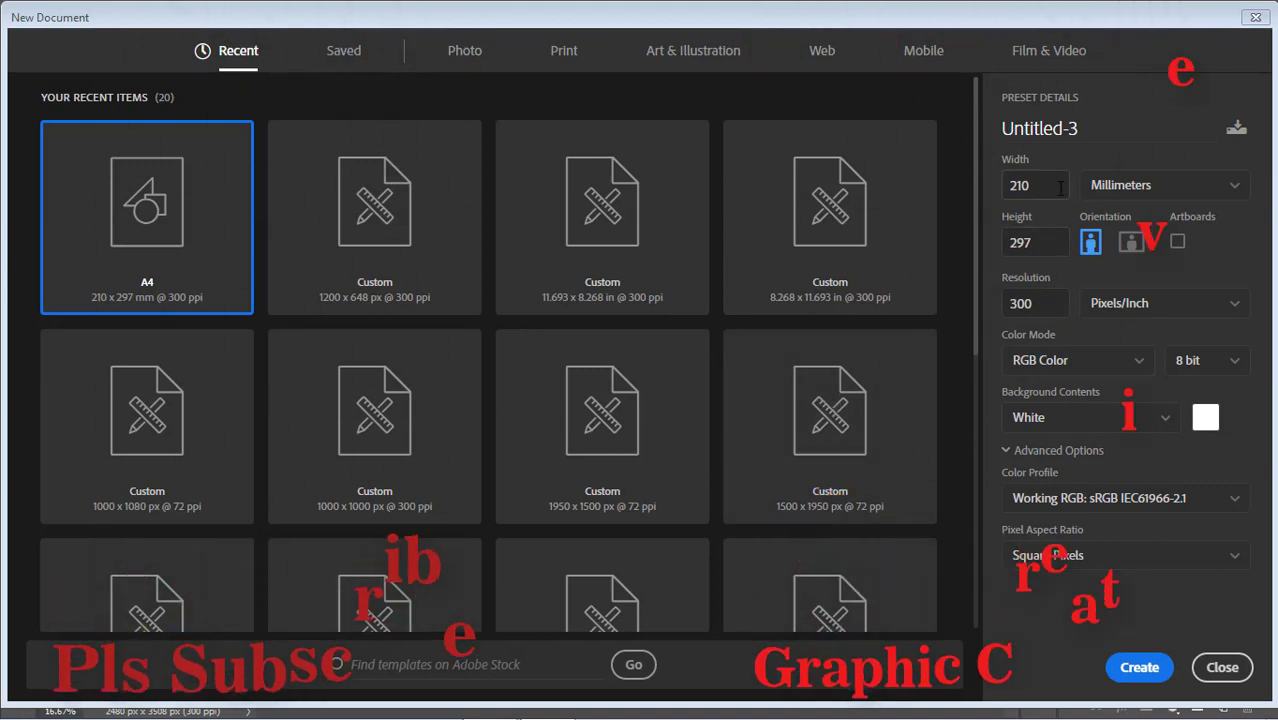
# - Create a new A4 document at 8.268 × 11.693 inches and 300 ppi
pyautogui.click(1122, 187)
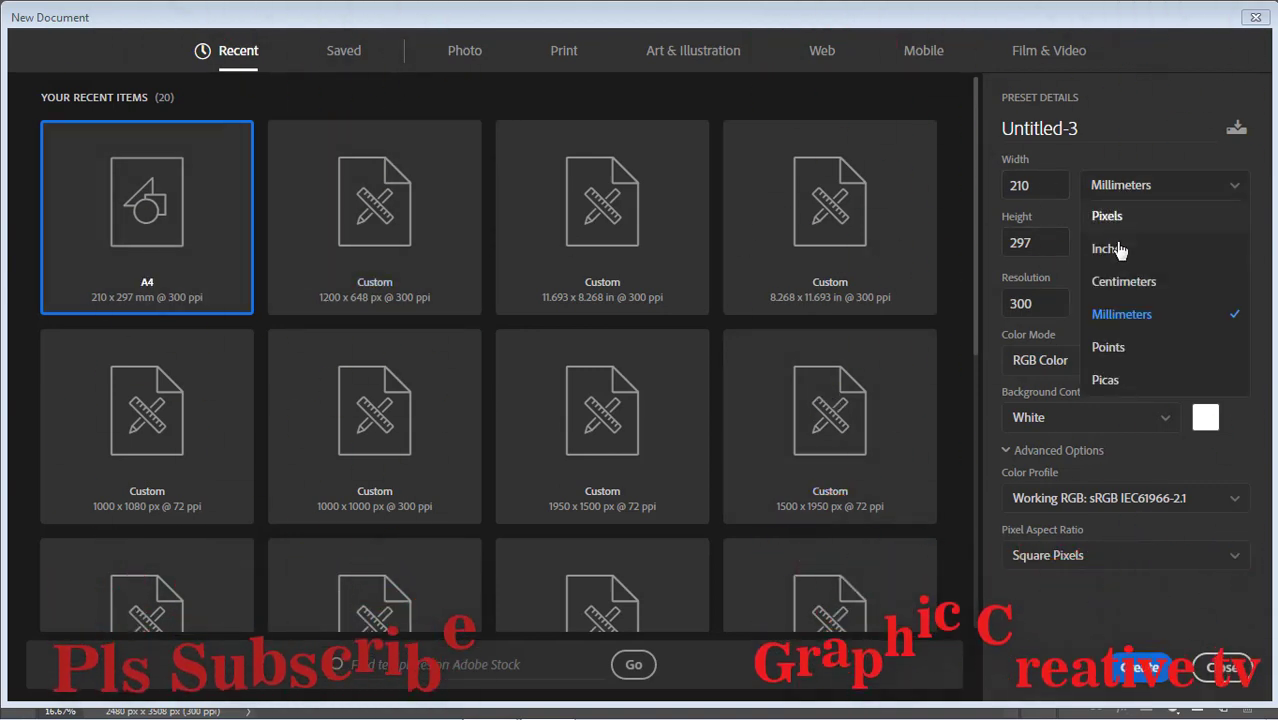
pyautogui.click(1110, 246)
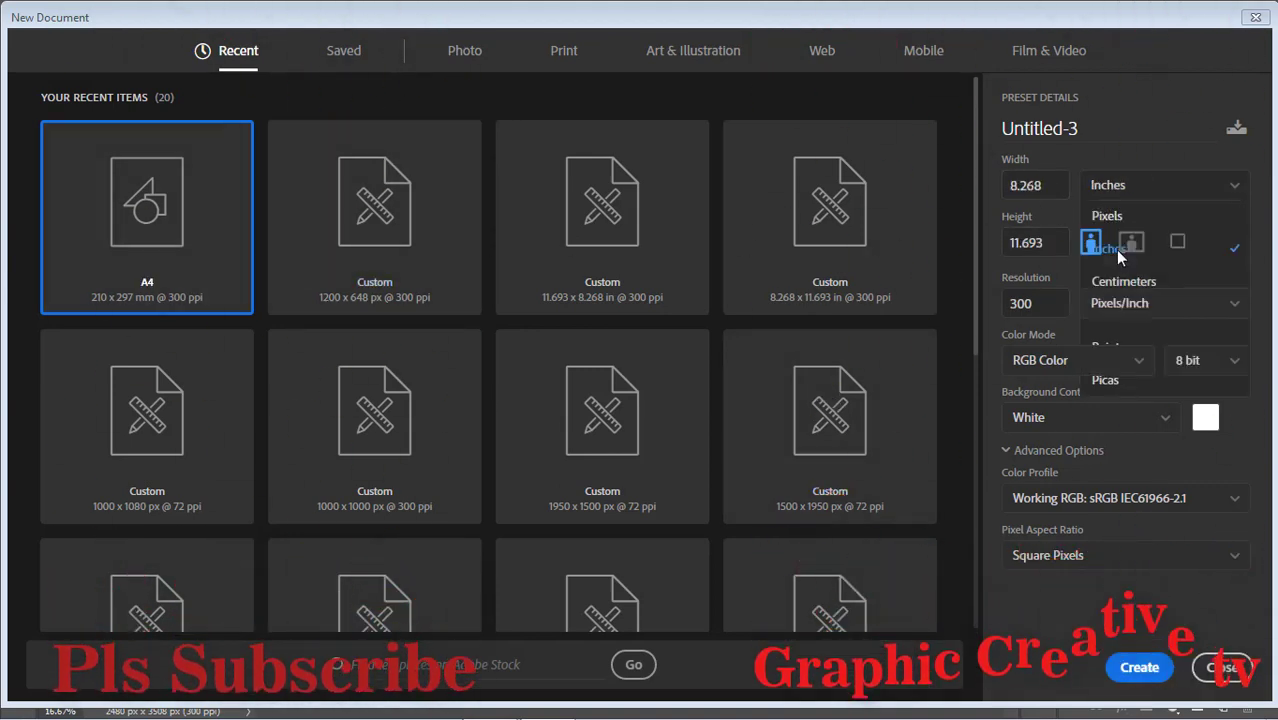
pyautogui.click(1015, 190)
pyautogui.click(1035, 303)
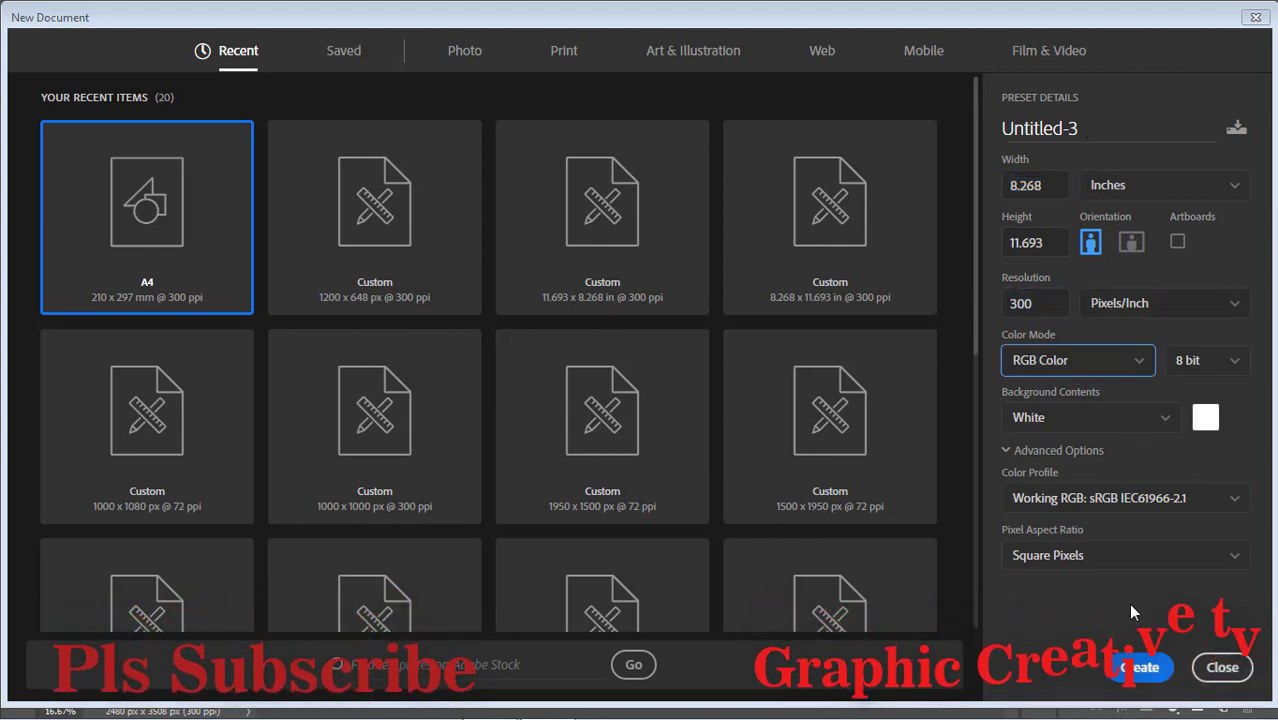
pyautogui.click(1140, 667)
# - Unlock the Background layer and add a Gradient Overlay effect to it
pyautogui.press('v')
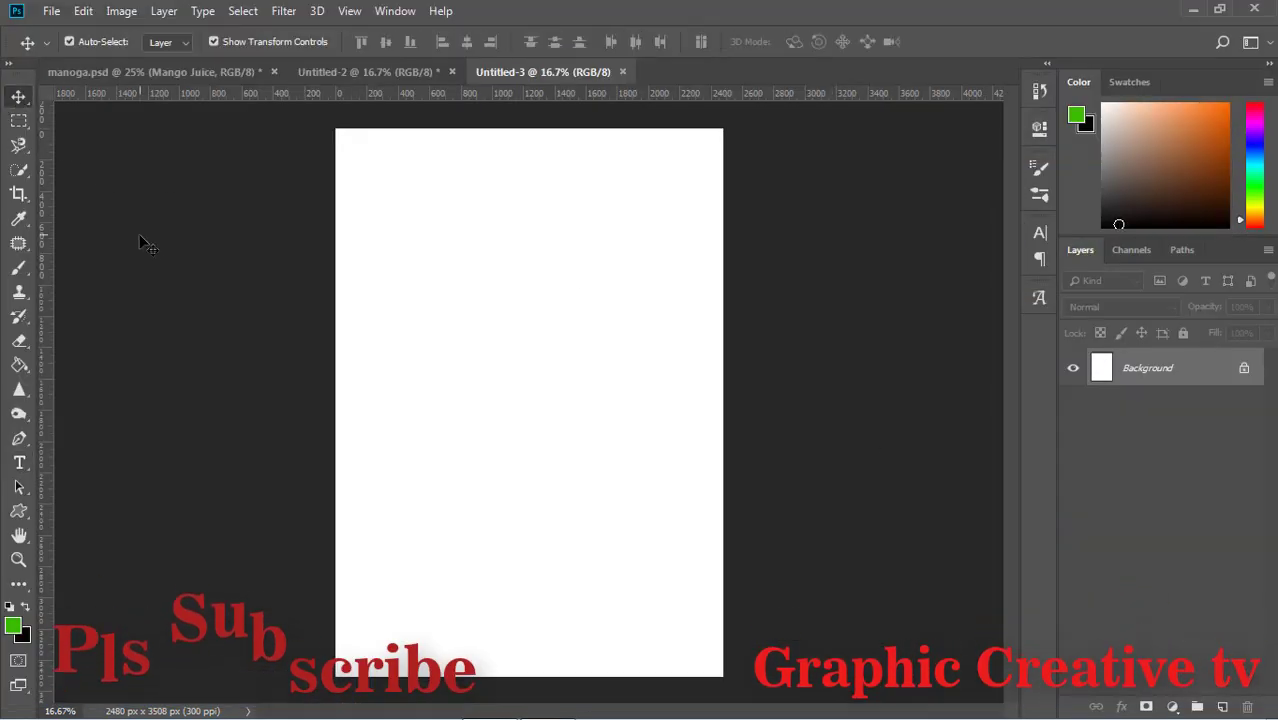
pyautogui.click(1245, 370)
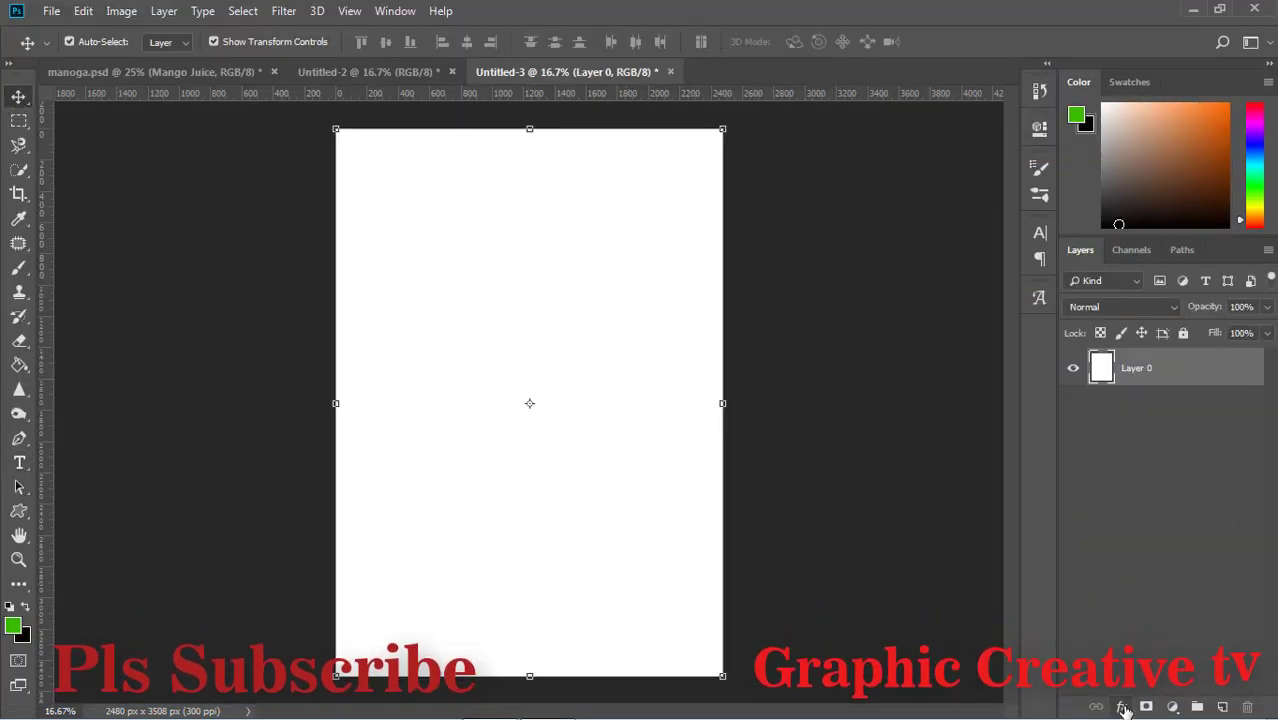
pyautogui.click(1121, 706)
pyautogui.click(1152, 647)
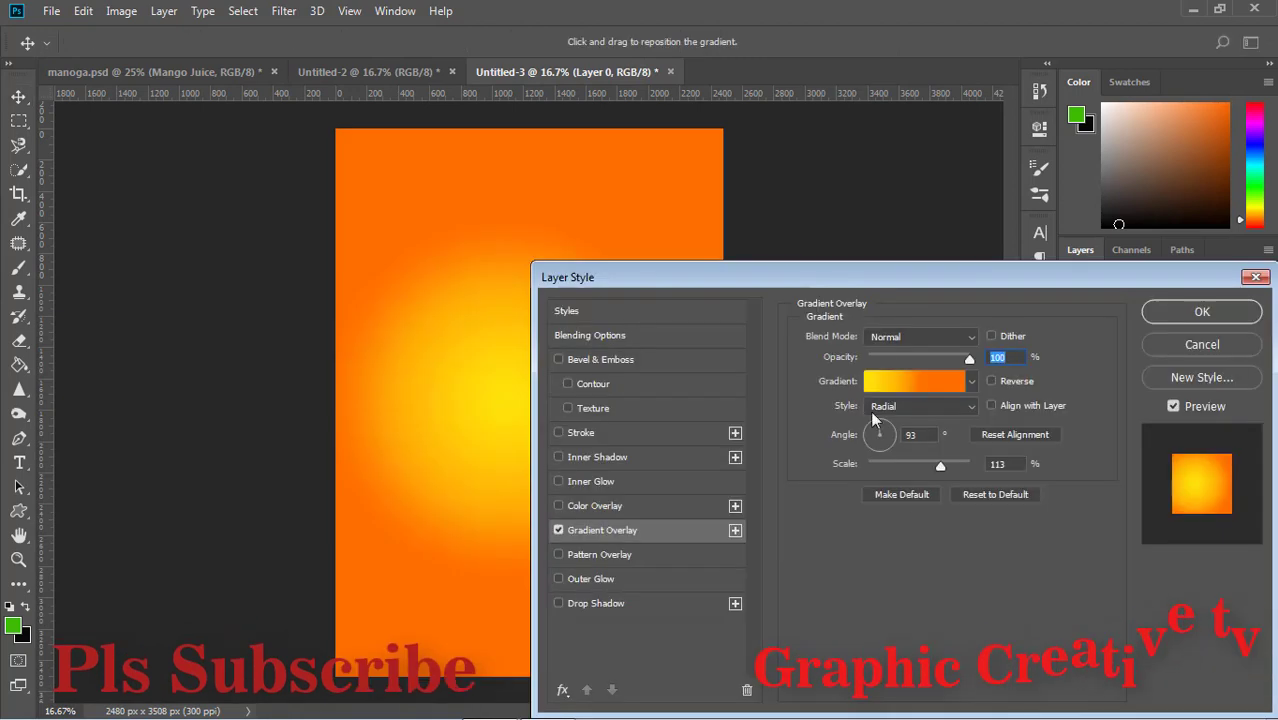
# - Set the radial gradient stops to yellow #ffe509 and orange #ff6d00, and apply it
pyautogui.click(914, 382)
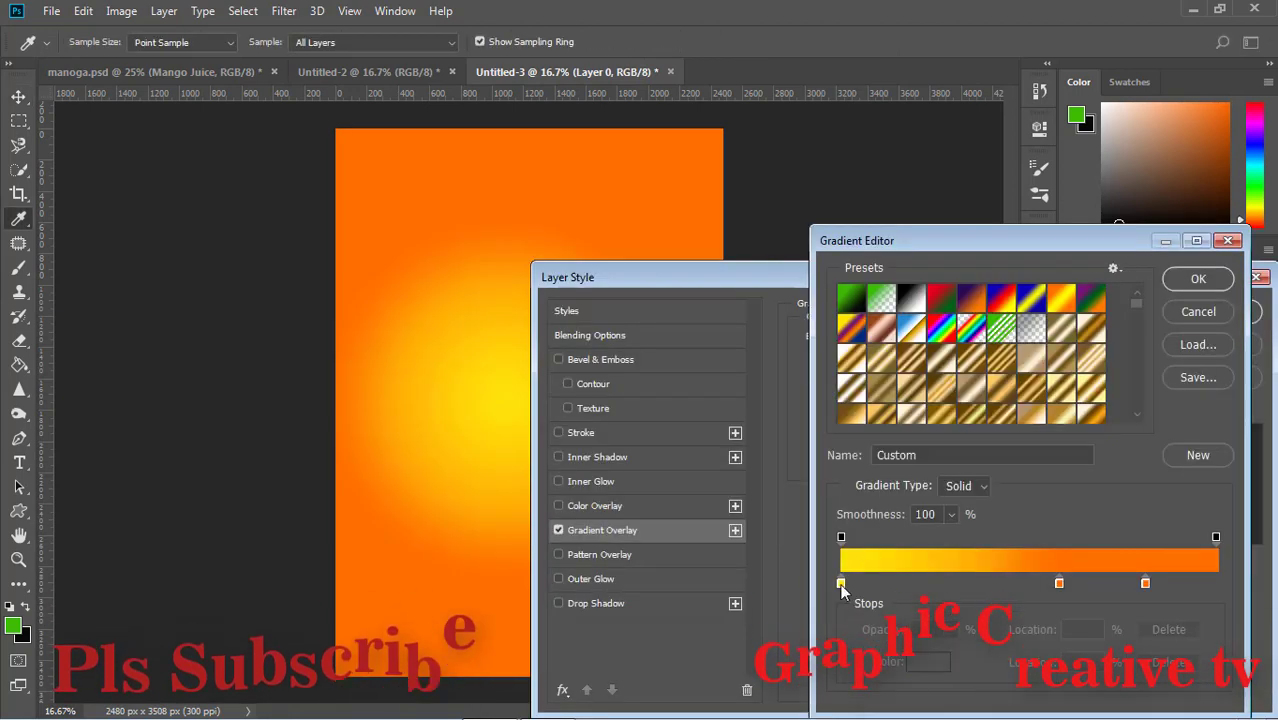
pyautogui.click(930, 664)
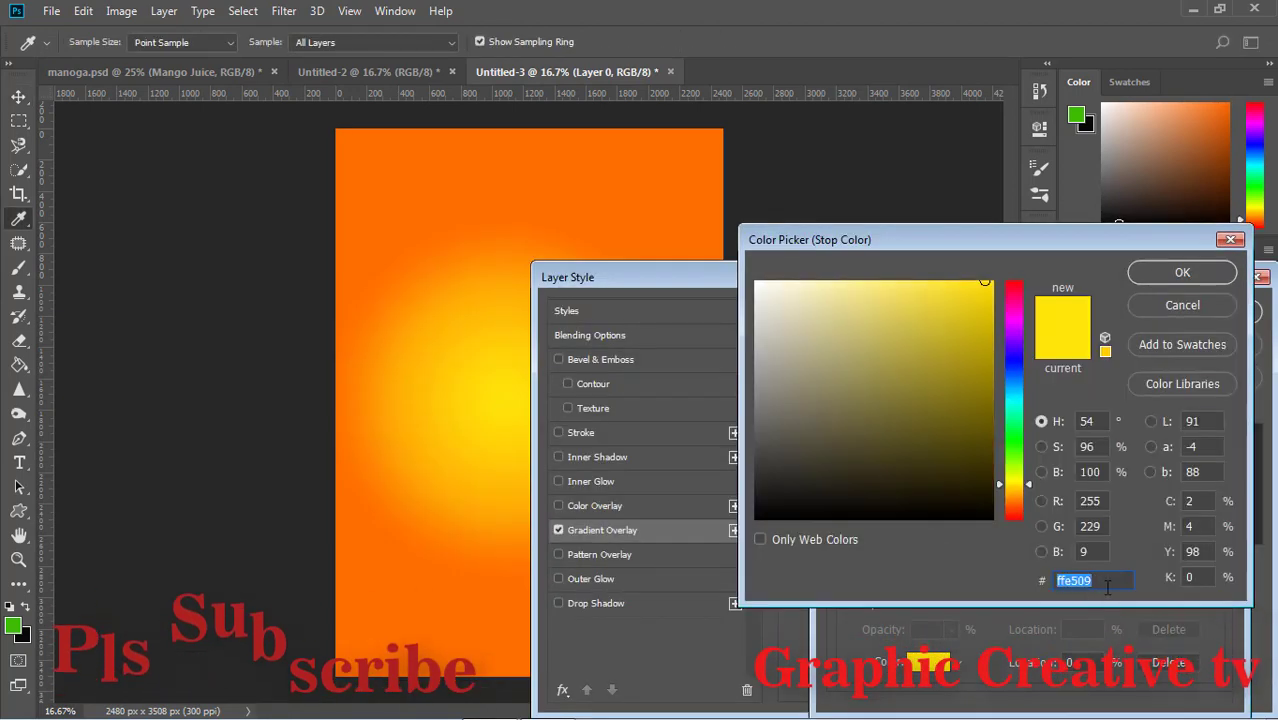
pyautogui.click(1178, 276)
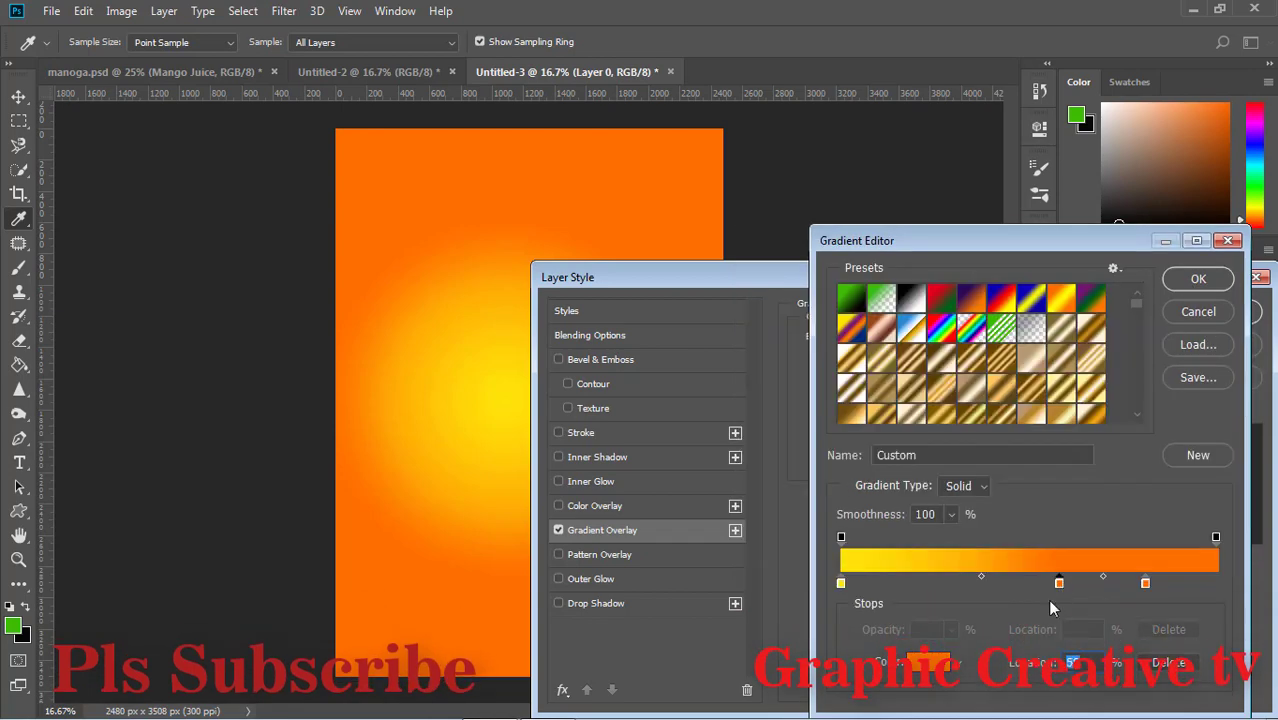
pyautogui.doubleClick(1059, 582)
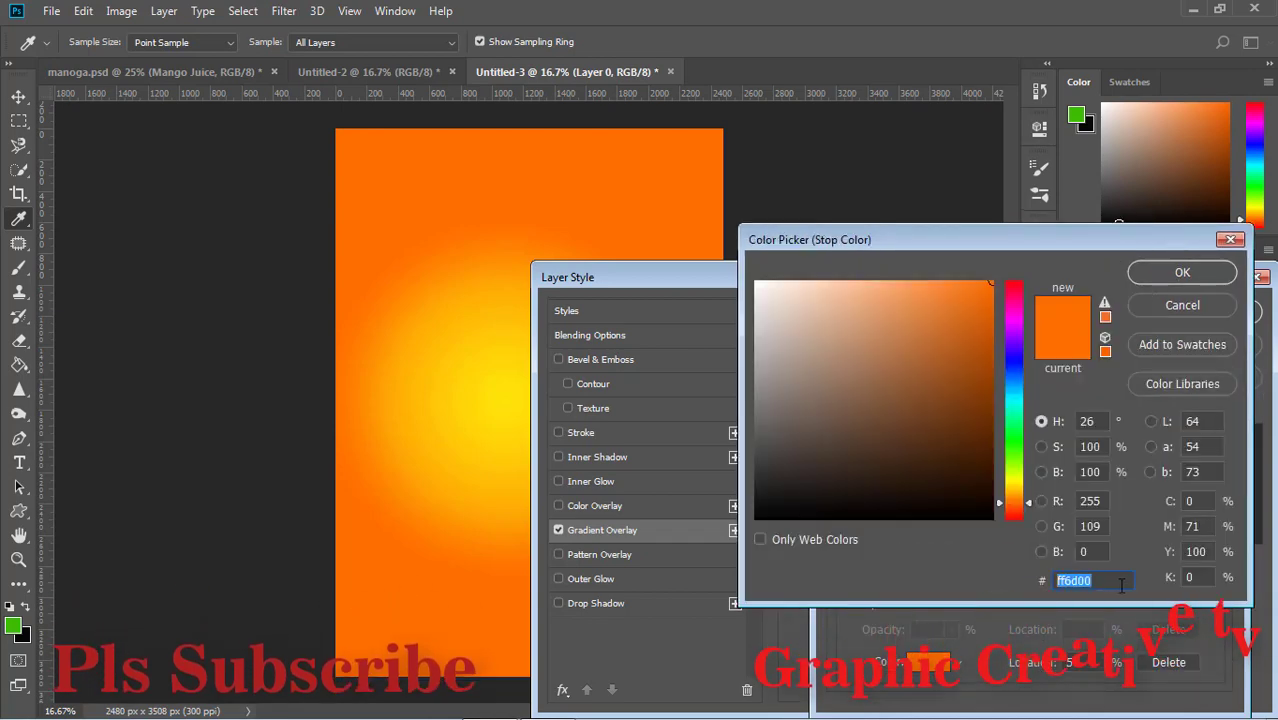
pyautogui.click(1180, 272)
pyautogui.click(1146, 584)
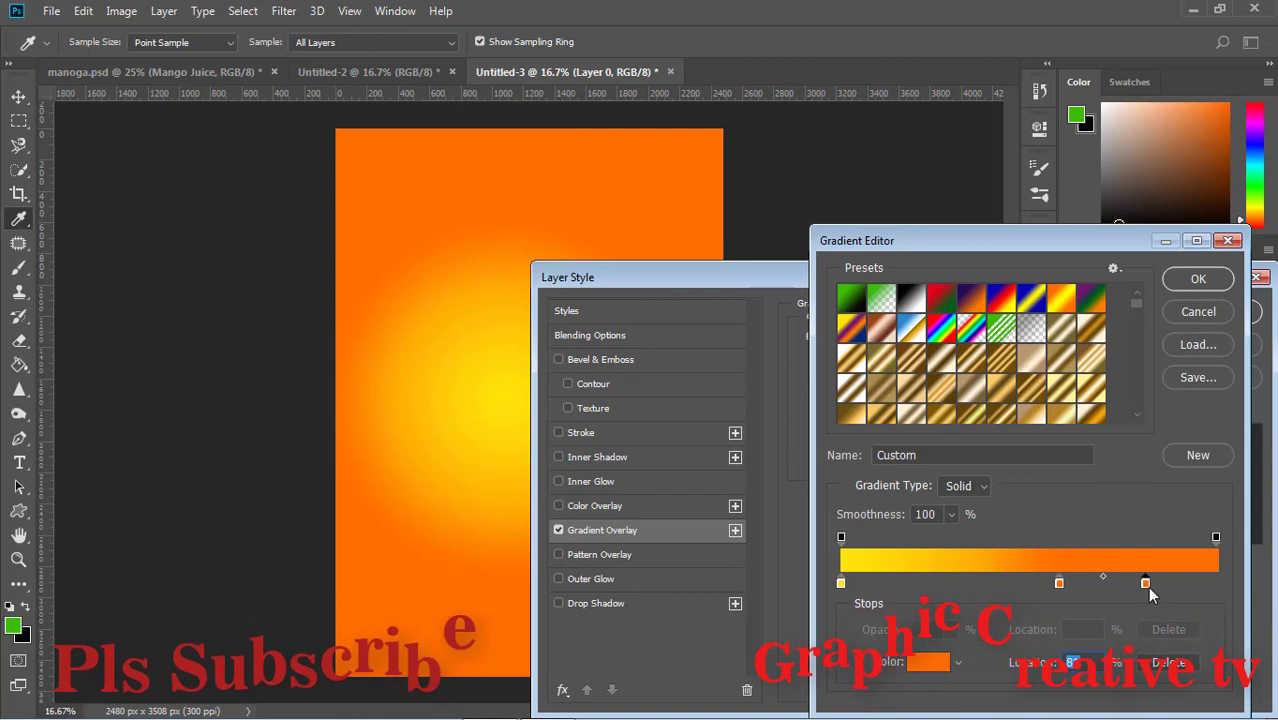
pyautogui.click(932, 663)
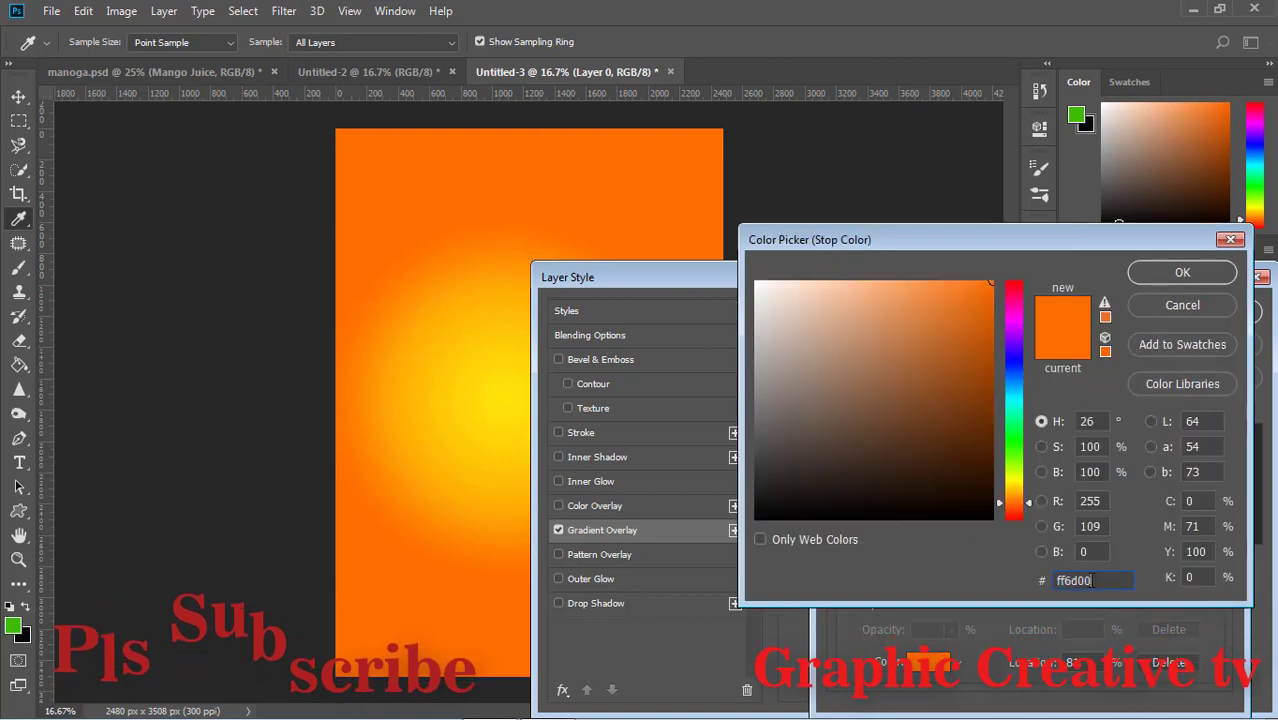
pyautogui.click(1180, 273)
pyautogui.click(1197, 277)
pyautogui.click(1207, 309)
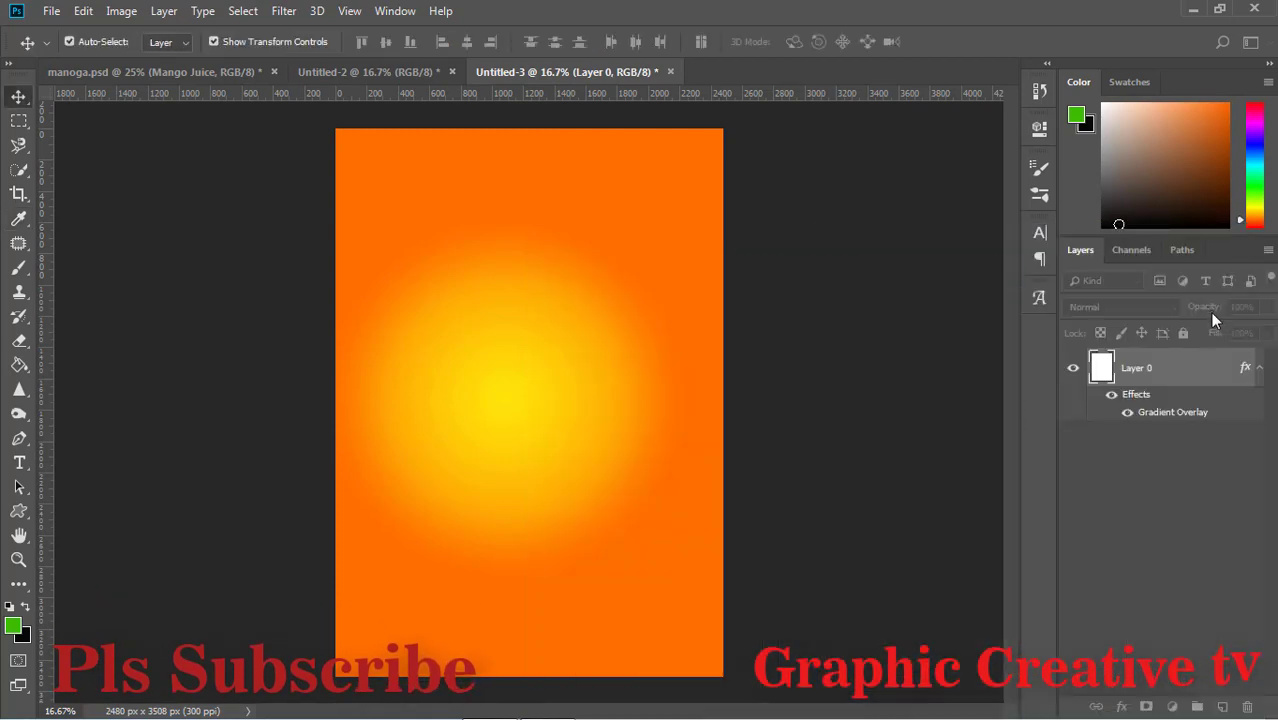
# - Copy the mango layer from Untitled-2 onto the centre of the poster
pyautogui.moveTo(600, 388); pyautogui.dragTo(576, 388)
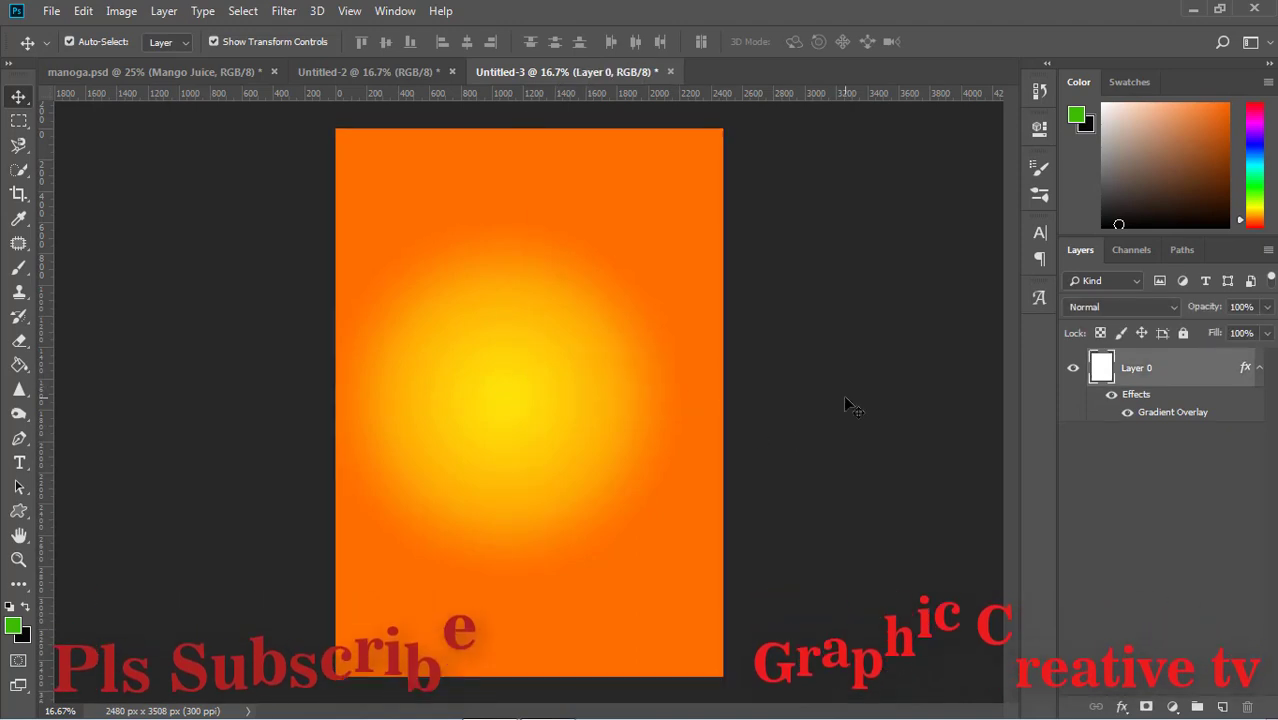
pyautogui.click(385, 73)
pyautogui.moveTo(596, 463); pyautogui.dragTo(550, 85)
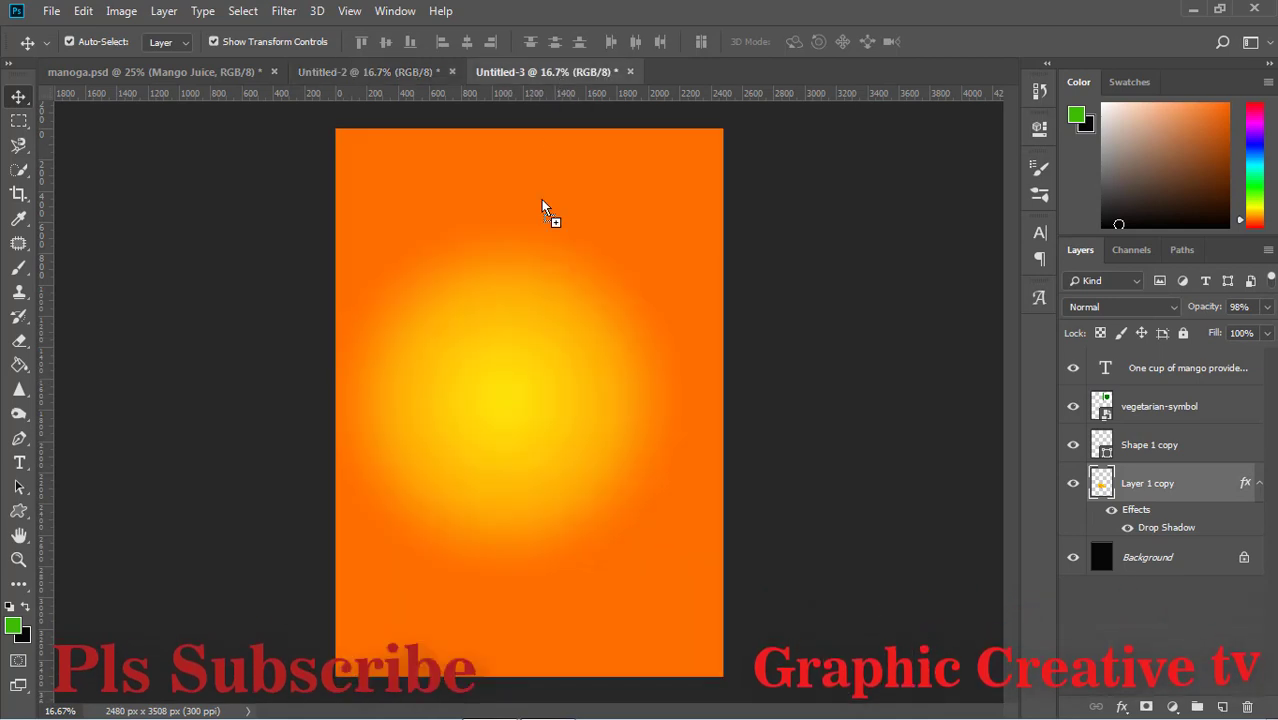
pyautogui.moveTo(550, 85); pyautogui.dragTo(554, 409)
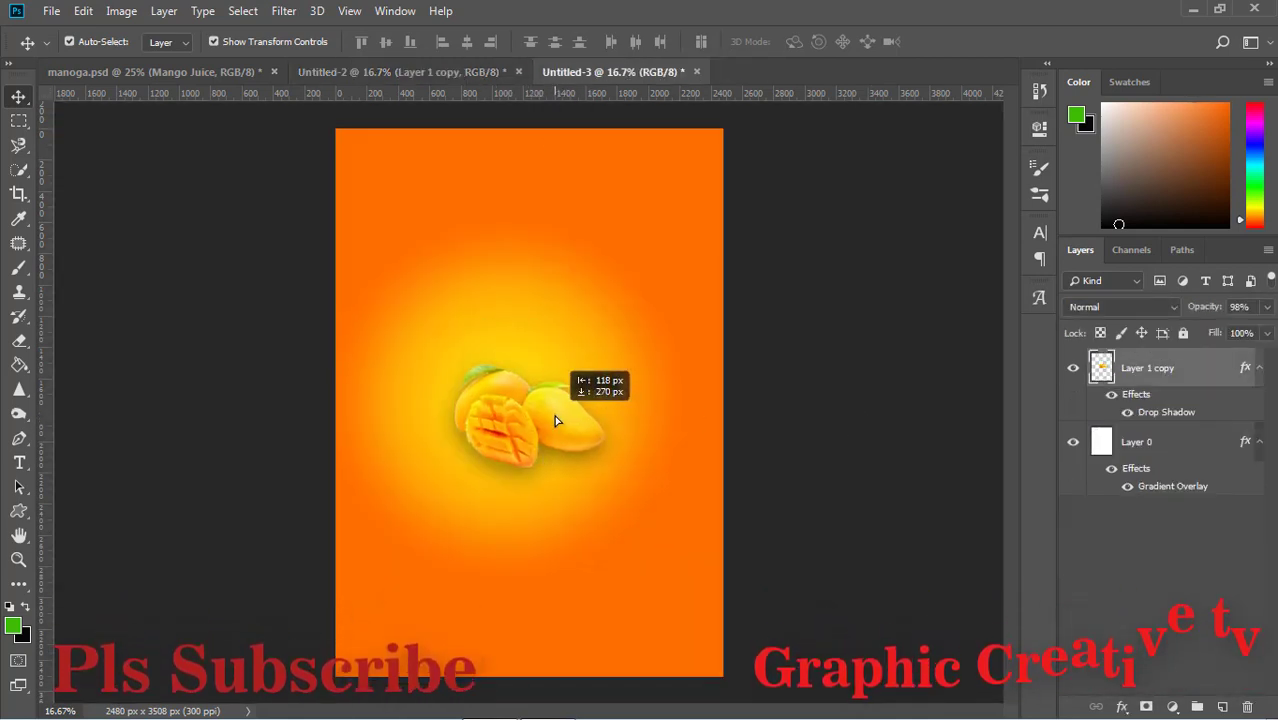
pyautogui.click(1127, 486)
pyautogui.click(1074, 443)
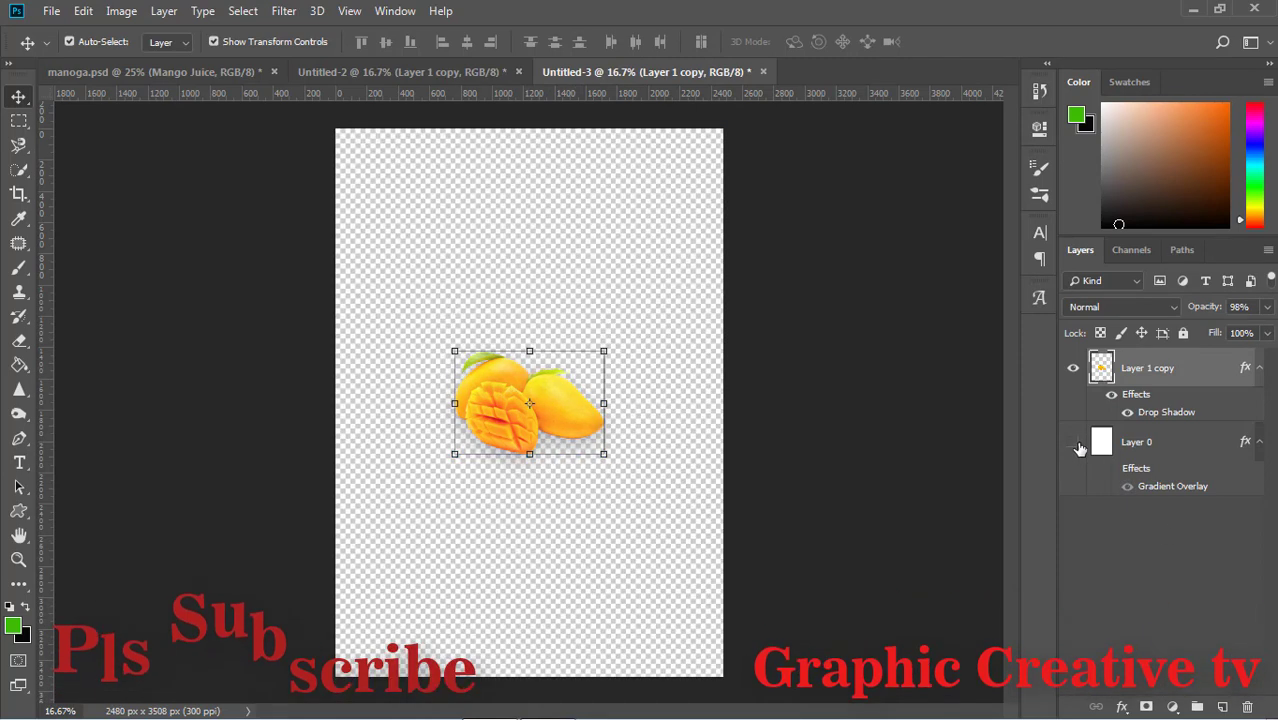
pyautogui.click(1074, 443)
pyautogui.click(1127, 486)
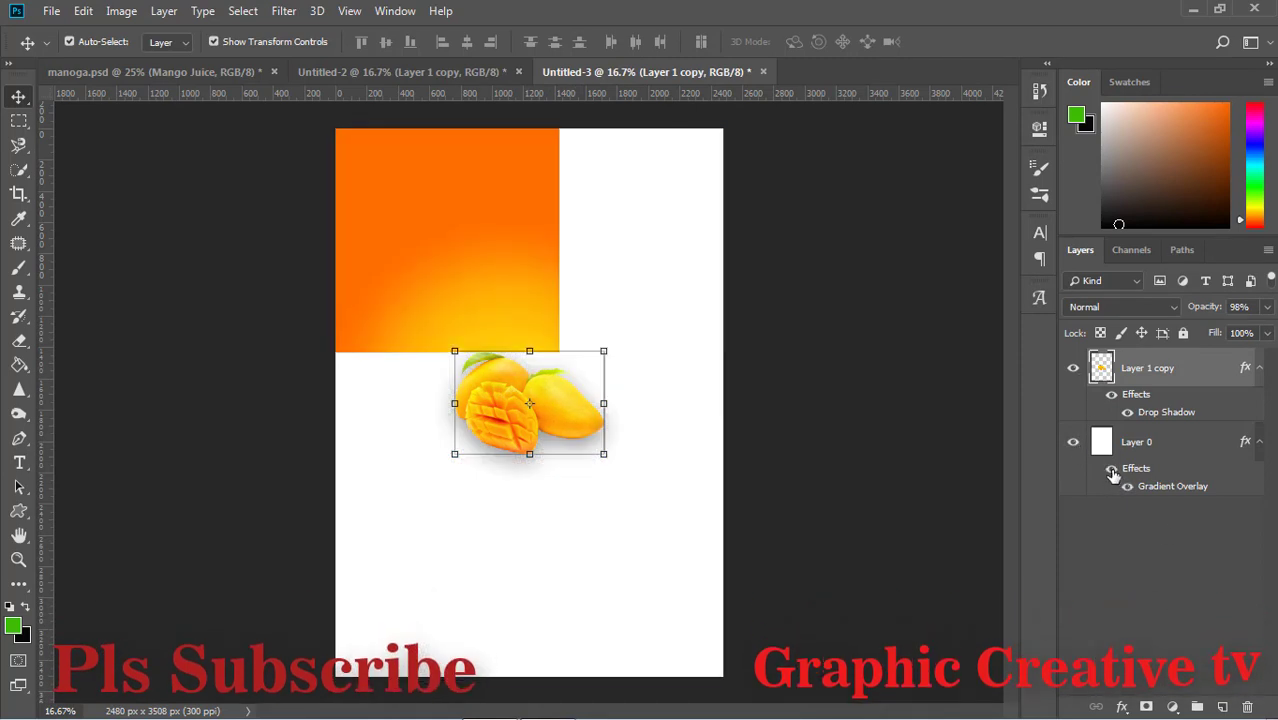
pyautogui.click(822, 447)
# - Free Transform the mango image larger, to about 1614 × 1114 px
pyautogui.click(580, 420)
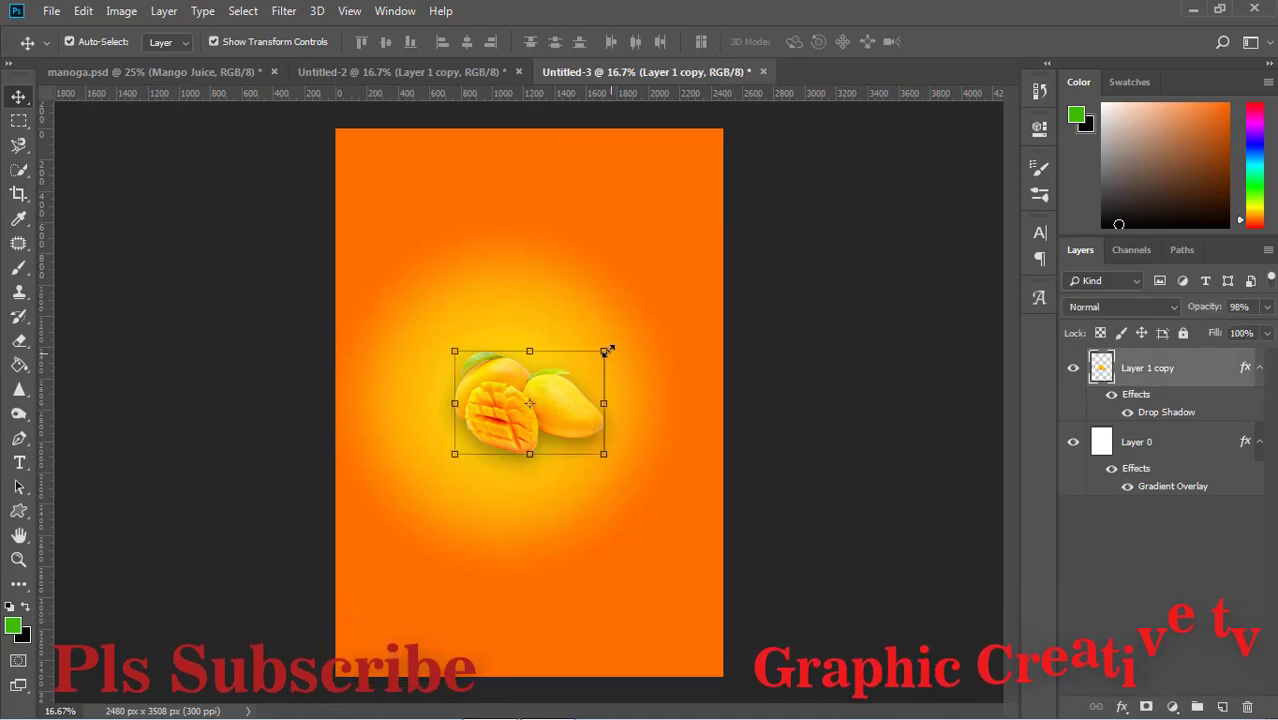
pyautogui.moveTo(610, 343); pyautogui.dragTo(667, 309)
pyautogui.moveTo(457, 451); pyautogui.dragTo(412, 489)
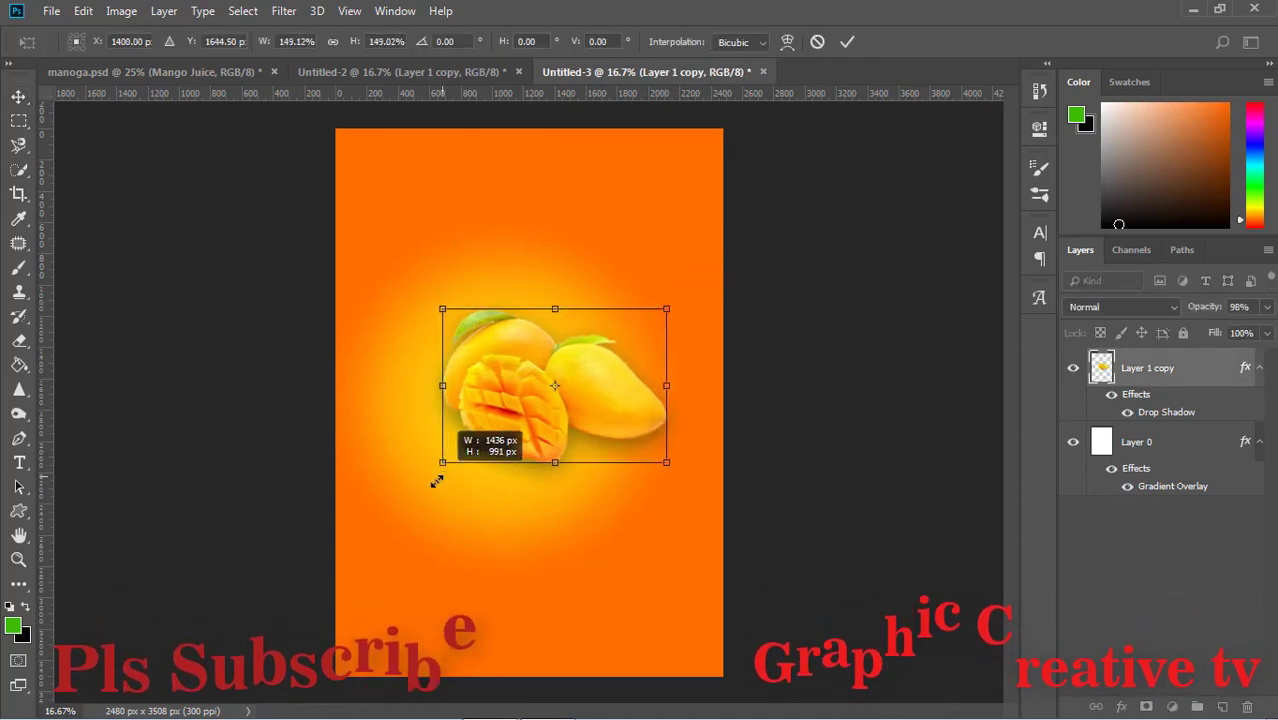
pyautogui.moveTo(588, 431); pyautogui.dragTo(590, 441)
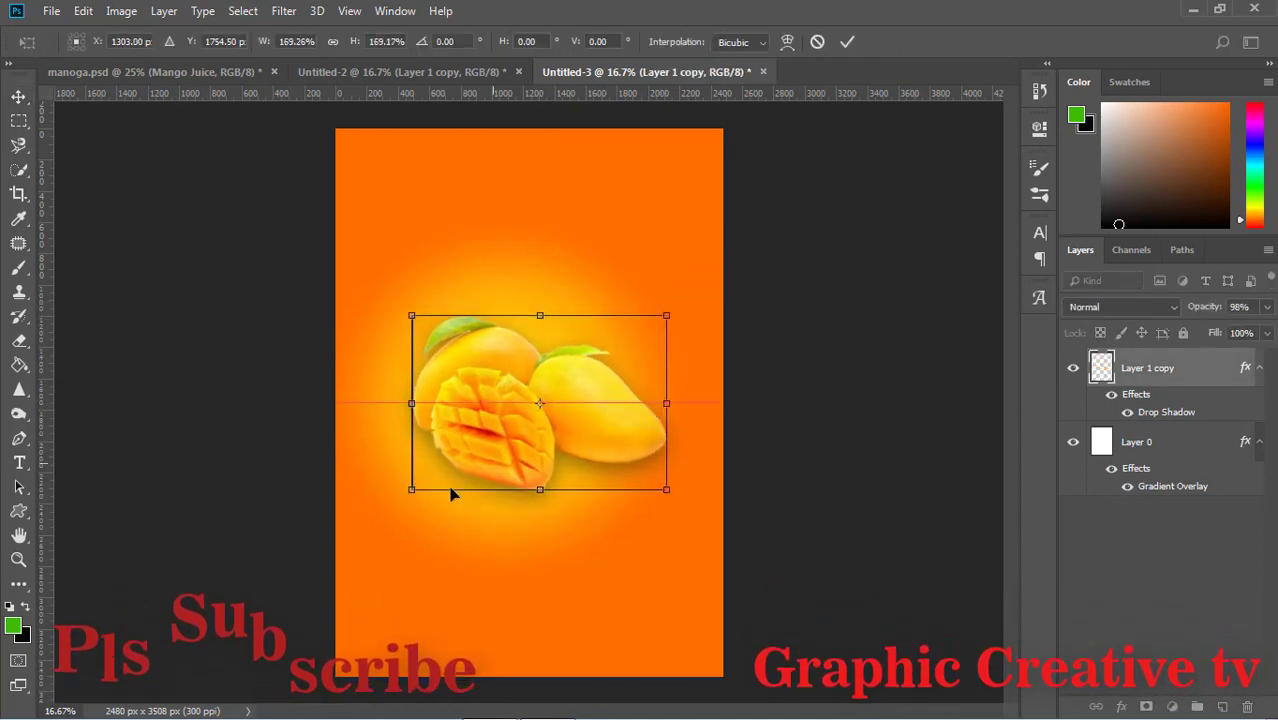
pyautogui.moveTo(411, 489); pyautogui.dragTo(402, 495)
pyautogui.moveTo(663, 312); pyautogui.dragTo(651, 318)
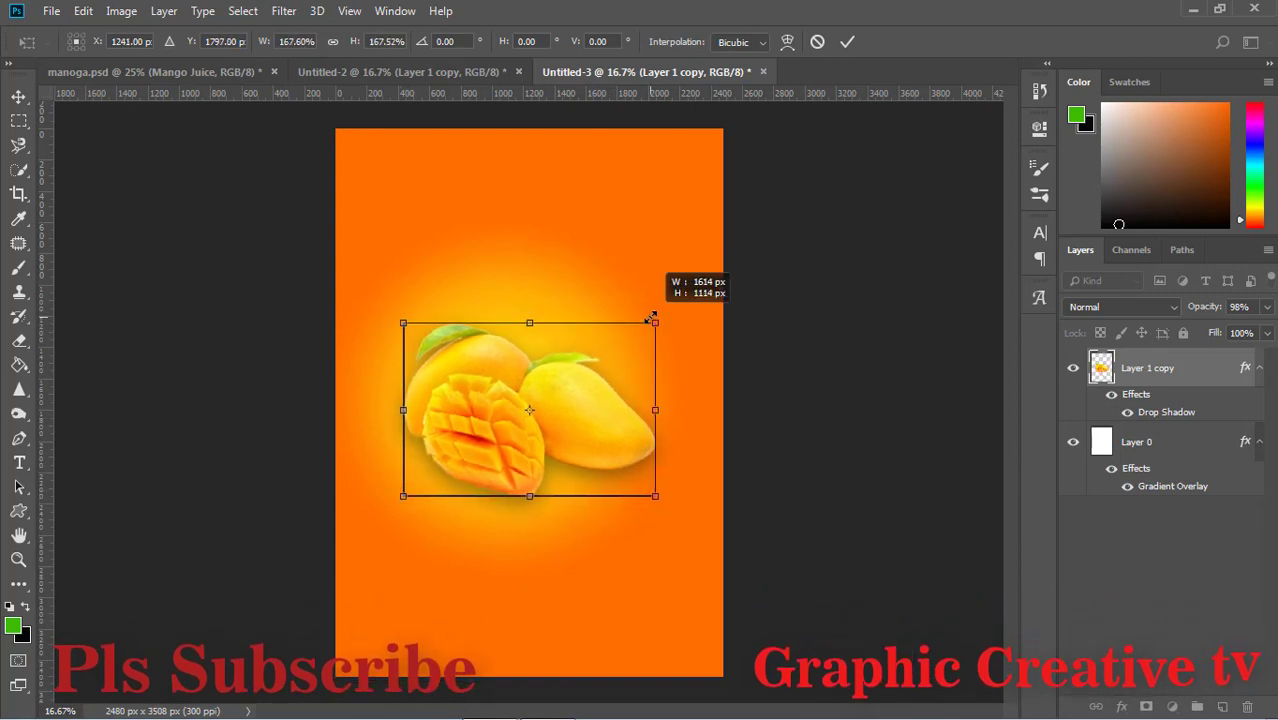
pyautogui.press('Return')
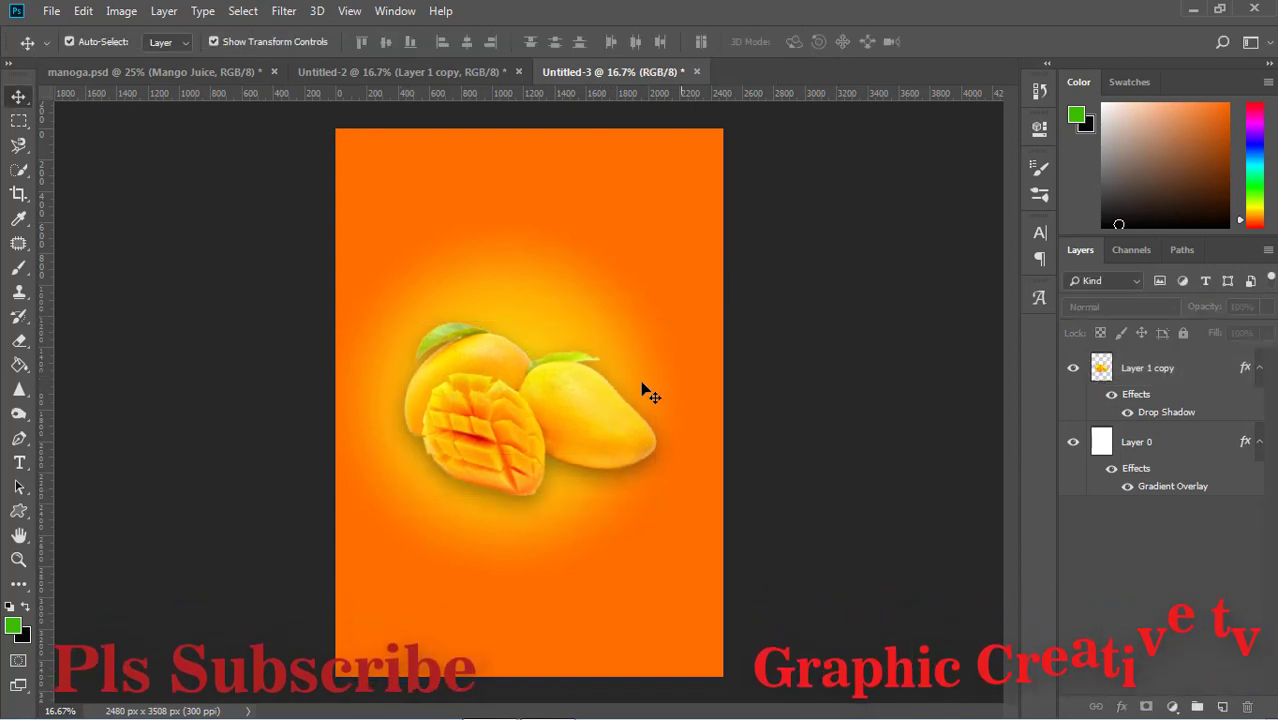
# - Raise the mangoes' Drop Shadow opacity to about 92%
pyautogui.doubleClick(1160, 413)
pyautogui.click(559, 603)
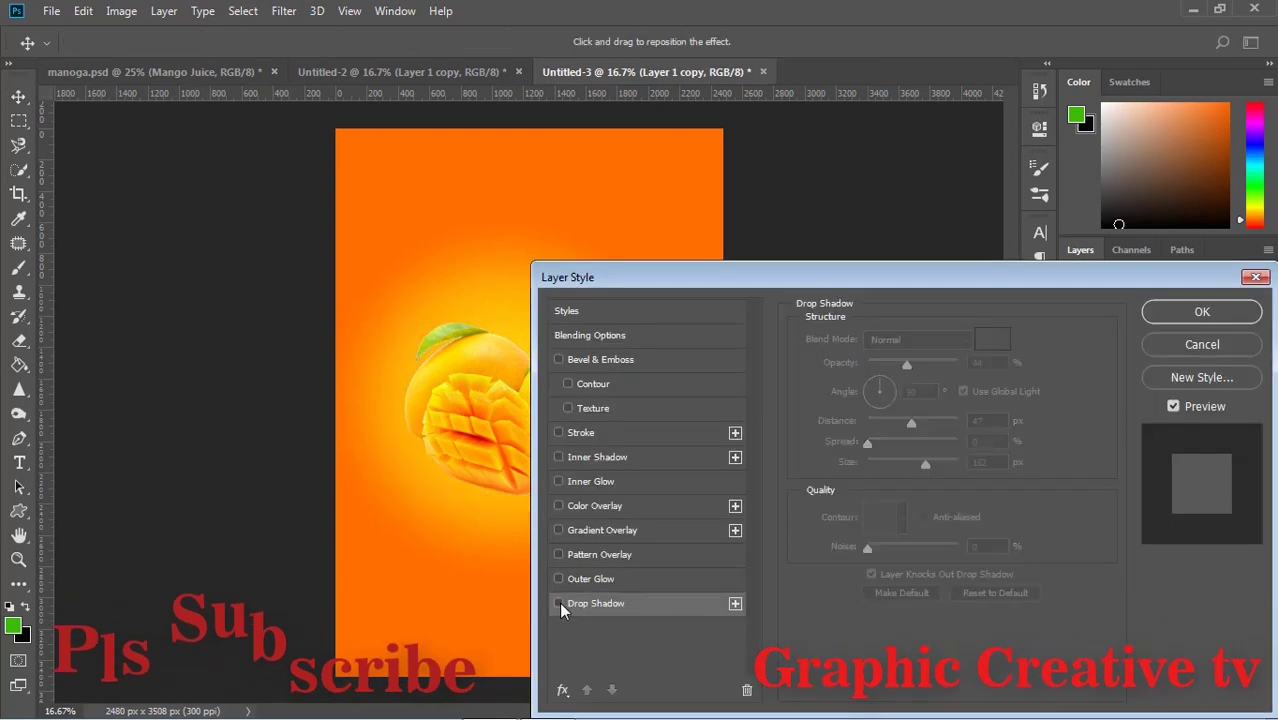
pyautogui.click(559, 603)
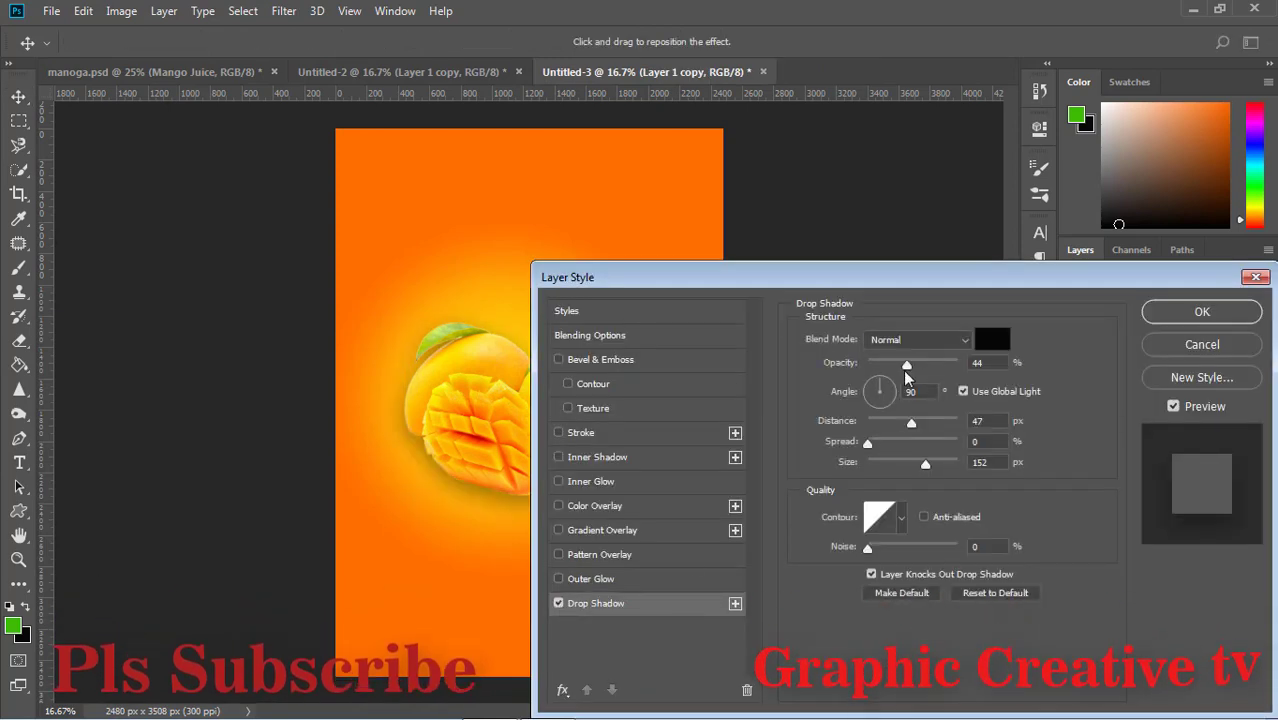
pyautogui.moveTo(913, 362); pyautogui.dragTo(941, 362)
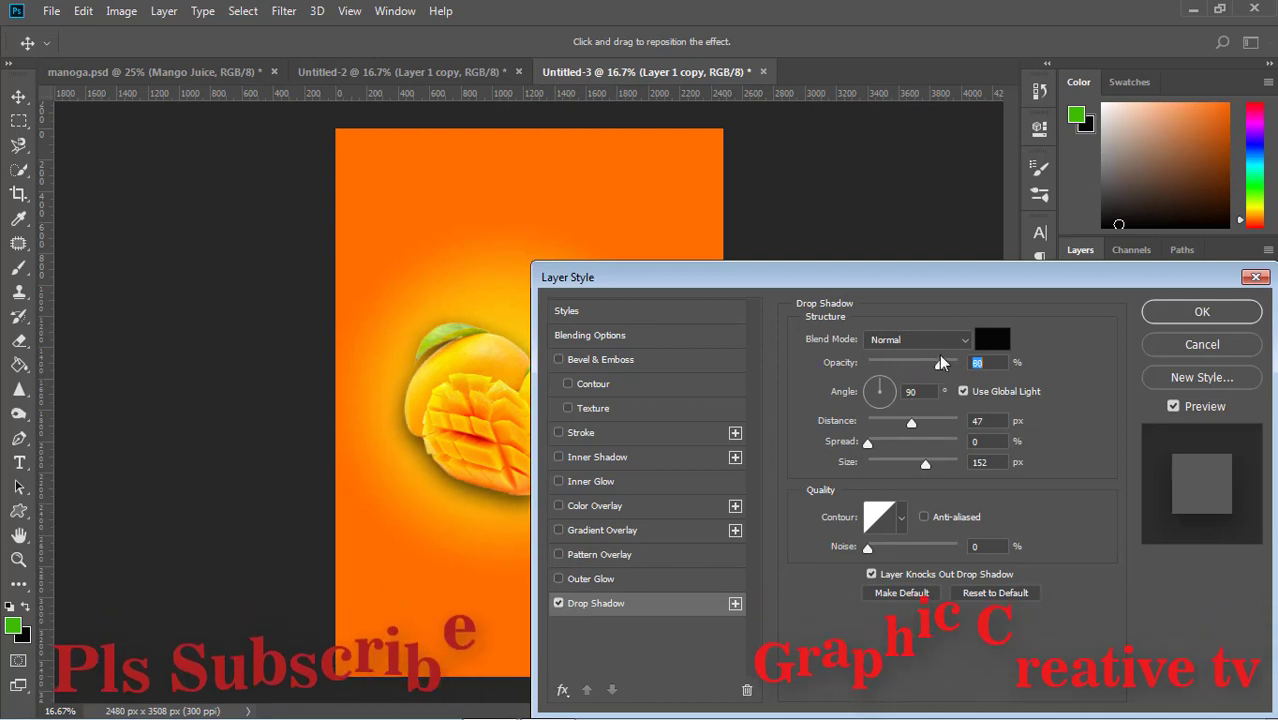
pyautogui.click(1190, 311)
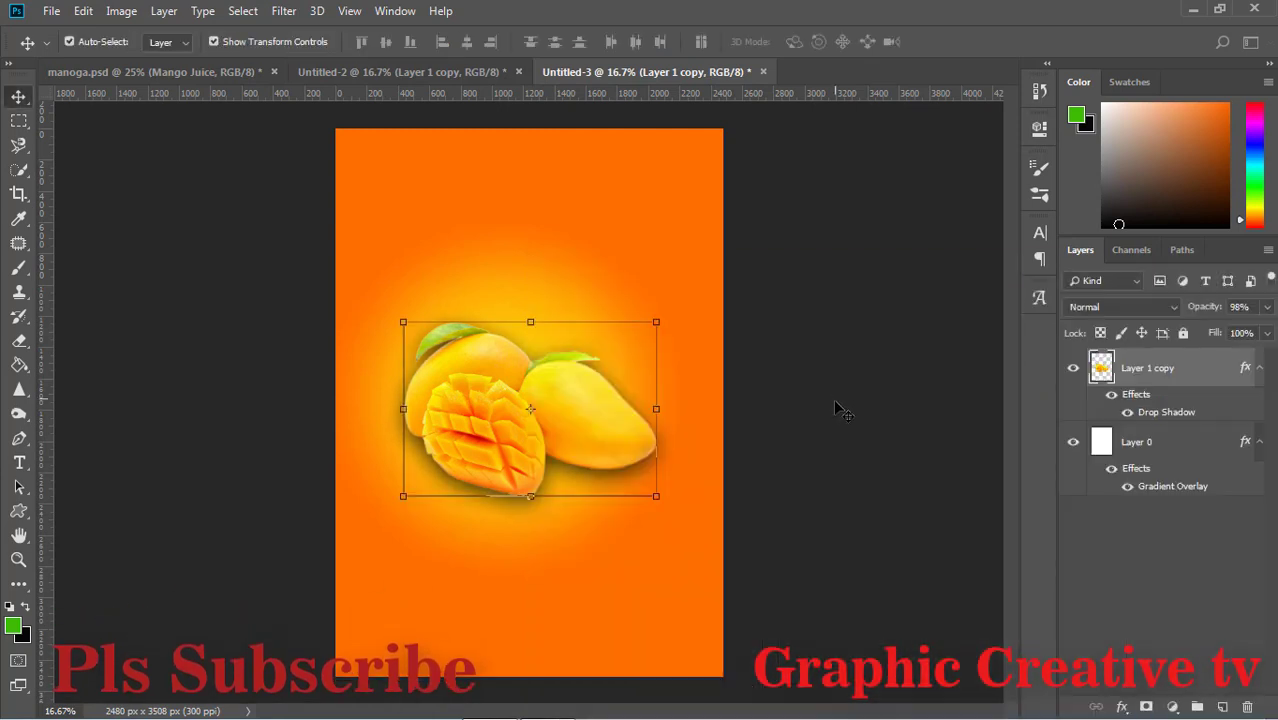
pyautogui.click(580, 418)
pyautogui.click(887, 401)
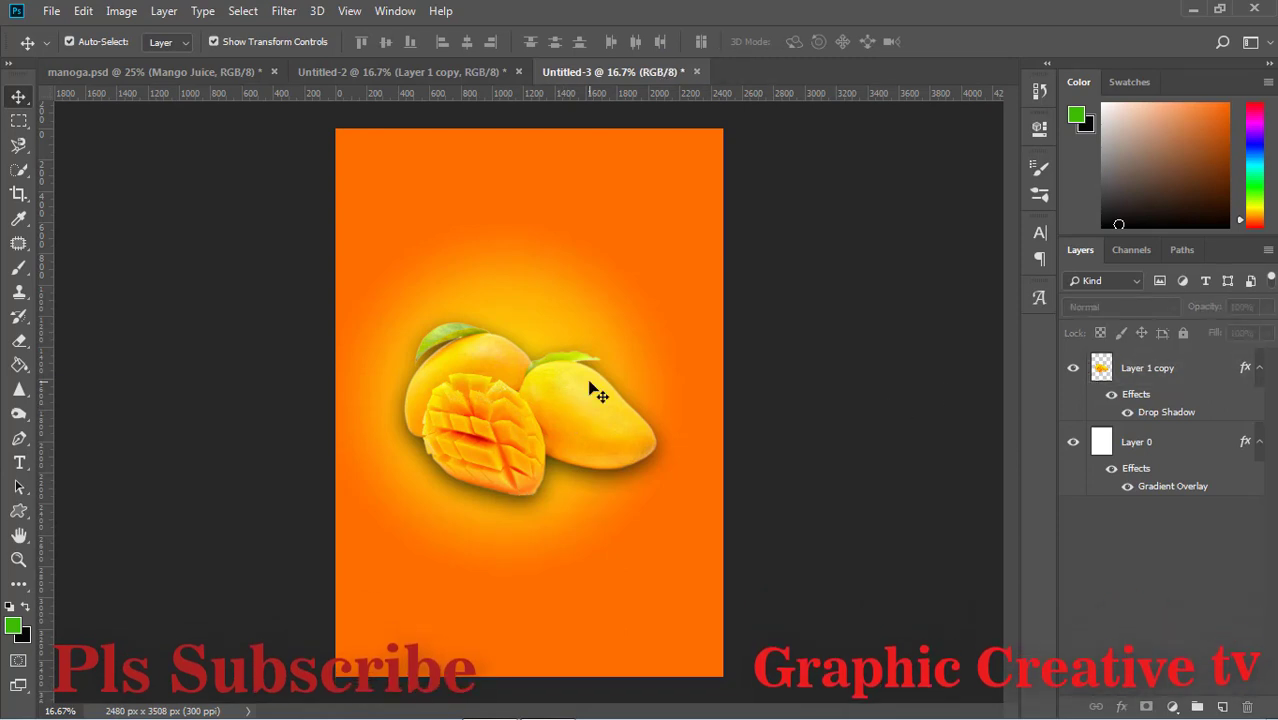
# - Type the white title 'Mango juice' near the page top and nudge it into place
pyautogui.click(19, 462)
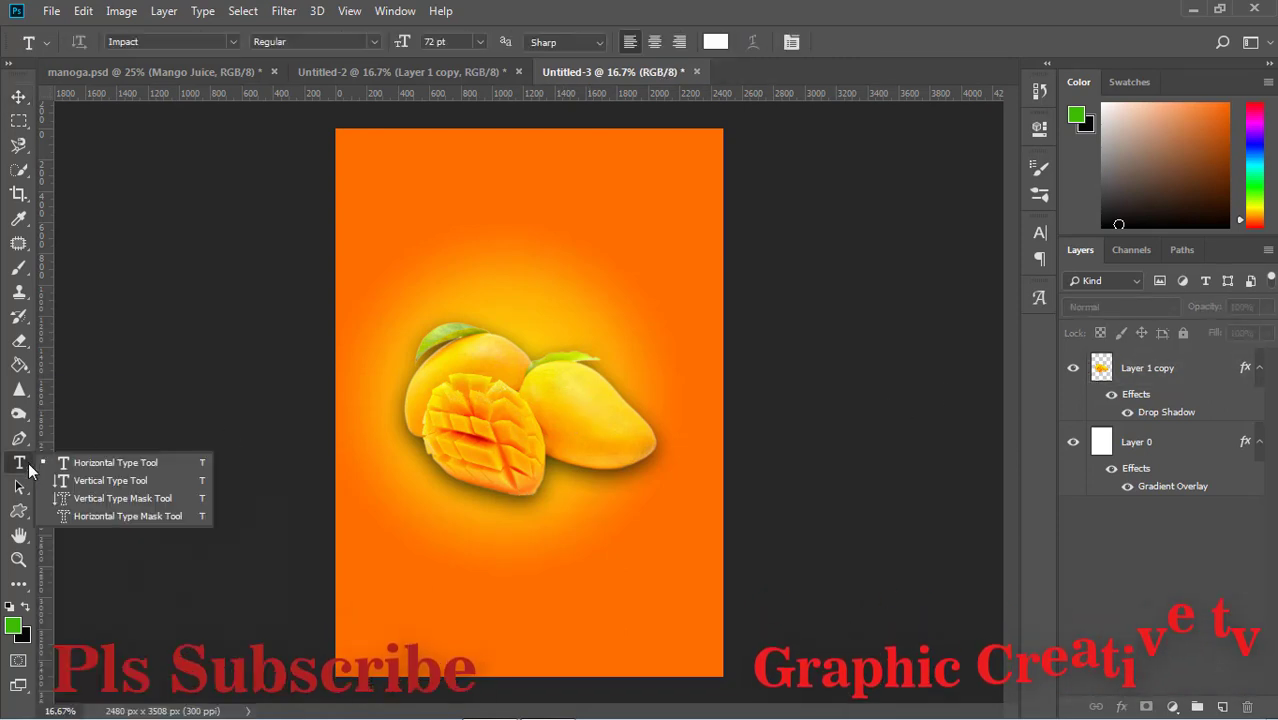
pyautogui.click(61, 462)
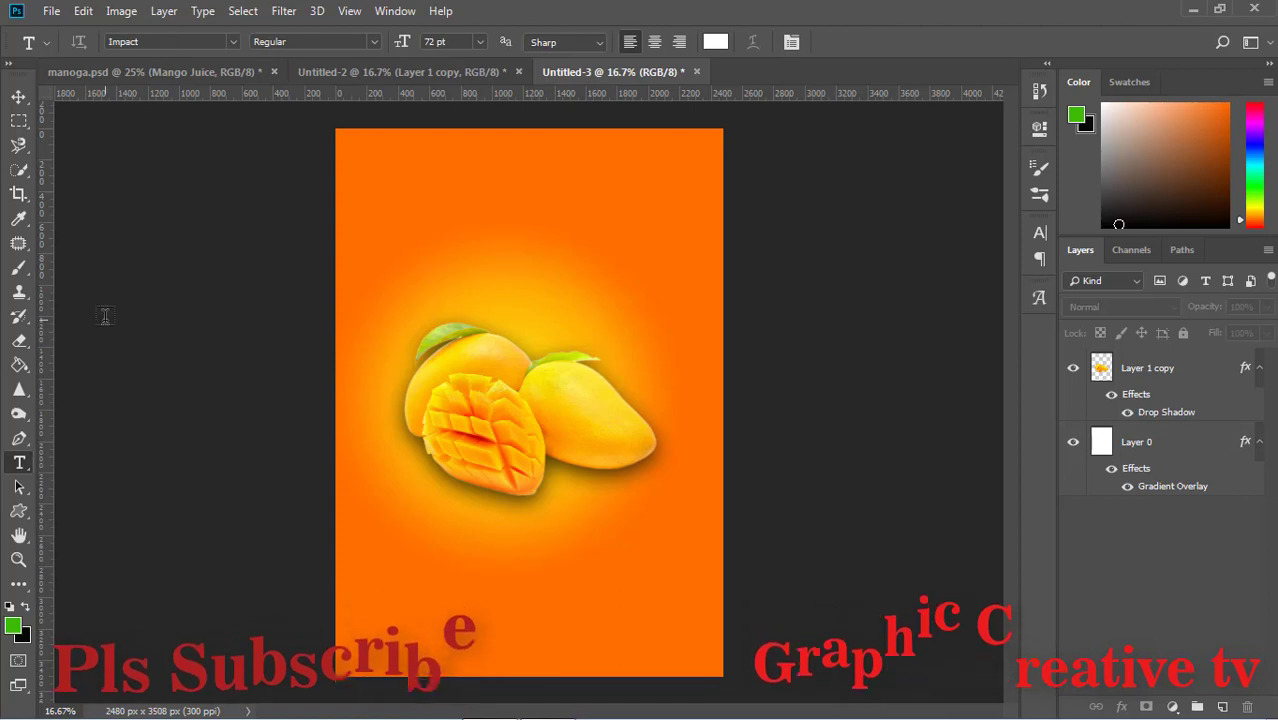
pyautogui.click(459, 196)
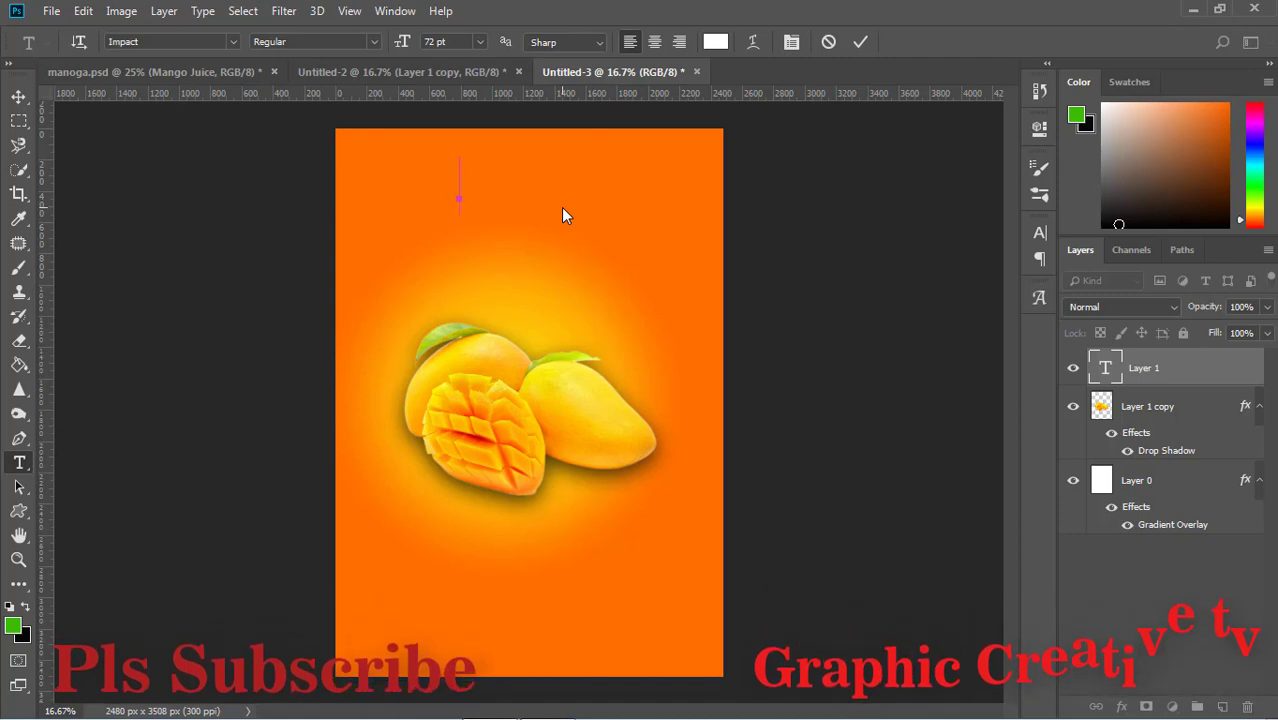
pyautogui.write('Manggo')
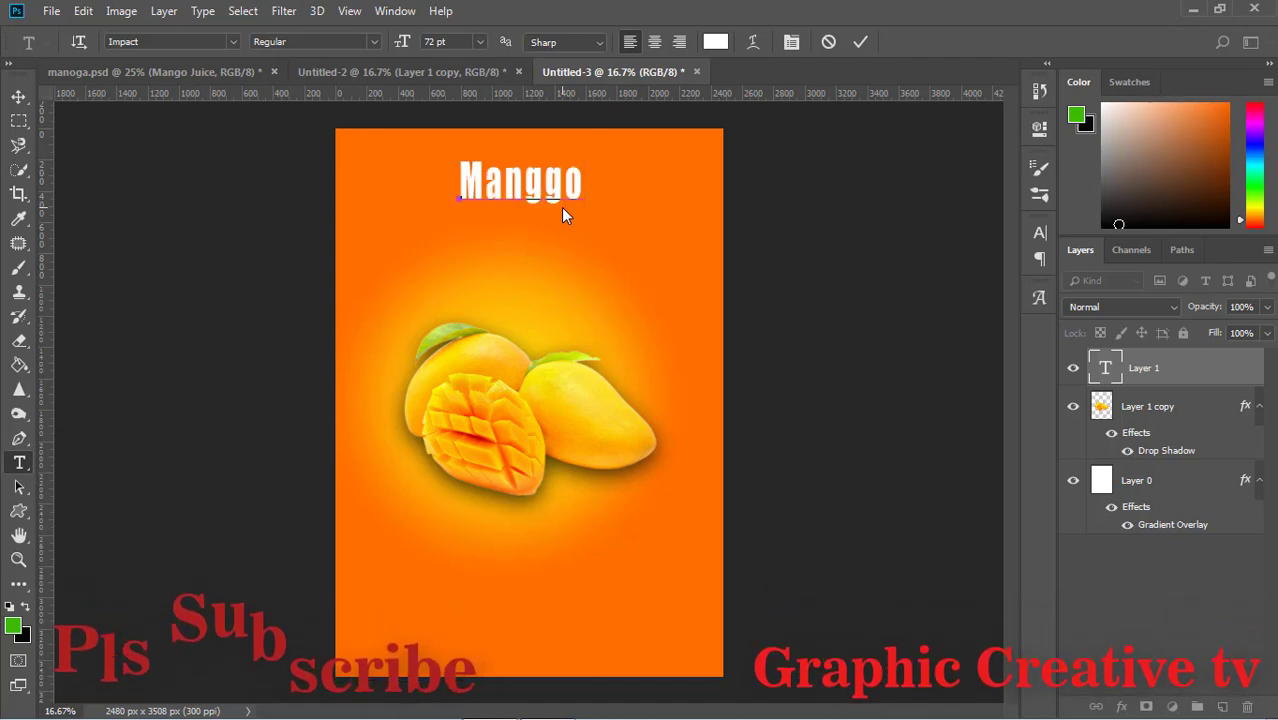
pyautogui.press('BackSpace')
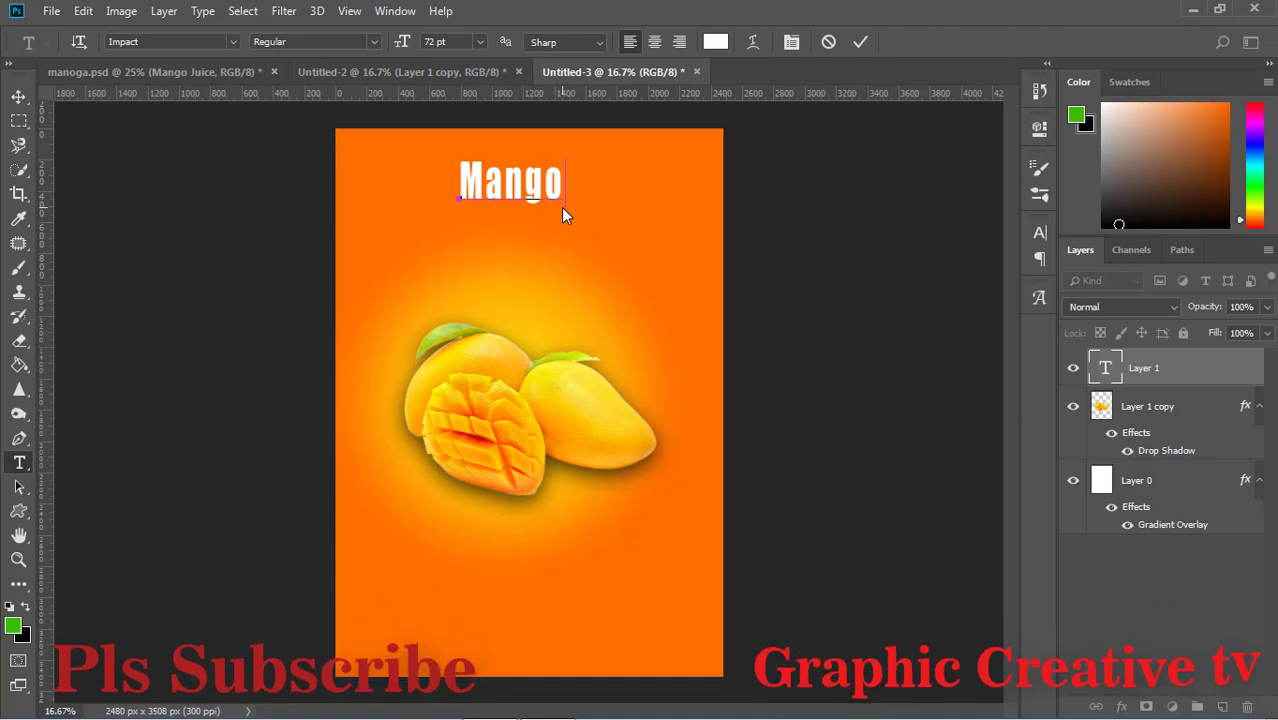
pyautogui.write(' ju')
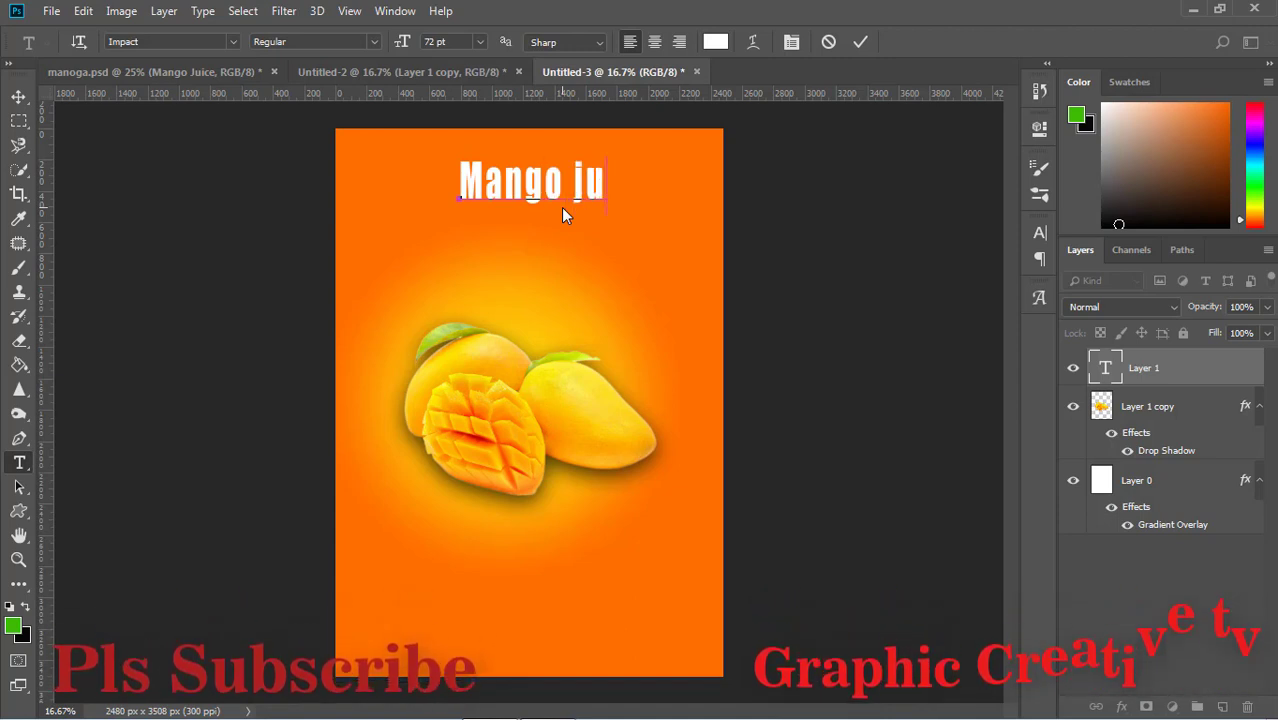
pyautogui.write('ice')
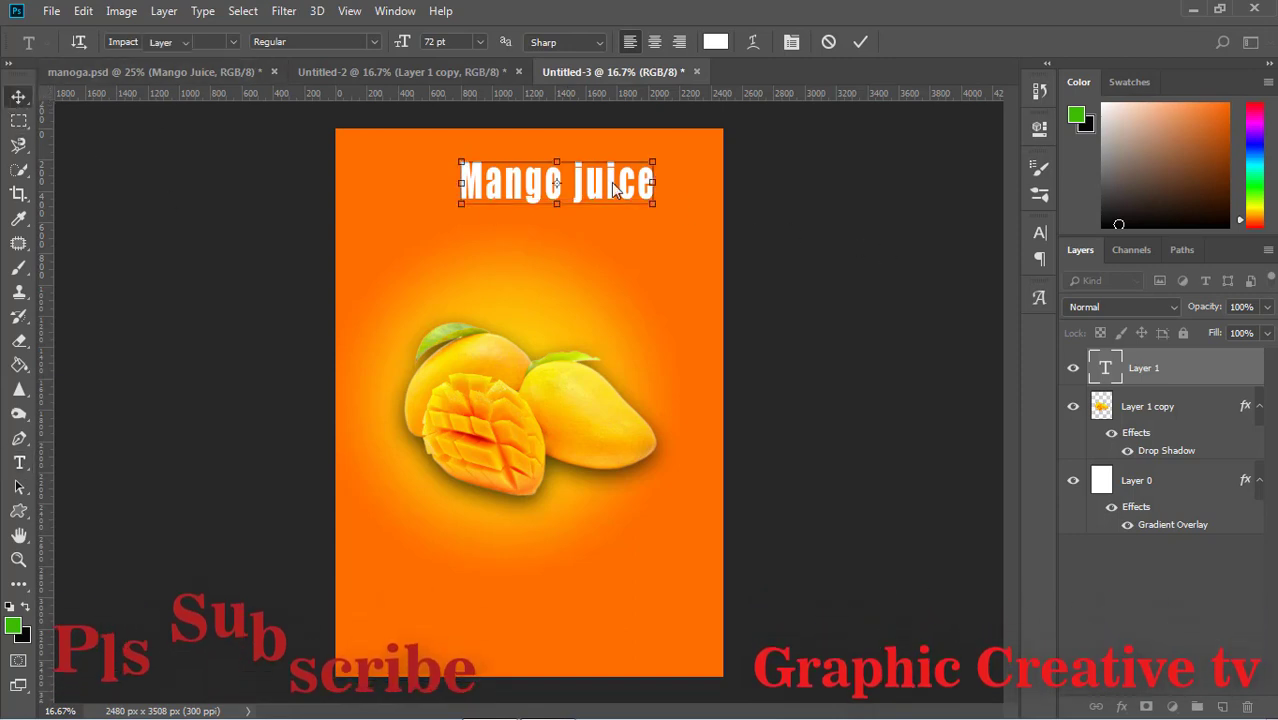
pyautogui.hotkey('ctrl', 'Return')
pyautogui.press('v')
pyautogui.moveTo(612, 193); pyautogui.dragTo(588, 199)
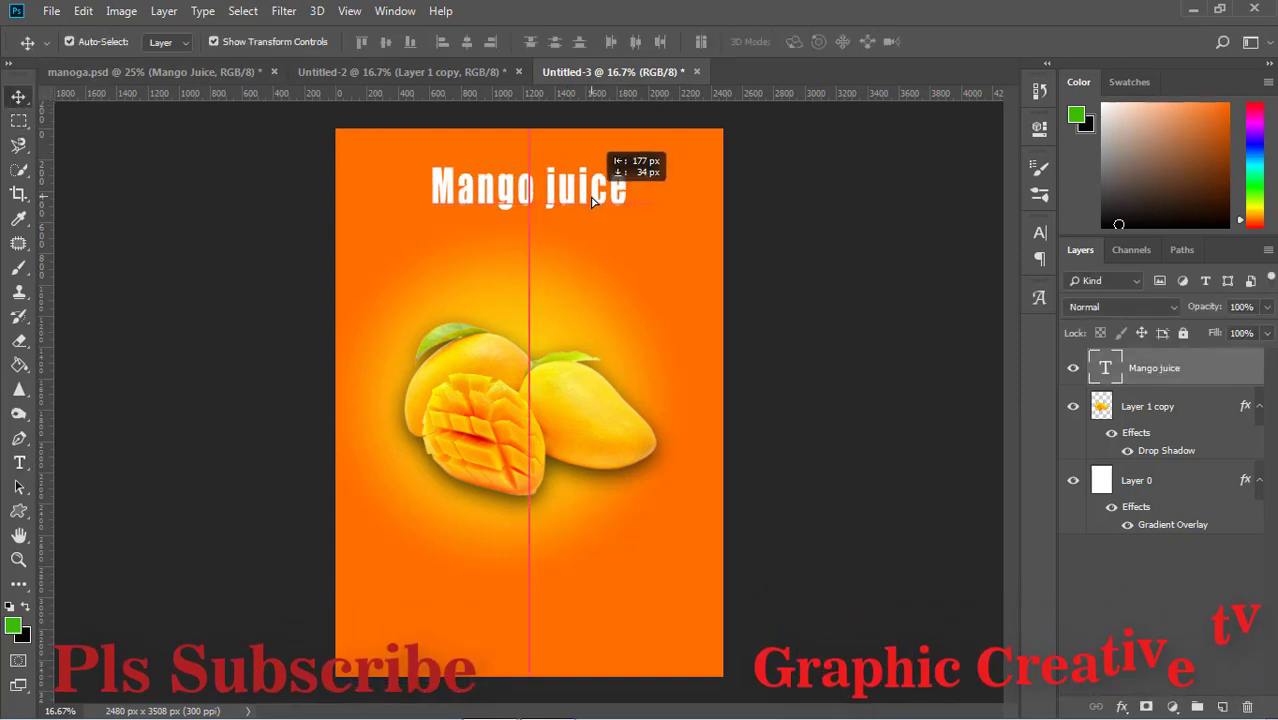
pyautogui.click(738, 230)
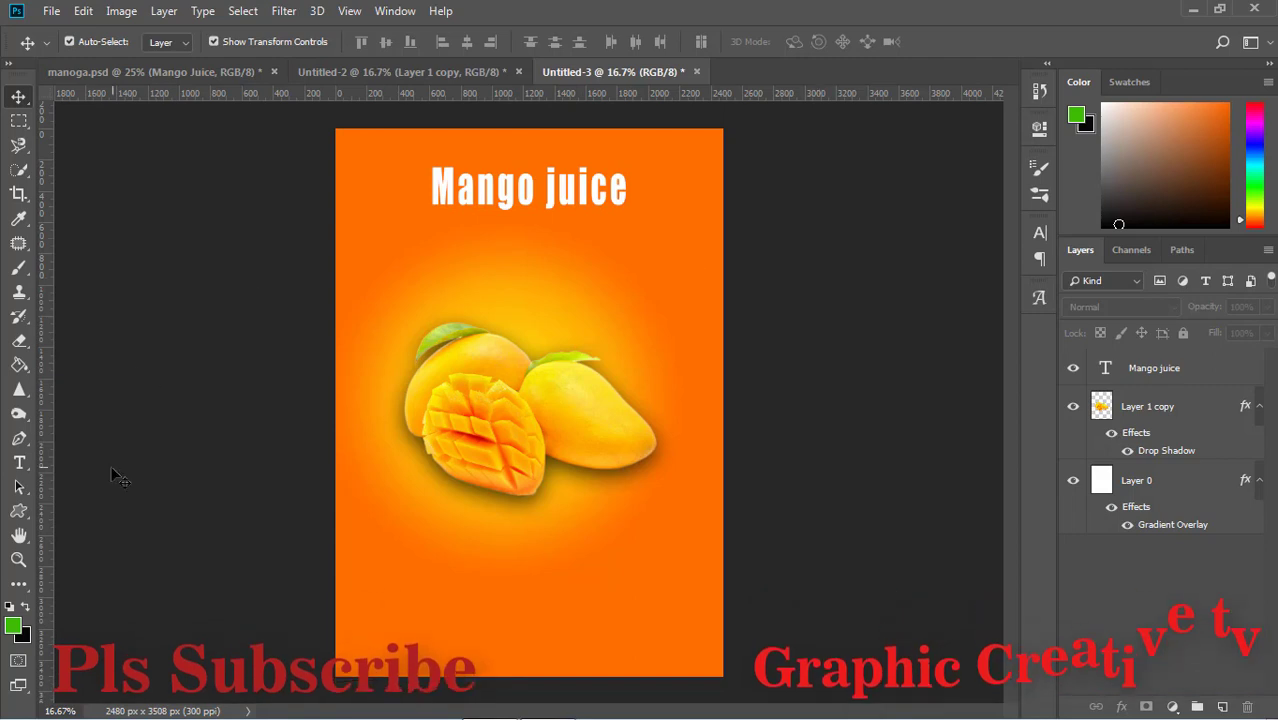
# - Draw a thin white 2230 × 13 px rectangle under the title
pyautogui.rightClick(19, 511)
pyautogui.click(68, 516)
pyautogui.click(303, 322)
pyautogui.press('Escape')
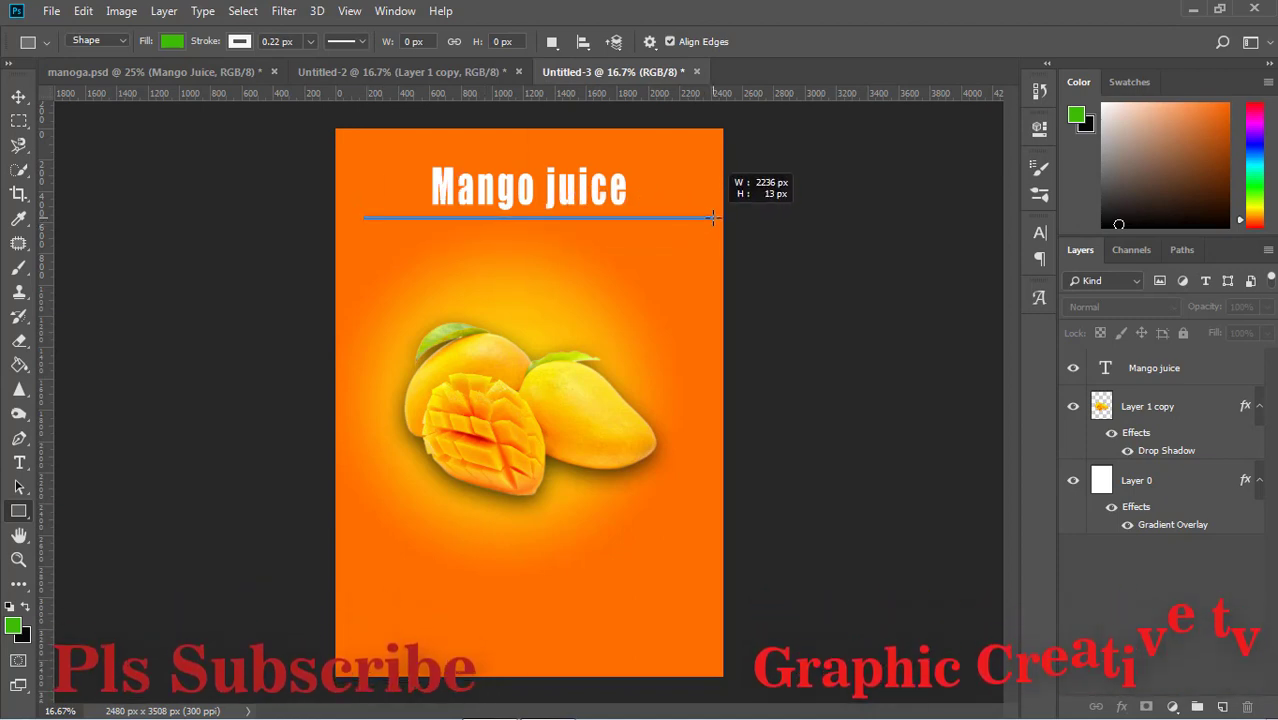
pyautogui.moveTo(713, 221); pyautogui.dragTo(712, 217)
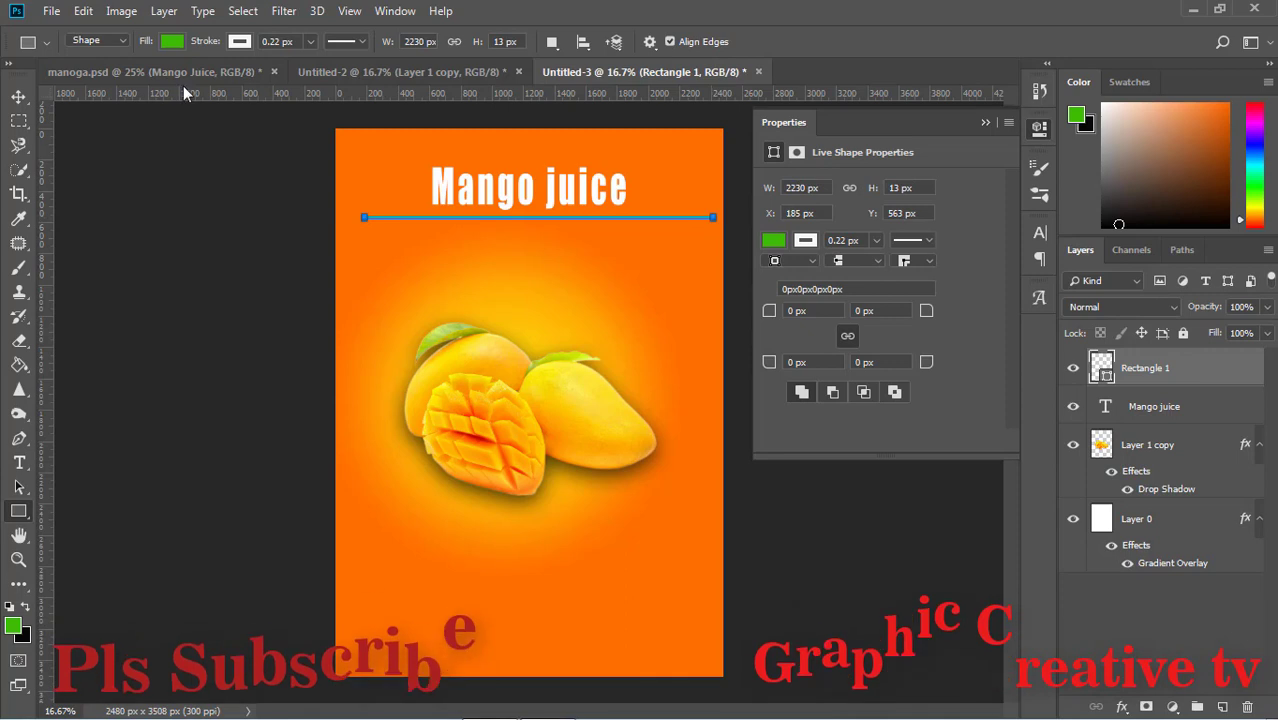
pyautogui.click(172, 41)
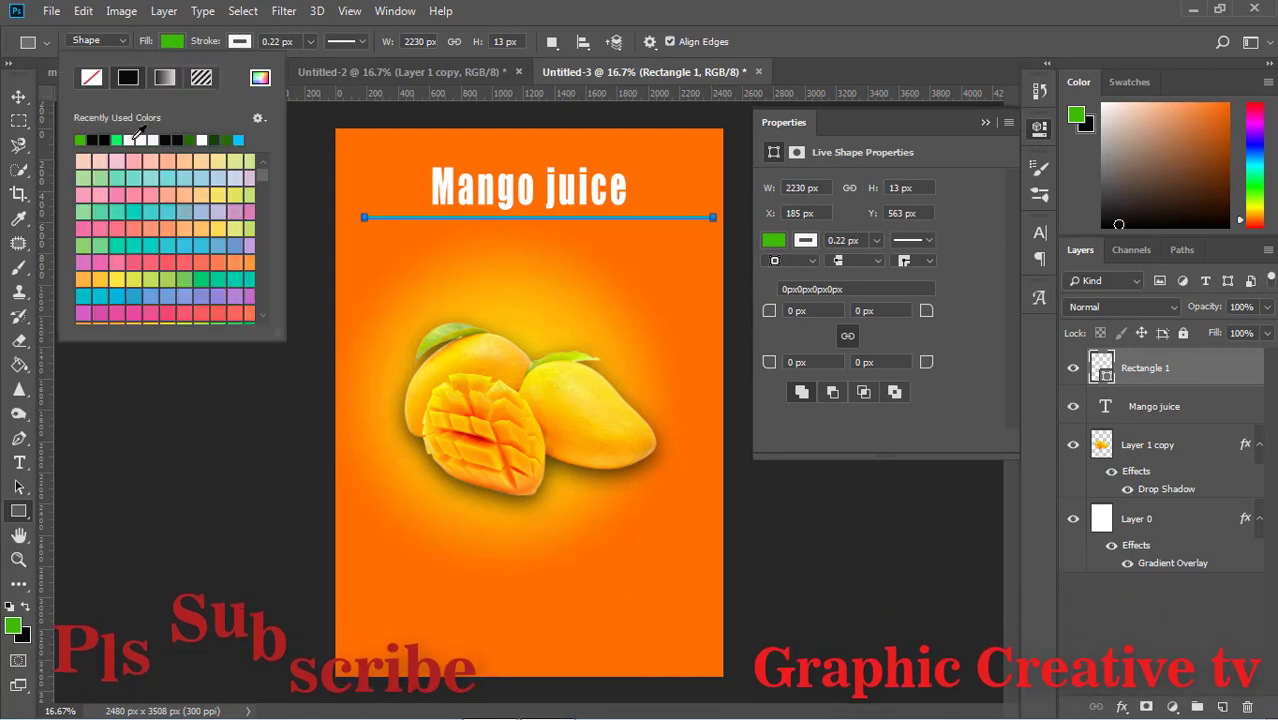
pyautogui.click(140, 139)
# - Nudge the Mango juice title slightly right above the white line
pyautogui.press('v')
pyautogui.click(581, 193)
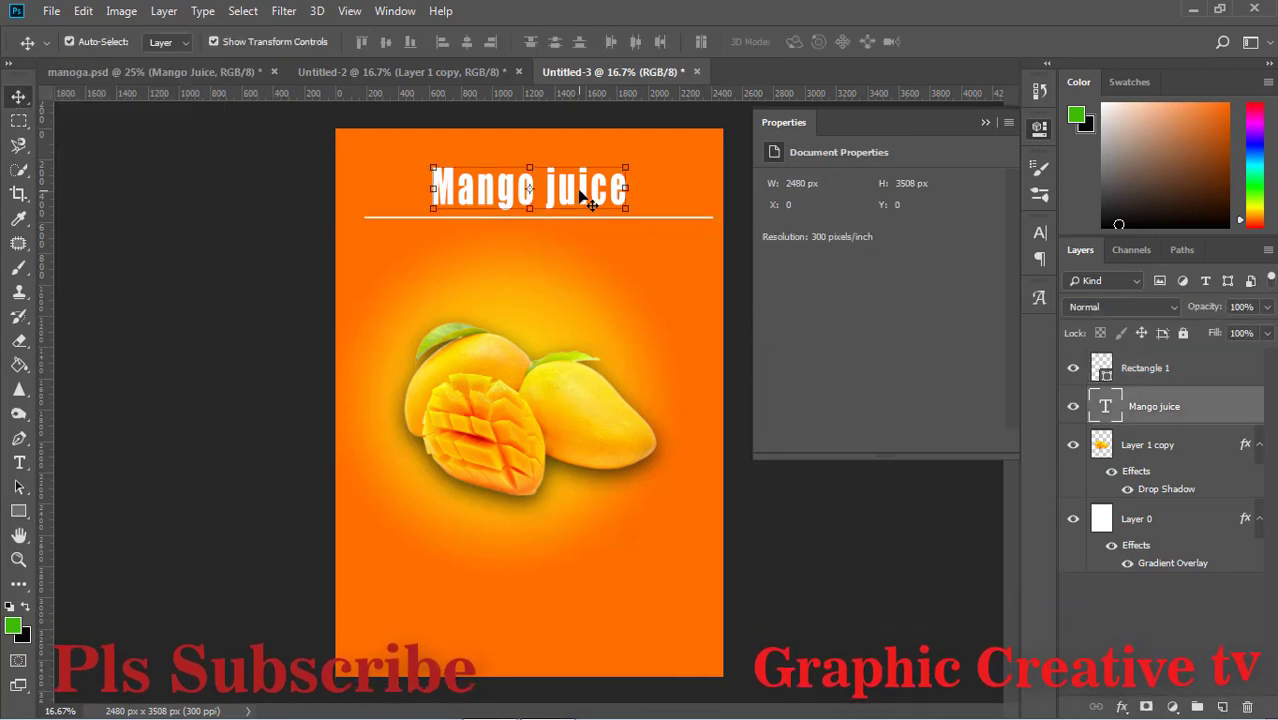
pyautogui.moveTo(581, 193); pyautogui.dragTo(588, 193)
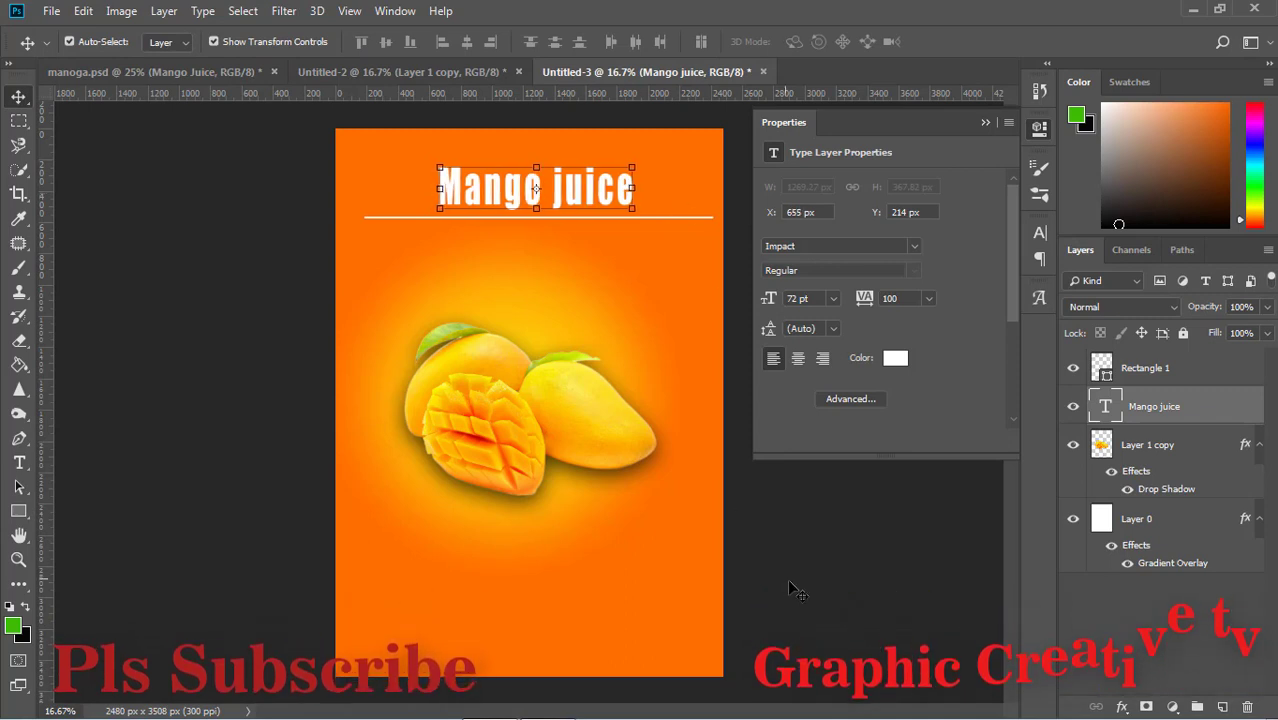
pyautogui.click(608, 228)
pyautogui.click(607, 219)
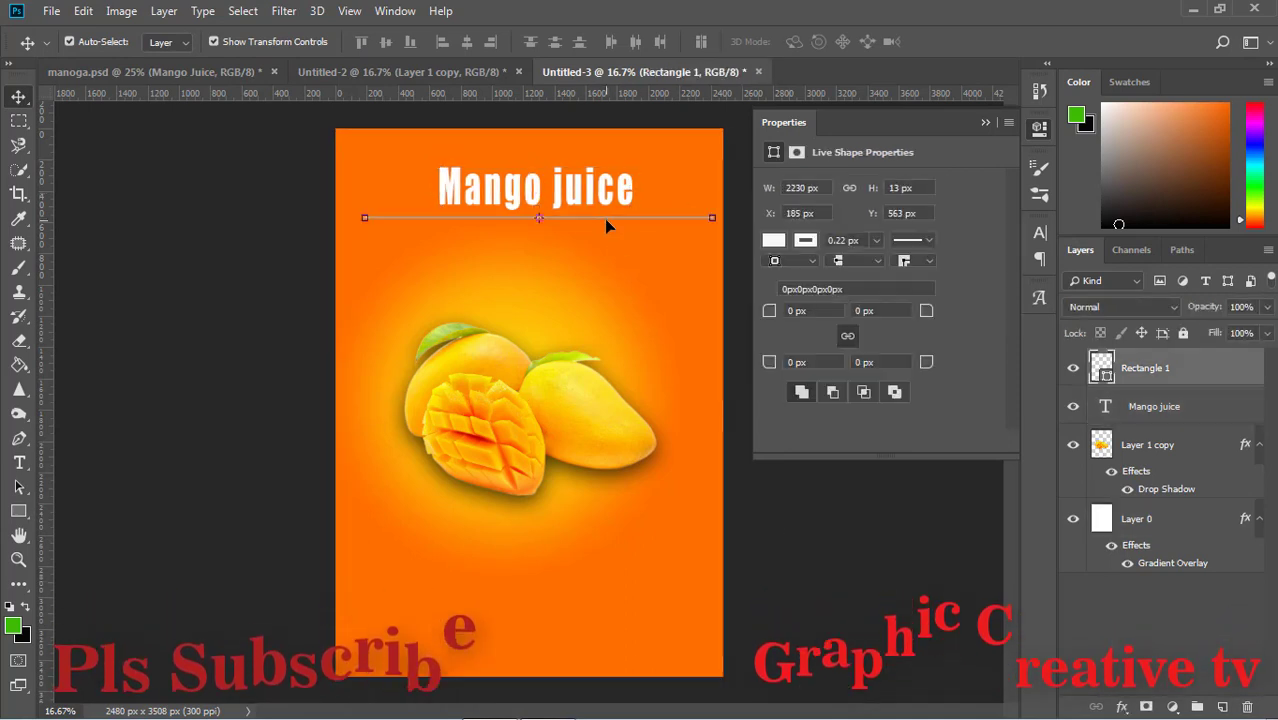
pyautogui.keyDown('shift'); pyautogui.click(604, 218); pyautogui.keyUp('shift')
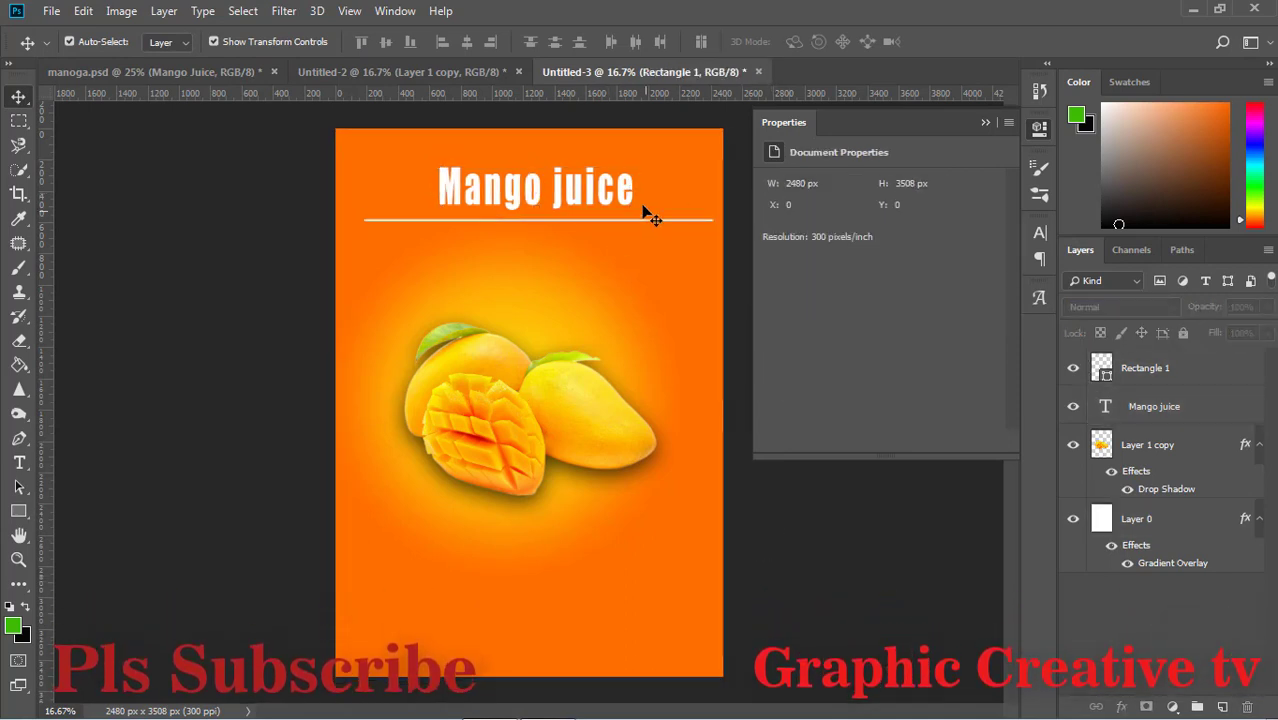
pyautogui.click(590, 192)
# - Type 'ORGANIC & FRESH' at 16 pt below the white line
pyautogui.click(964, 615)
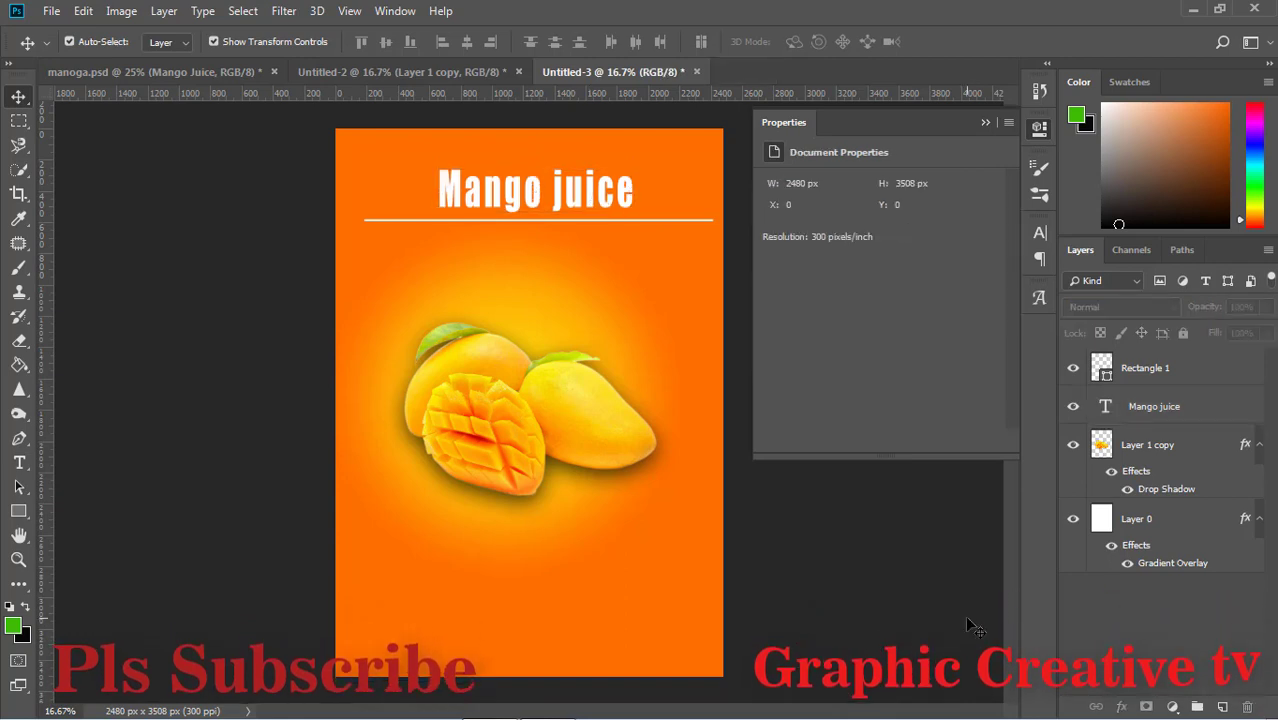
pyautogui.click(19, 465)
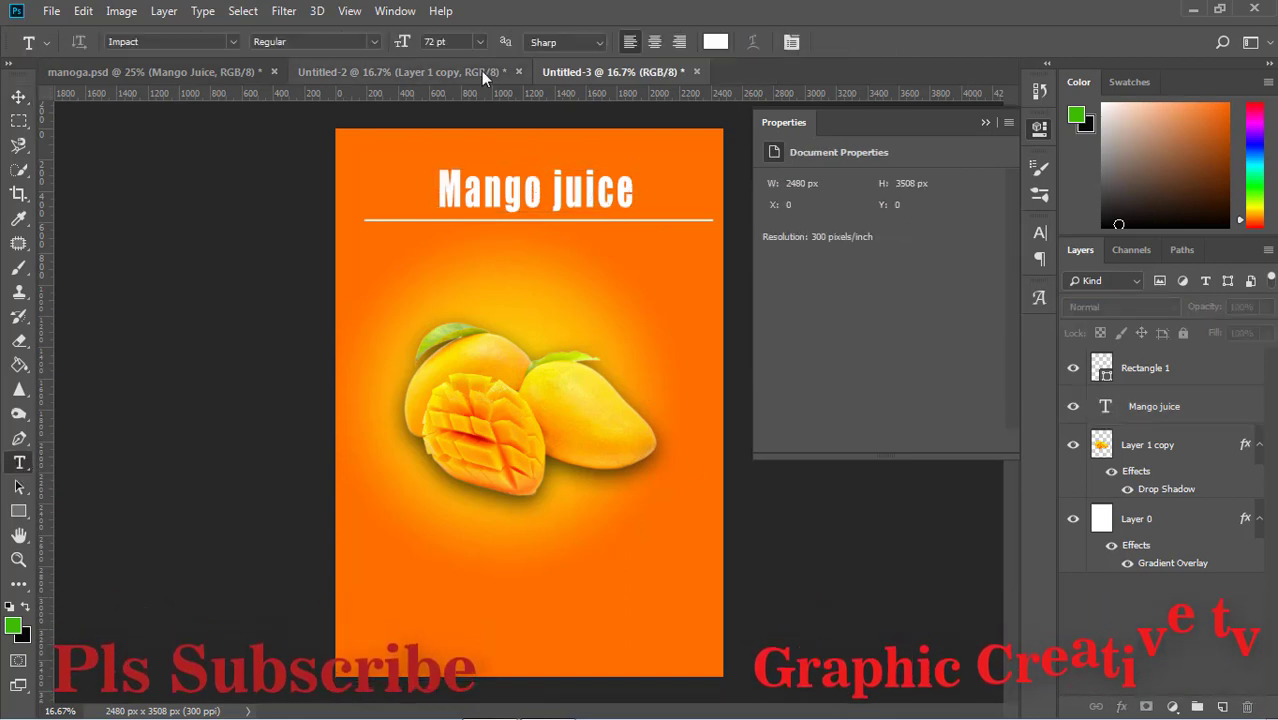
pyautogui.click(480, 43)
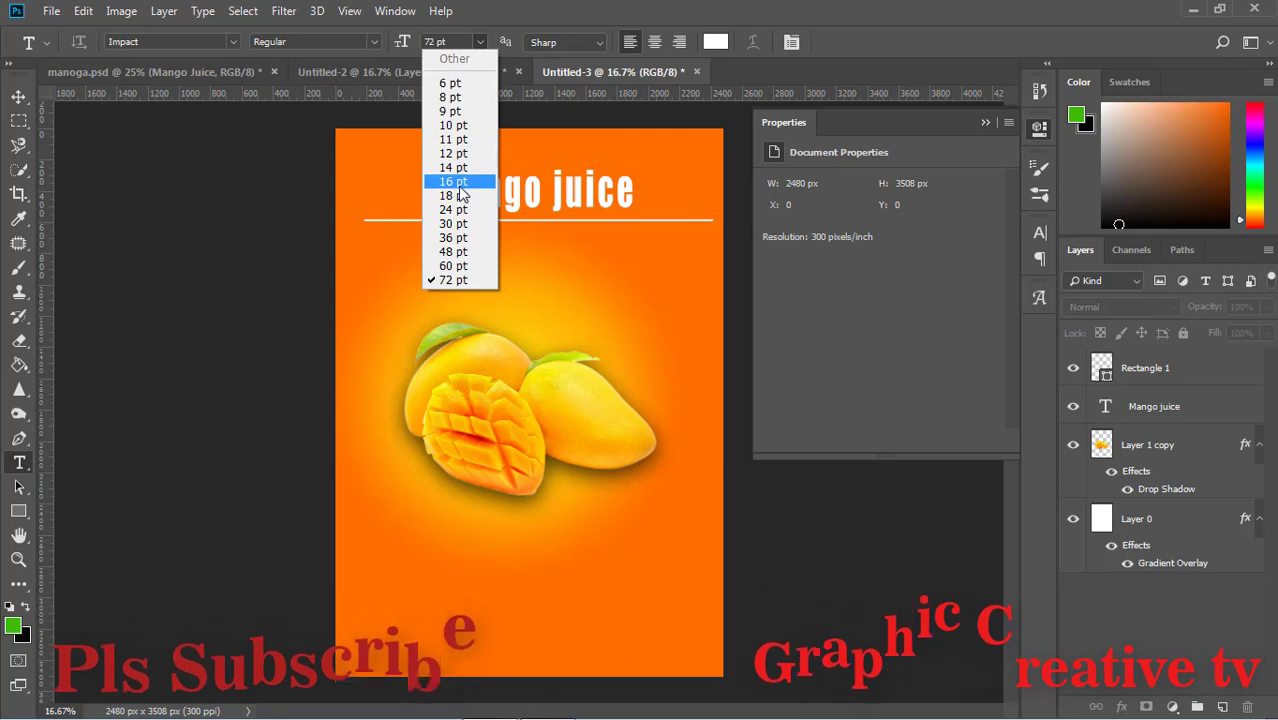
pyautogui.click(452, 200)
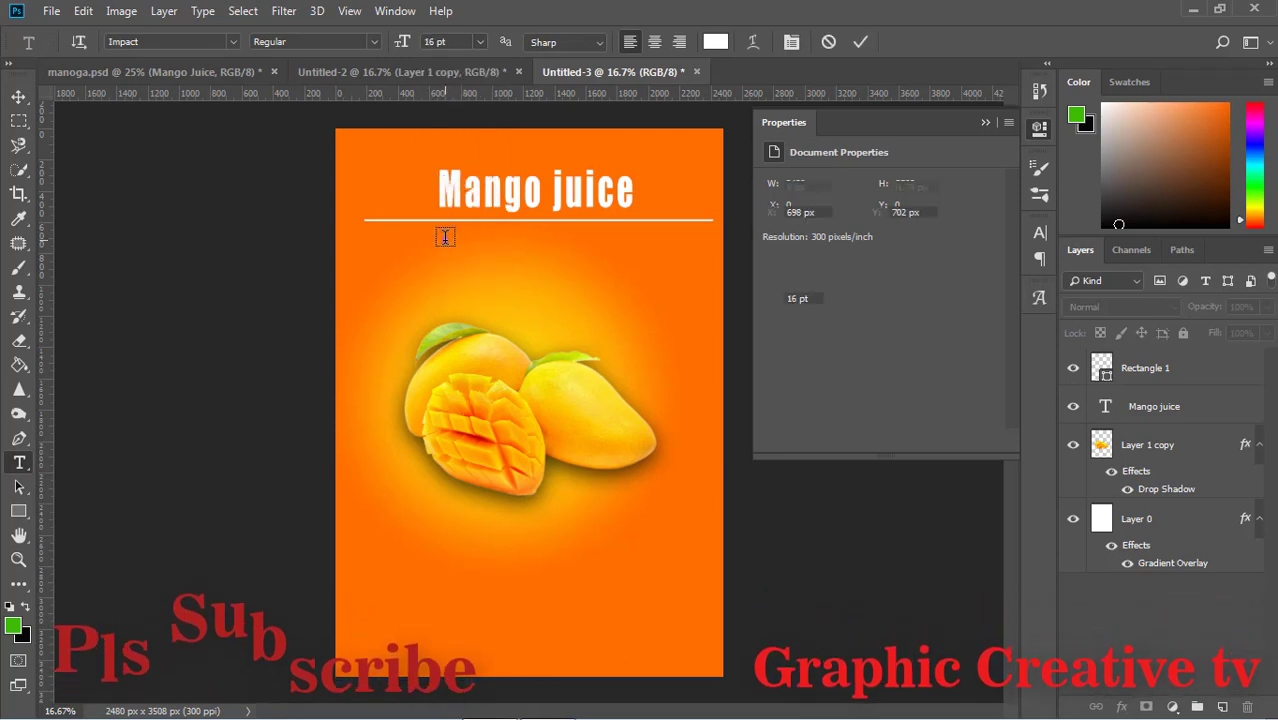
pyautogui.click(446, 236)
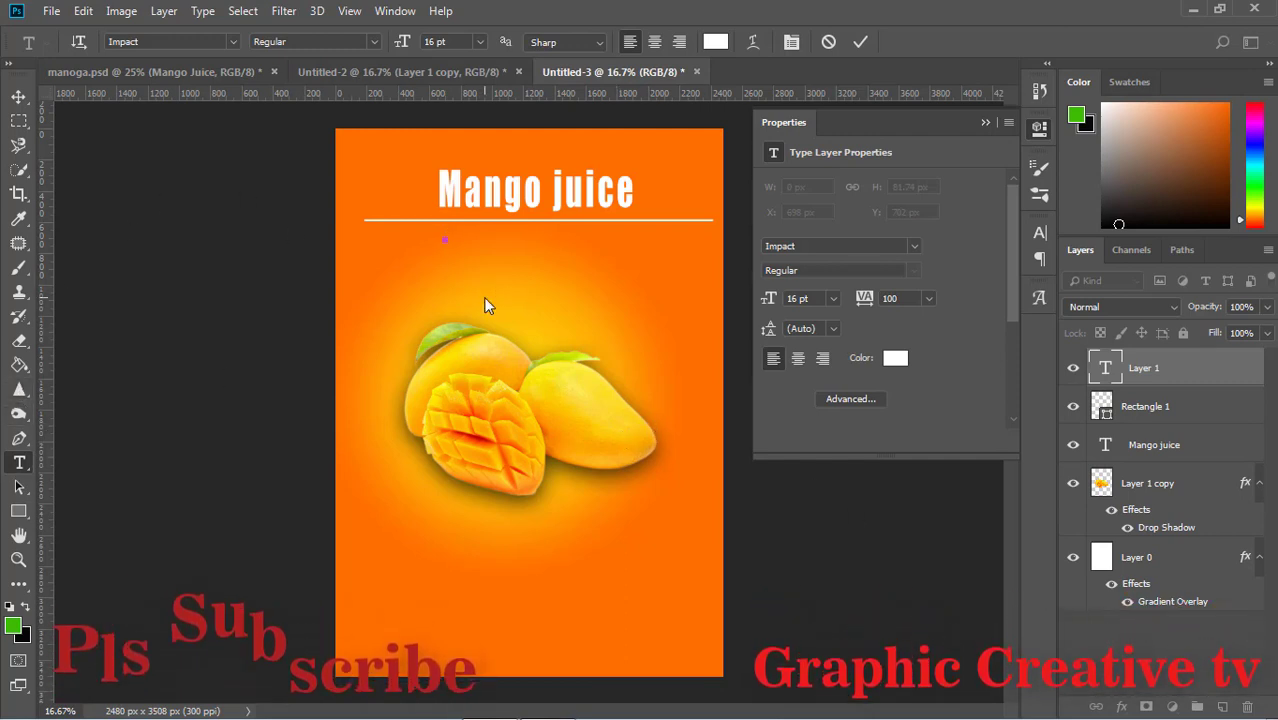
pyautogui.write('n')
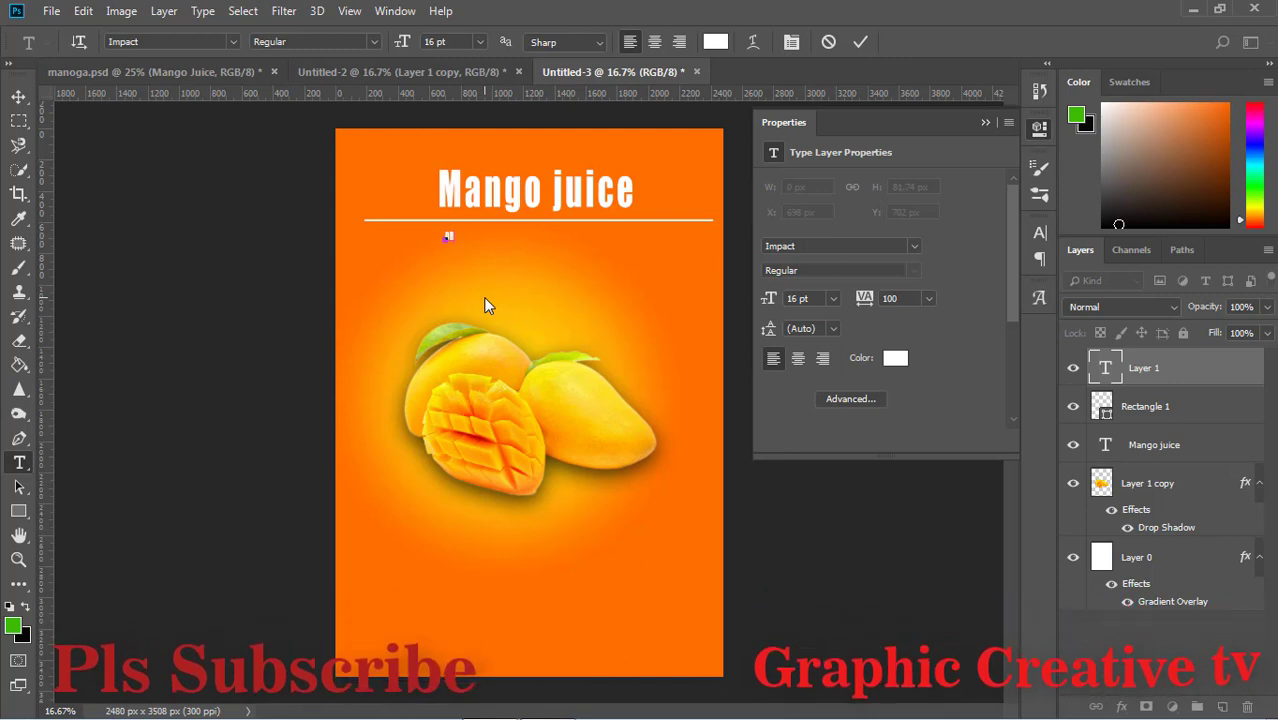
pyautogui.write('RGANIC')
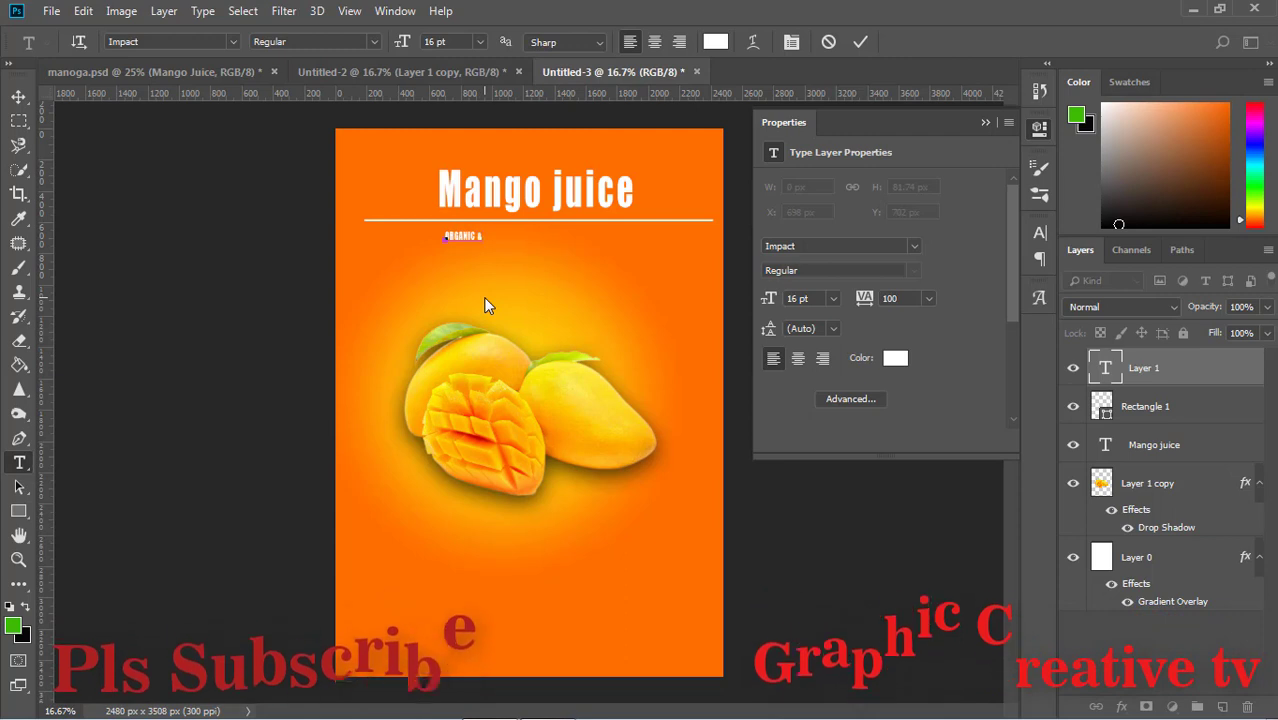
pyautogui.write(' &')
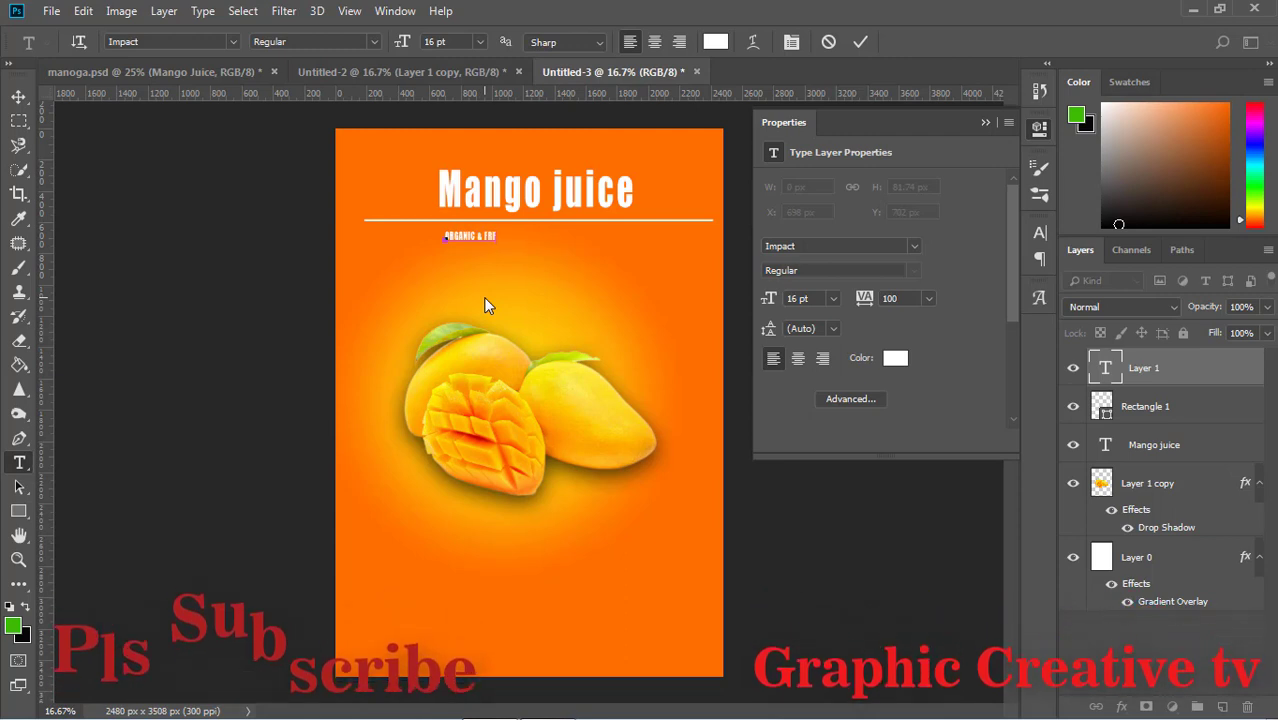
pyautogui.write('RESH')
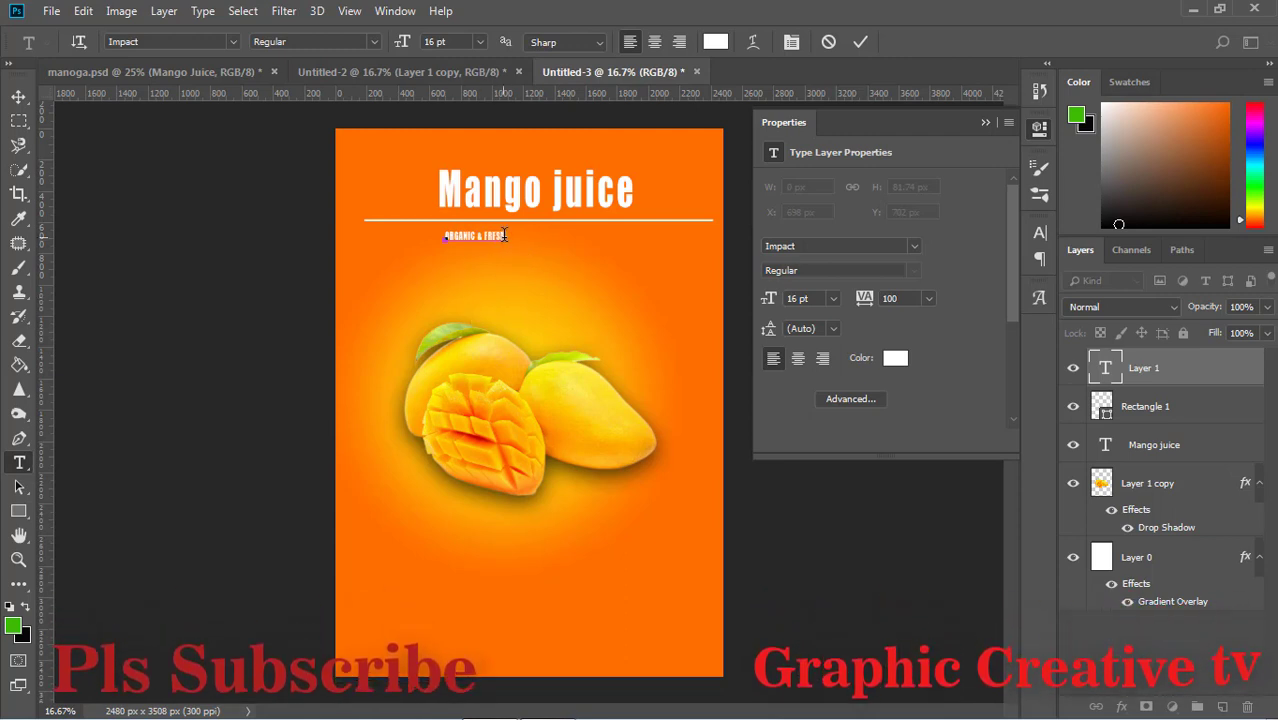
pyautogui.moveTo(437, 246); pyautogui.dragTo(440, 240)
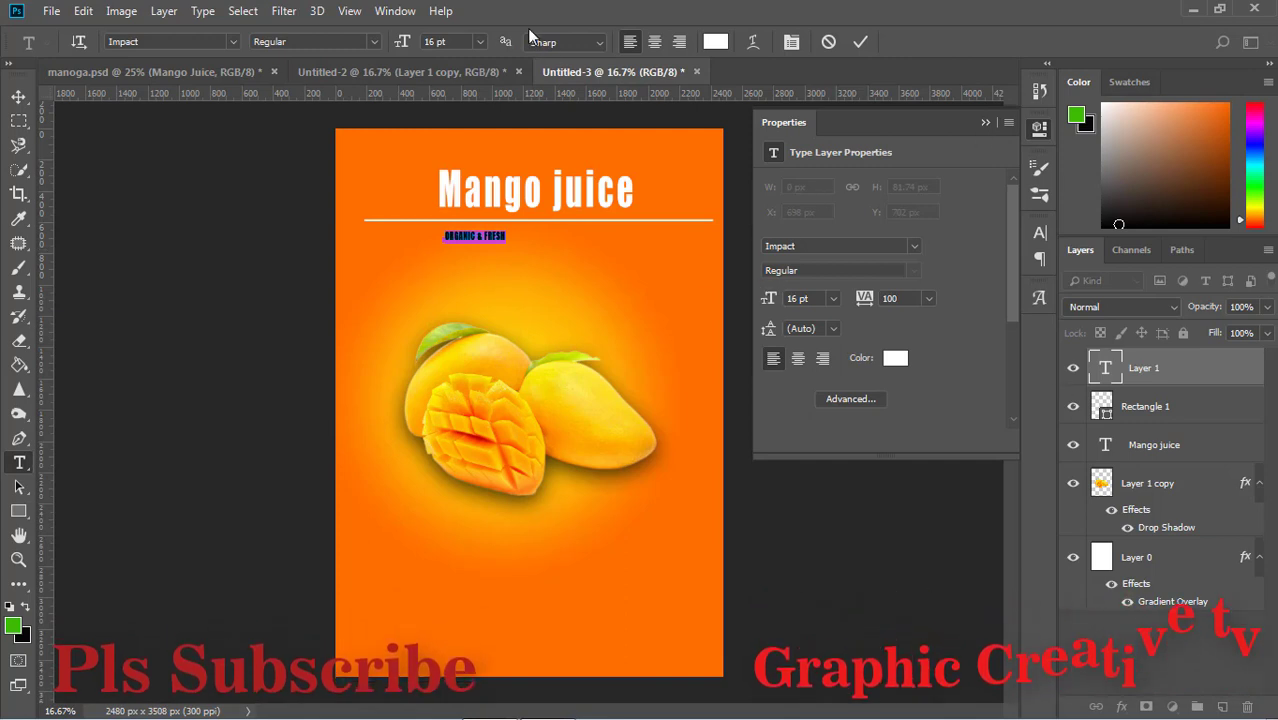
# - Make the subtitle 24 pt, colour ORGANIC green #47f702, and turn off Faux Bold
pyautogui.click(482, 41)
pyautogui.click(455, 190)
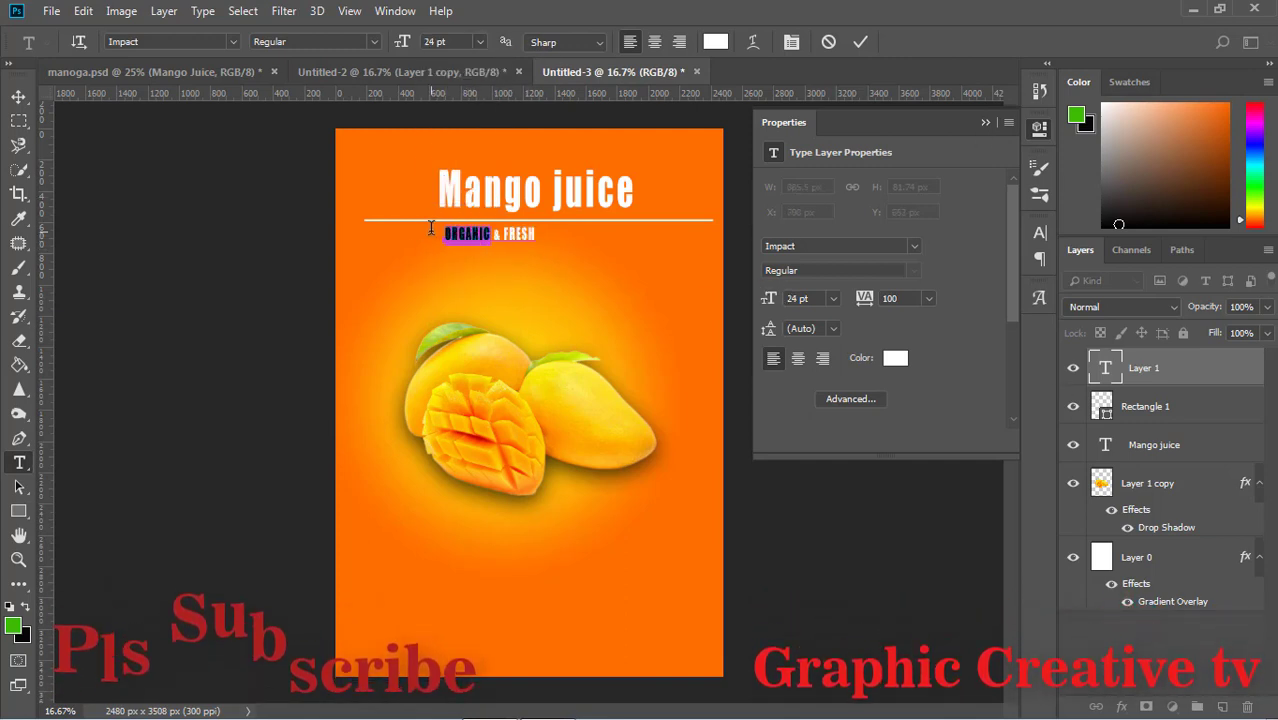
pyautogui.click(715, 41)
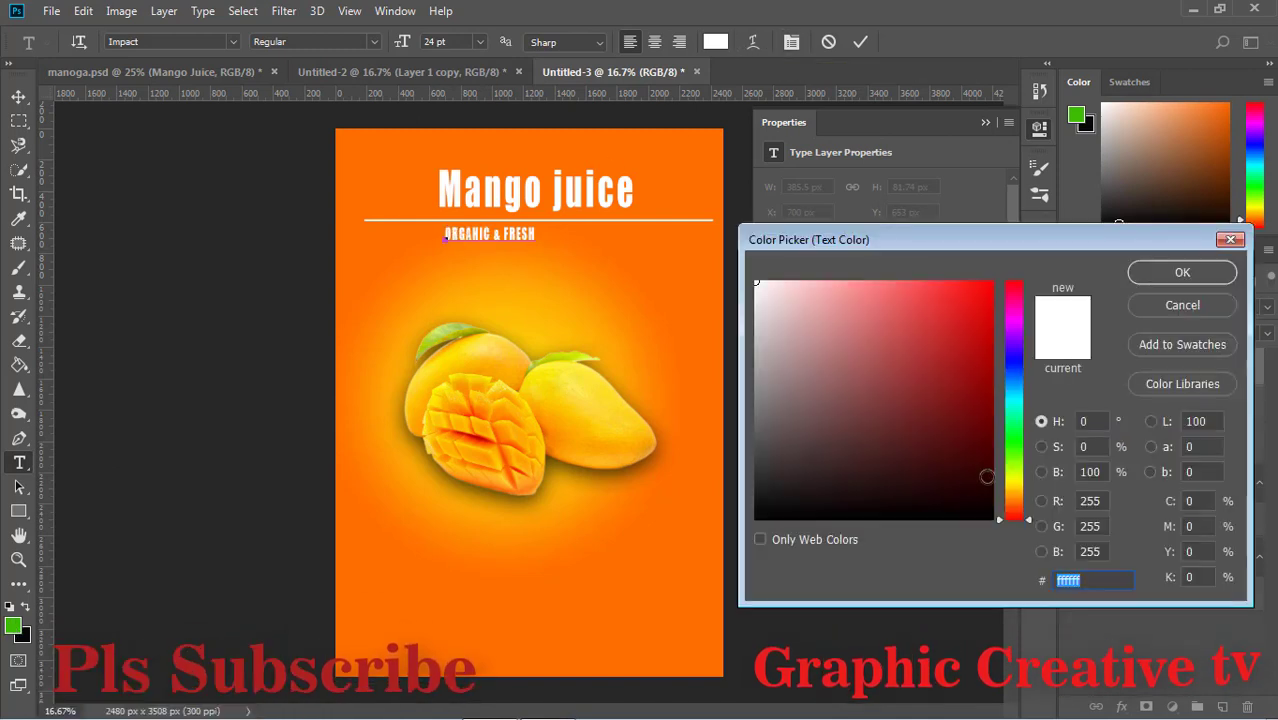
pyautogui.moveTo(1014, 519); pyautogui.dragTo(1014, 451)
pyautogui.moveTo(981, 297); pyautogui.dragTo(991, 286)
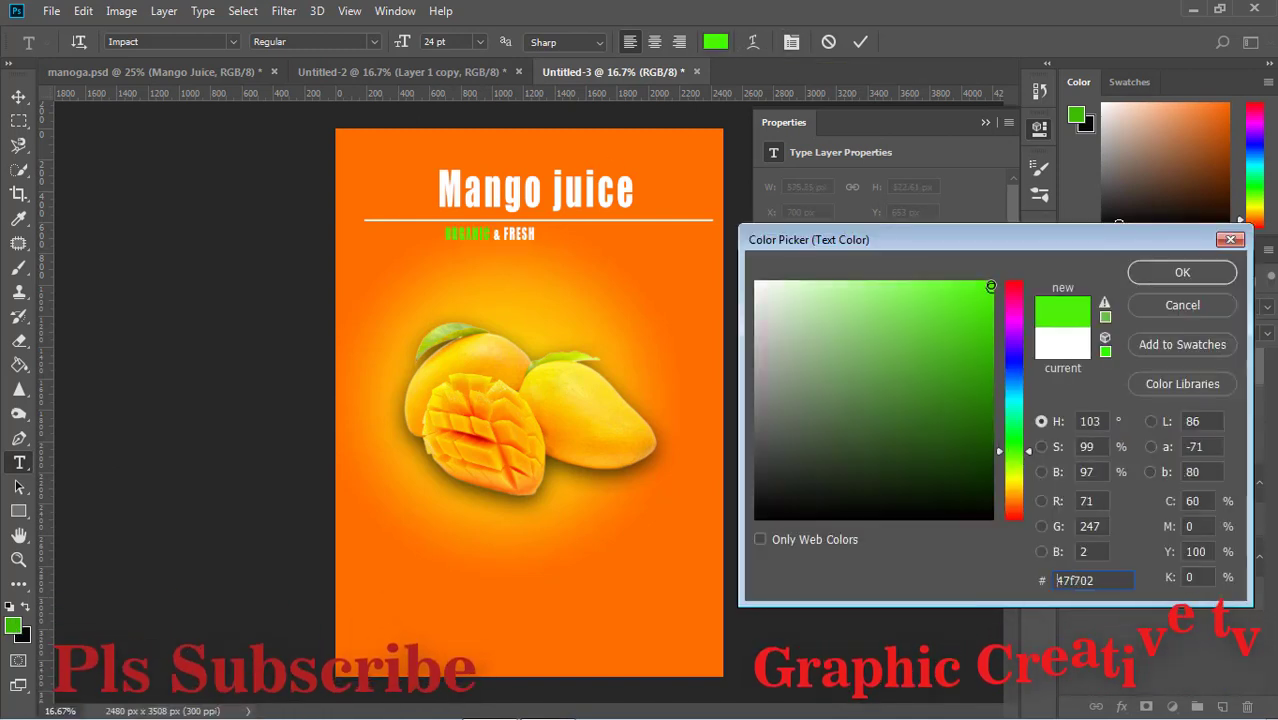
pyautogui.click(1196, 276)
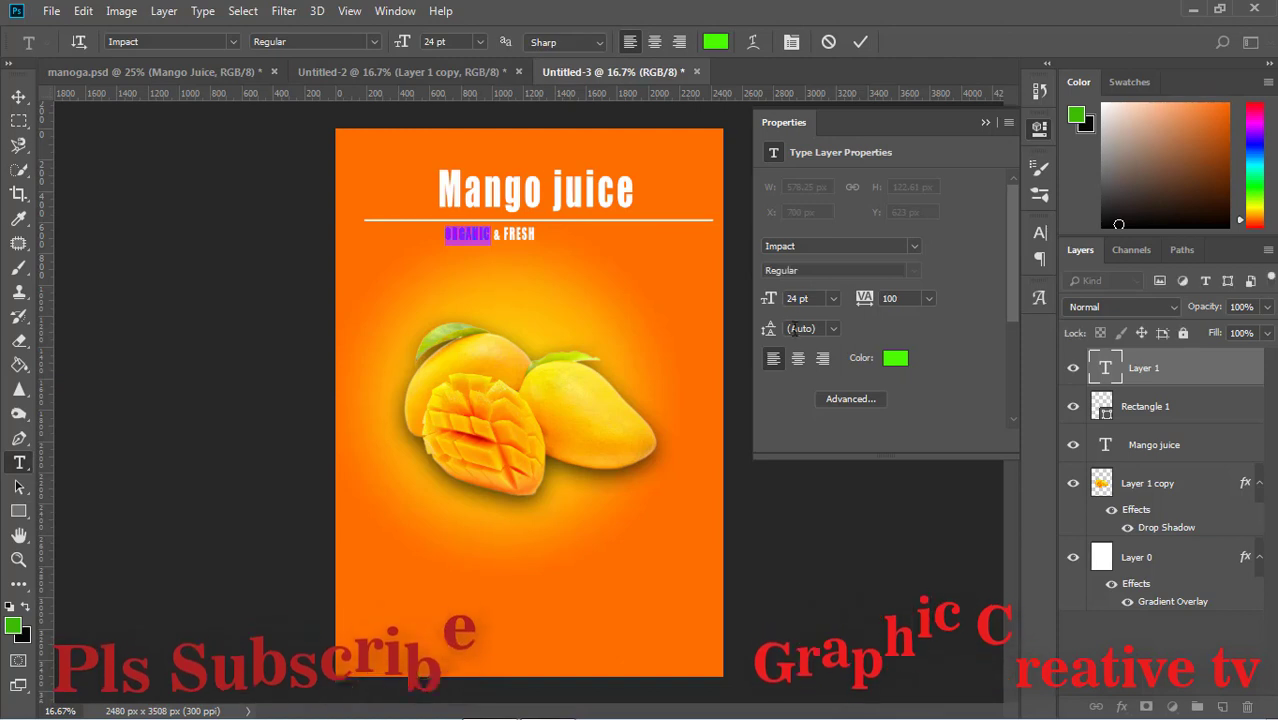
pyautogui.click(791, 44)
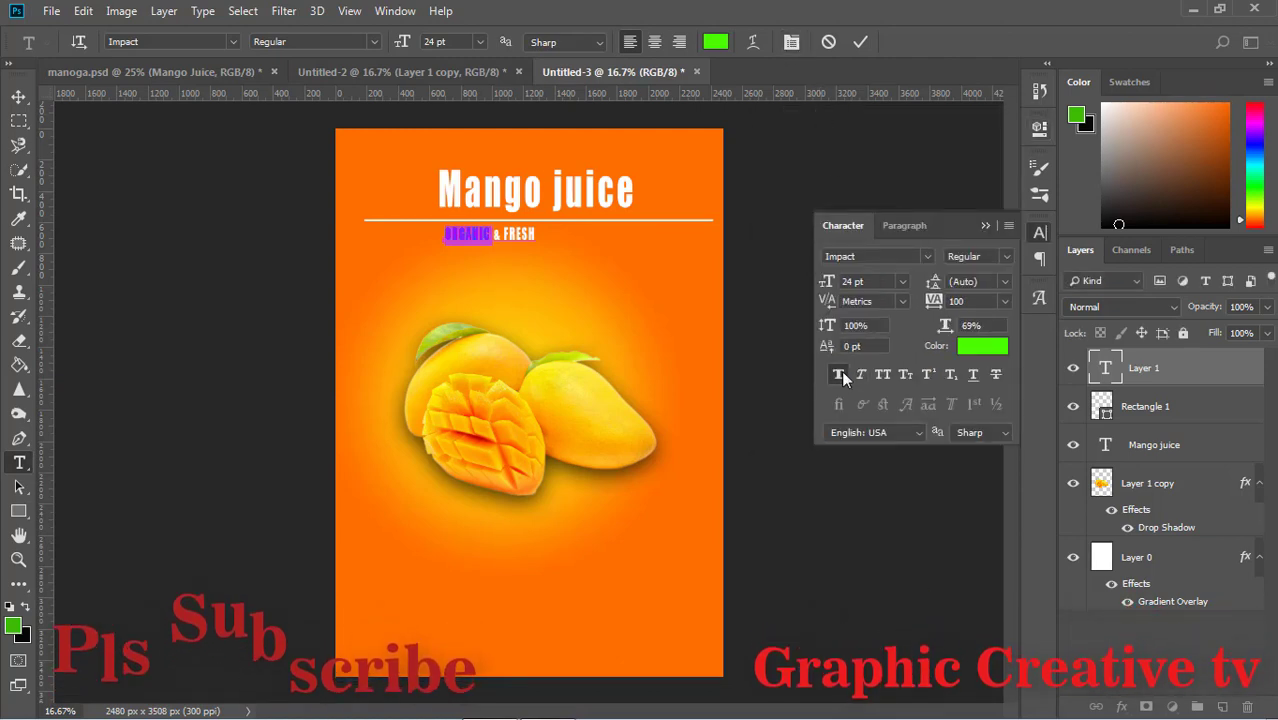
pyautogui.click(521, 234)
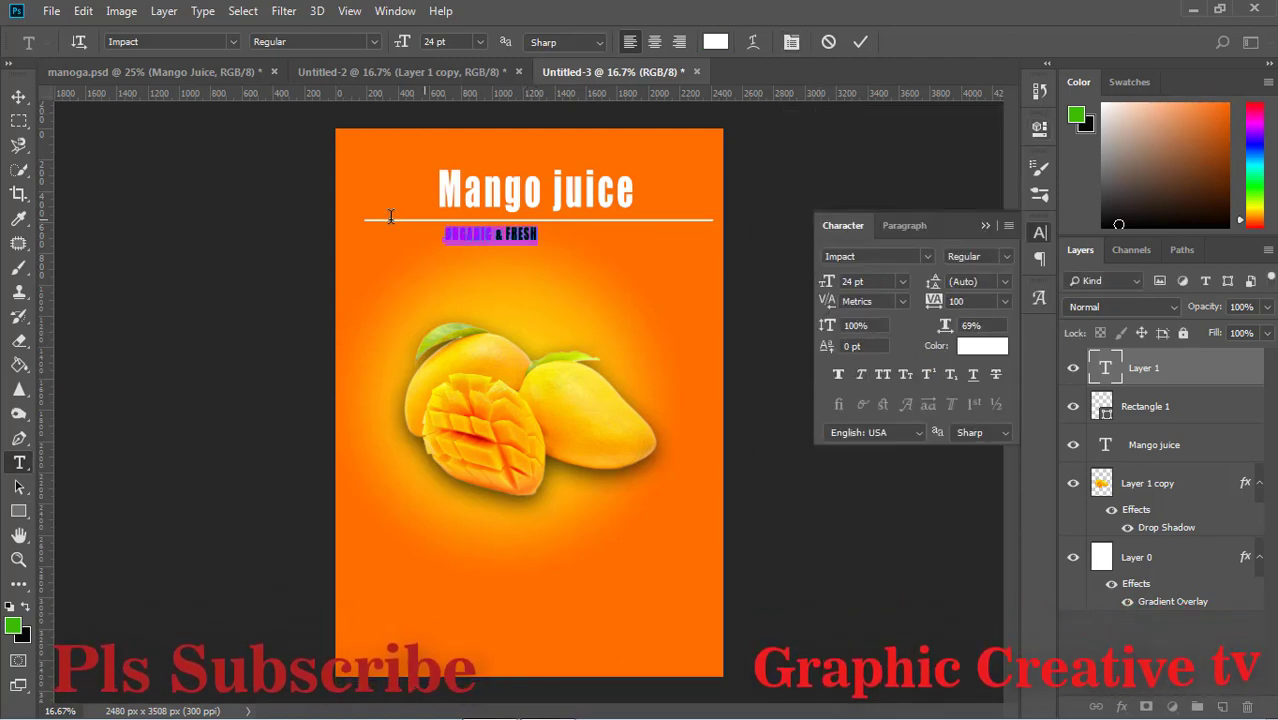
pyautogui.click(829, 374)
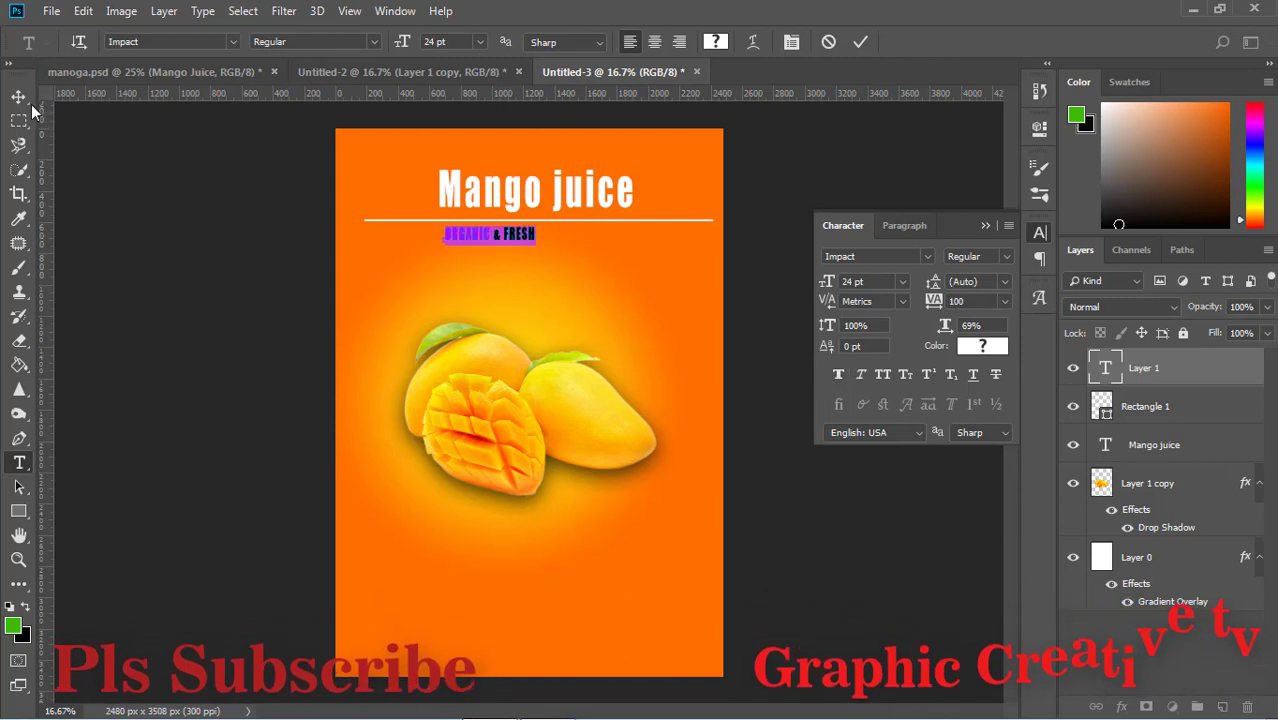
# - Add a vertical centre guide and nudge the subtitle and mangoes onto it
pyautogui.moveTo(531, 240); pyautogui.dragTo(570, 243)
pyautogui.click(270, 343)
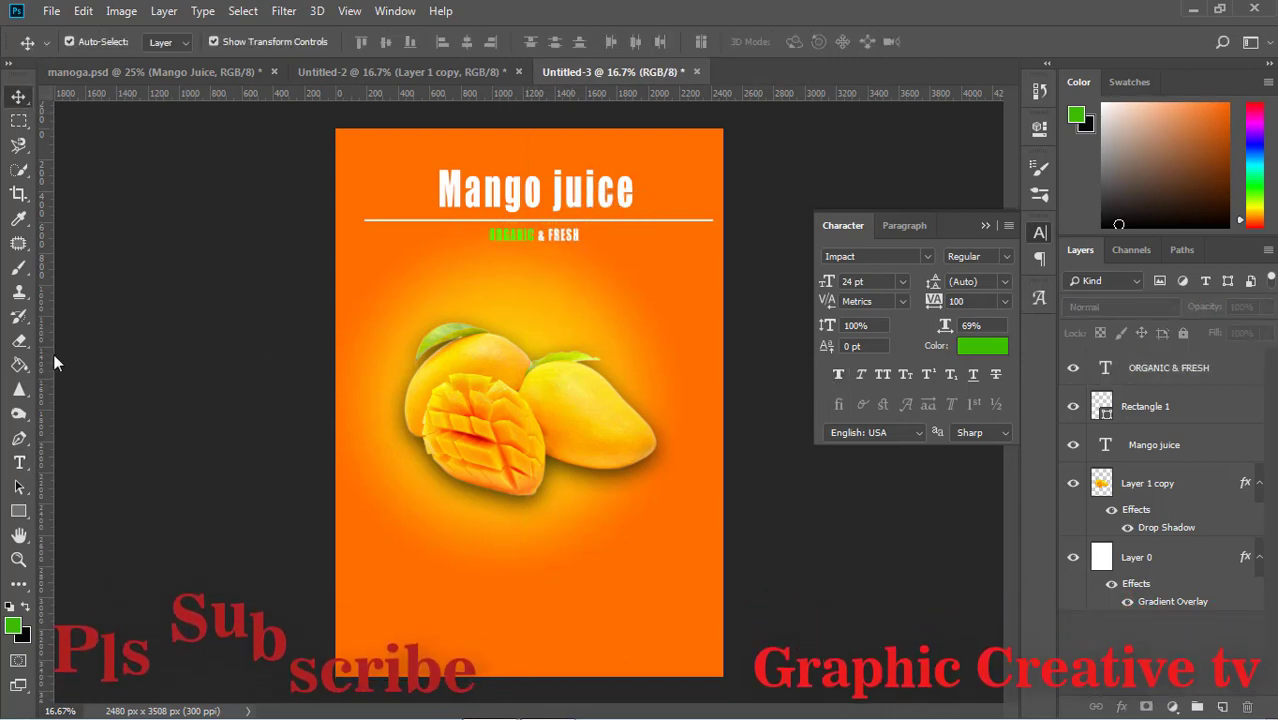
pyautogui.moveTo(41, 345); pyautogui.dragTo(527, 453)
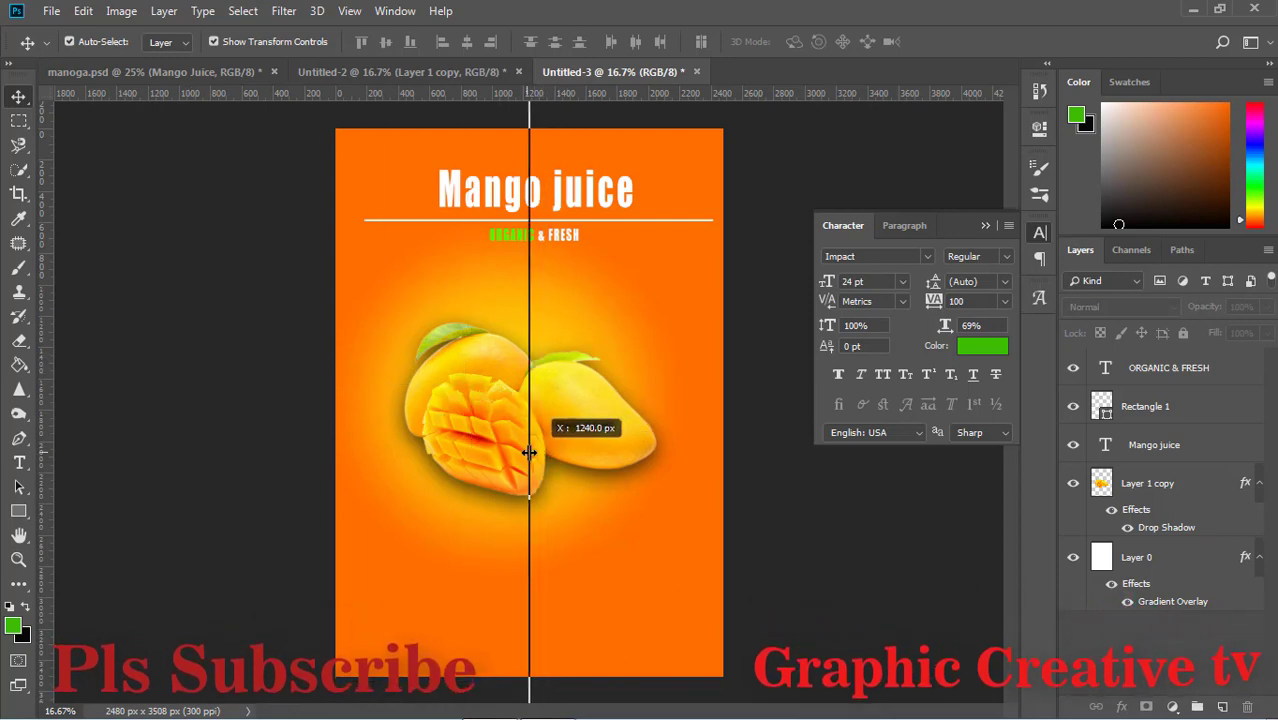
pyautogui.moveTo(531, 453); pyautogui.dragTo(531, 448)
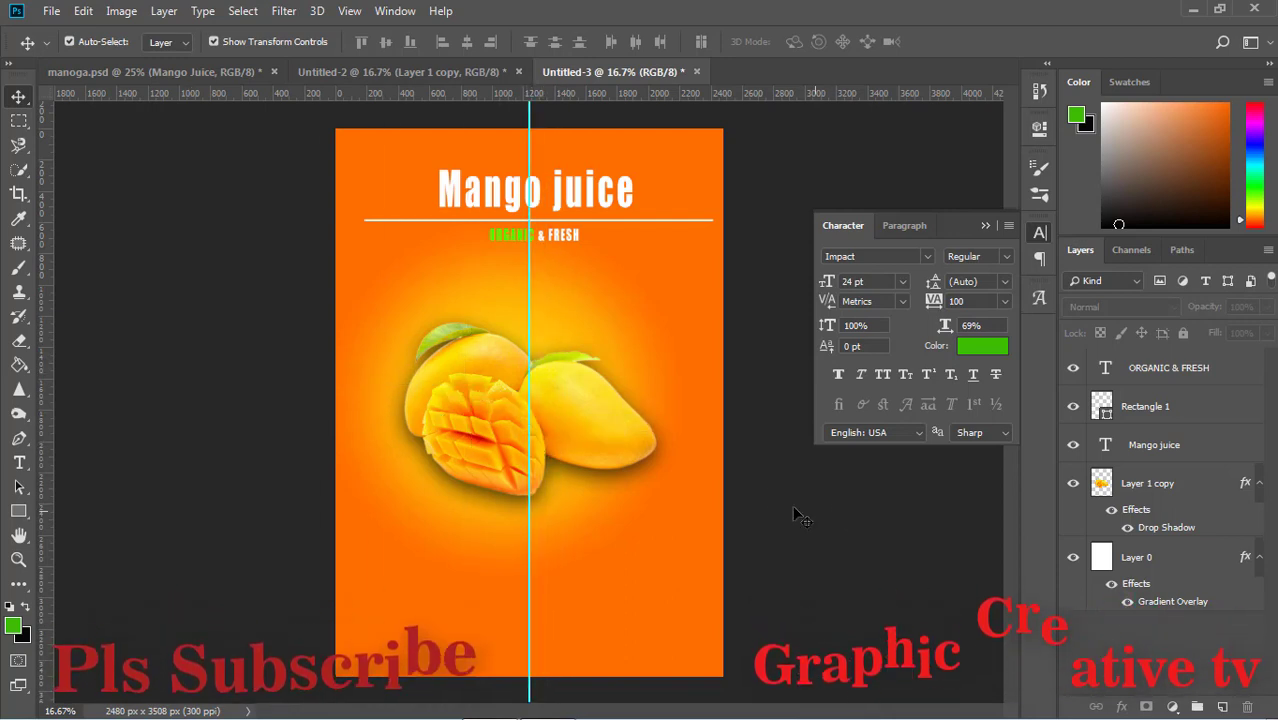
pyautogui.click(512, 449)
pyautogui.hotkey('shift', 'Right')
pyautogui.hotkey('shift', 'Right')
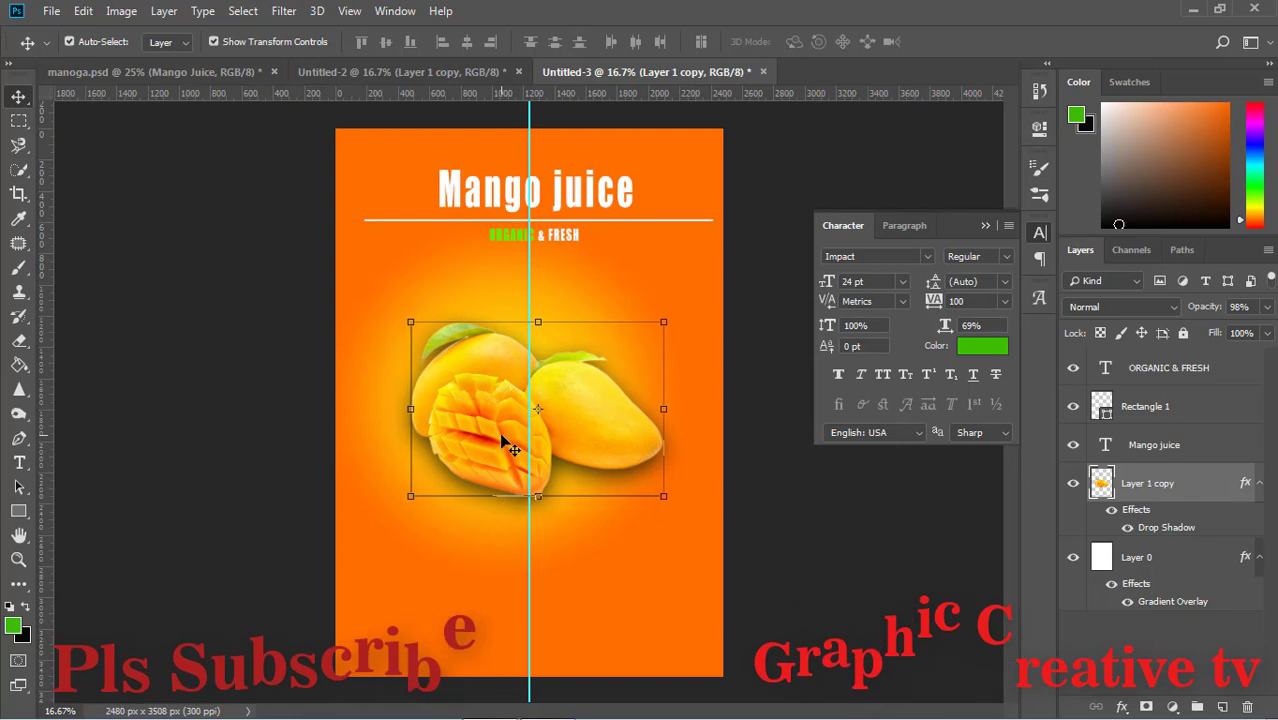
pyautogui.hotkey('shift', 'Right')
pyautogui.hotkey('shift', 'Right')
pyautogui.hotkey('shift', 'Right')
pyautogui.hotkey('shift', 'Right')
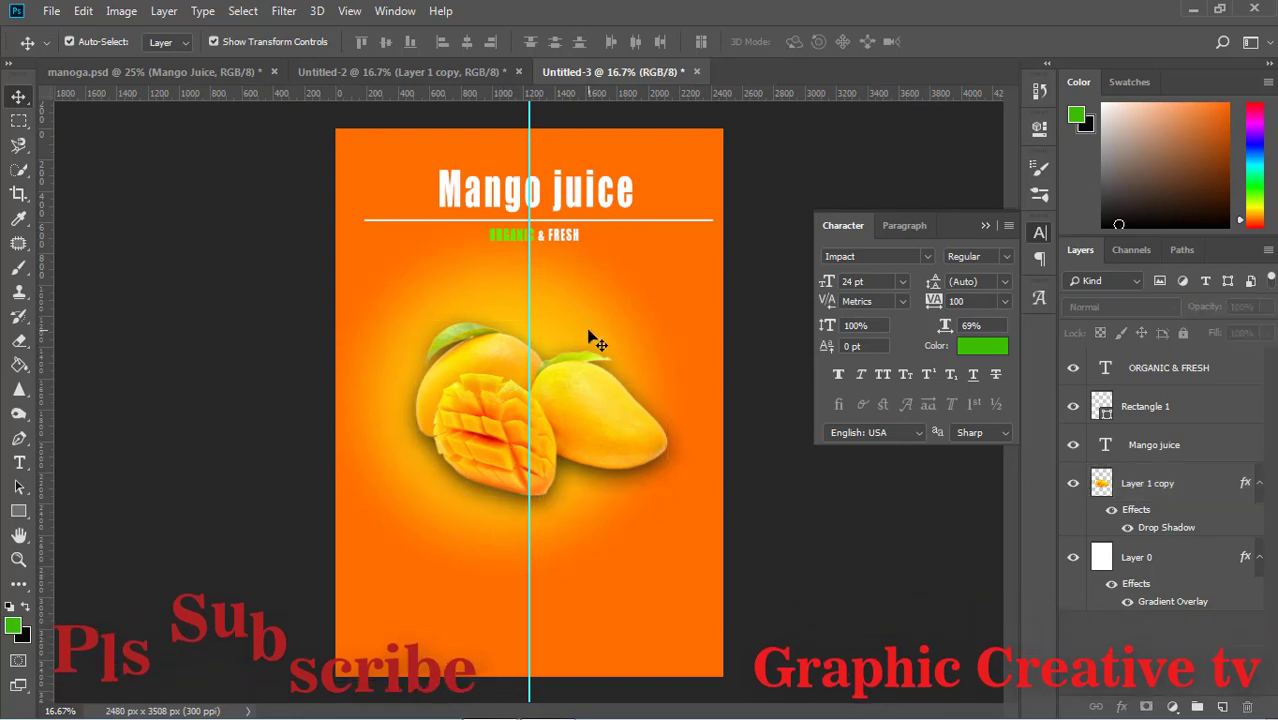
# - Review the background's Gradient Overlay settings, keeping the overlay unchanged
pyautogui.click(1140, 557)
pyautogui.doubleClick(1173, 603)
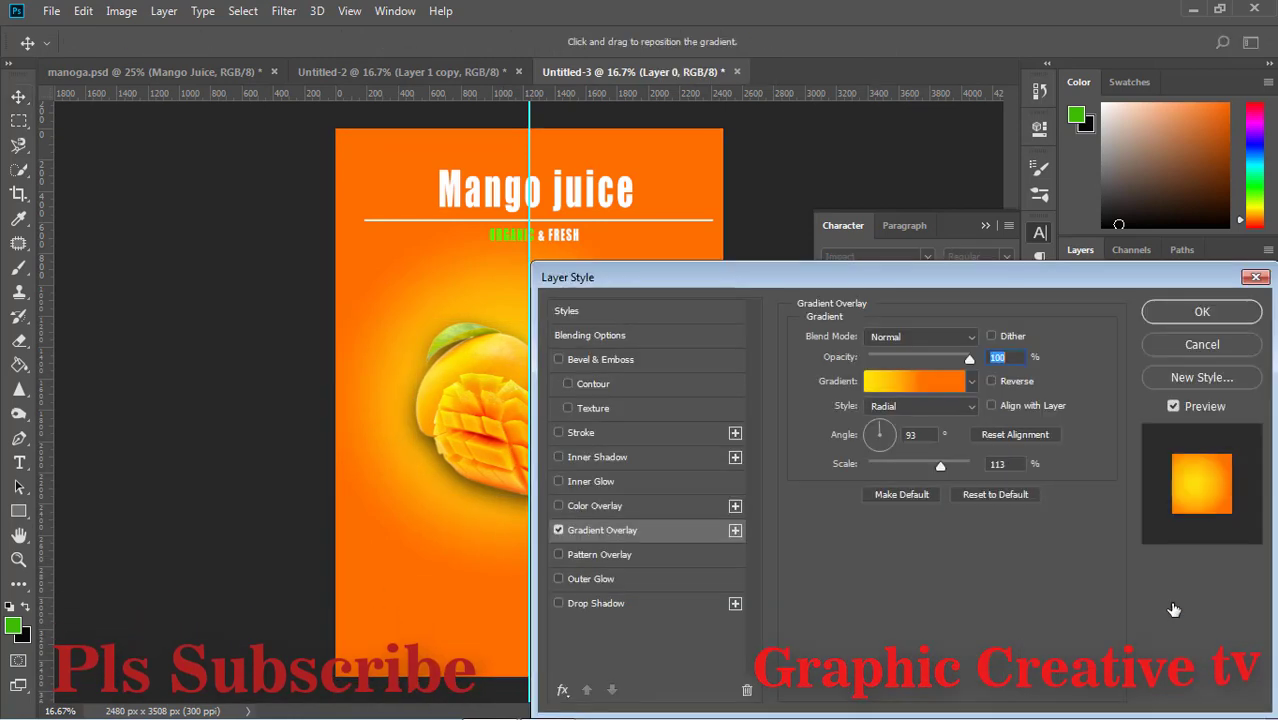
pyautogui.moveTo(770, 277); pyautogui.dragTo(970, 275)
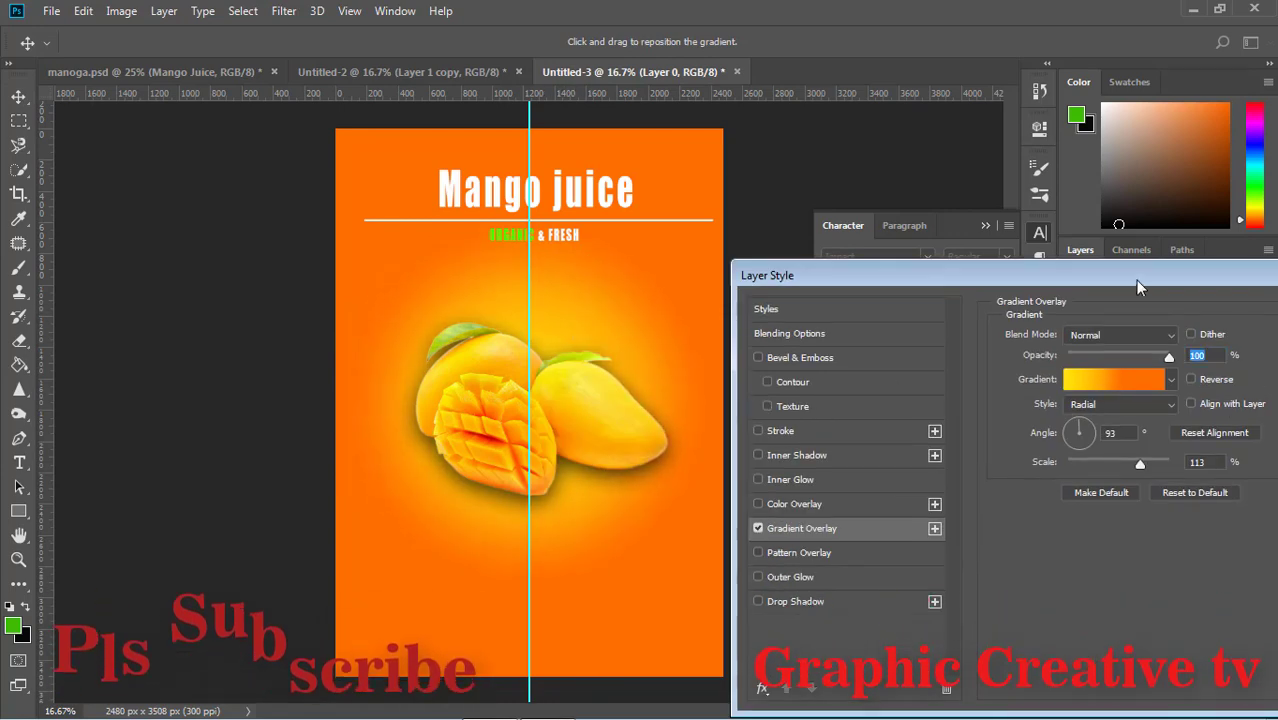
pyautogui.moveTo(1137, 287); pyautogui.dragTo(1001, 318)
pyautogui.click(1210, 341)
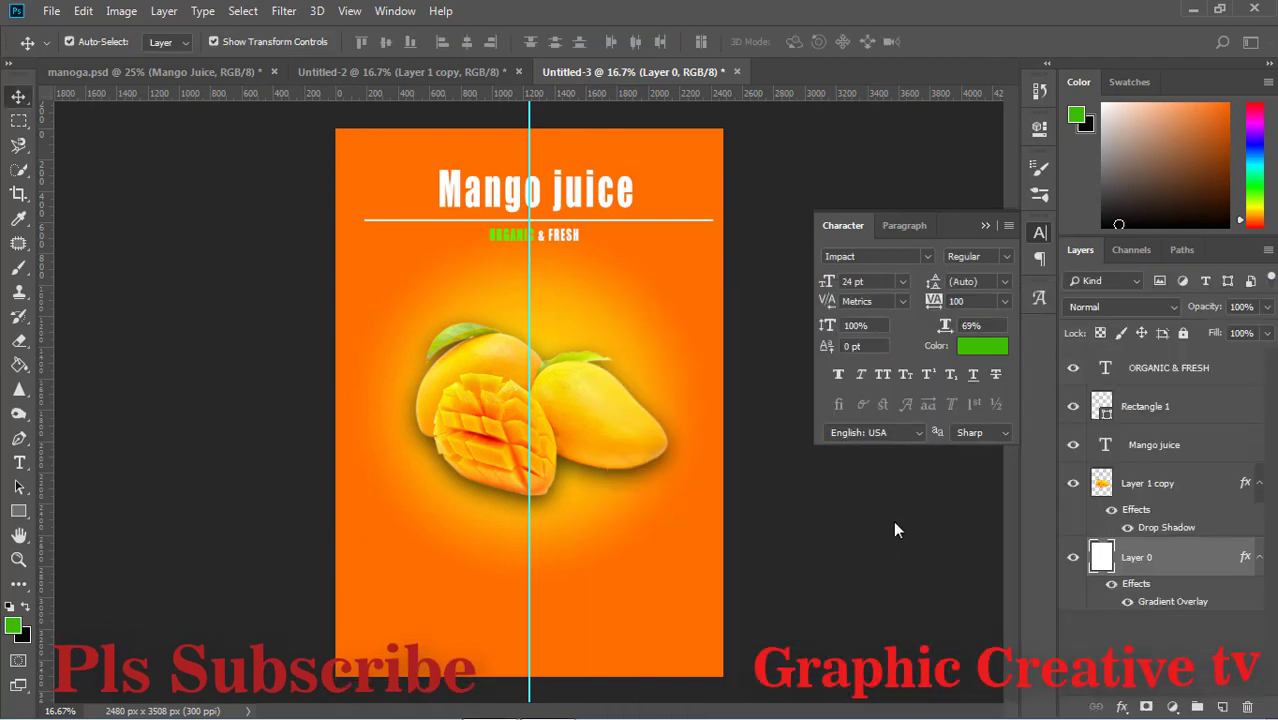
pyautogui.click(576, 242)
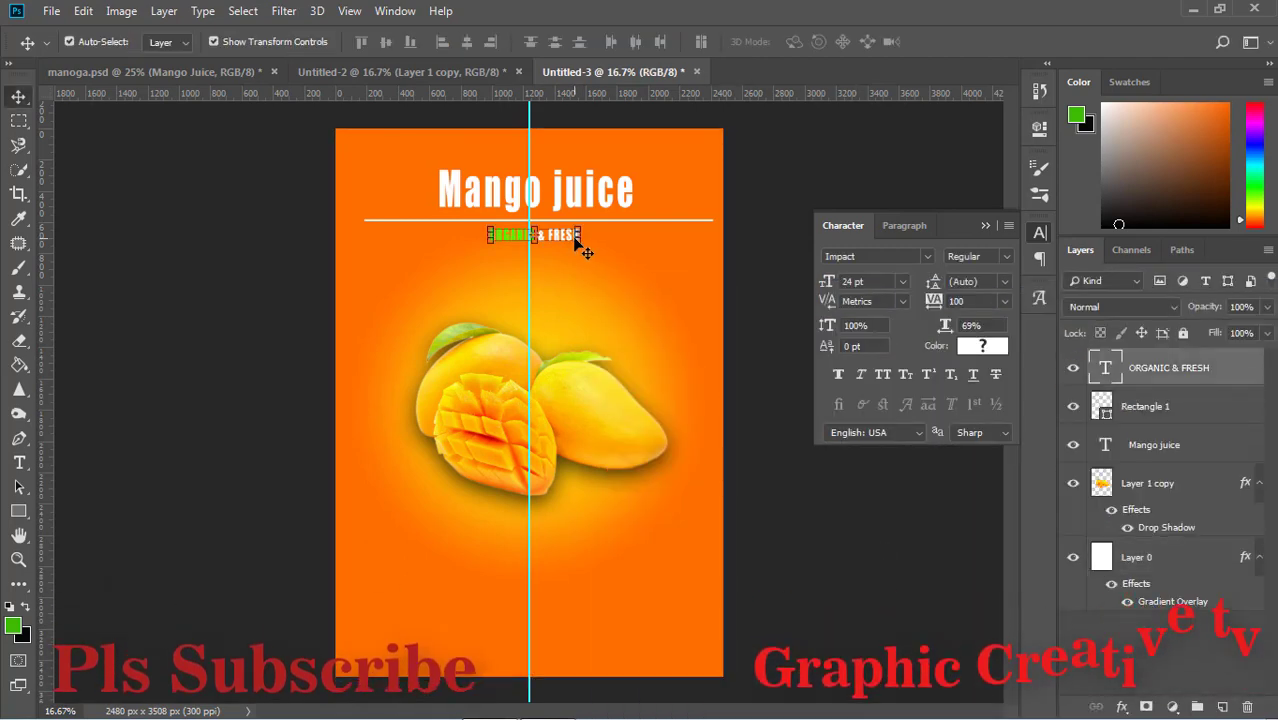
# - Add a white 'A VITAMIN' line below the subtitle
pyautogui.click(19, 462)
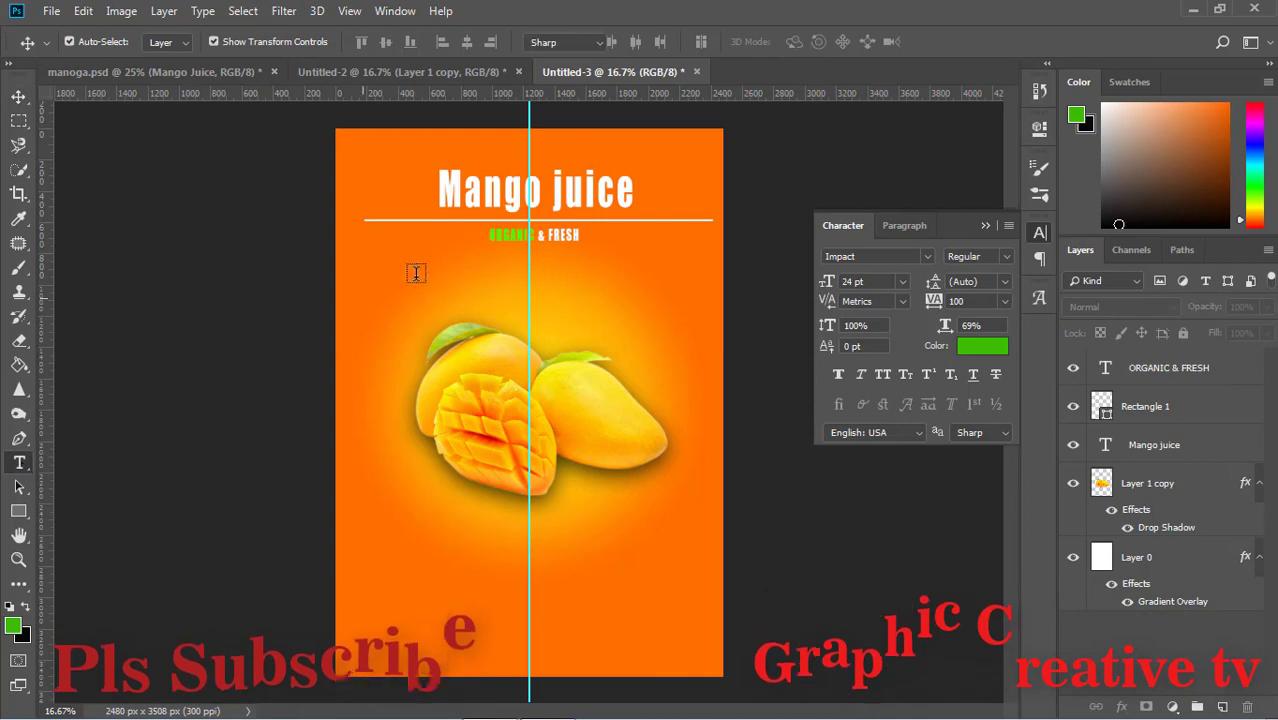
pyautogui.click(471, 265)
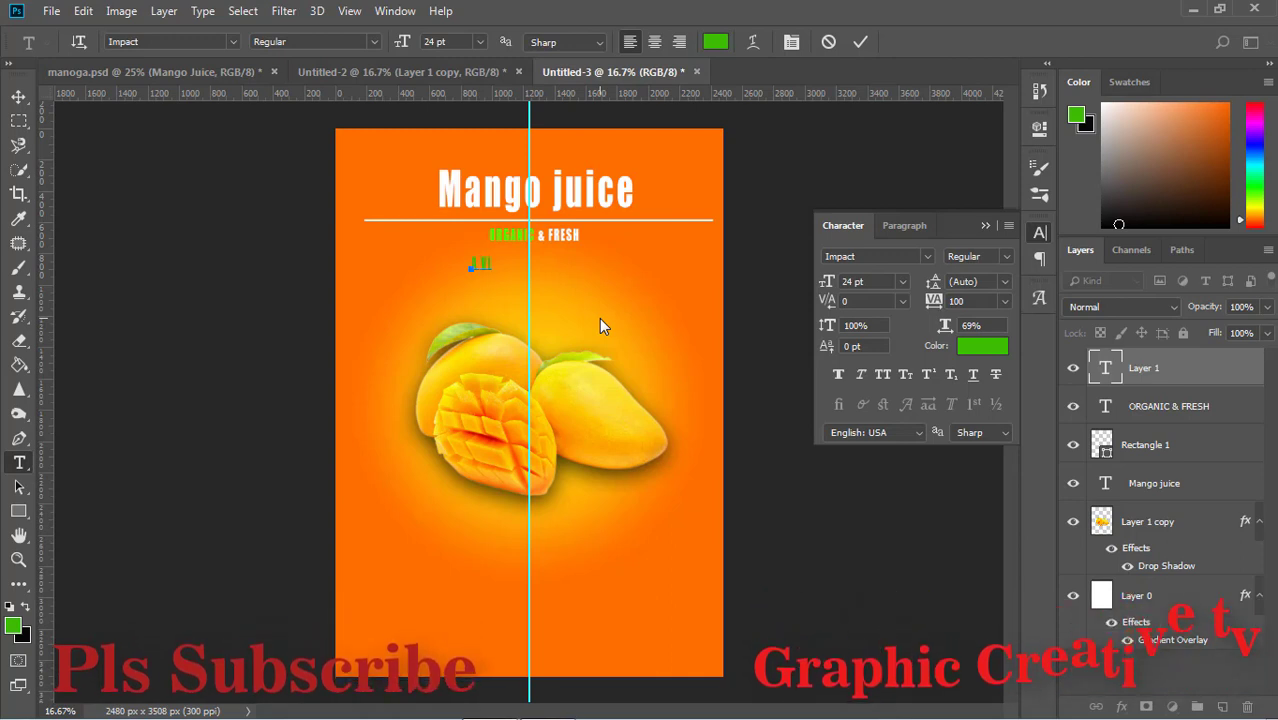
pyautogui.write('A VITA')
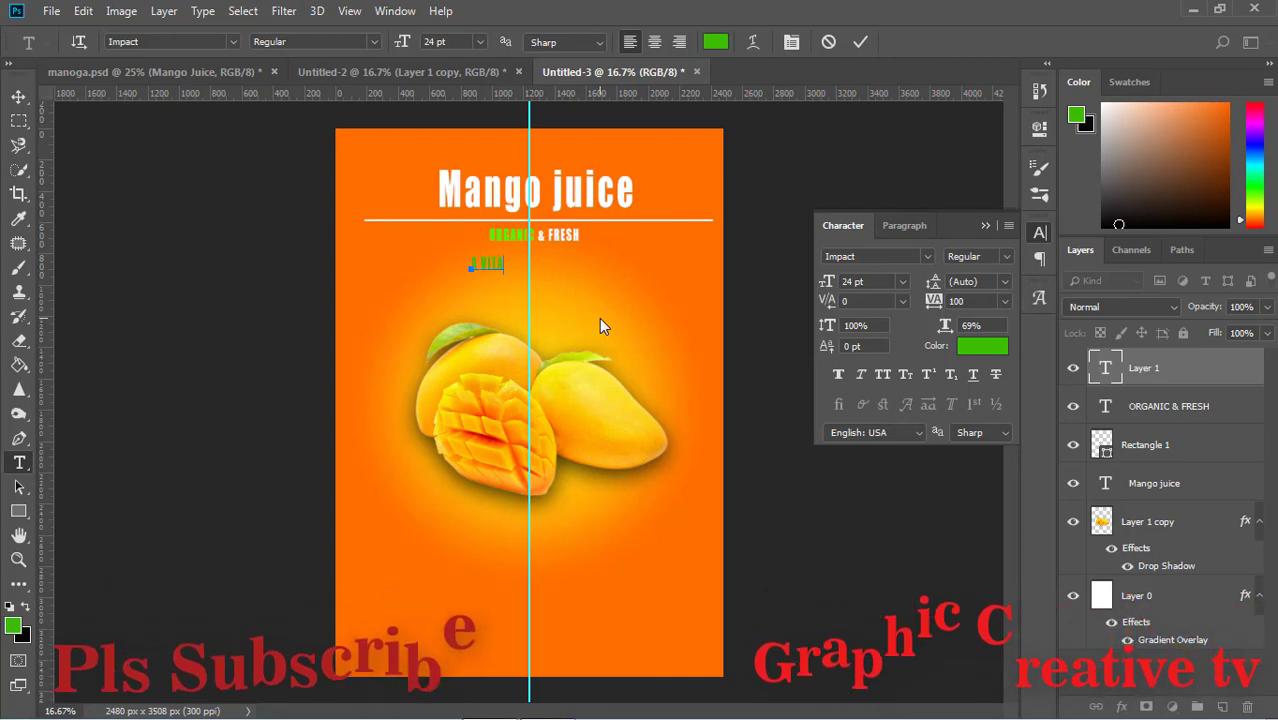
pyautogui.write('MIN')
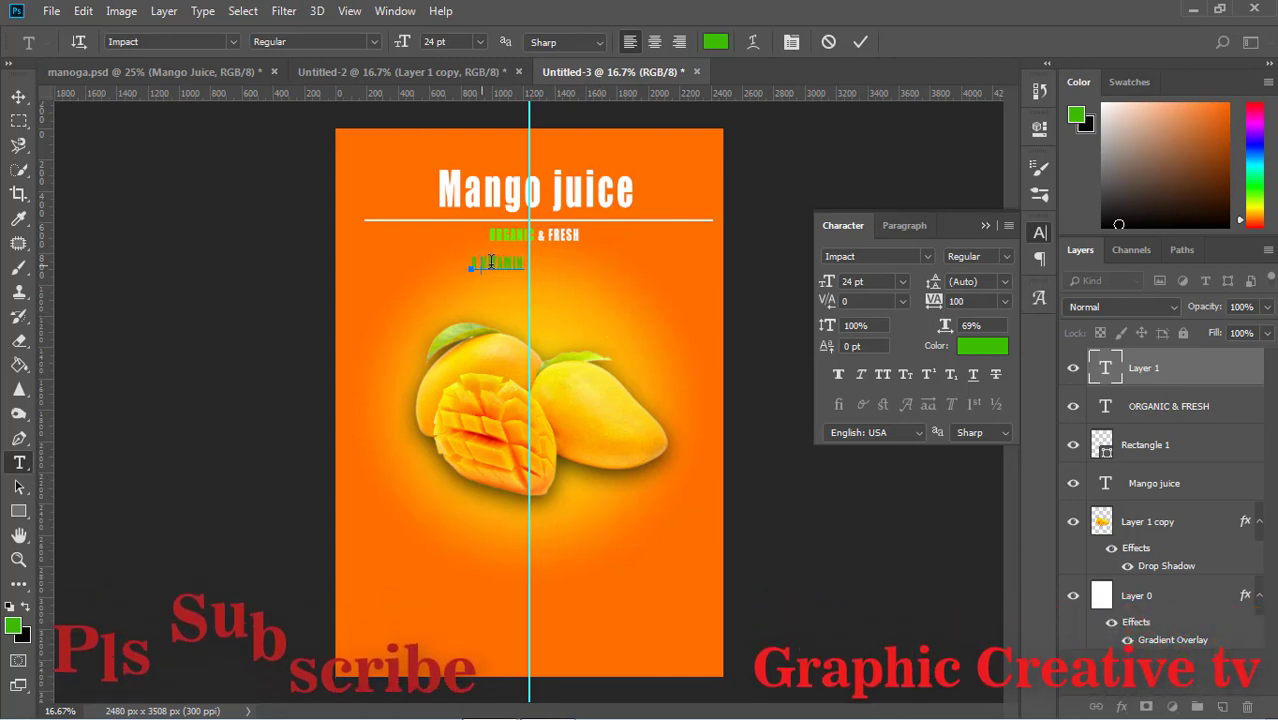
pyautogui.click(980, 345)
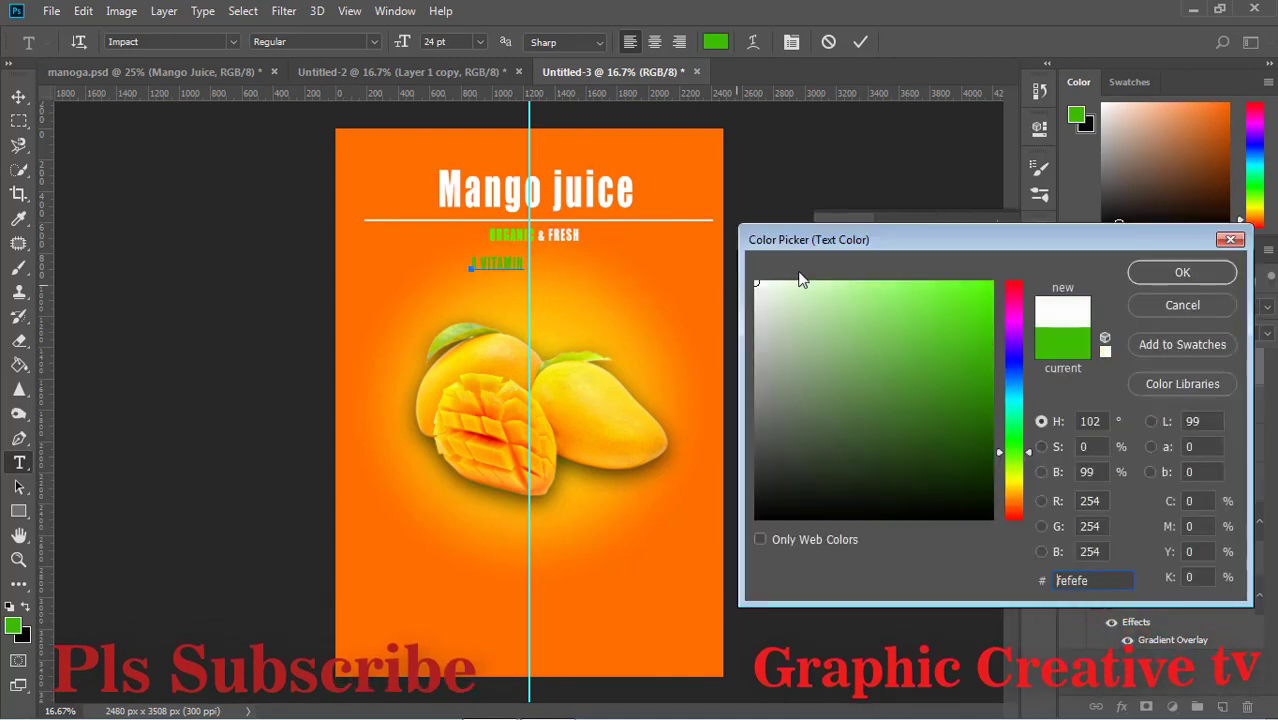
pyautogui.click(1162, 272)
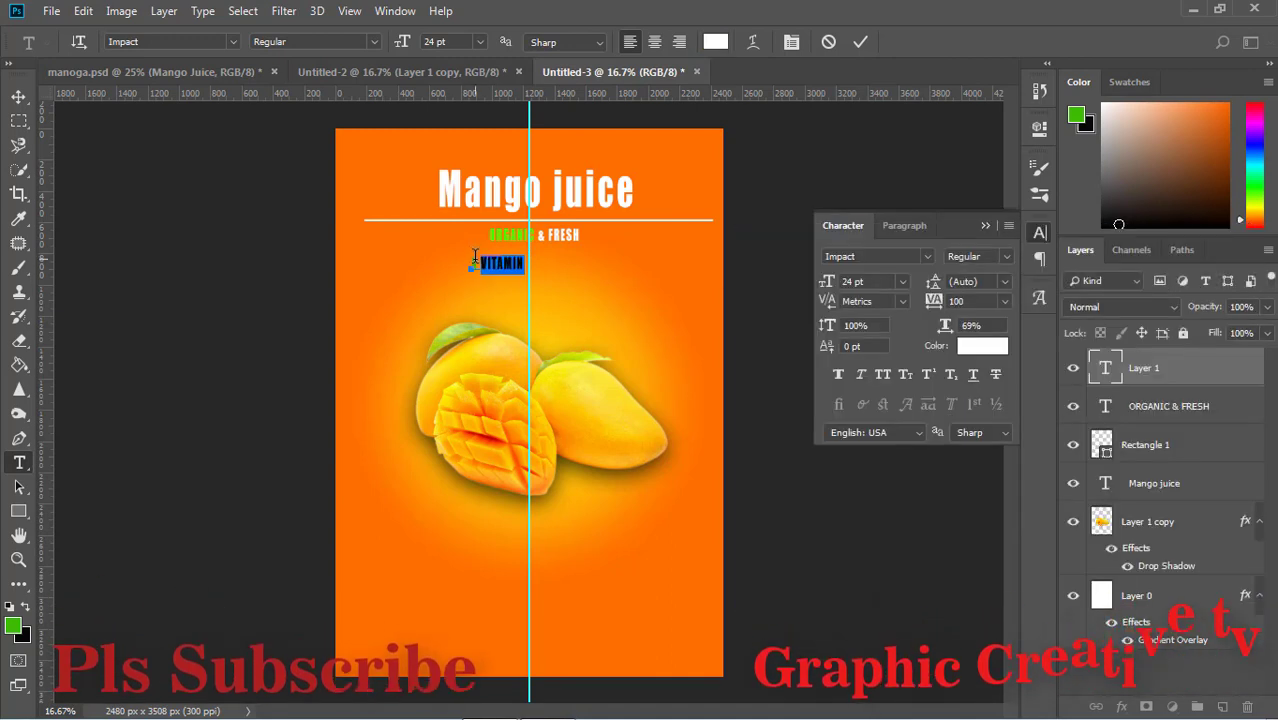
# - Colour the letter A bright red and centre A VITAMIN on the guide
pyautogui.click(972, 348)
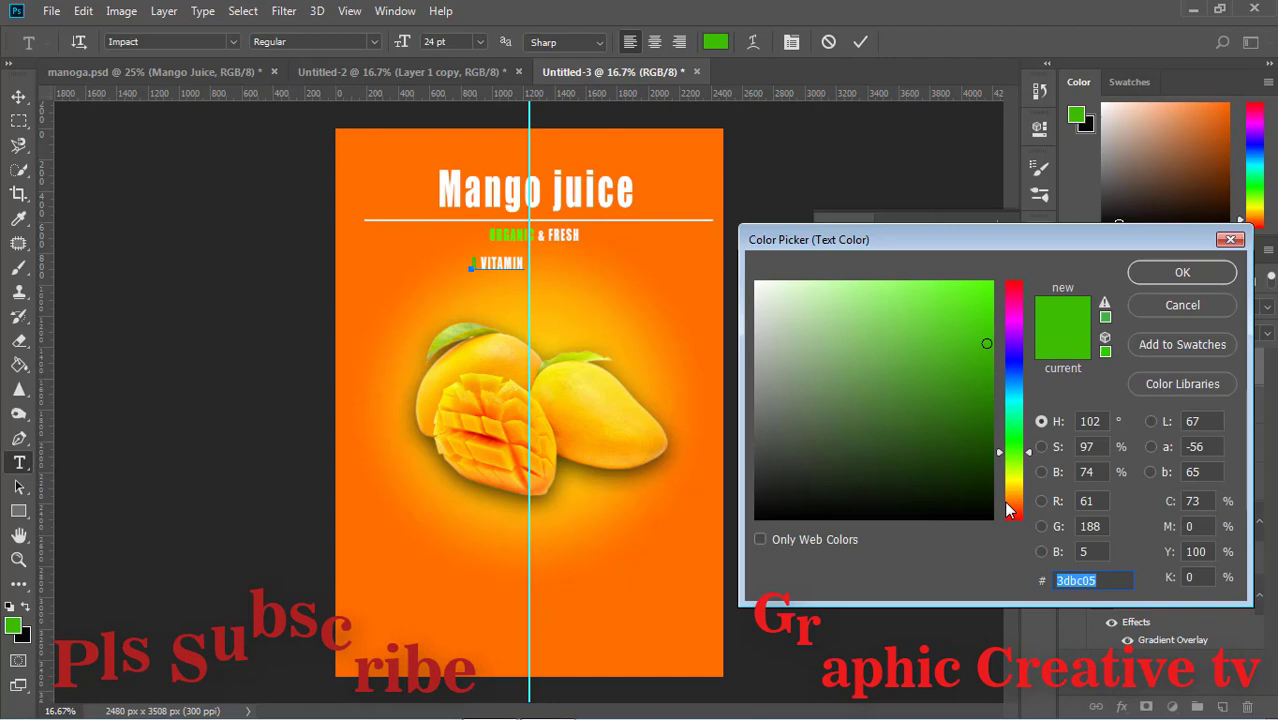
pyautogui.click(1021, 281)
pyautogui.click(993, 283)
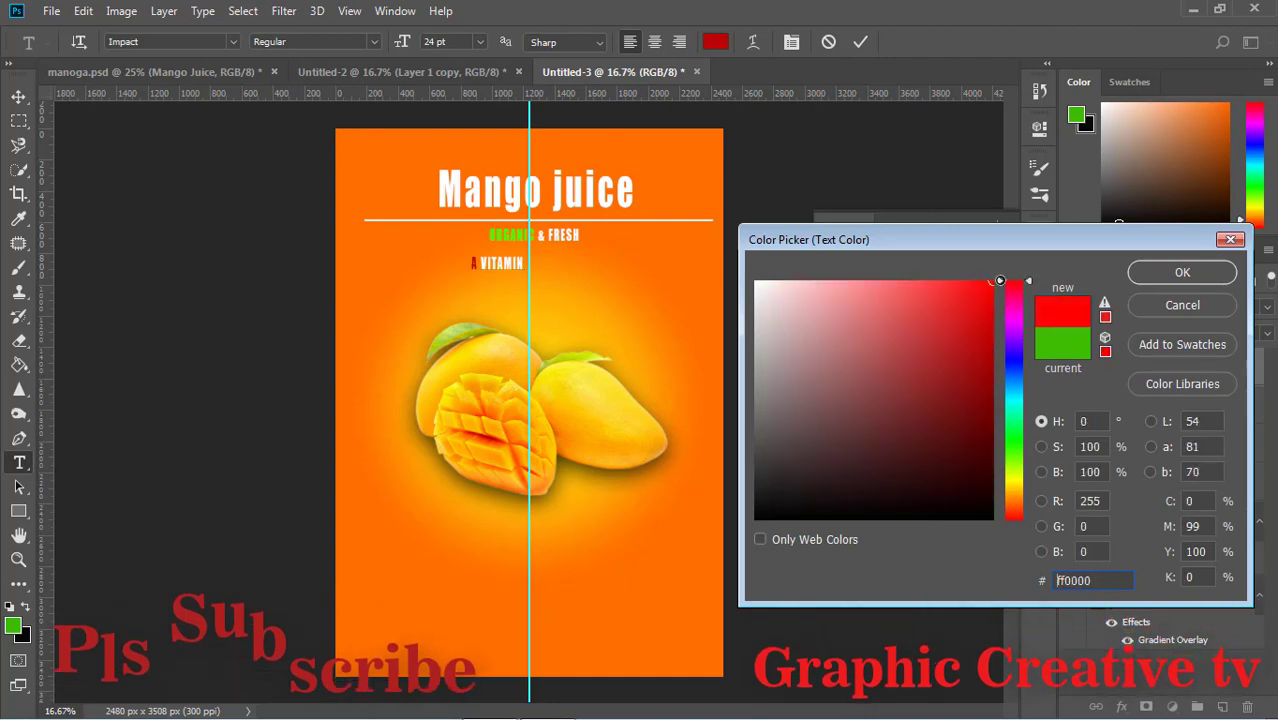
pyautogui.click(1182, 272)
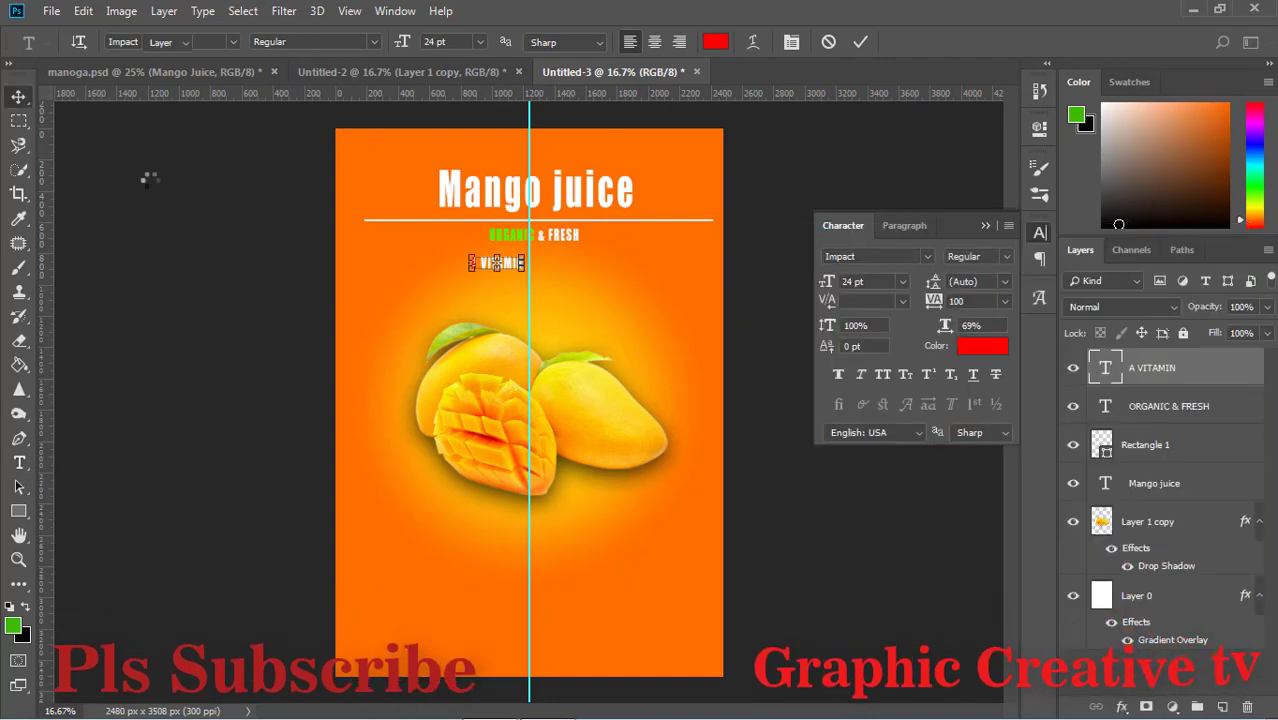
pyautogui.click(18, 96)
pyautogui.moveTo(497, 262); pyautogui.dragTo(529, 257)
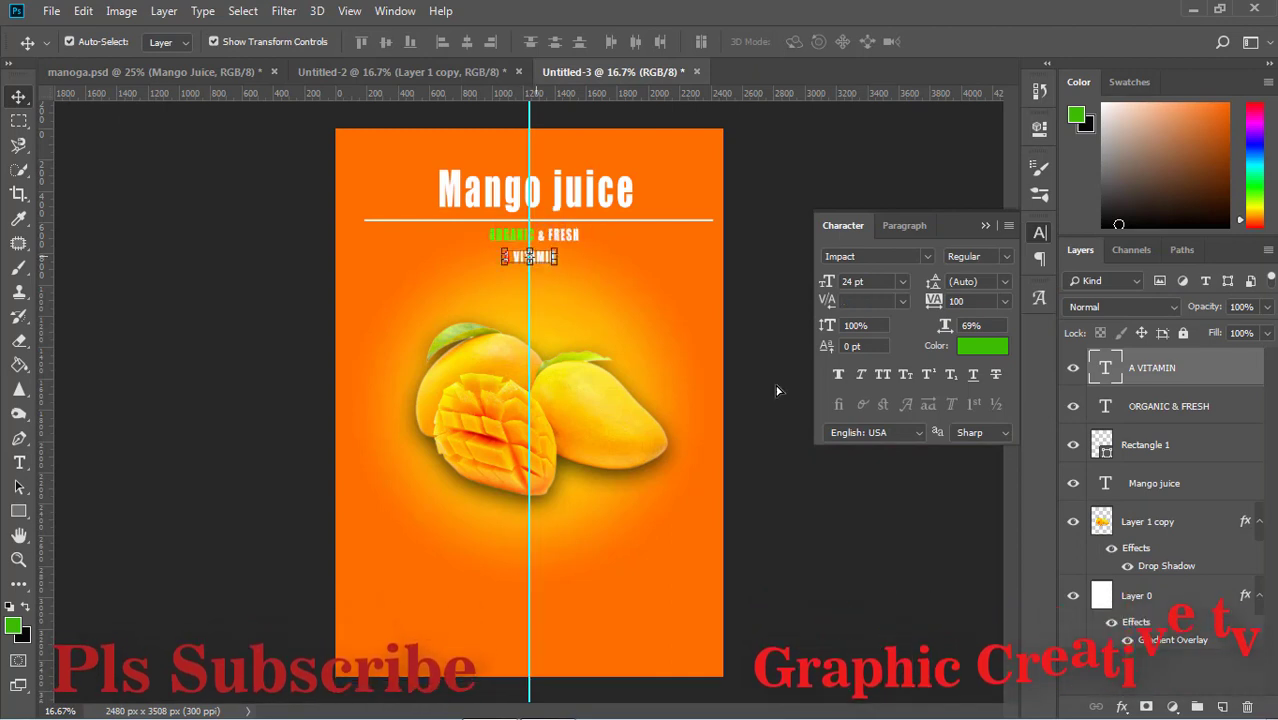
# - Enlarge ORGANIC & FRESH to 30 pt and recentre it
pyautogui.click(545, 236)
pyautogui.click(902, 281)
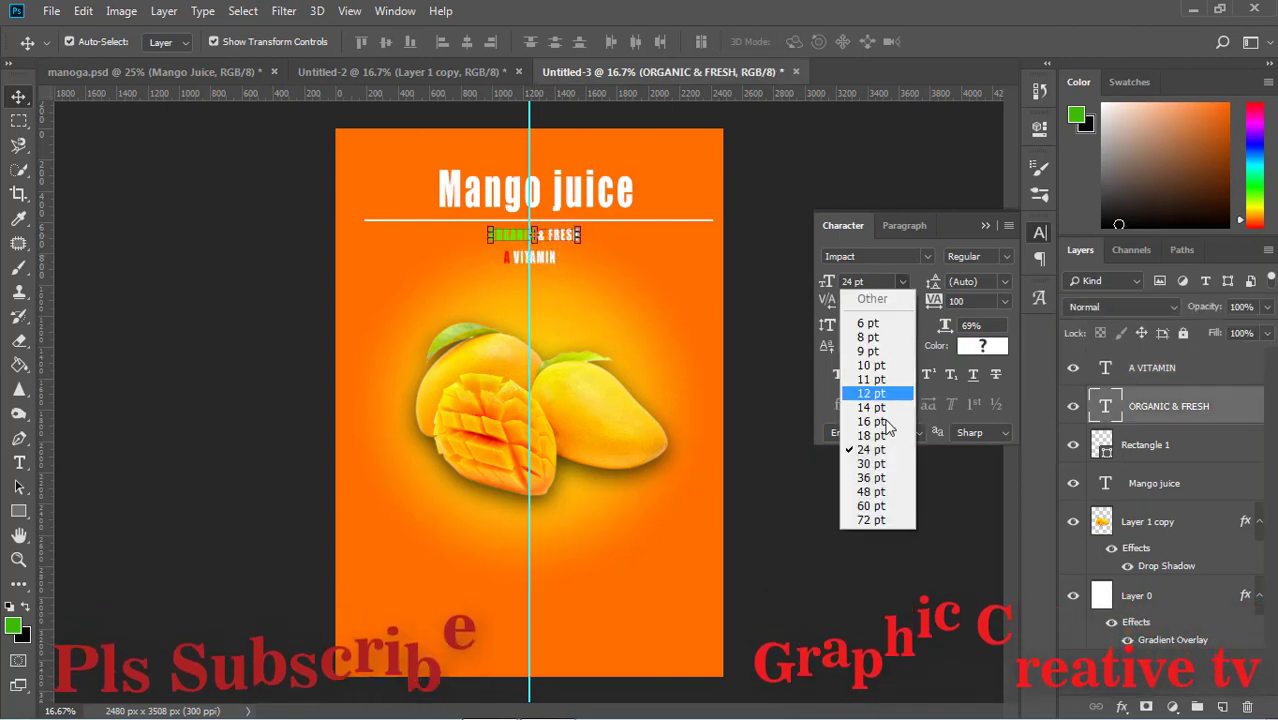
pyautogui.click(873, 461)
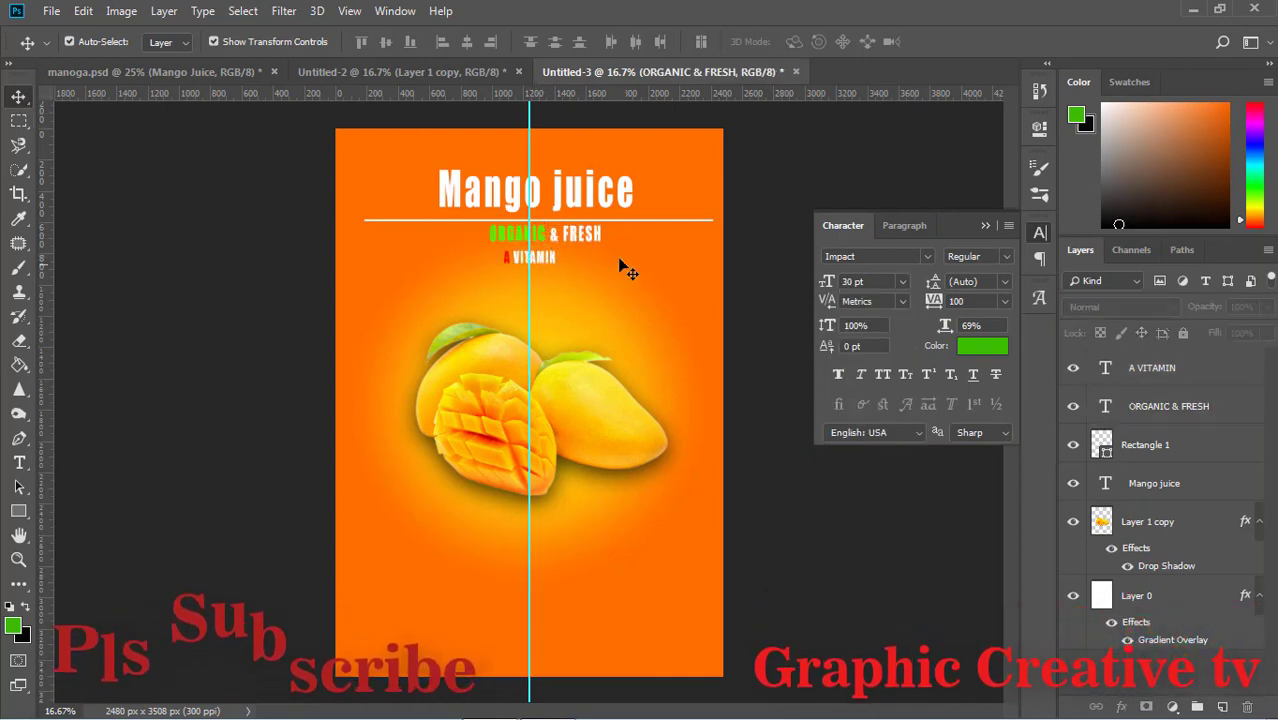
pyautogui.moveTo(592, 237); pyautogui.dragTo(581, 237)
pyautogui.click(779, 470)
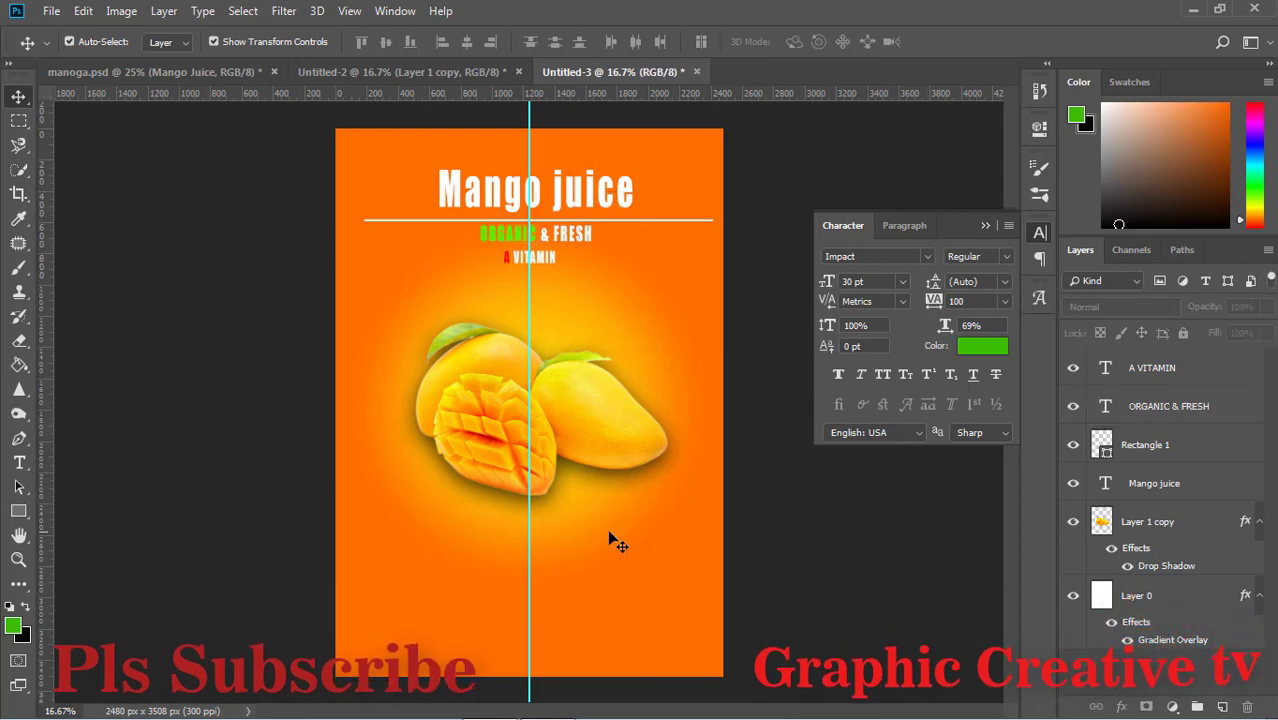
# - Type the tagline 'All Natural real friut' below the mangoes in Brush Script MT
pyautogui.press('t')
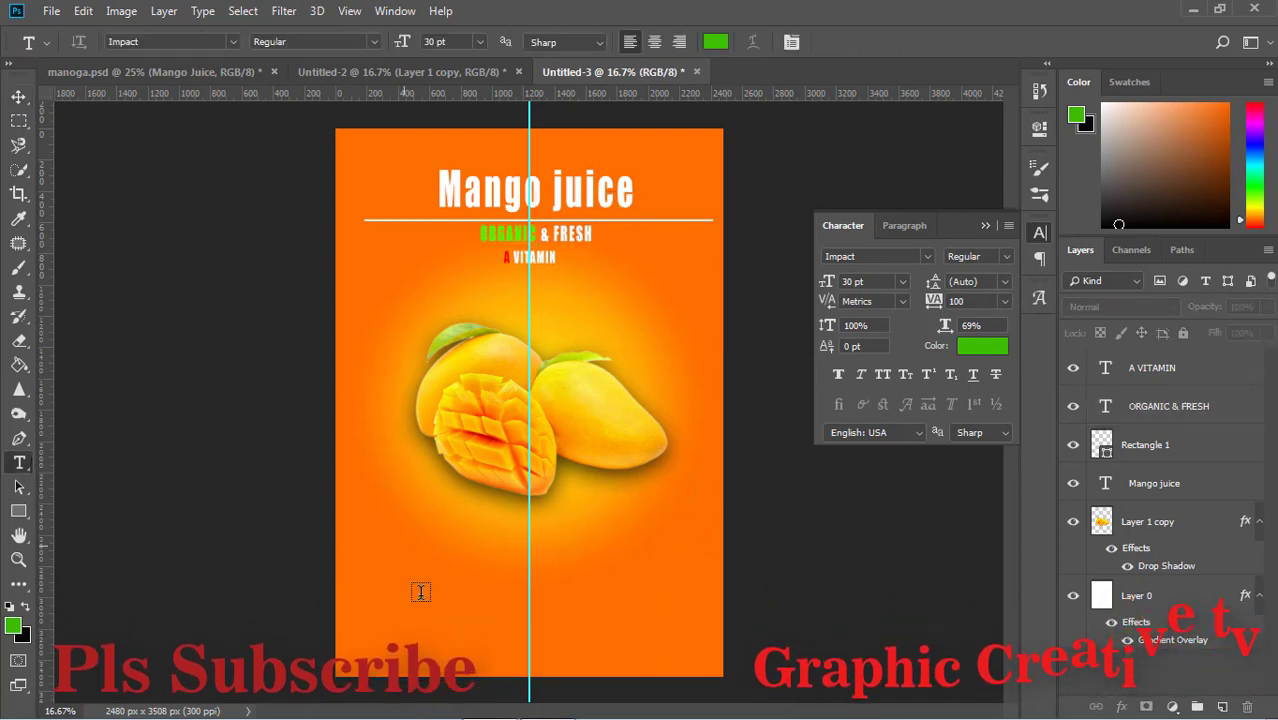
pyautogui.click(449, 537)
pyautogui.write('All Nat')
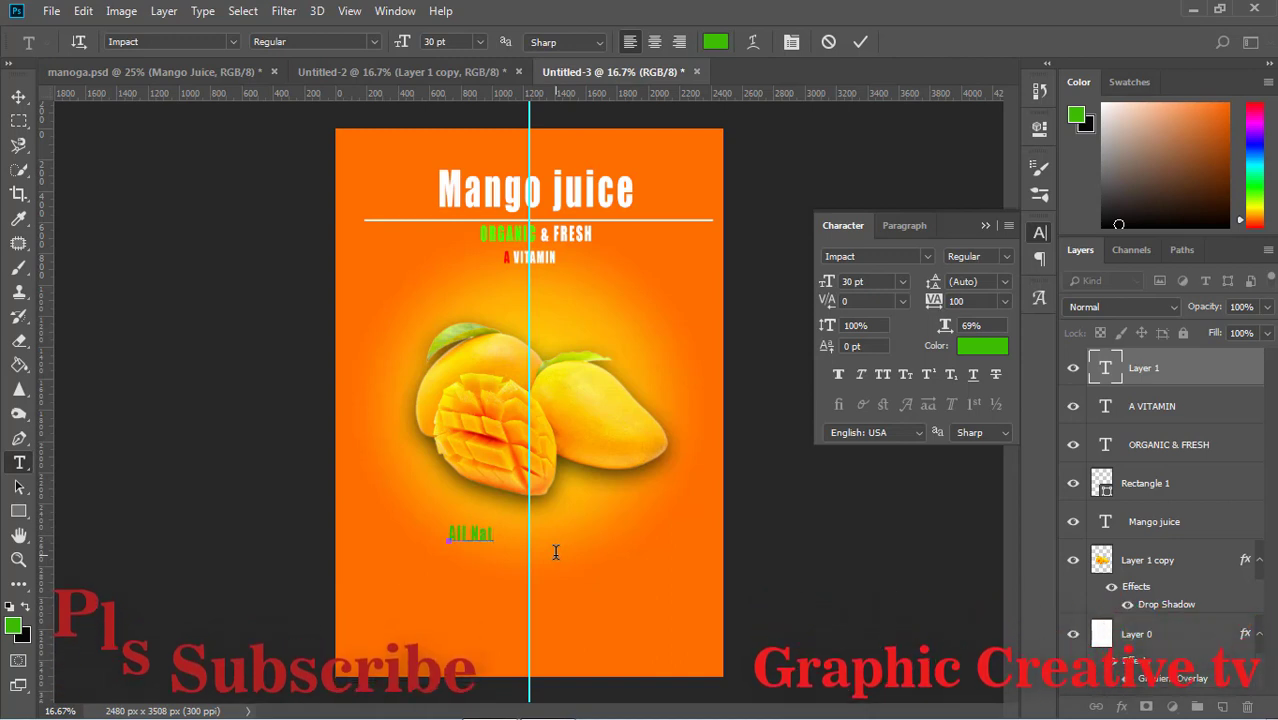
pyautogui.write('ural real fr')
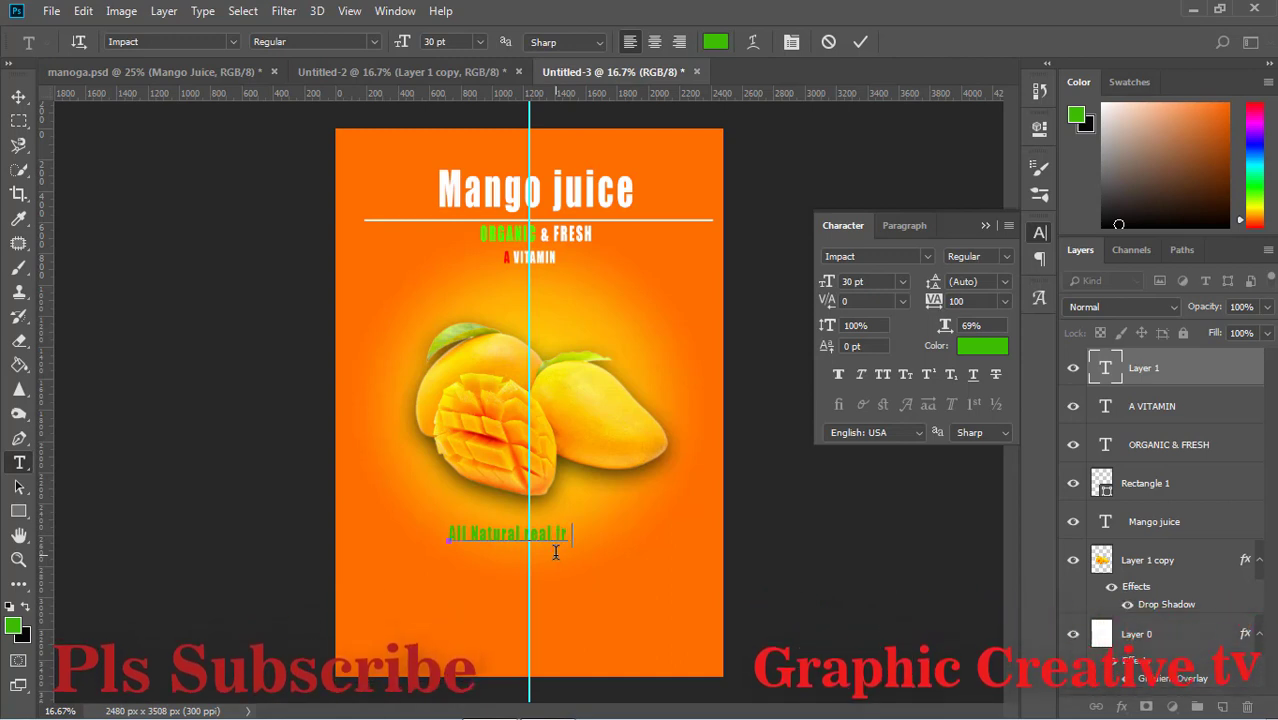
pyautogui.write('uit')
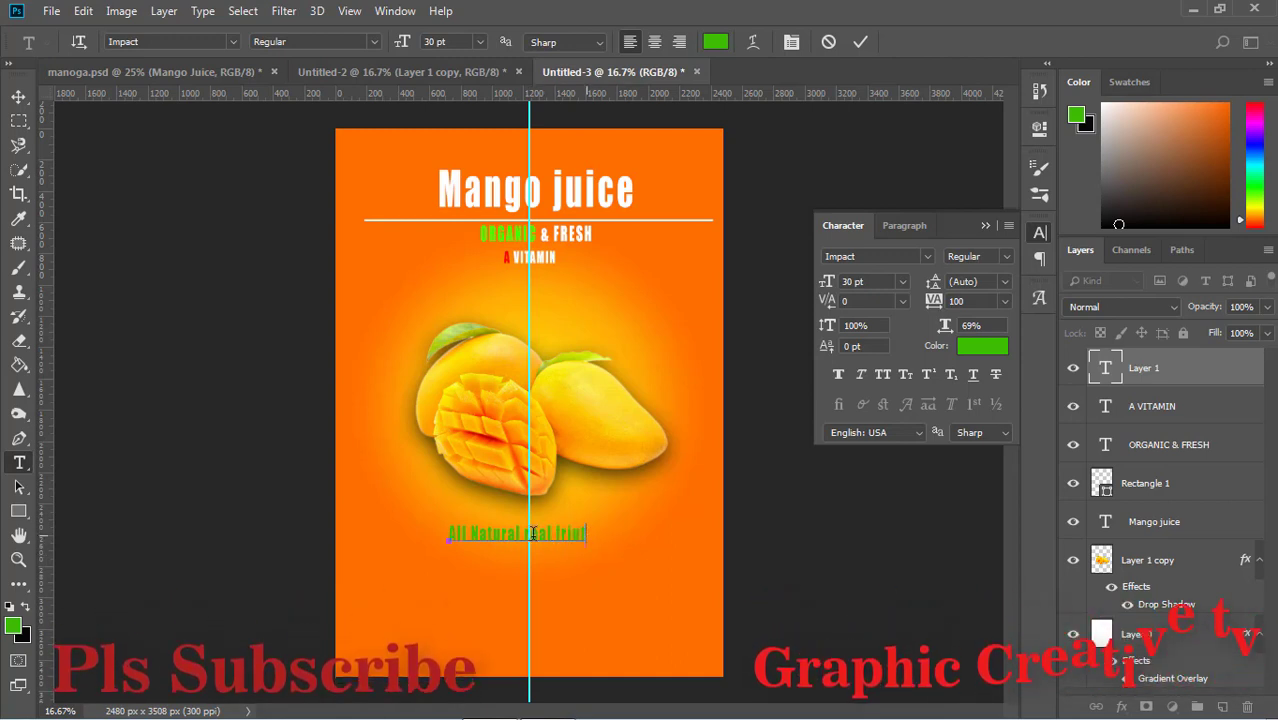
pyautogui.click(928, 257)
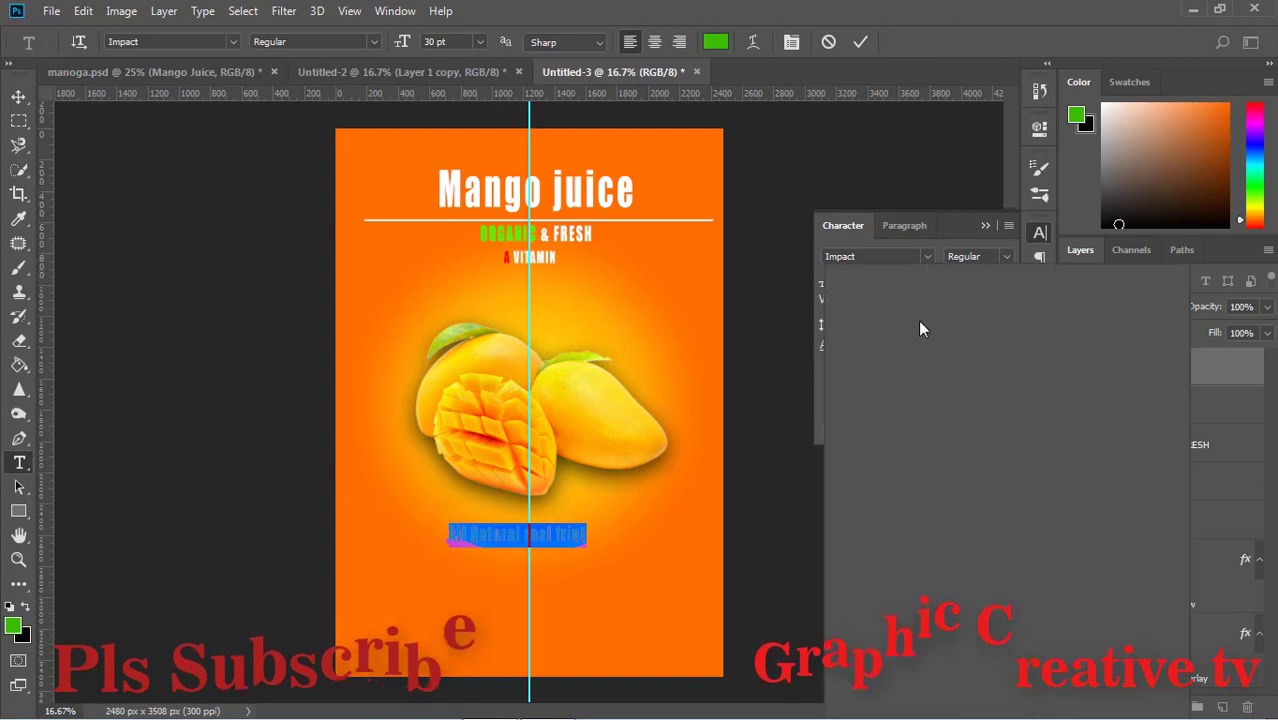
pyautogui.click(929, 257)
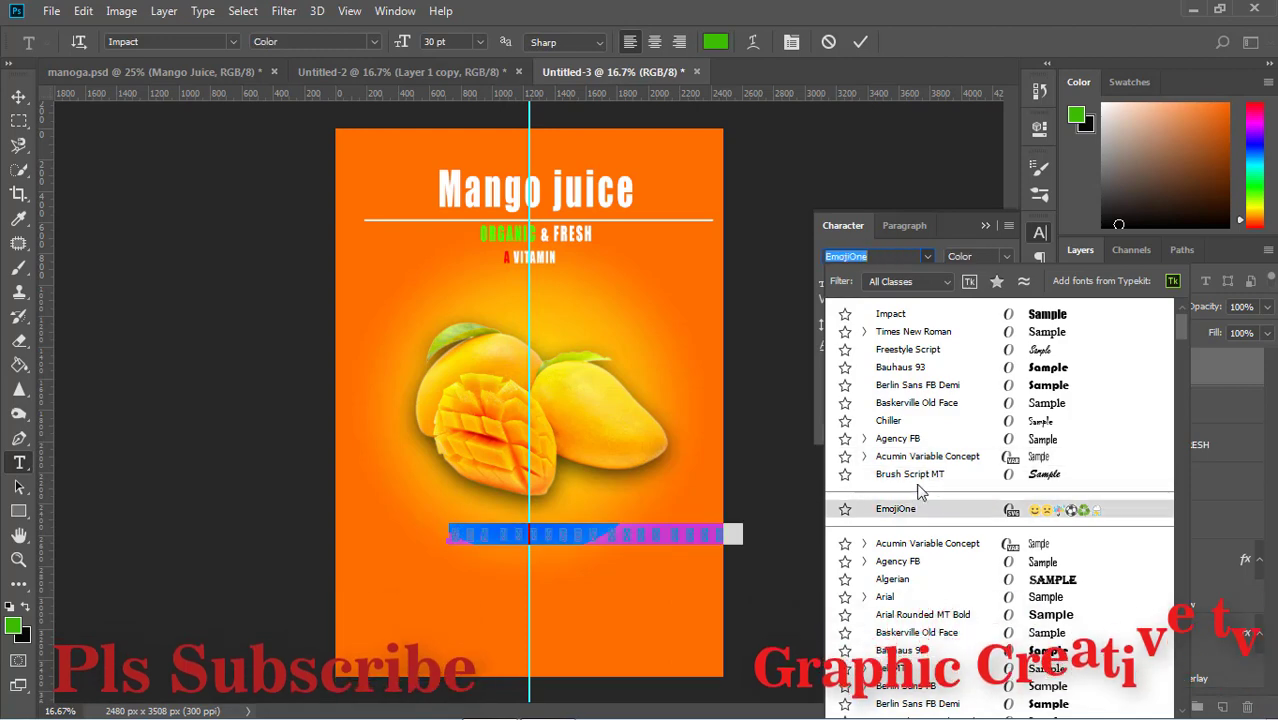
pyautogui.click(910, 474)
pyautogui.click(525, 540)
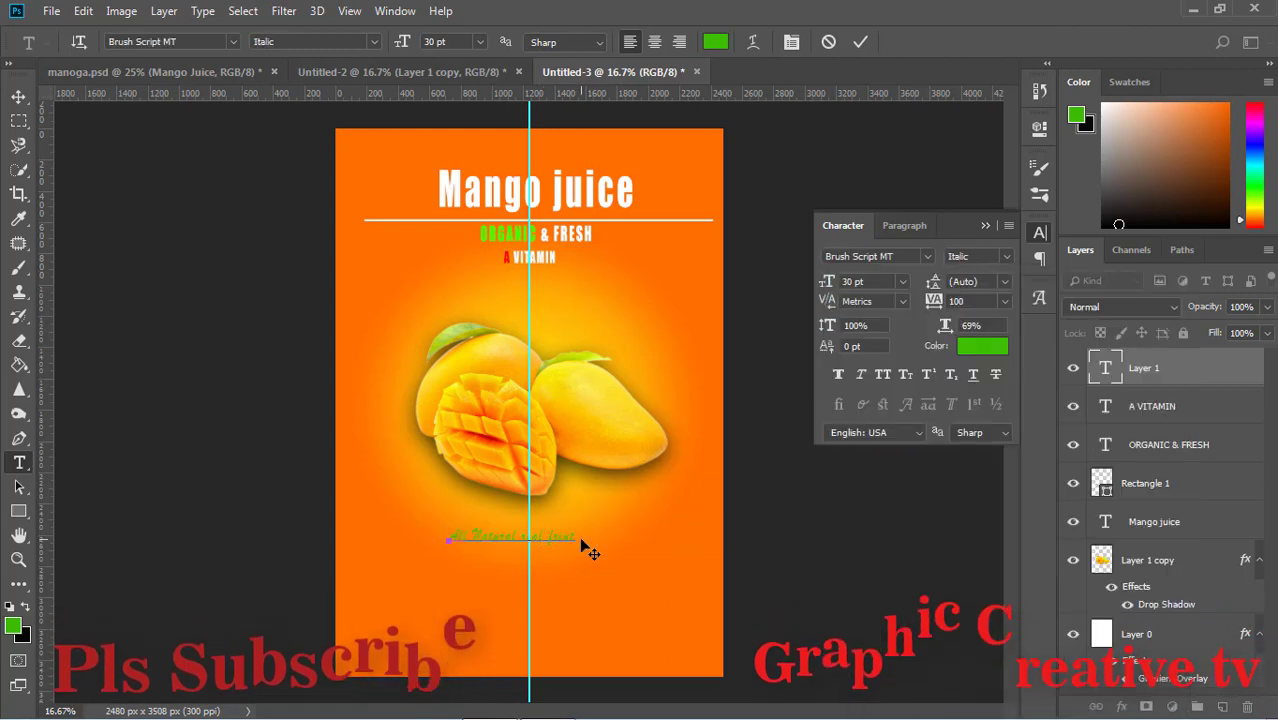
# - Set the tagline to 48 pt and centre it on the guide
pyautogui.click(903, 284)
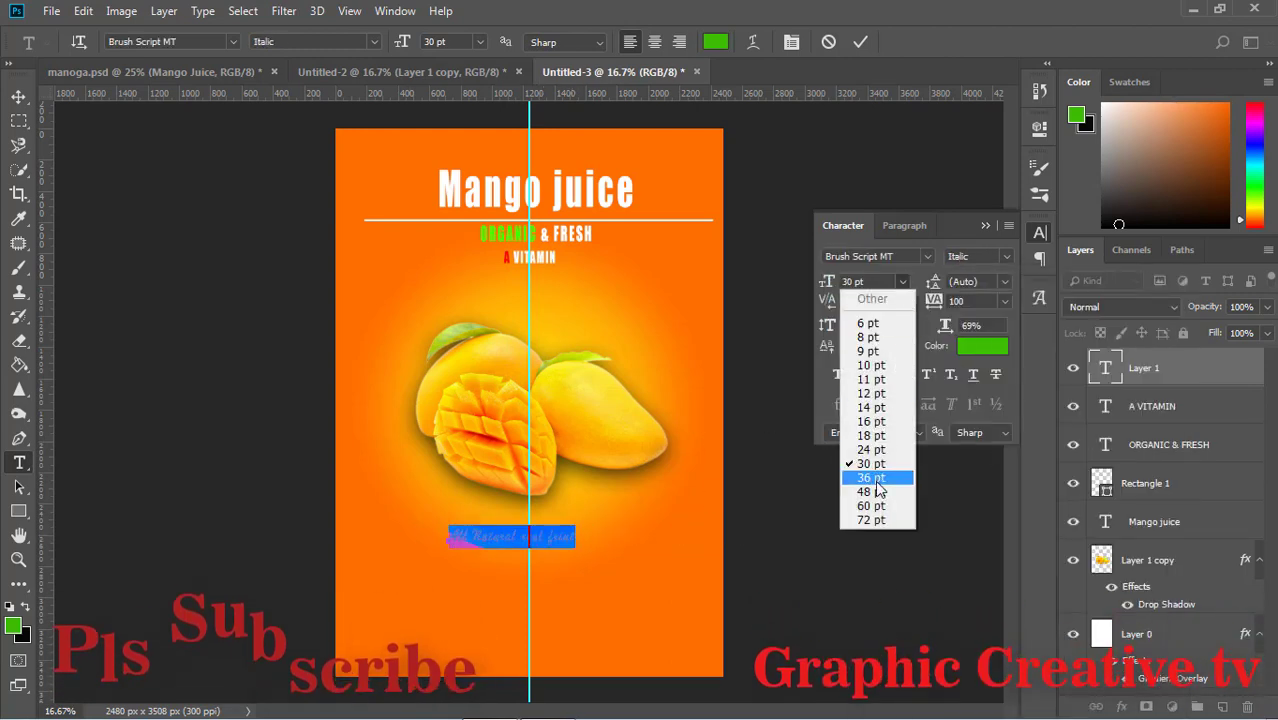
pyautogui.click(875, 486)
pyautogui.click(903, 284)
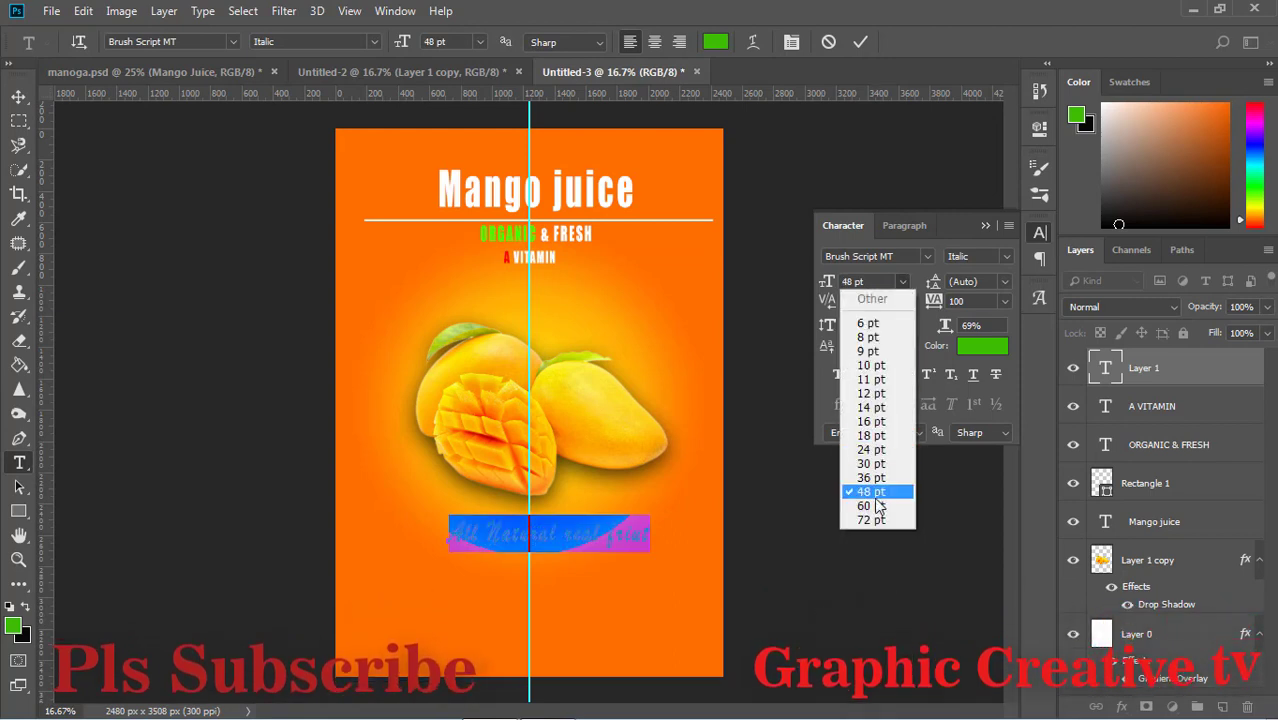
pyautogui.click(871, 505)
pyautogui.click(904, 284)
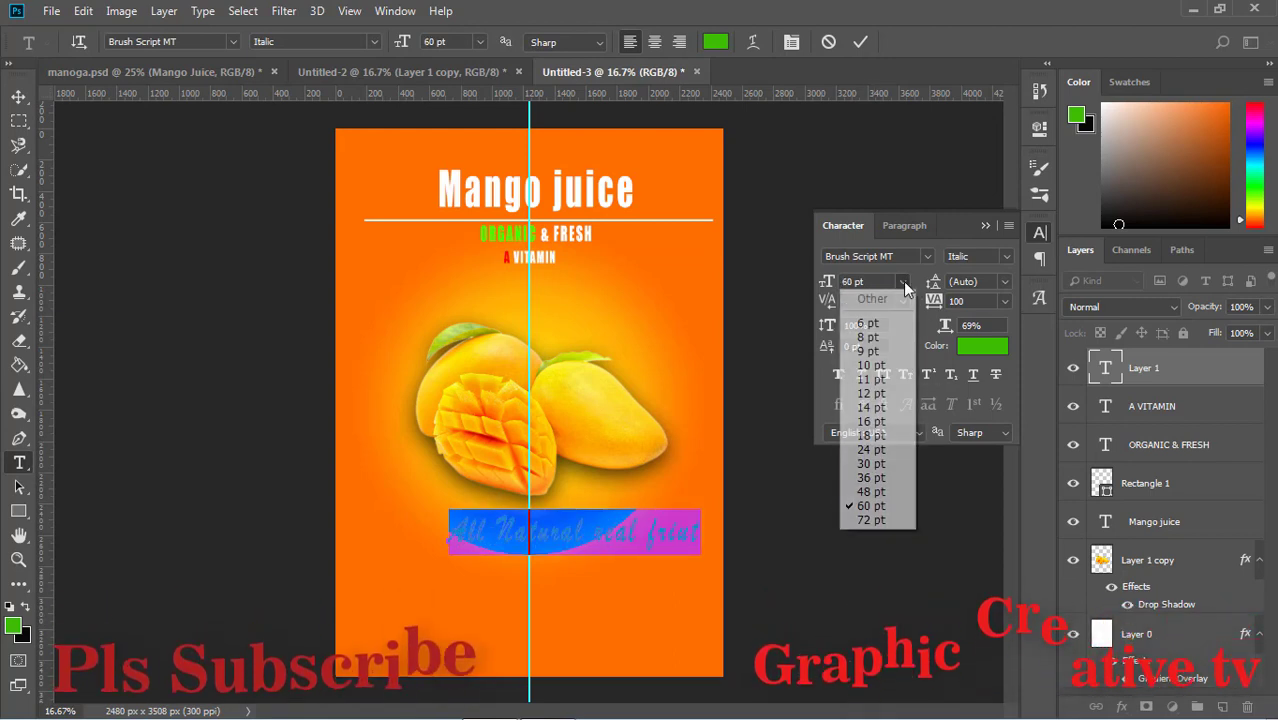
pyautogui.click(871, 491)
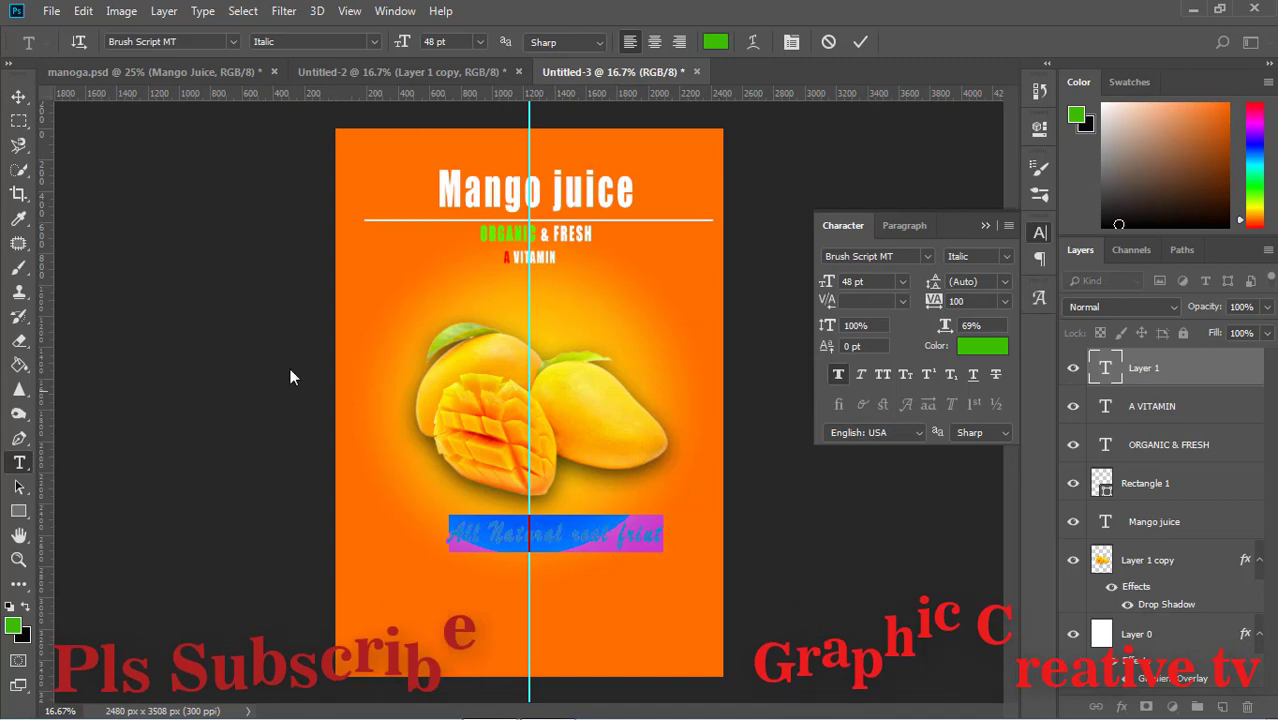
pyautogui.click(18, 96)
pyautogui.moveTo(607, 542); pyautogui.dragTo(575, 543)
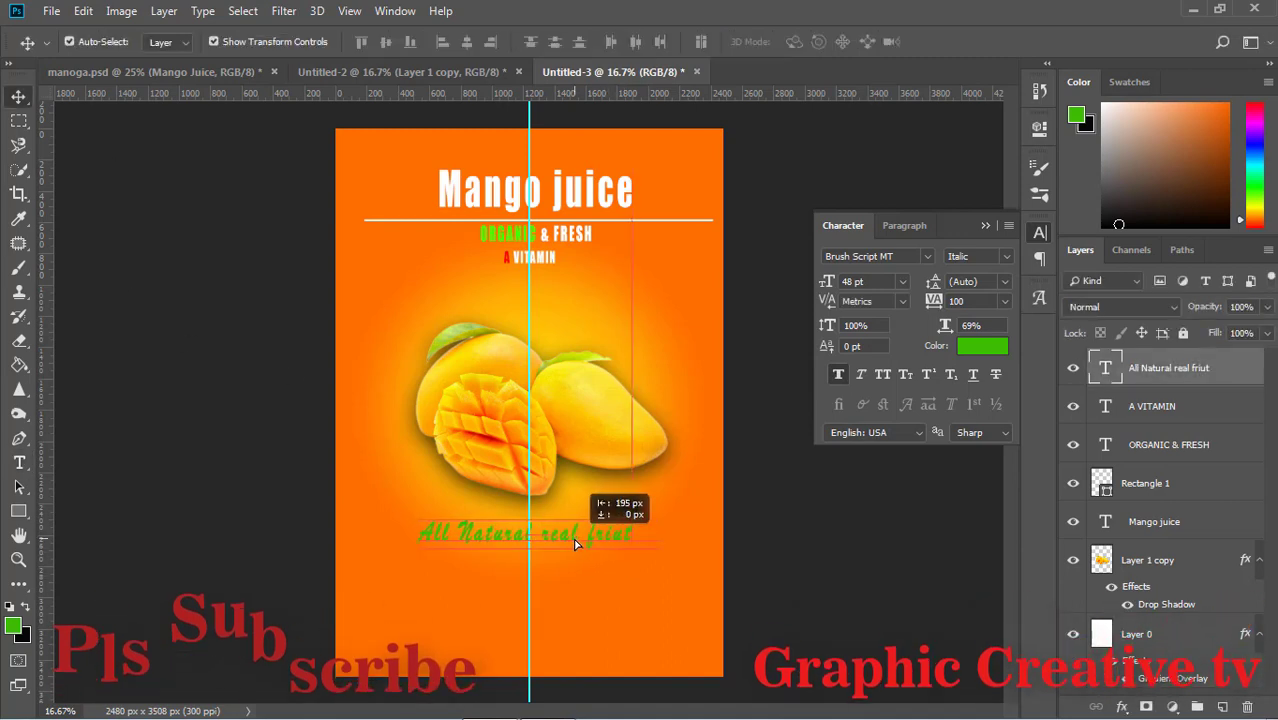
# - Colour the tagline white #ffffff and nudge it slightly upward
pyautogui.click(982, 345)
pyautogui.click(757, 283)
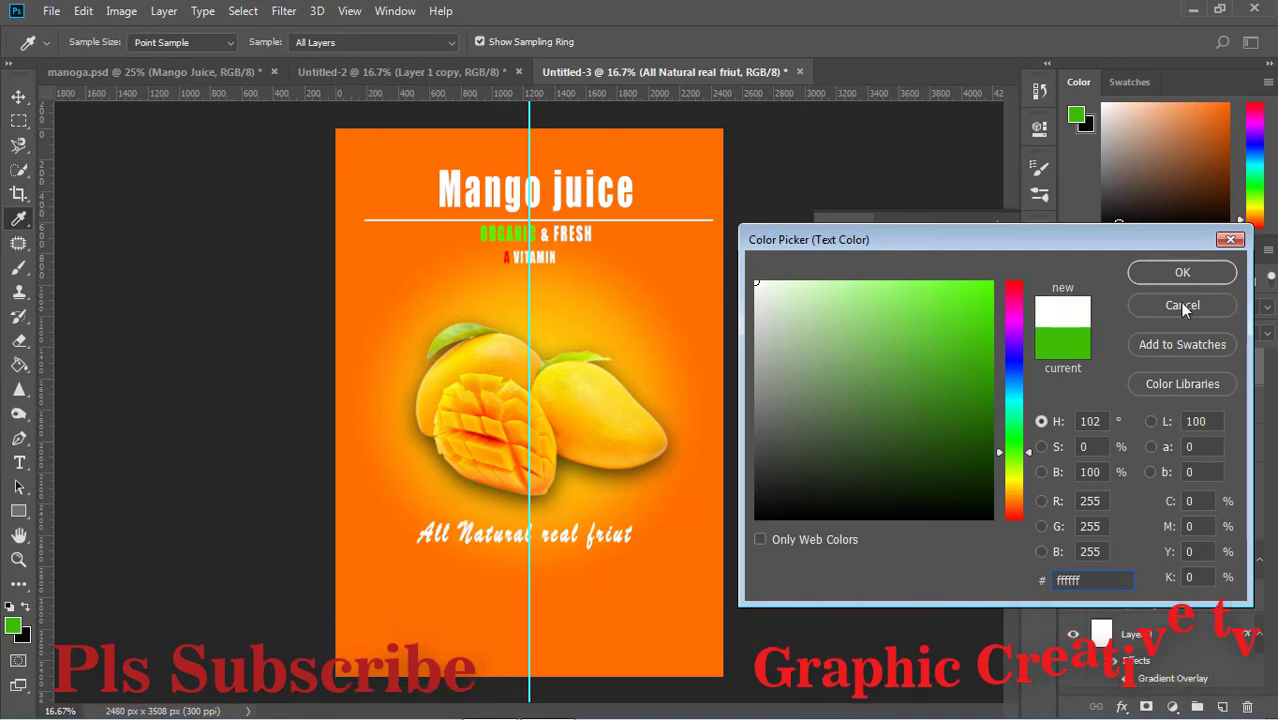
pyautogui.click(1182, 272)
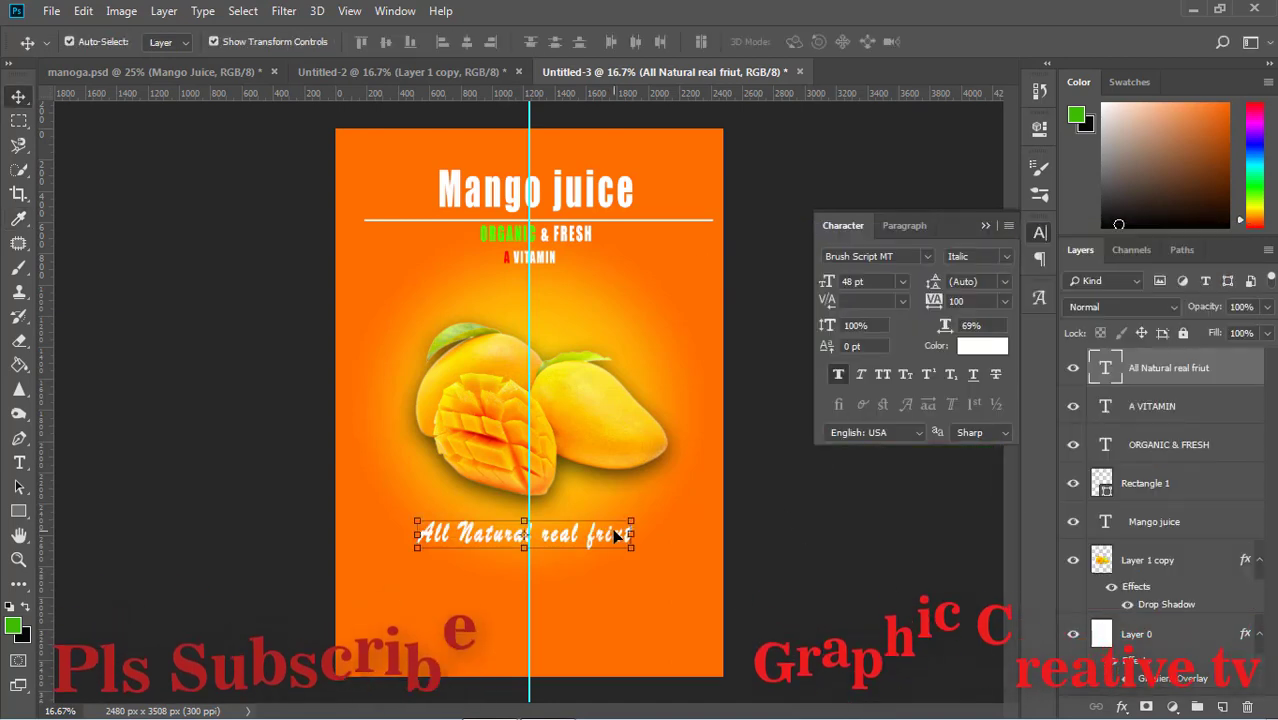
pyautogui.click(633, 548)
pyautogui.moveTo(630, 543); pyautogui.dragTo(627, 531)
# - Move the tagline slightly lower on the poster
pyautogui.click(912, 518)
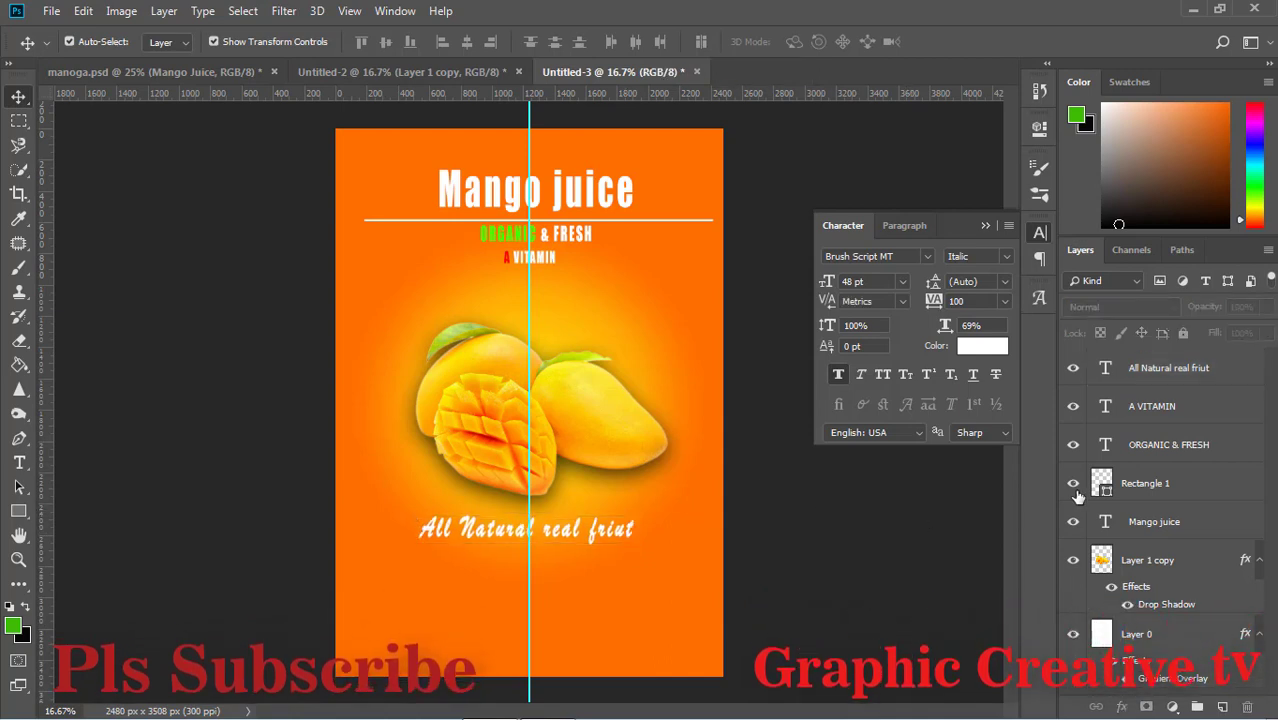
pyautogui.moveTo(578, 525); pyautogui.dragTo(578, 531)
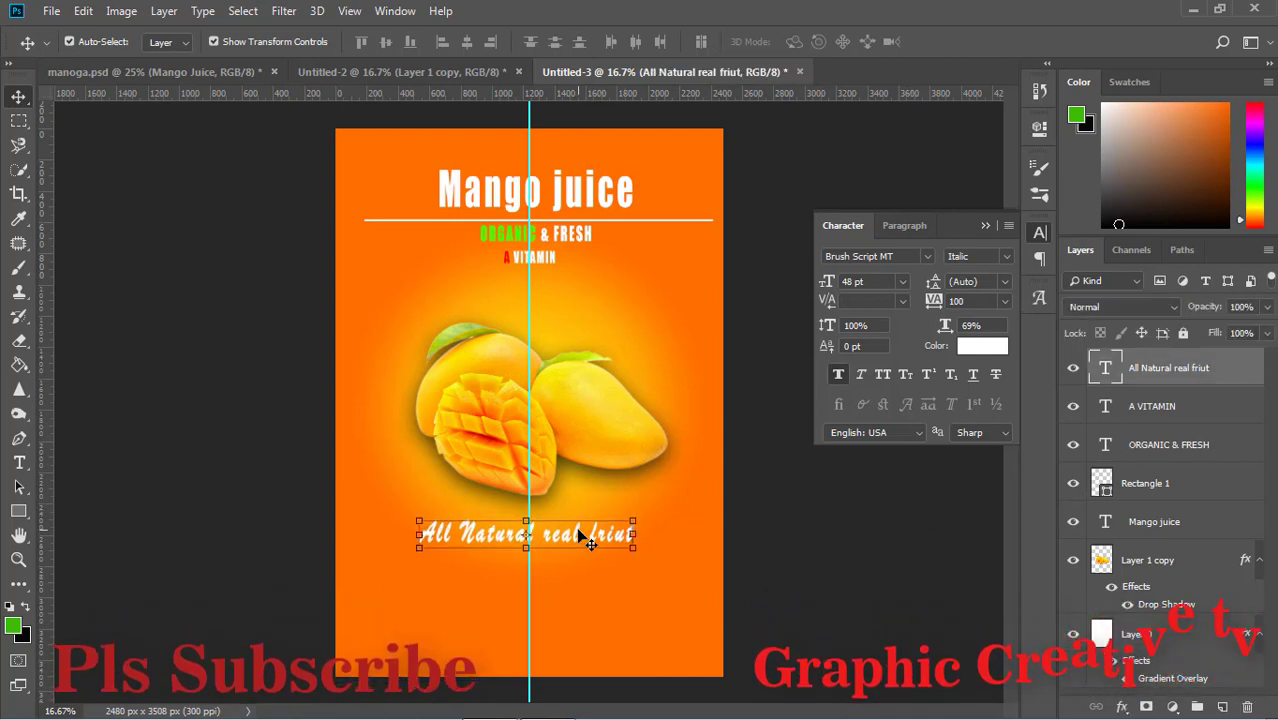
pyautogui.click(905, 588)
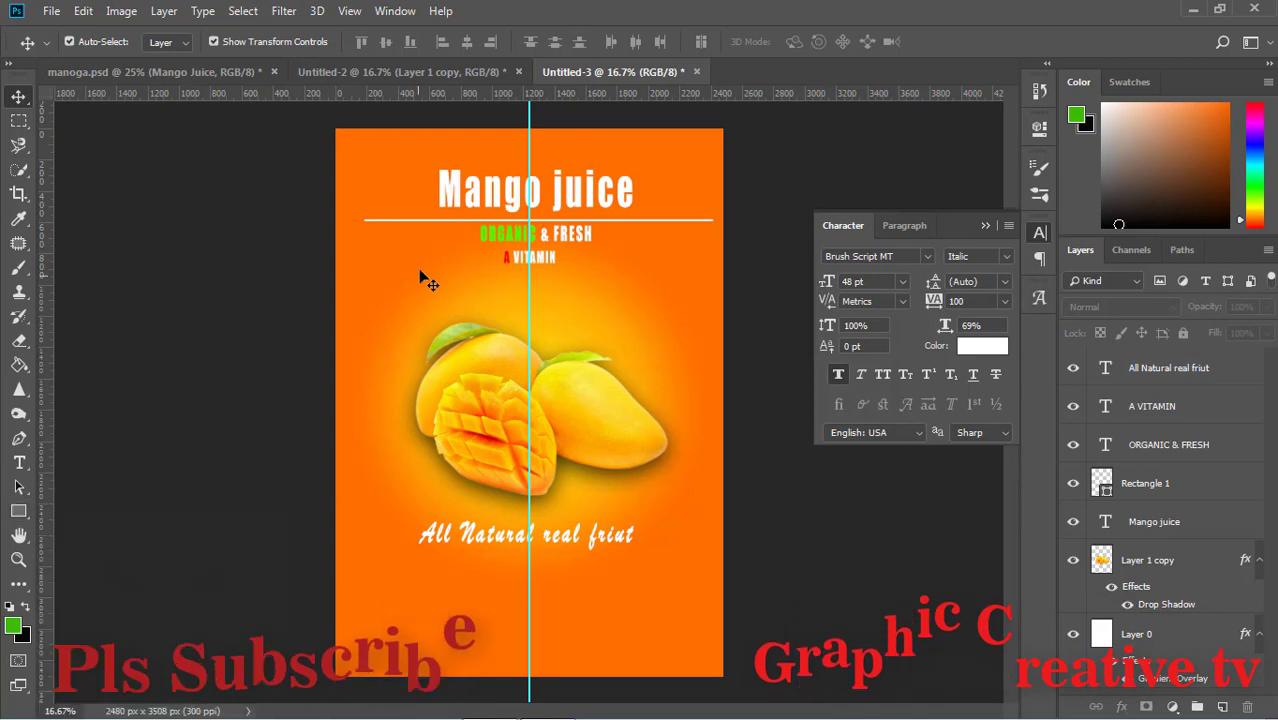
# - Add two vertical guides marking the poster's left and right margins
pyautogui.moveTo(42, 312); pyautogui.dragTo(363, 354)
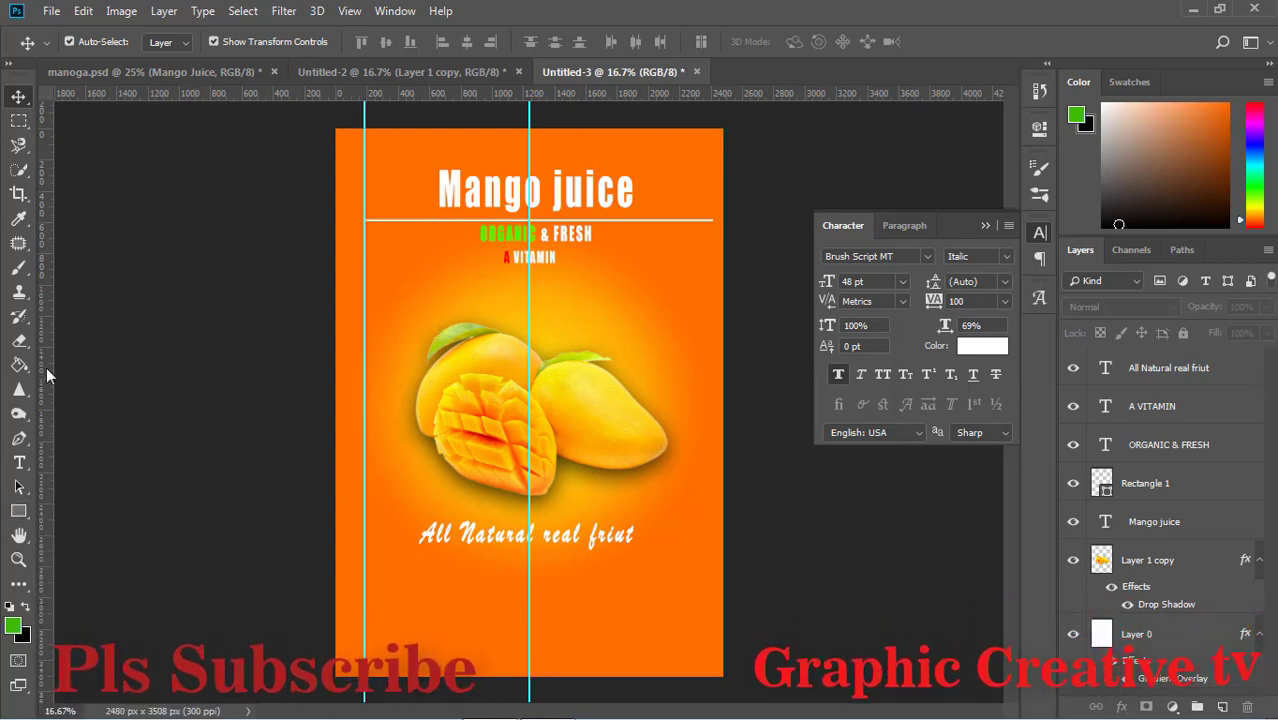
pyautogui.moveTo(47, 375); pyautogui.dragTo(689, 418)
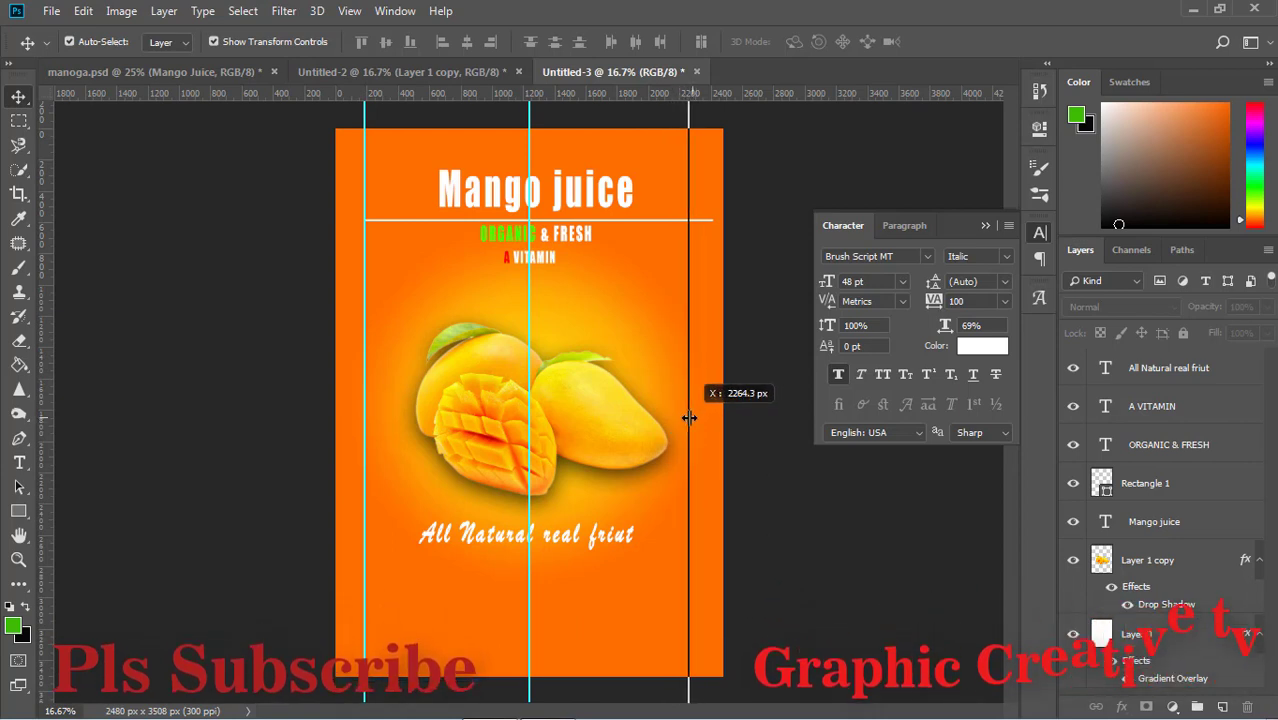
pyautogui.moveTo(701, 416); pyautogui.dragTo(701, 416)
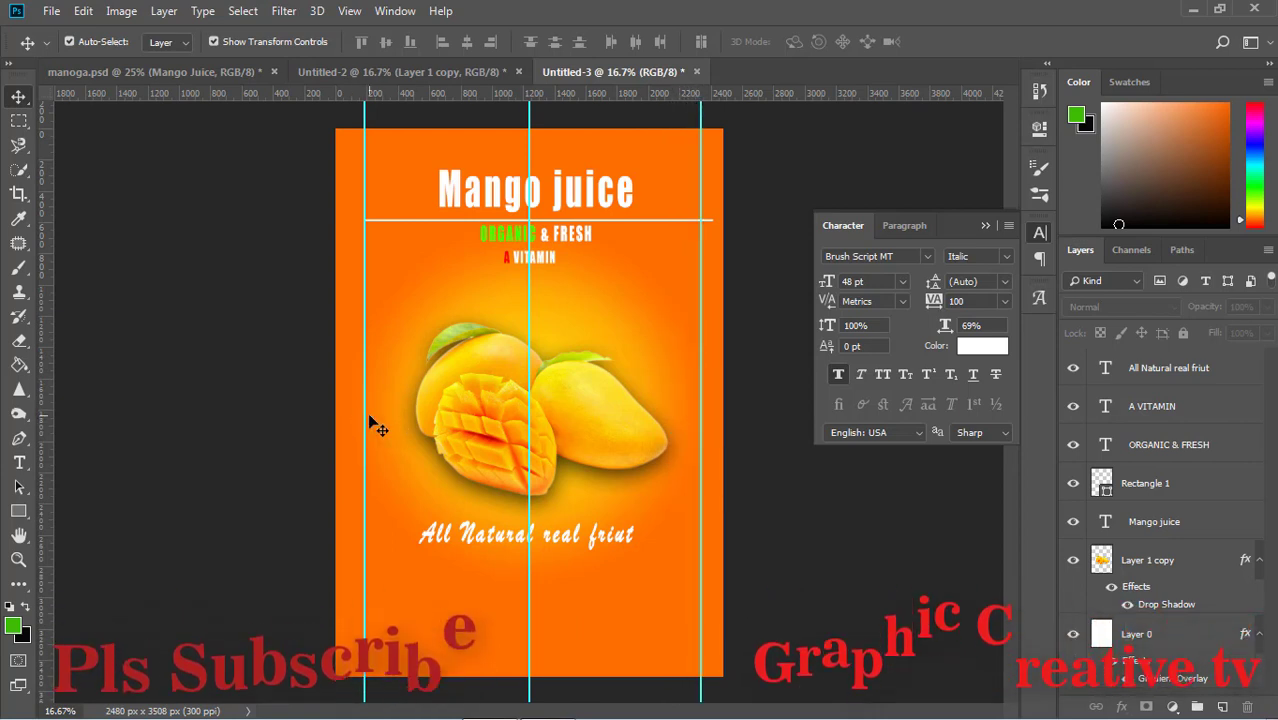
pyautogui.moveTo(359, 412); pyautogui.dragTo(359, 412)
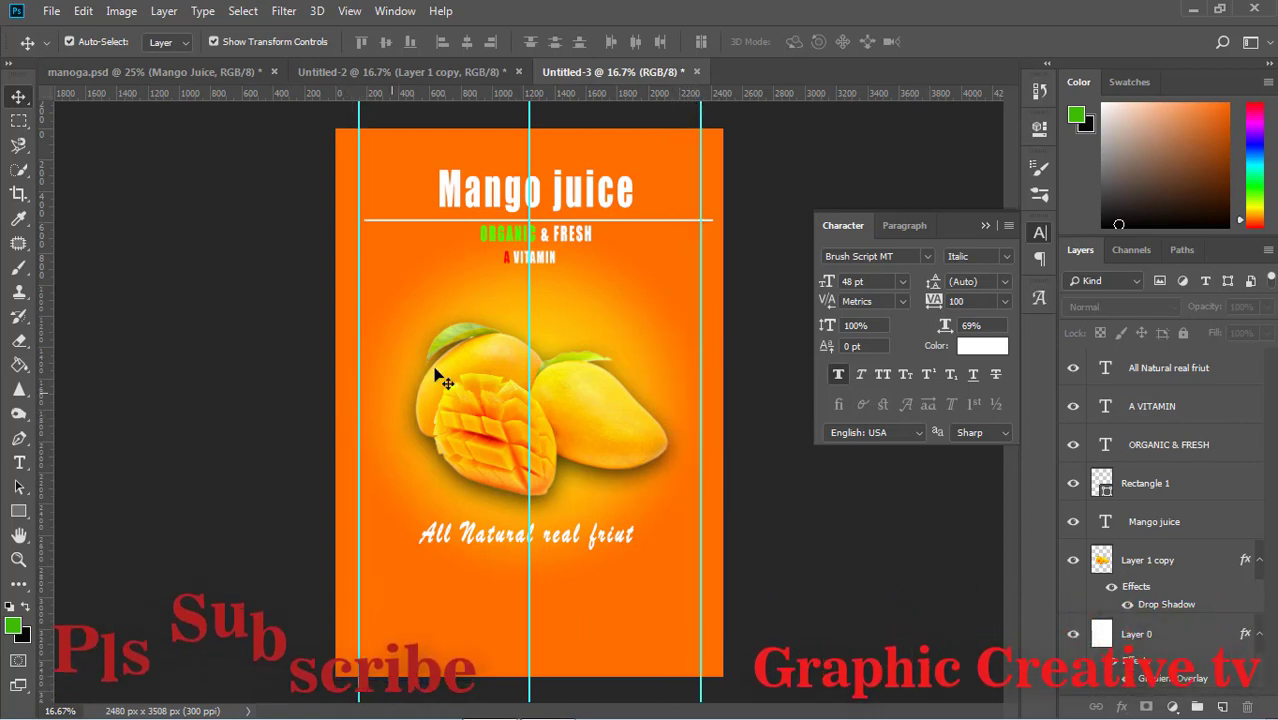
# - Trim the white divider line to the margin guides, trying a thicker then thin stroke
pyautogui.click(558, 220)
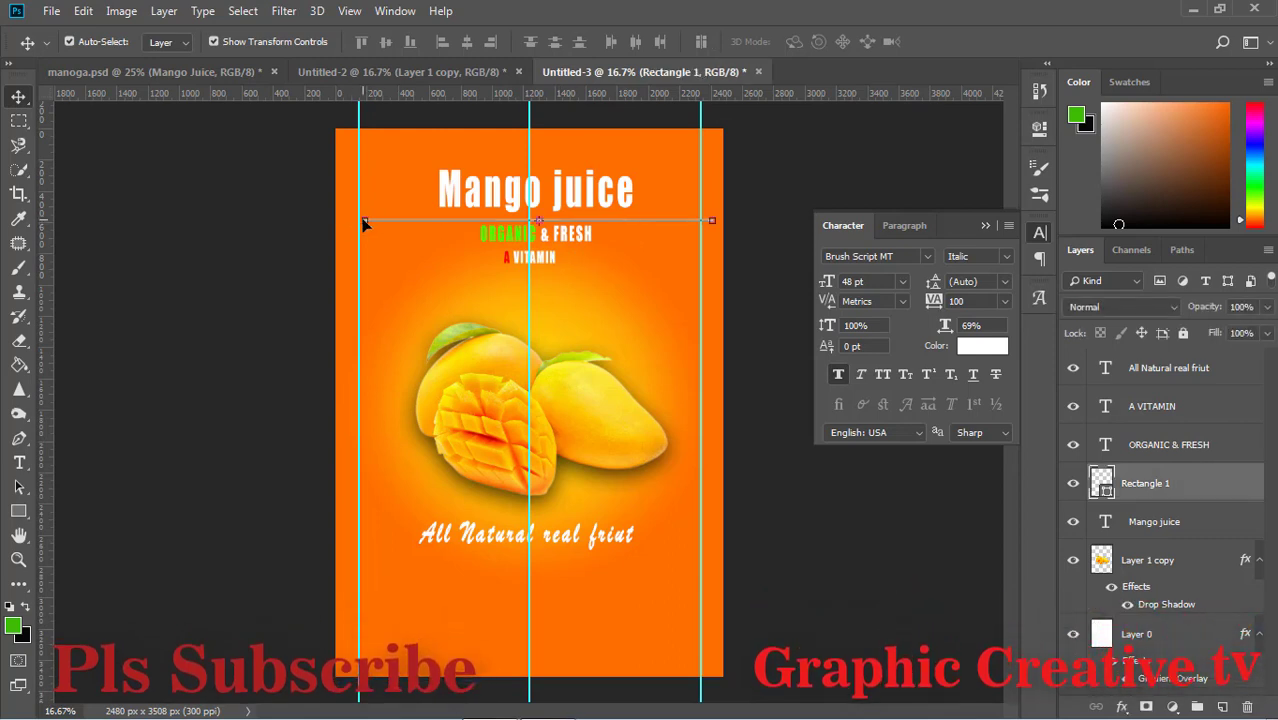
pyautogui.moveTo(364, 222); pyautogui.dragTo(359, 224)
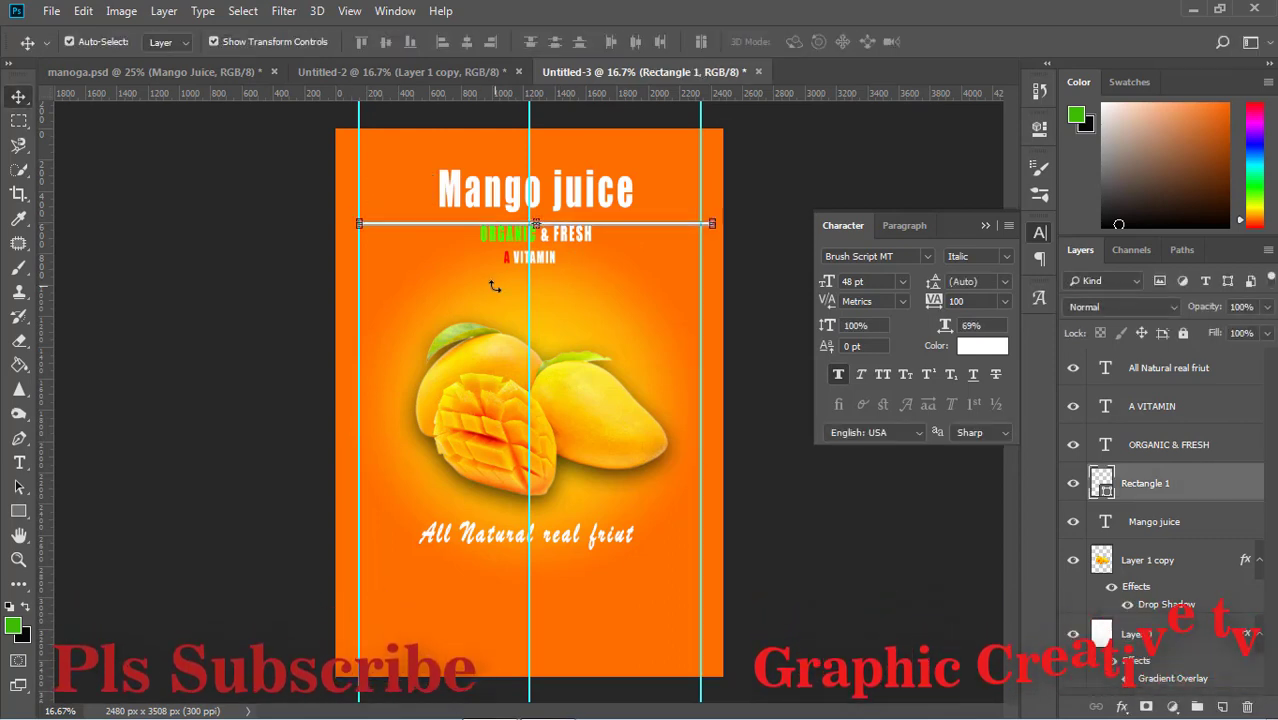
pyautogui.click(712, 223)
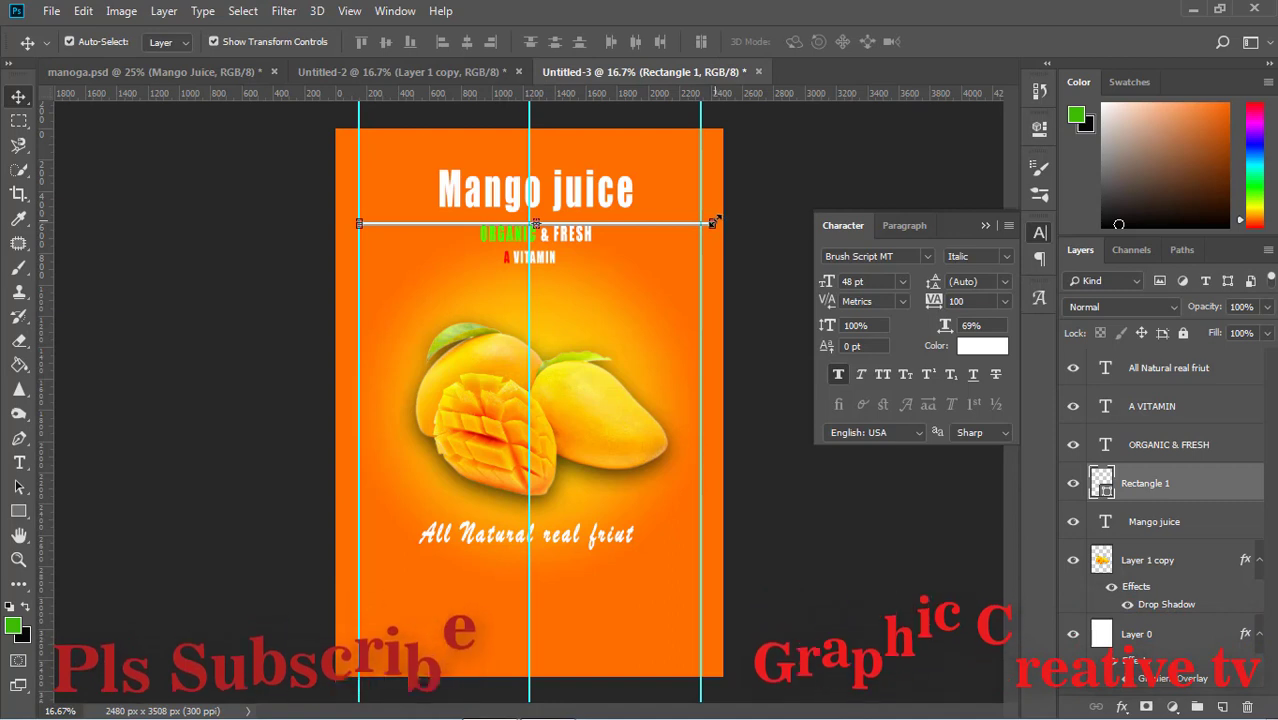
pyautogui.moveTo(712, 223); pyautogui.dragTo(700, 223)
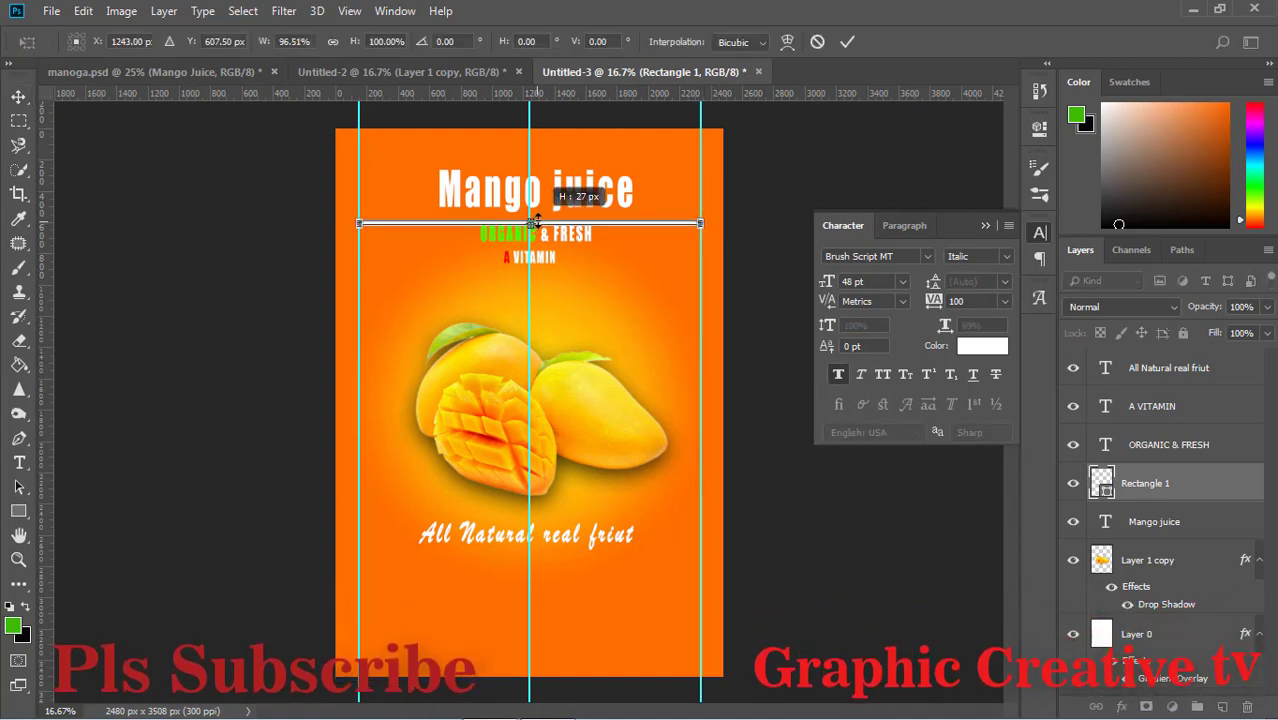
pyautogui.moveTo(531, 223); pyautogui.dragTo(531, 217)
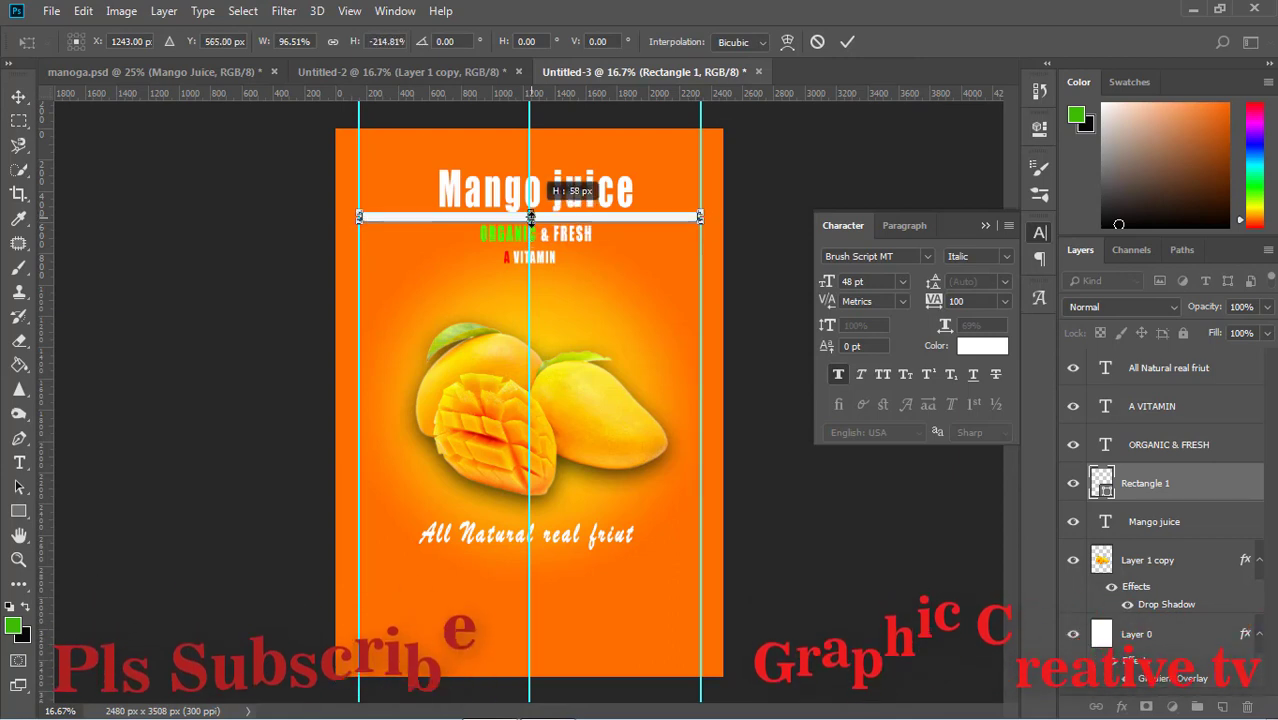
pyautogui.moveTo(531, 230); pyautogui.dragTo(531, 222)
pyautogui.click(18, 97)
pyautogui.click(559, 282)
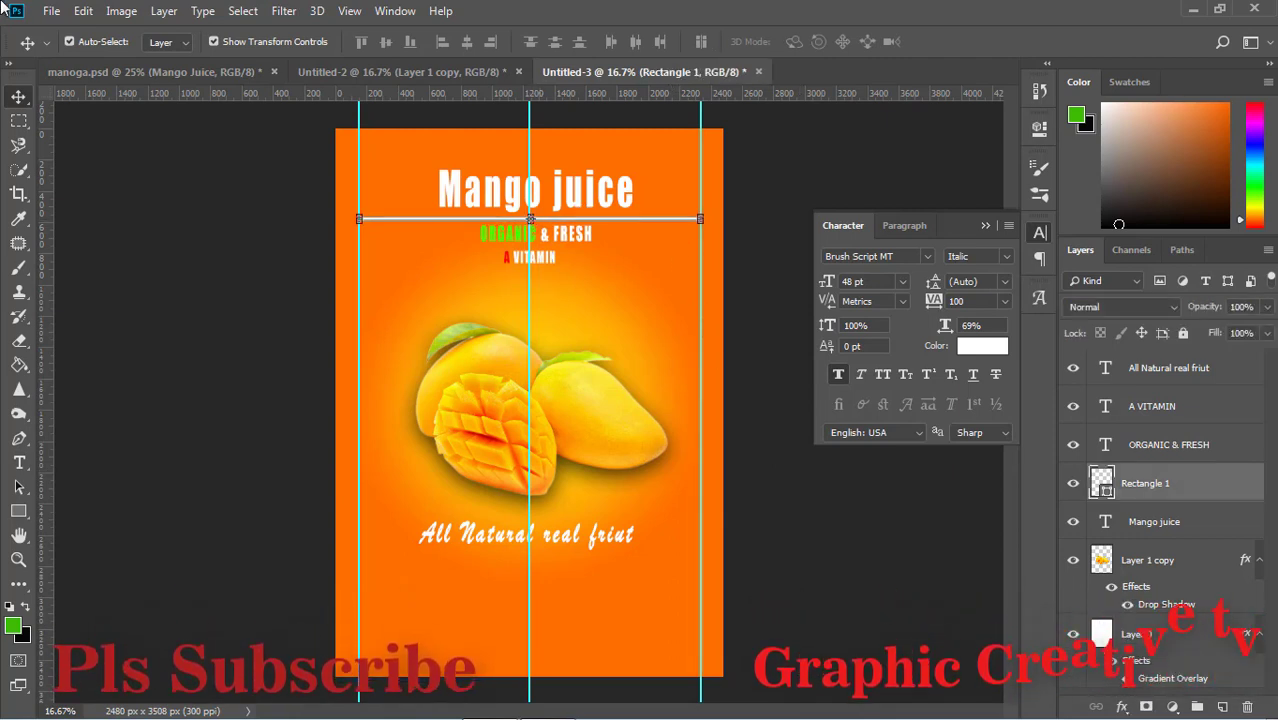
pyautogui.click(279, 245)
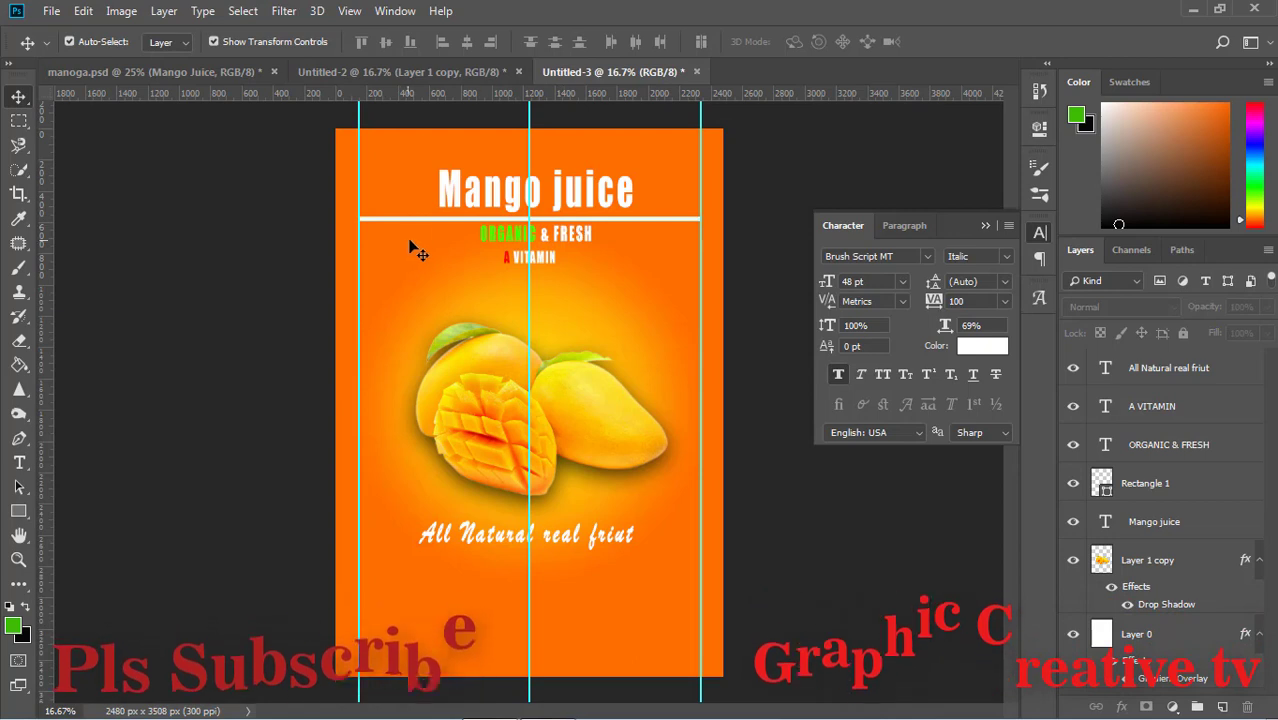
# - Extend the divider's left end to the guide and lower its opacity to 73%
pyautogui.click(362, 218)
pyautogui.moveTo(360, 218); pyautogui.dragTo(352, 218)
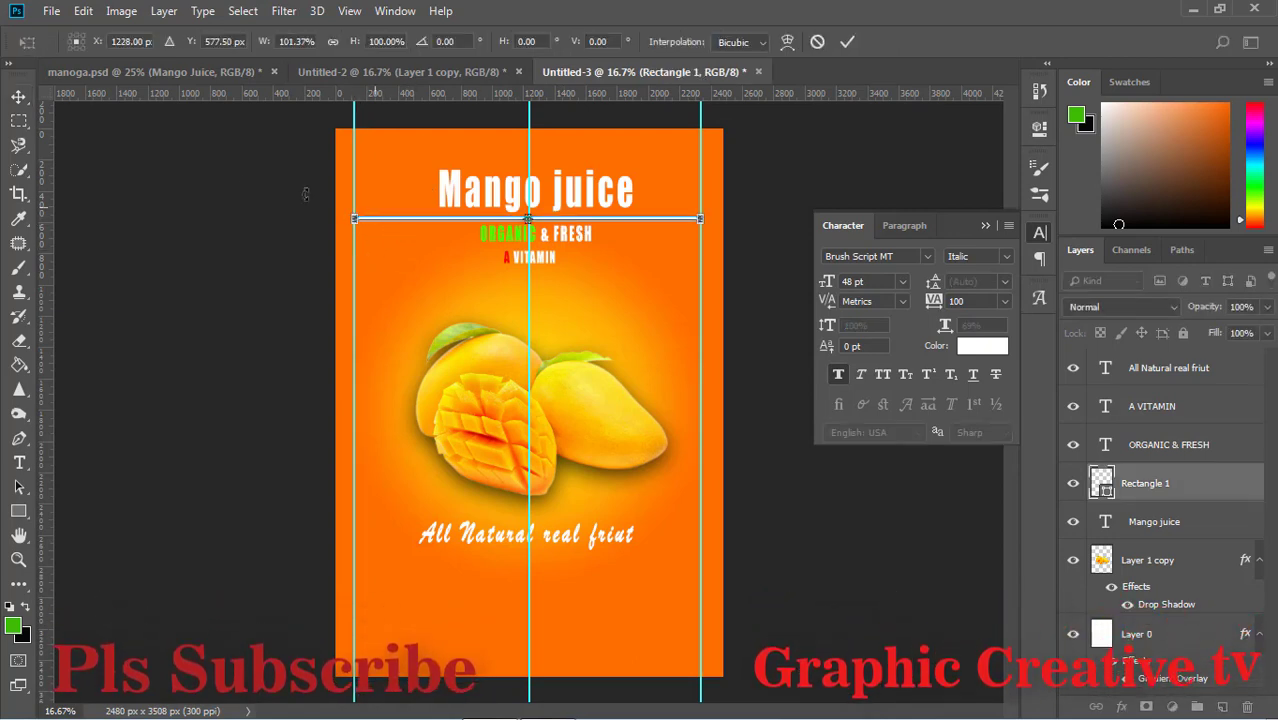
pyautogui.press('v')
pyautogui.click(562, 283)
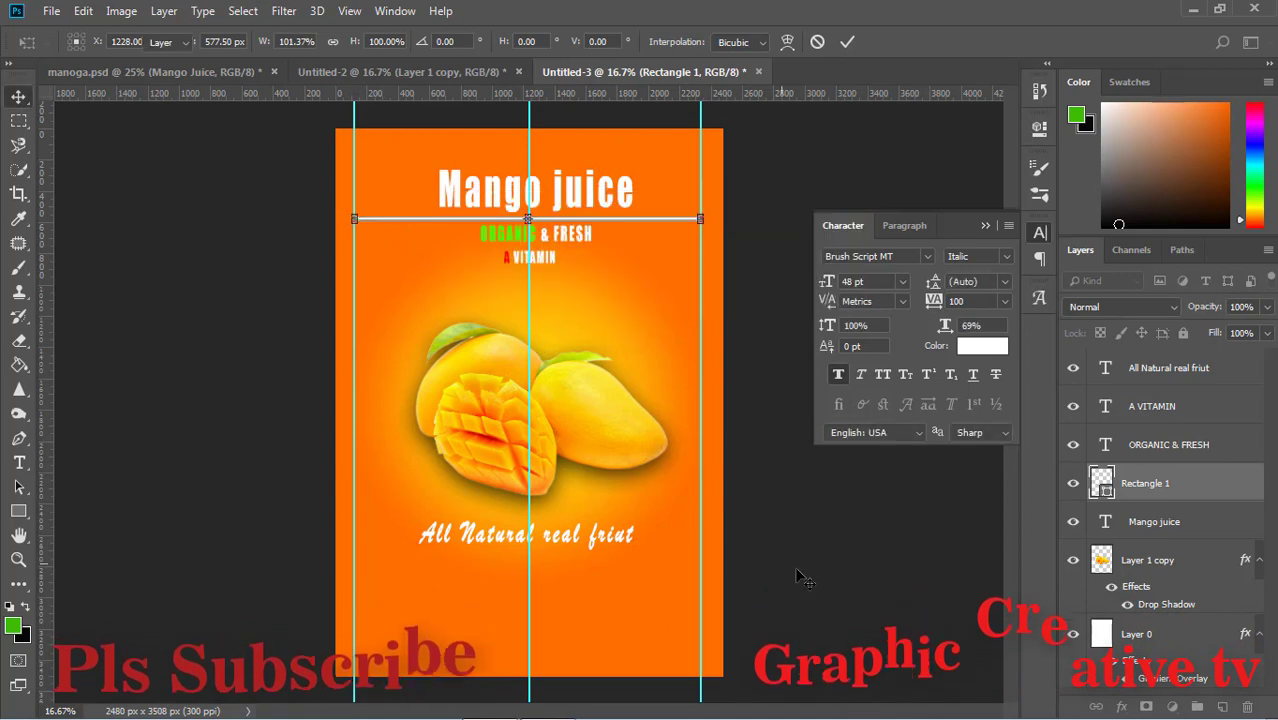
pyautogui.click(672, 231)
pyautogui.click(671, 219)
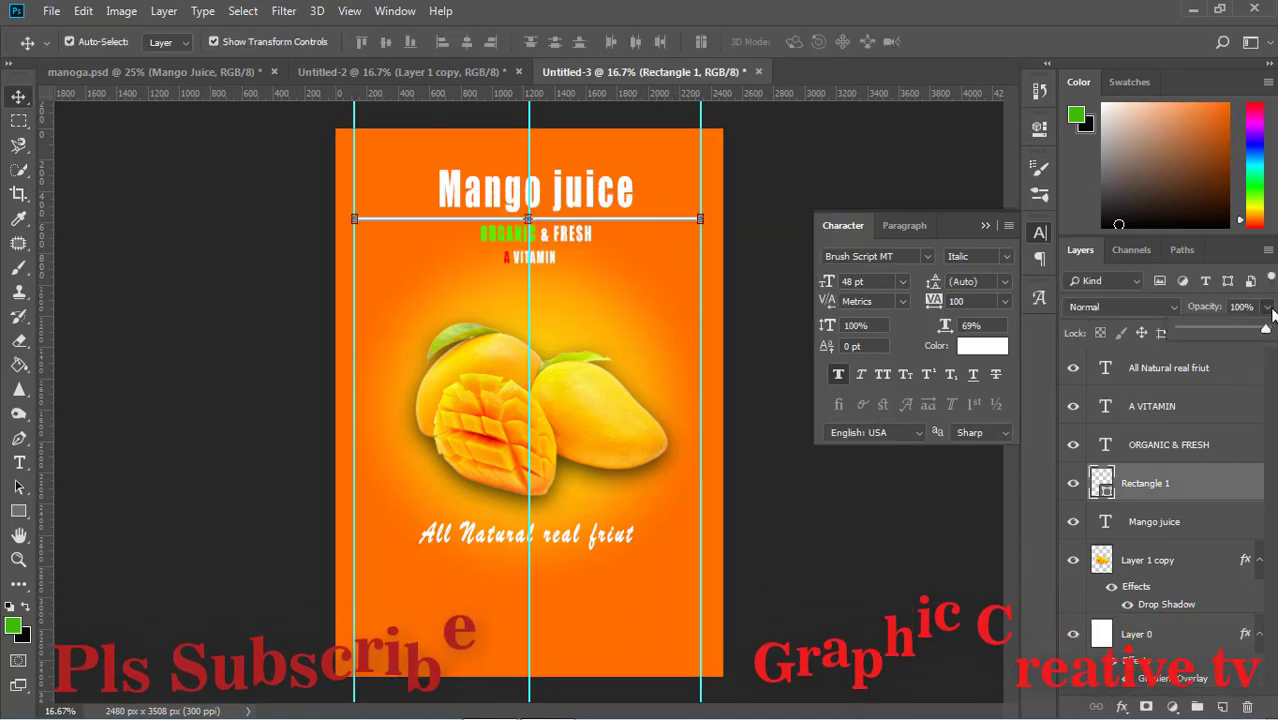
pyautogui.click(1267, 307)
pyautogui.moveTo(1266, 330); pyautogui.dragTo(1243, 340)
pyautogui.click(812, 548)
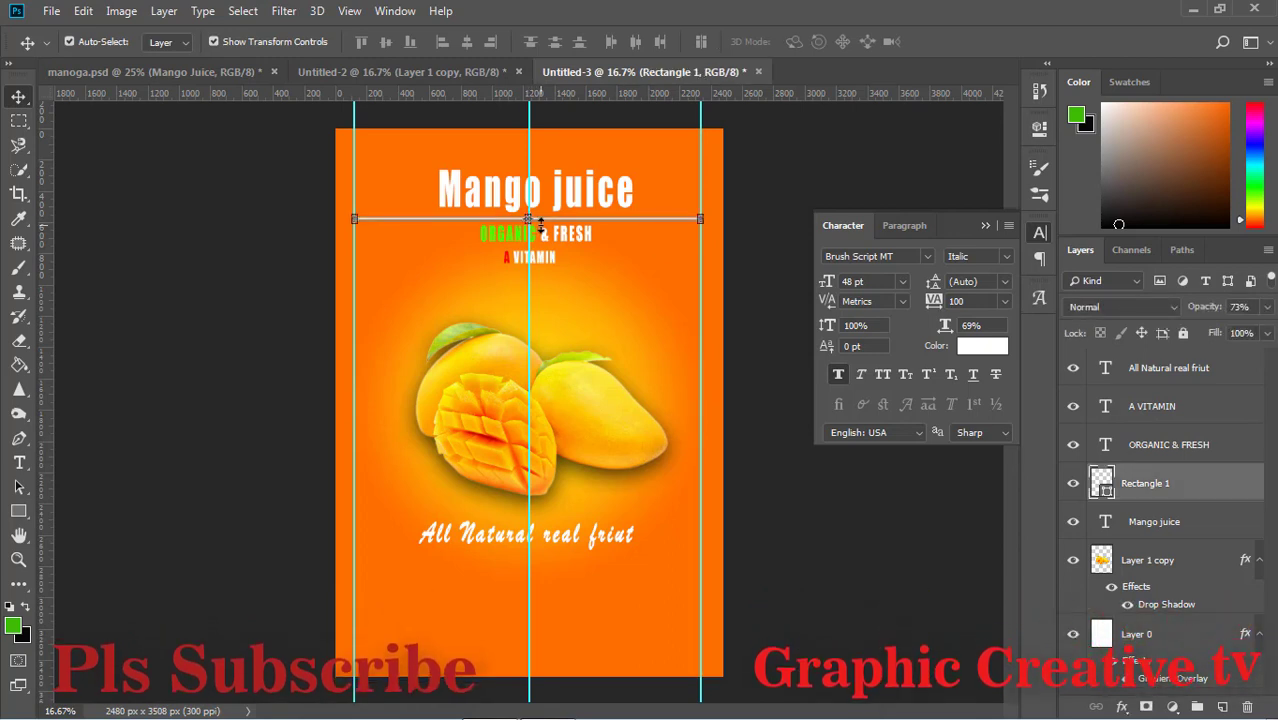
# - Adjust the divider's thickness once more, then delete the Rectangle 1 layer
pyautogui.moveTo(524, 219); pyautogui.dragTo(531, 214)
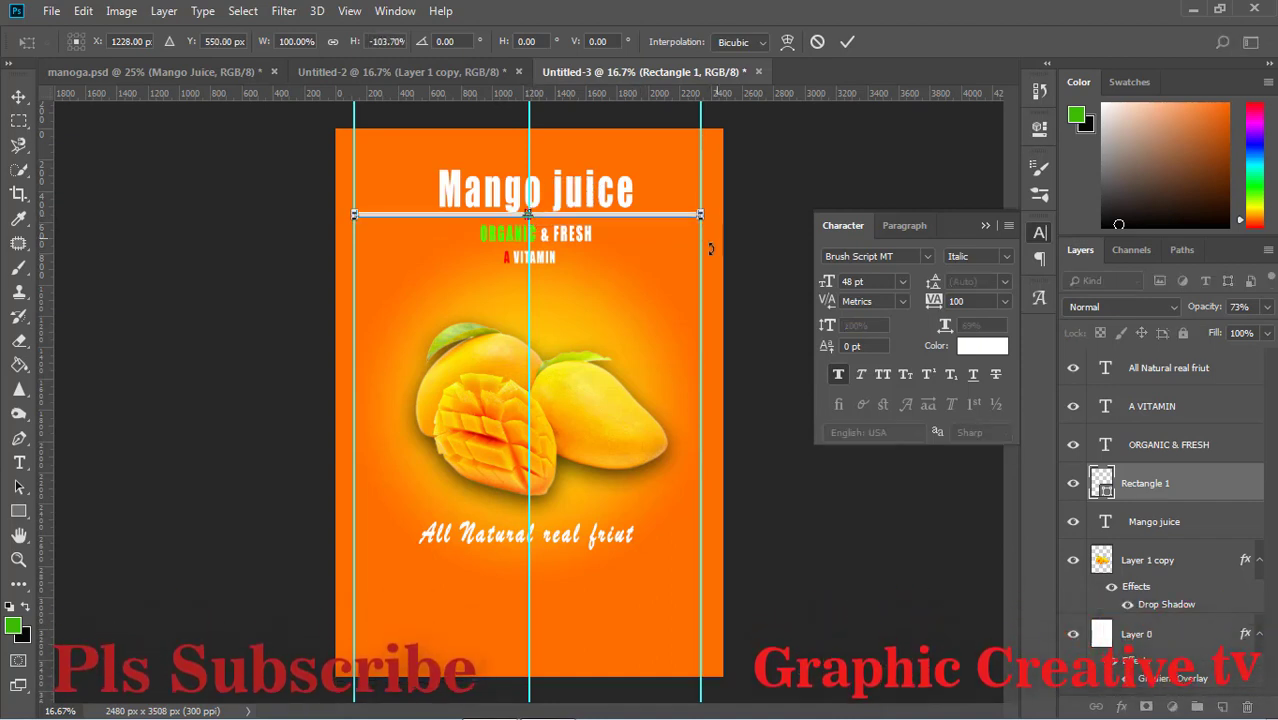
pyautogui.press('Return')
pyautogui.press('Delete')
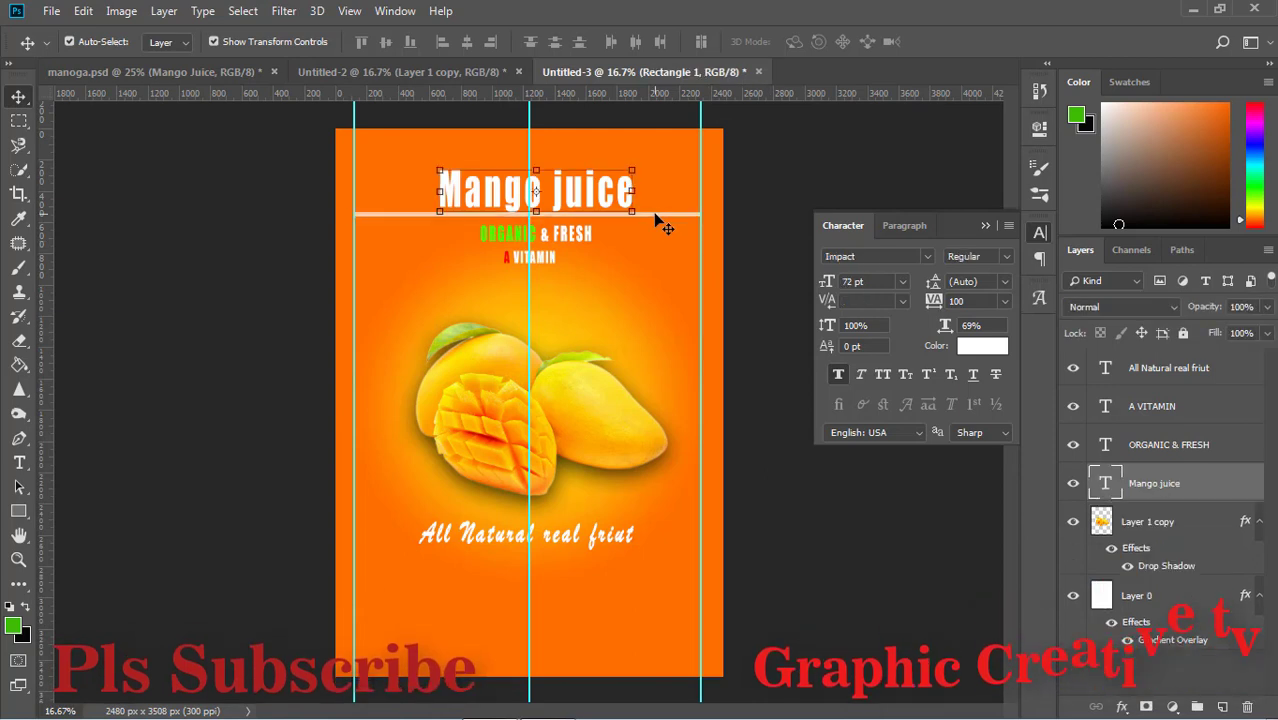
# - Draw a white 2218 × 7 px bar between the margin guides beneath the title
pyautogui.click(785, 225)
pyautogui.click(18, 511)
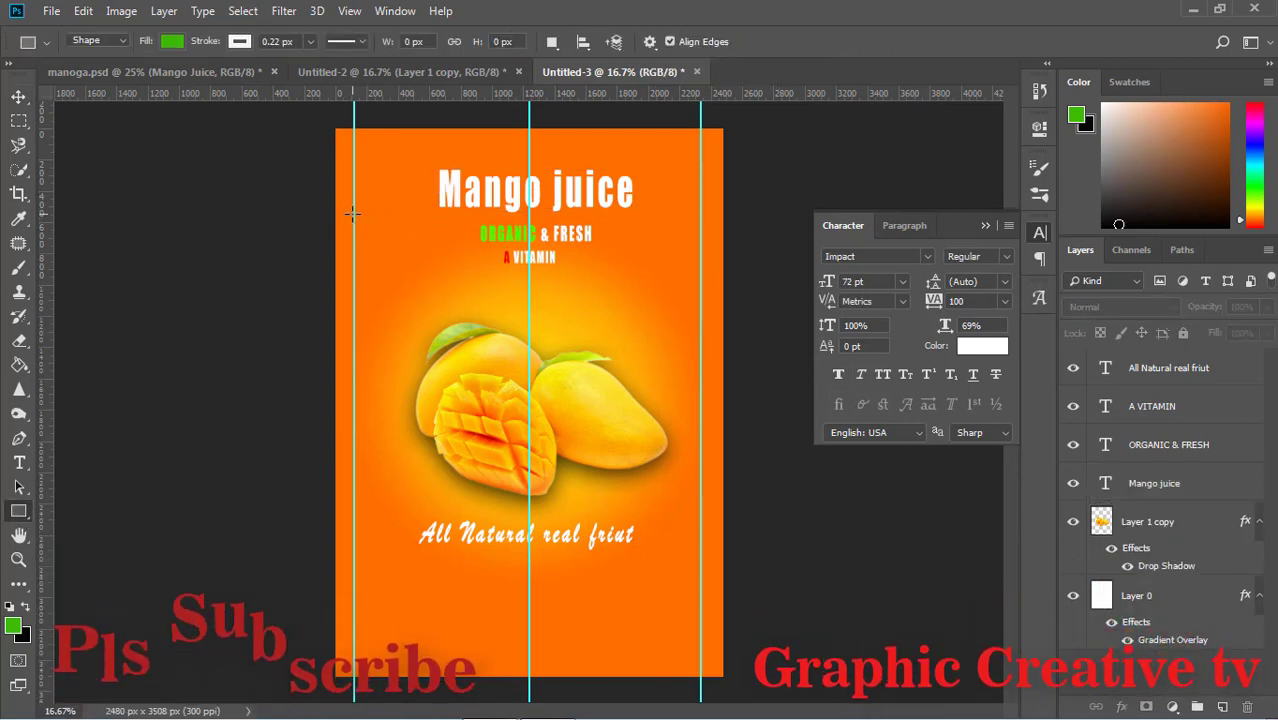
pyautogui.moveTo(352, 213); pyautogui.dragTo(703, 213)
pyautogui.click(773, 240)
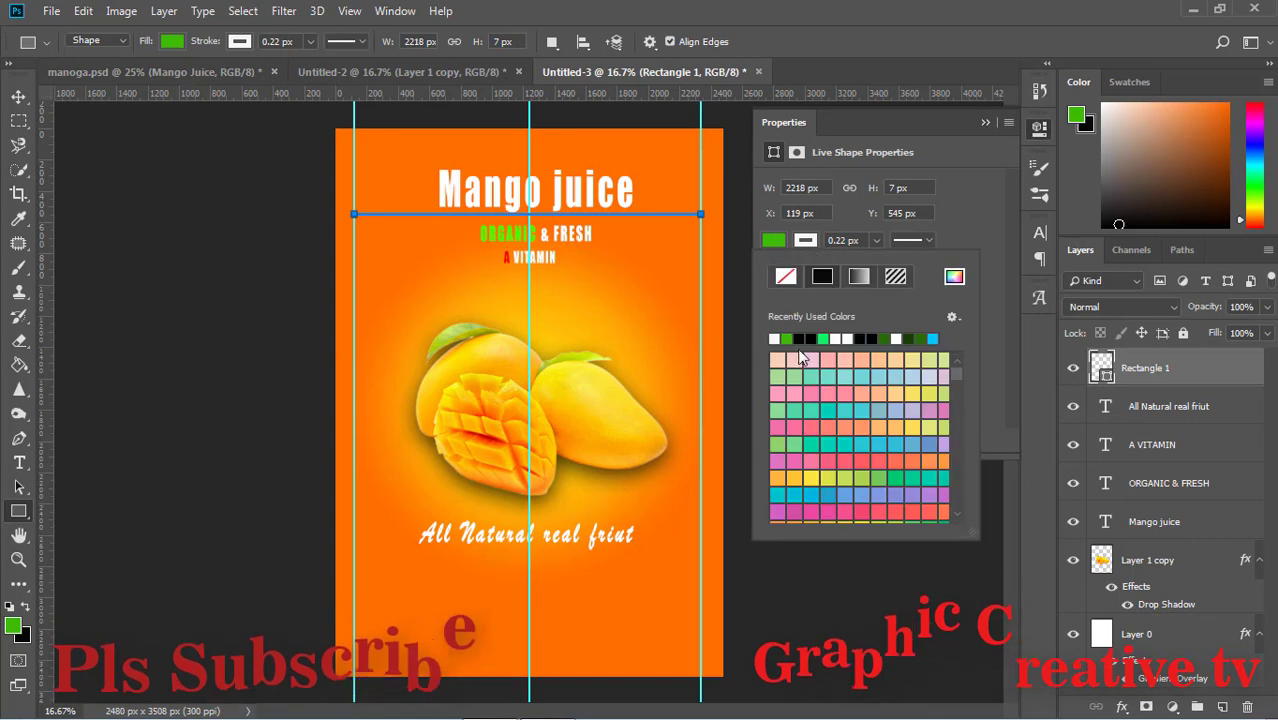
pyautogui.click(17, 97)
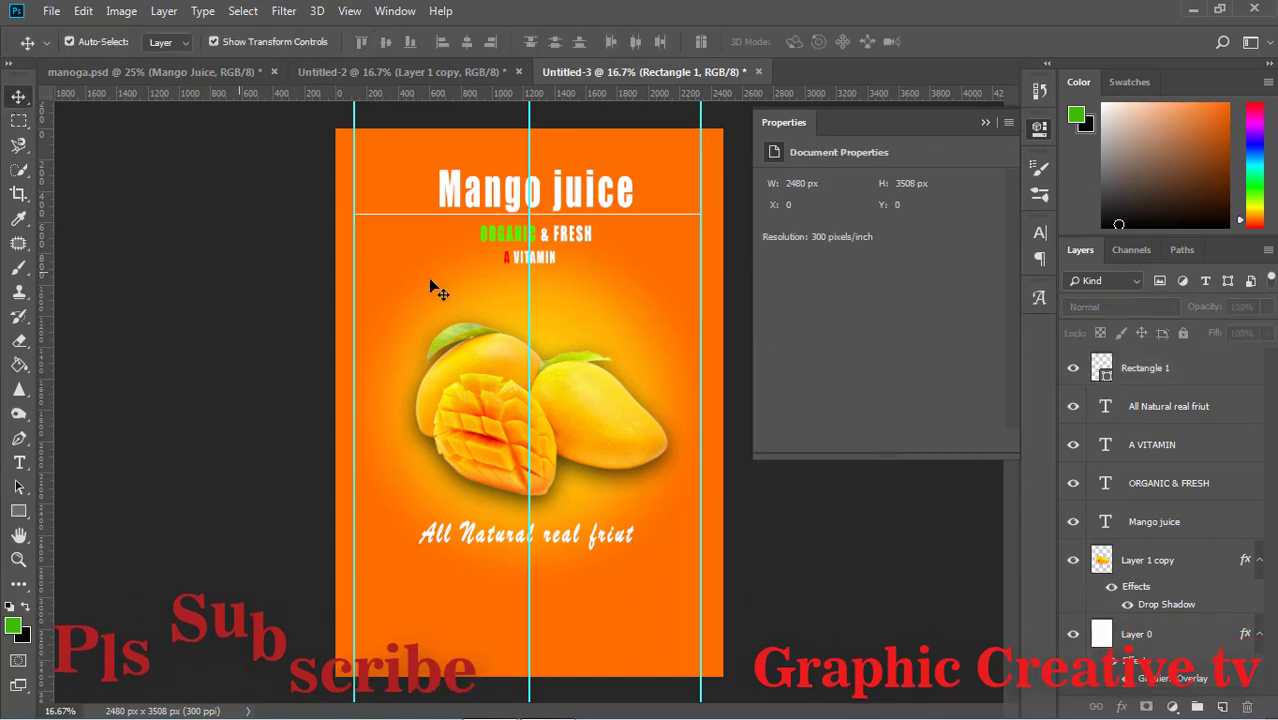
pyautogui.click(610, 212)
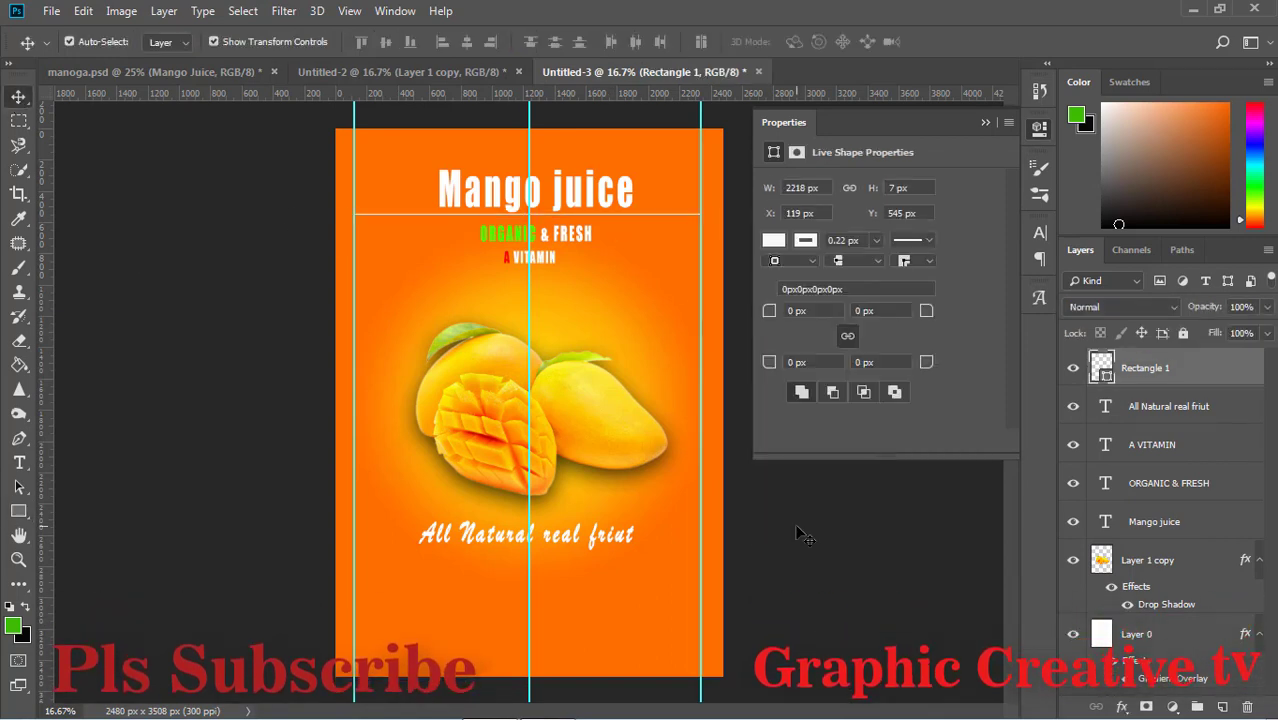
pyautogui.click(799, 531)
pyautogui.click(655, 217)
pyautogui.click(656, 214)
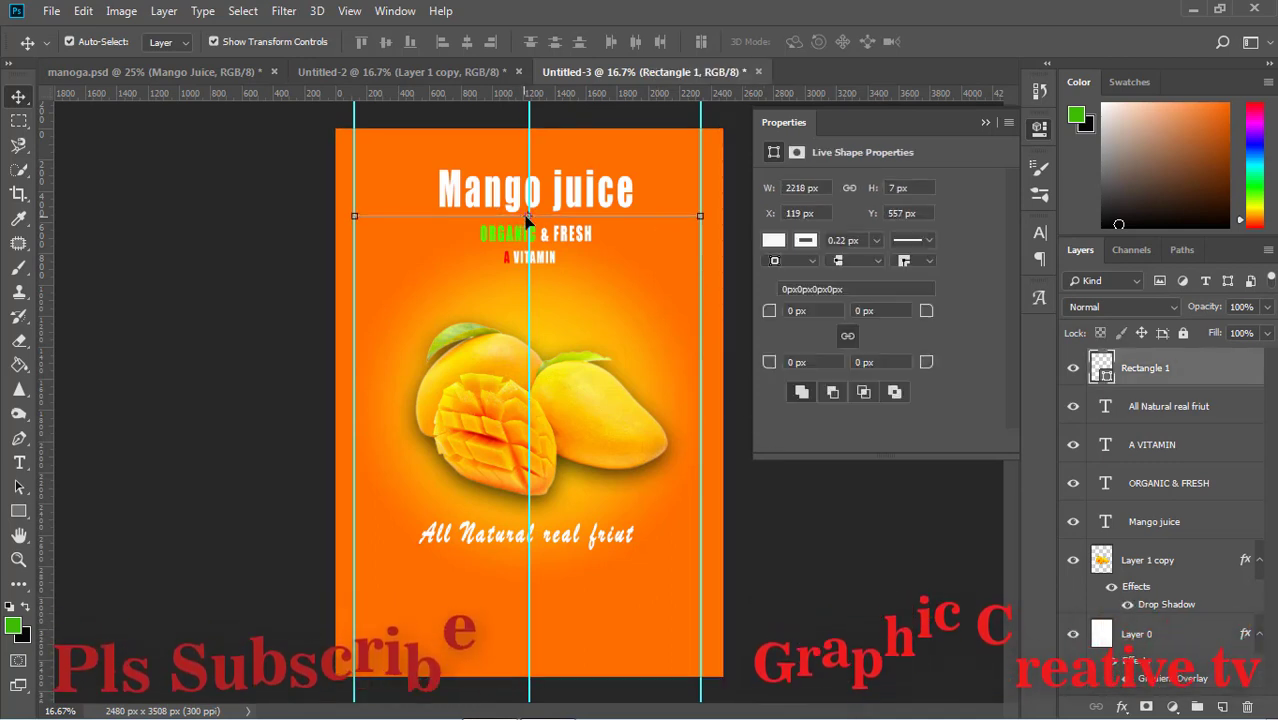
pyautogui.click(800, 536)
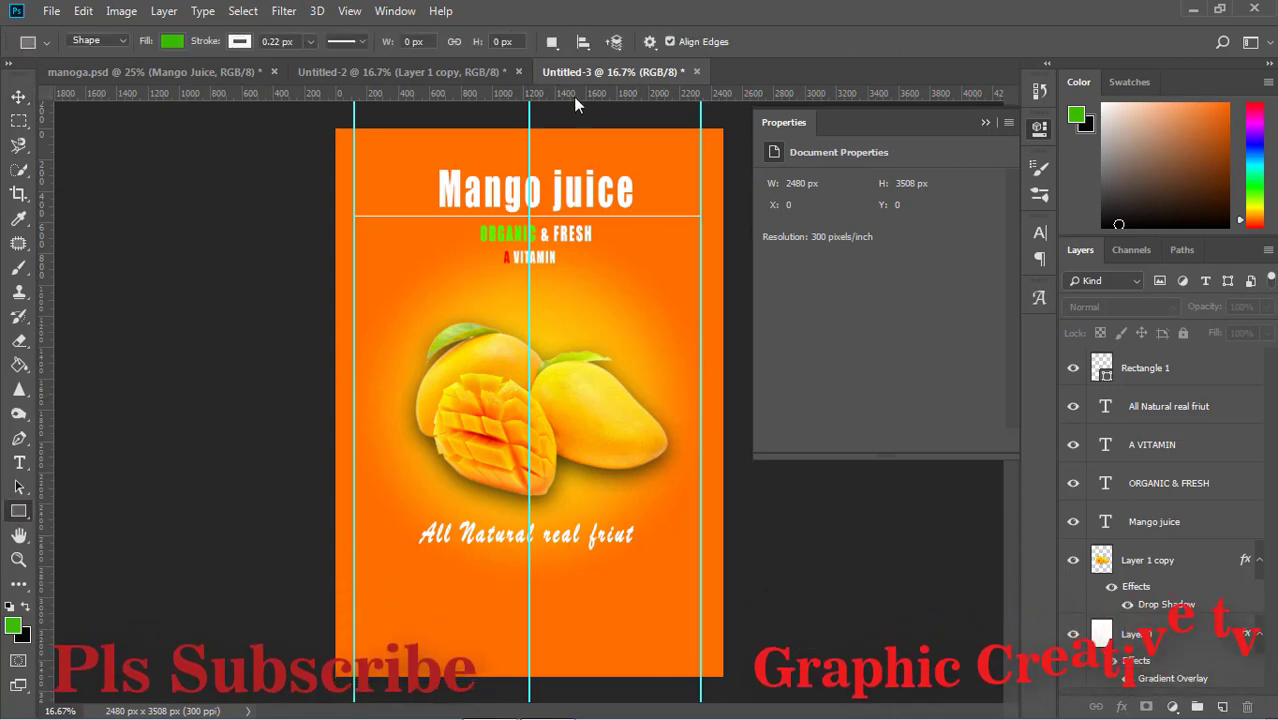
# - Add guides around the tagline and draw a small rectangle to its left
pyautogui.moveTo(580, 468); pyautogui.dragTo(580, 521)
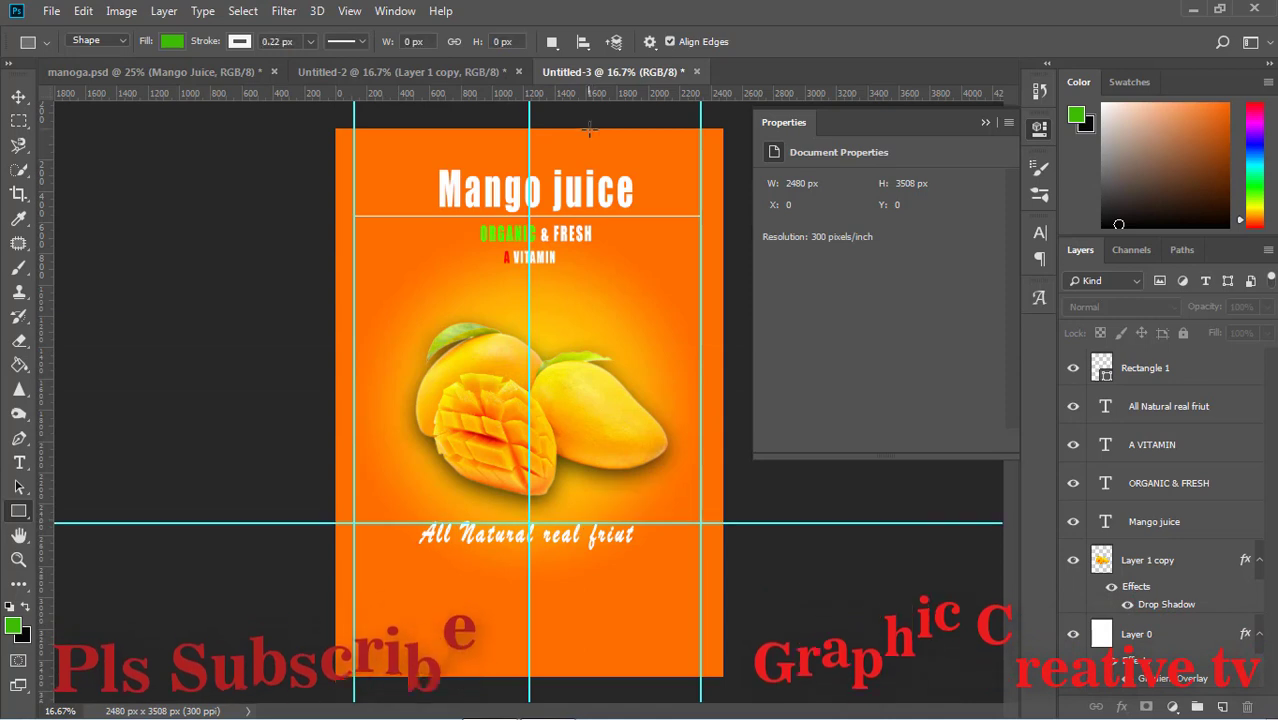
pyautogui.moveTo(590, 95); pyautogui.dragTo(597, 543)
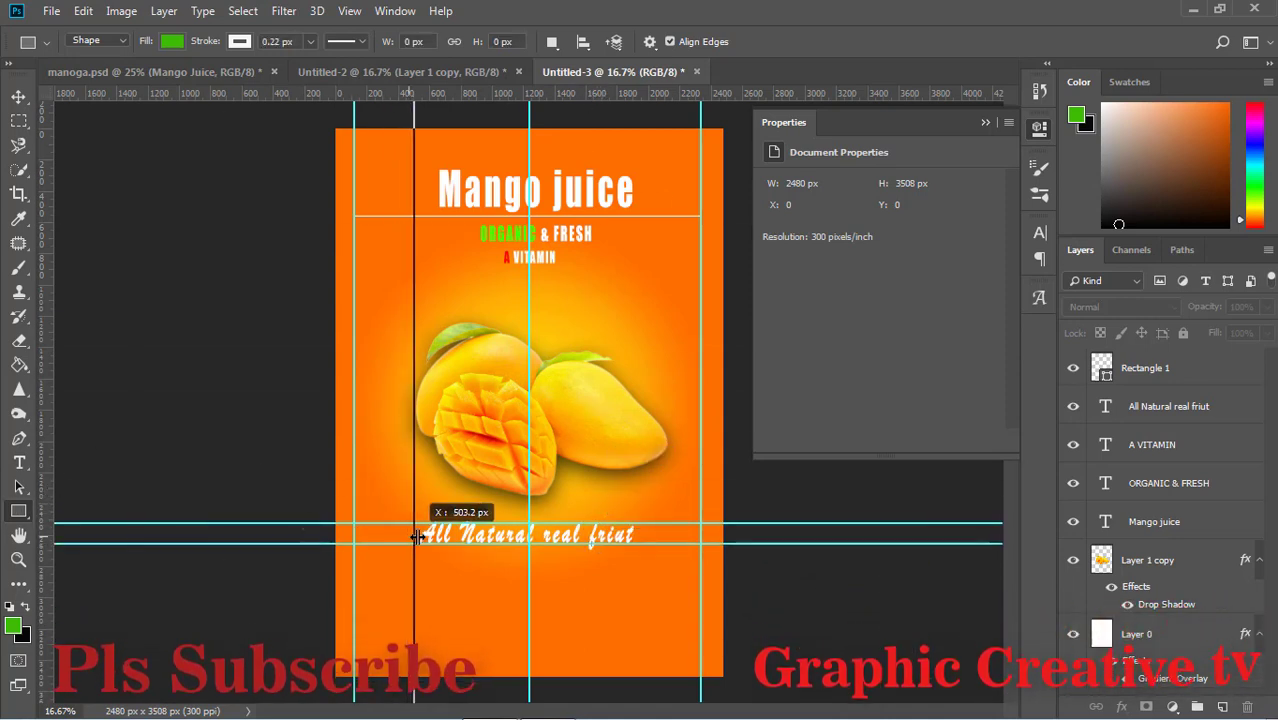
pyautogui.moveTo(418, 537); pyautogui.dragTo(147, 515)
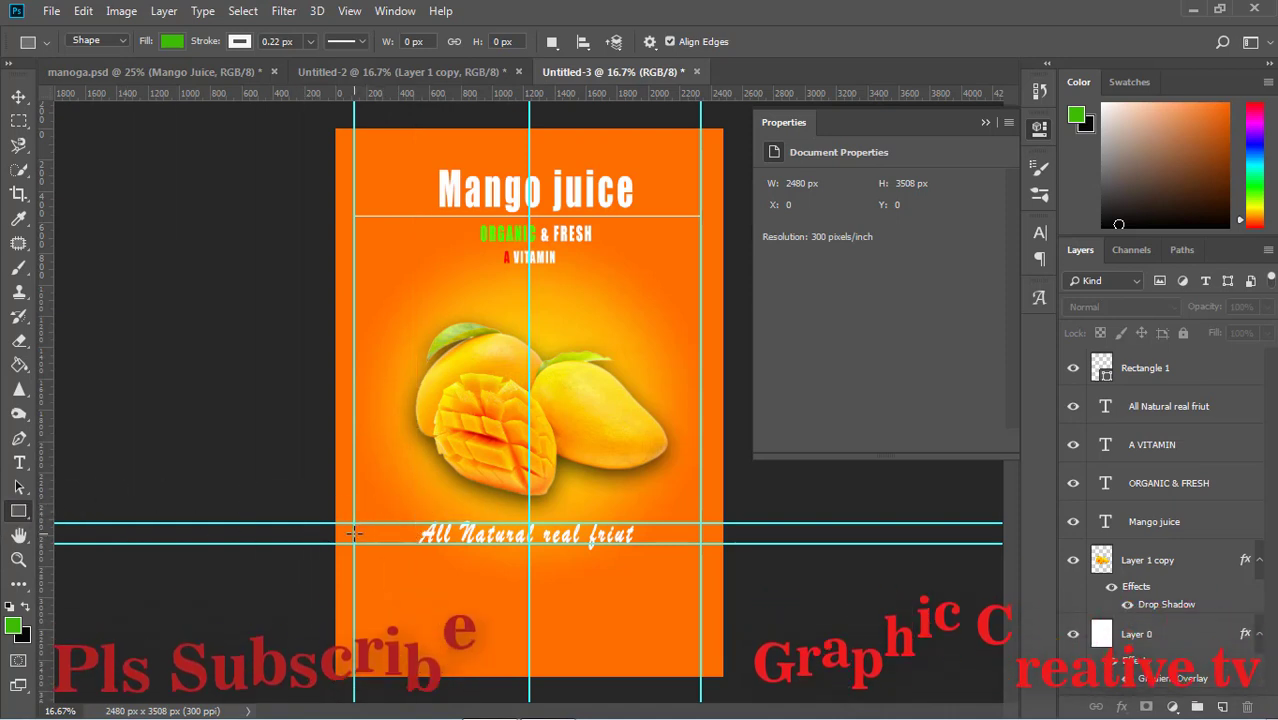
pyautogui.moveTo(355, 523); pyautogui.dragTo(437, 534)
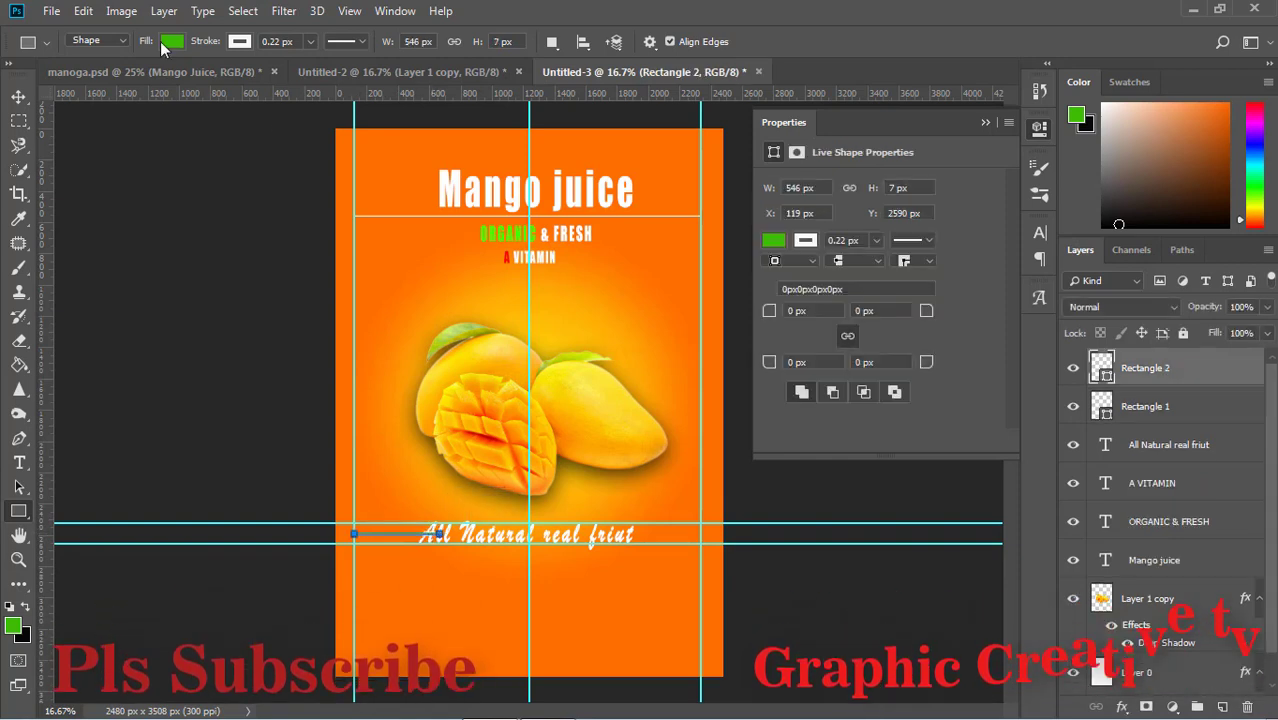
# - Set the small rectangle's fill colour and inspect the line beside the tagline
pyautogui.click(172, 41)
pyautogui.press('v')
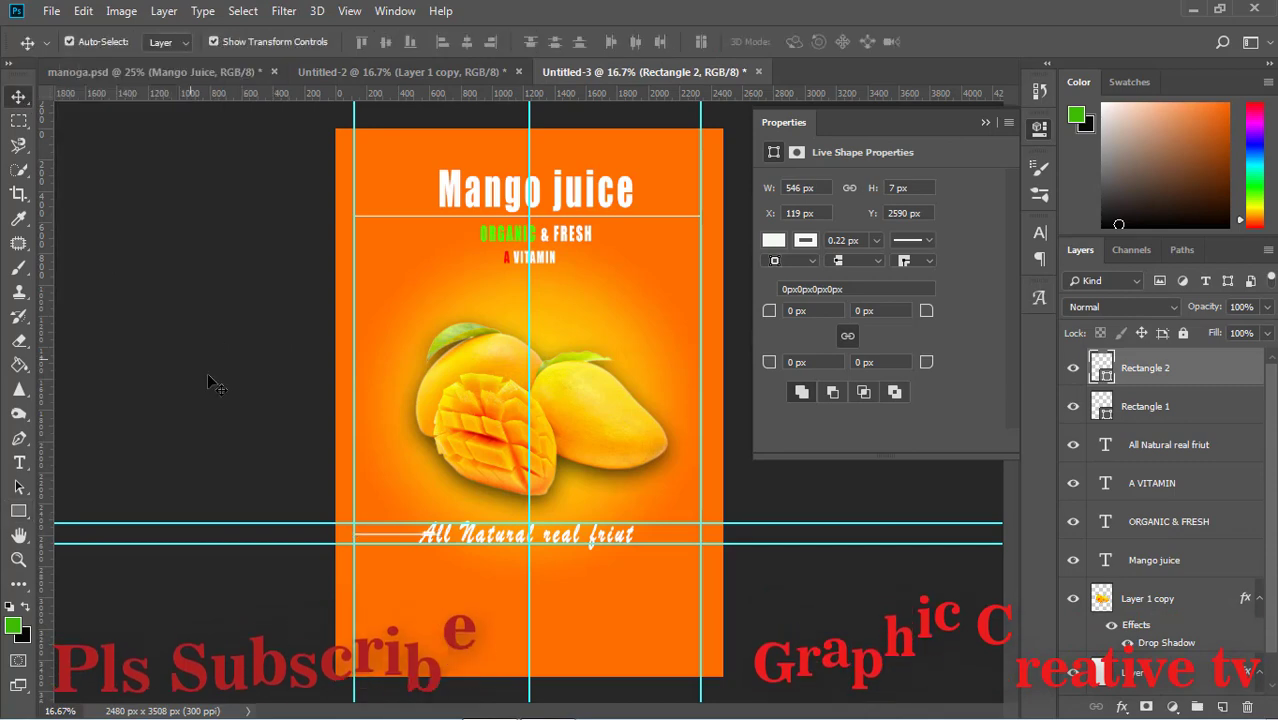
pyautogui.click(208, 380)
pyautogui.click(392, 536)
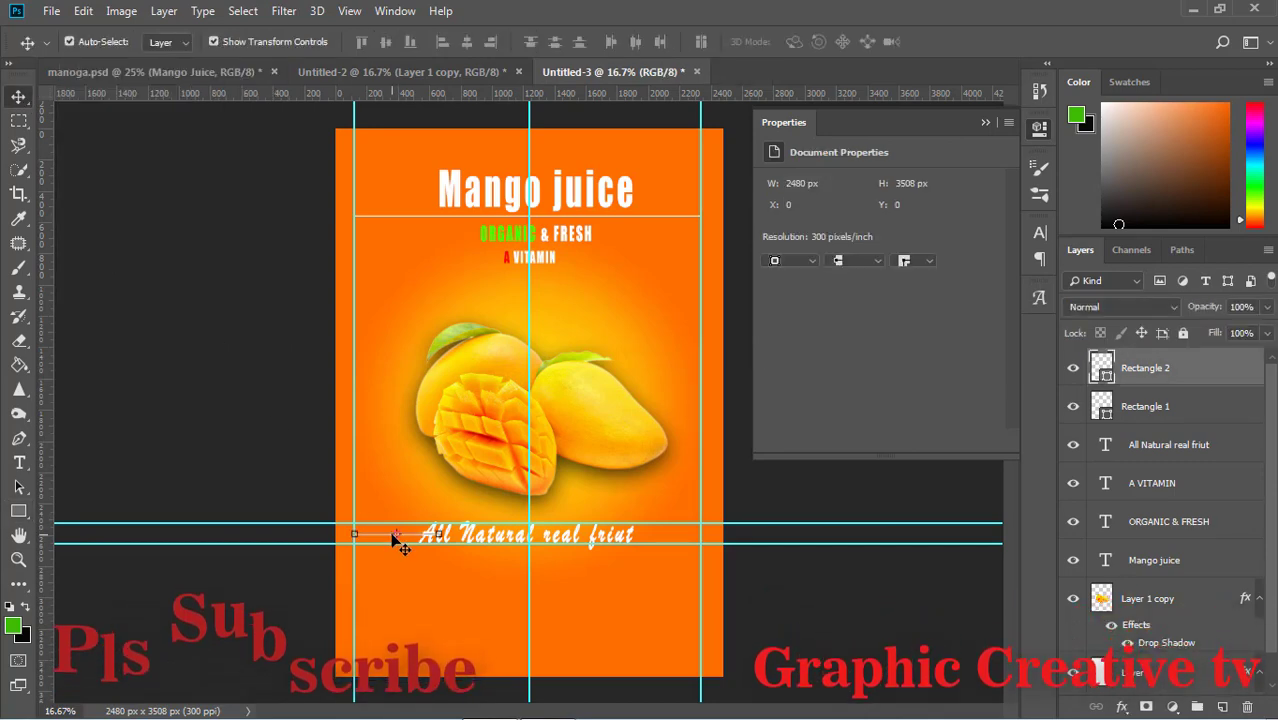
pyautogui.click(415, 603)
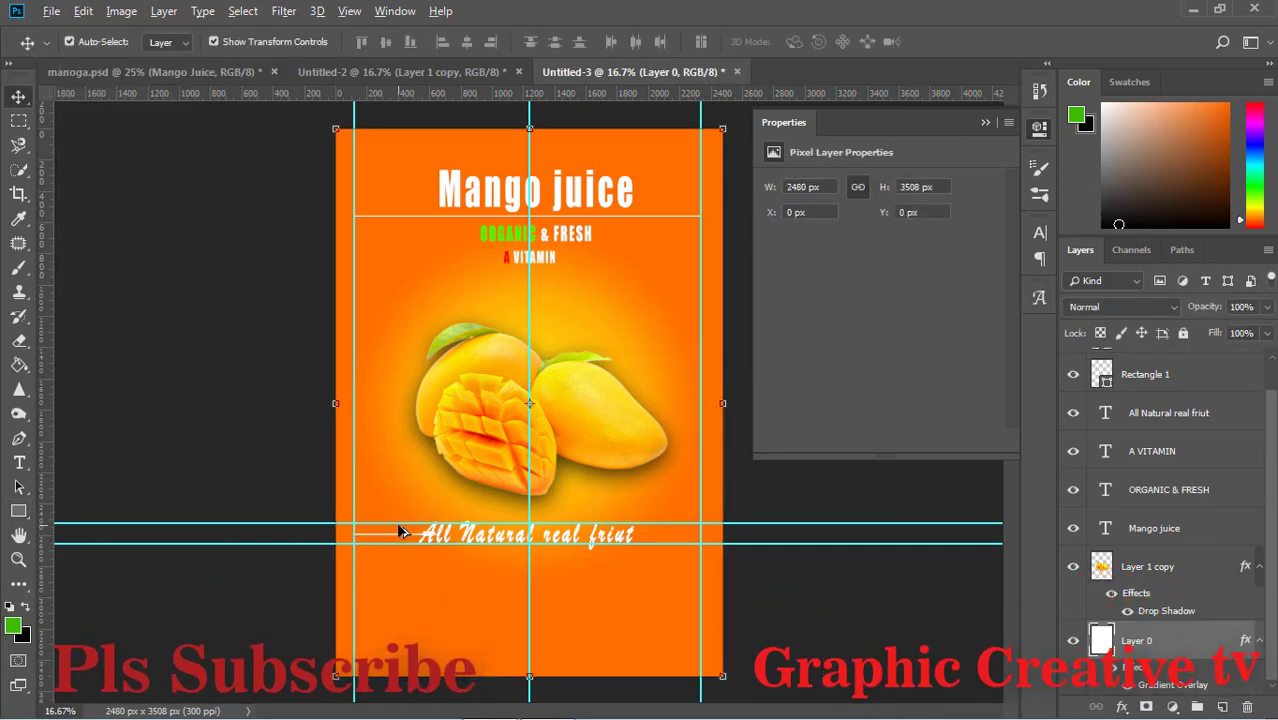
pyautogui.click(673, 540)
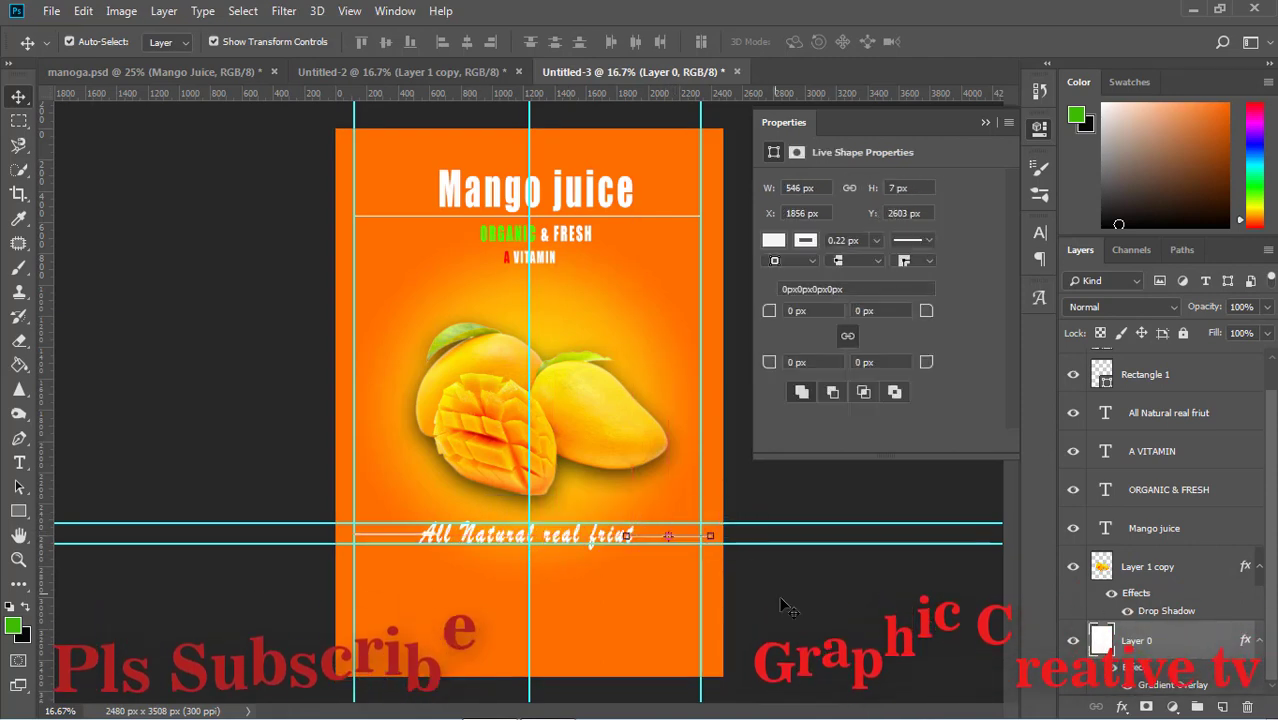
pyautogui.click(770, 592)
# - Nudge the right-hand line copy leftward with the arrow keys
pyautogui.click(689, 541)
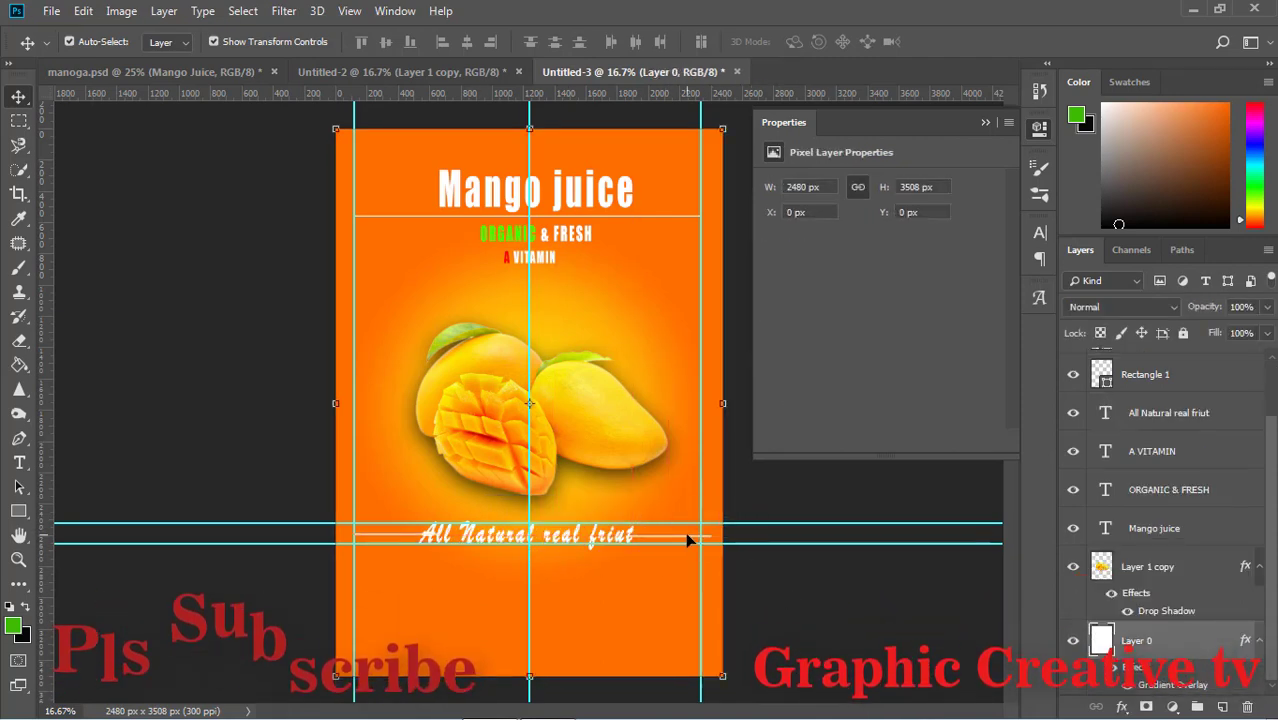
pyautogui.click(686, 539)
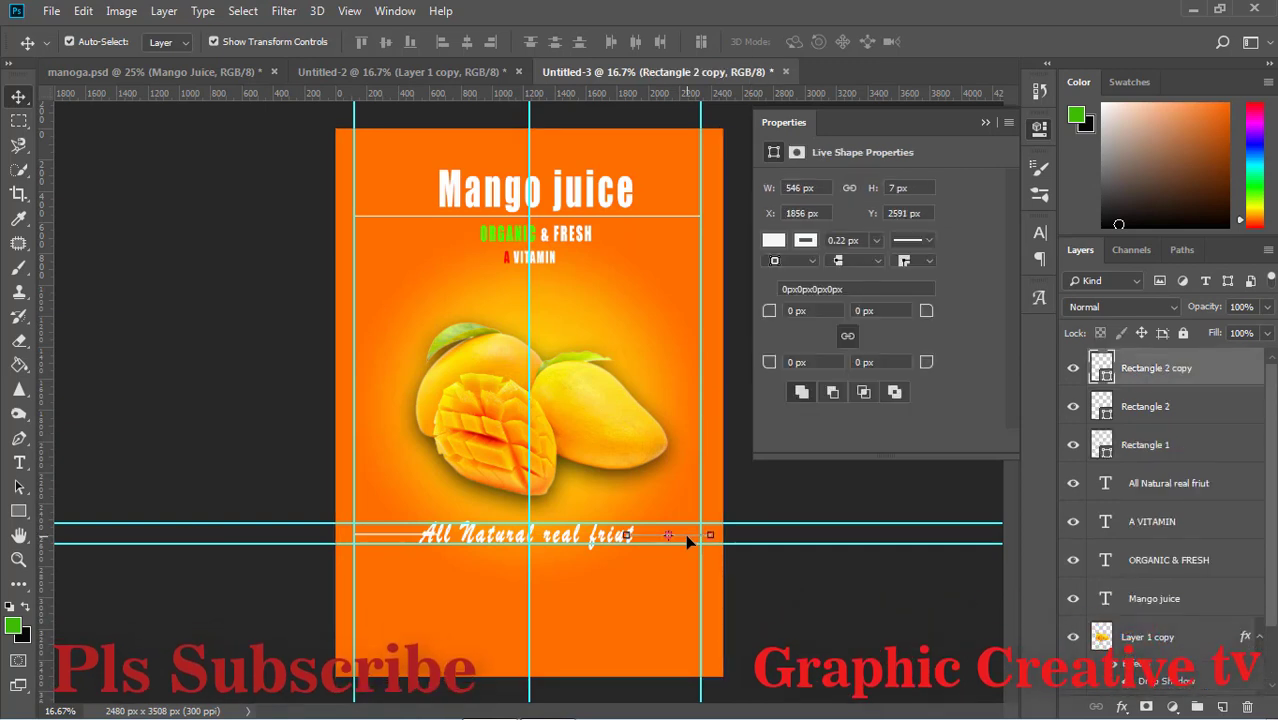
pyautogui.hotkey('shift', 'Left')
pyautogui.hotkey('shift', 'Left')
pyautogui.hotkey('shift', 'Left')
pyautogui.press('Left')
pyautogui.press('Left')
pyautogui.press('Left')
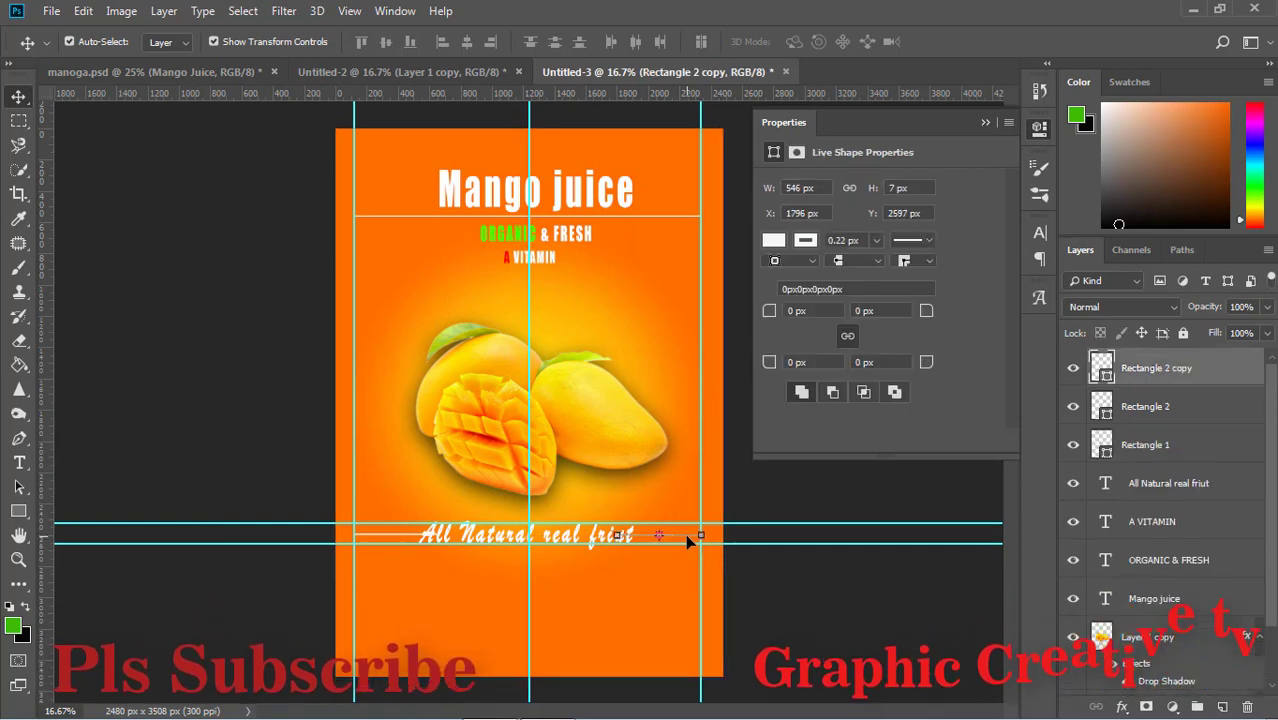
pyautogui.click(818, 621)
pyautogui.click(650, 537)
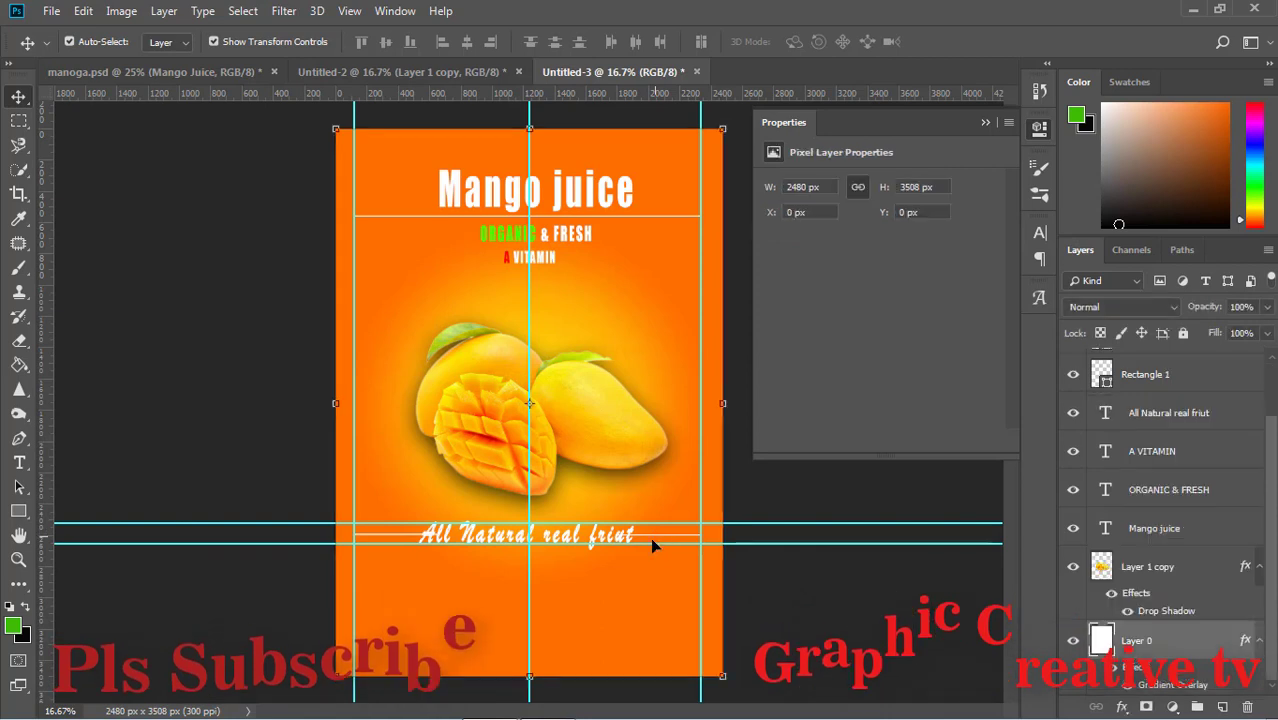
pyautogui.click(617, 536)
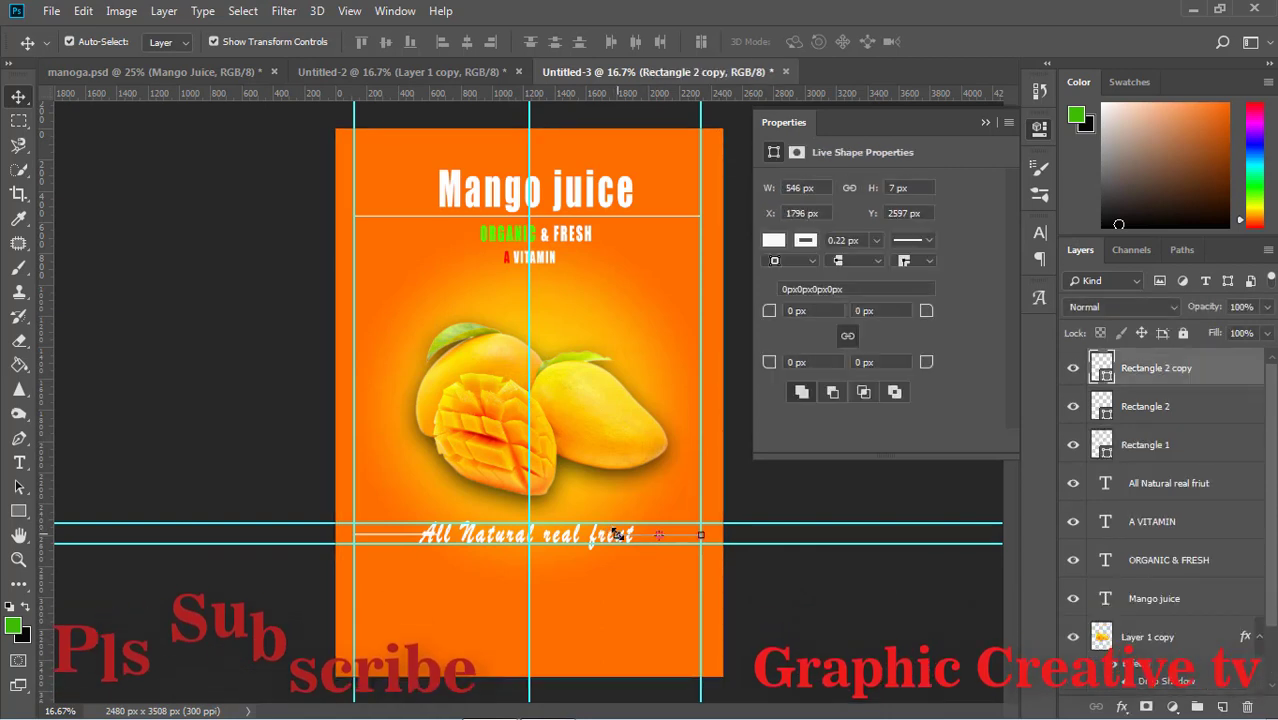
# - Shorten the right-hand line to 444 px with Free Transform
pyautogui.hotkey('ctrl', 't')
pyautogui.moveTo(617, 535); pyautogui.dragTo(628, 535)
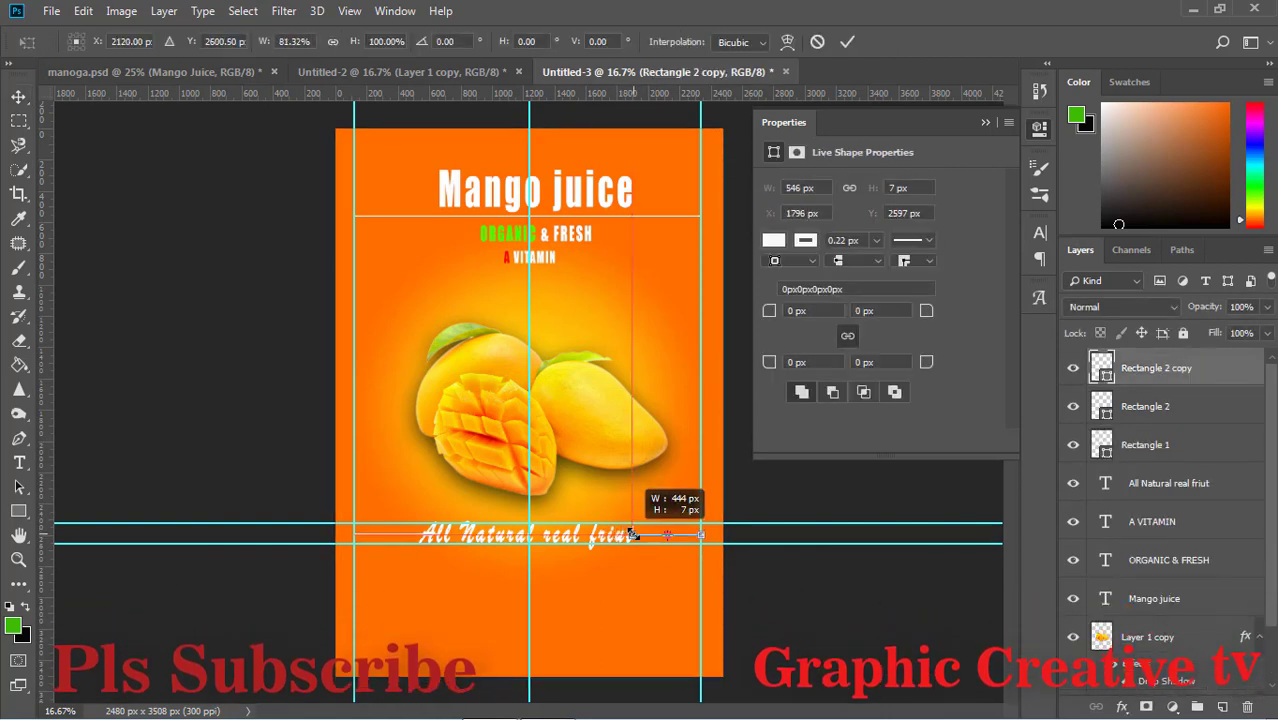
pyautogui.press('Return')
pyautogui.click(785, 627)
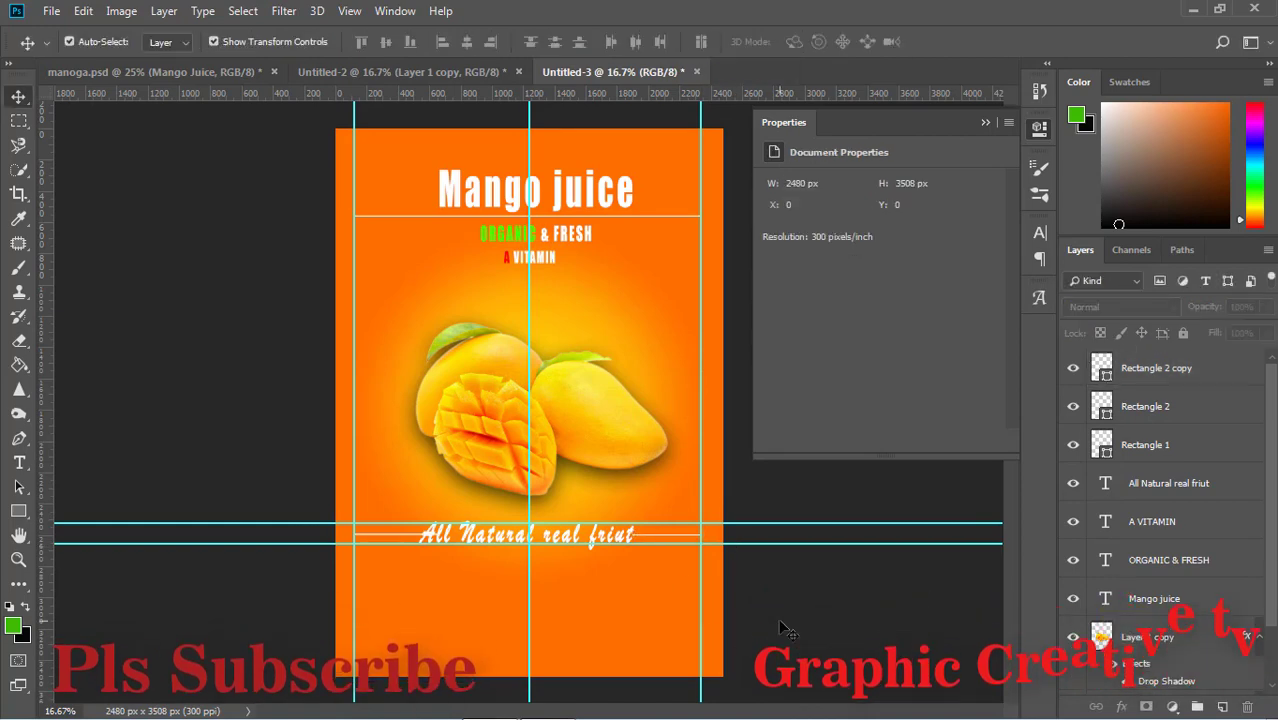
pyautogui.click(614, 538)
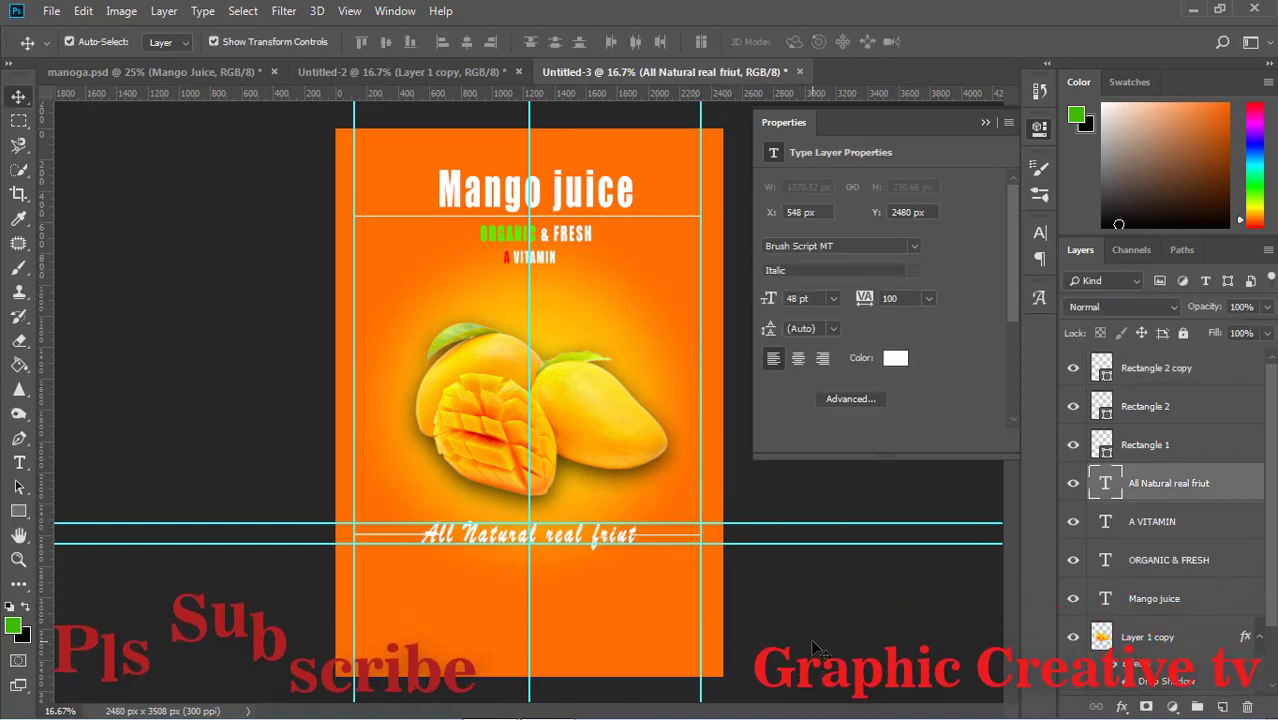
pyautogui.click(866, 609)
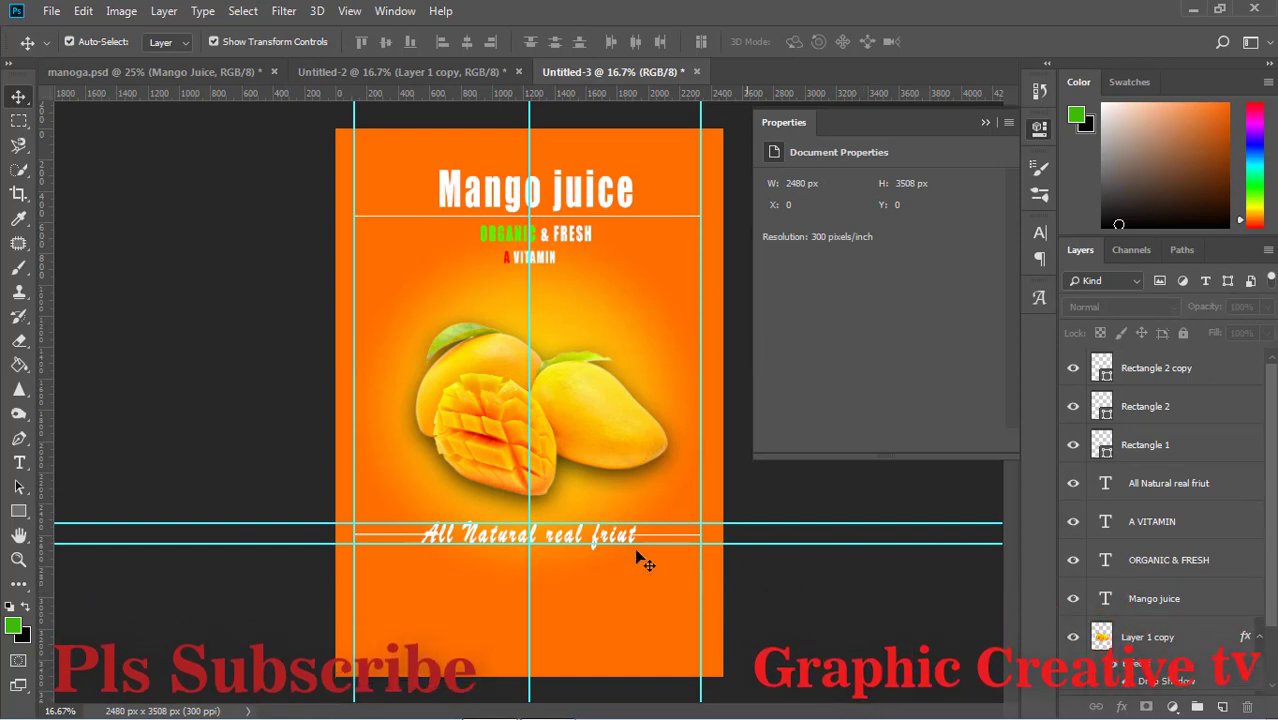
pyautogui.click(19, 462)
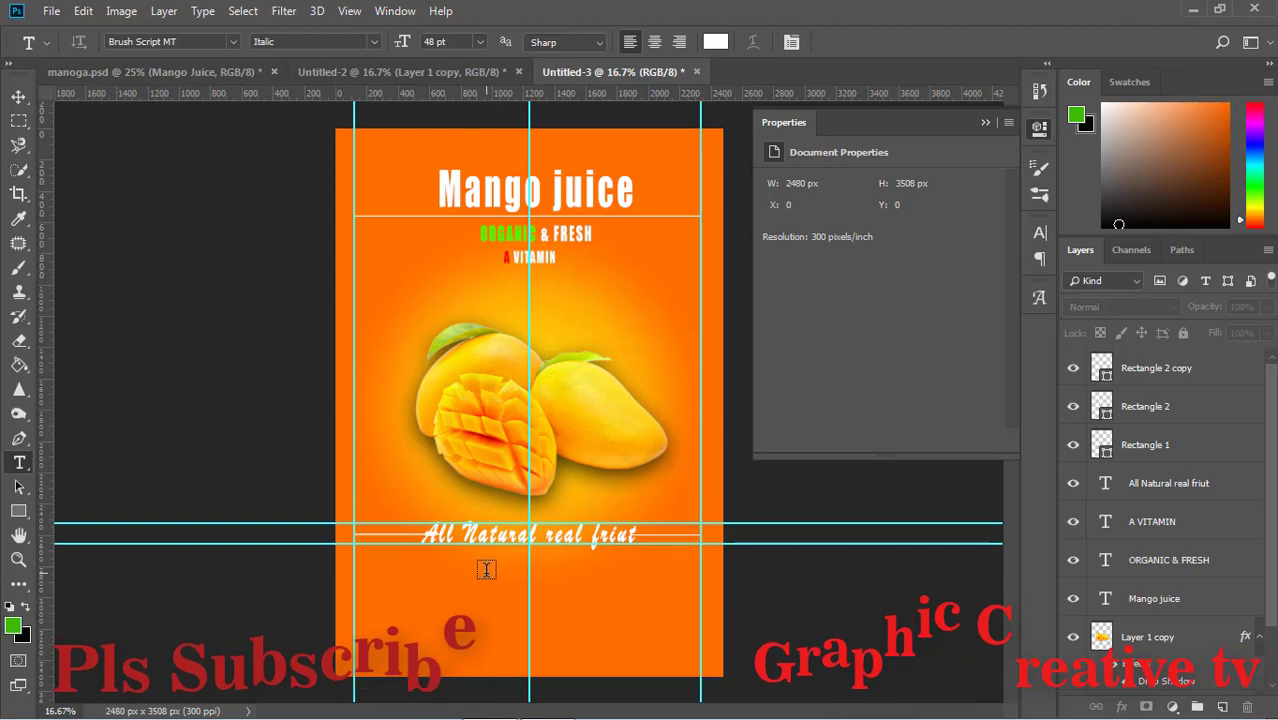
# - Add an all-caps BENEFITS heading in Impact below the tagline
pyautogui.click(487, 565)
pyautogui.click(233, 42)
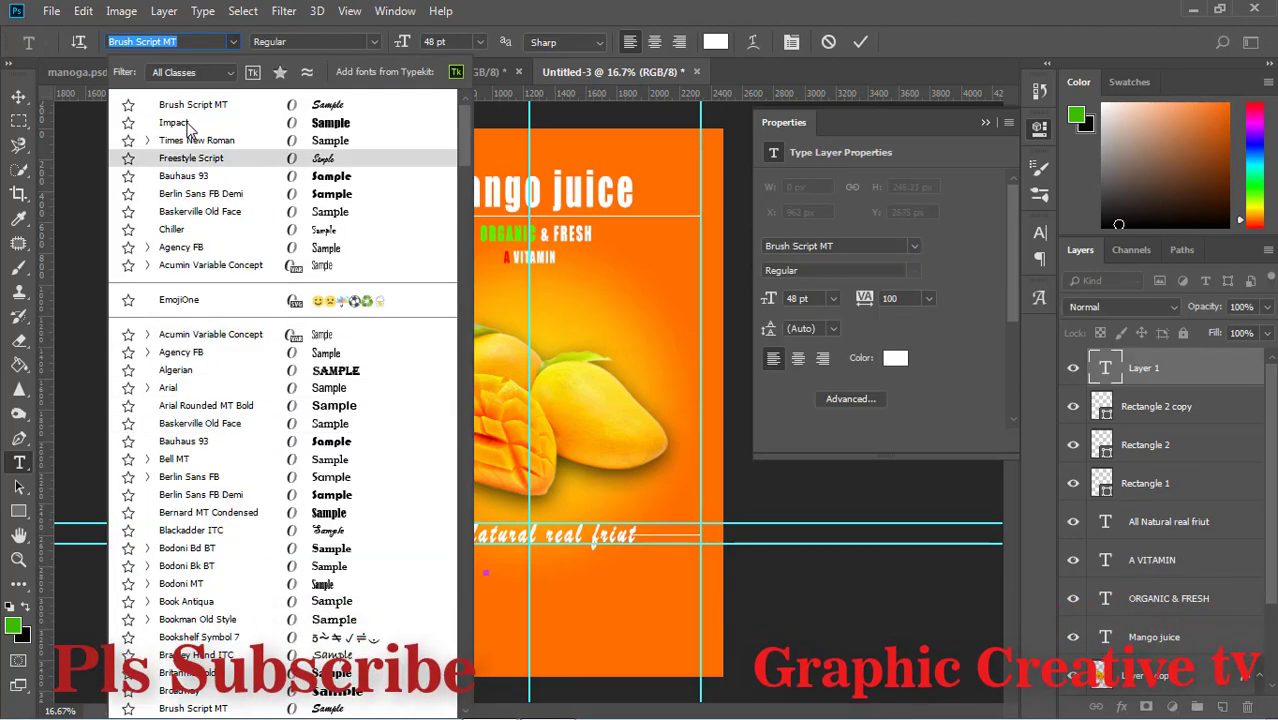
pyautogui.click(185, 123)
pyautogui.write('be')
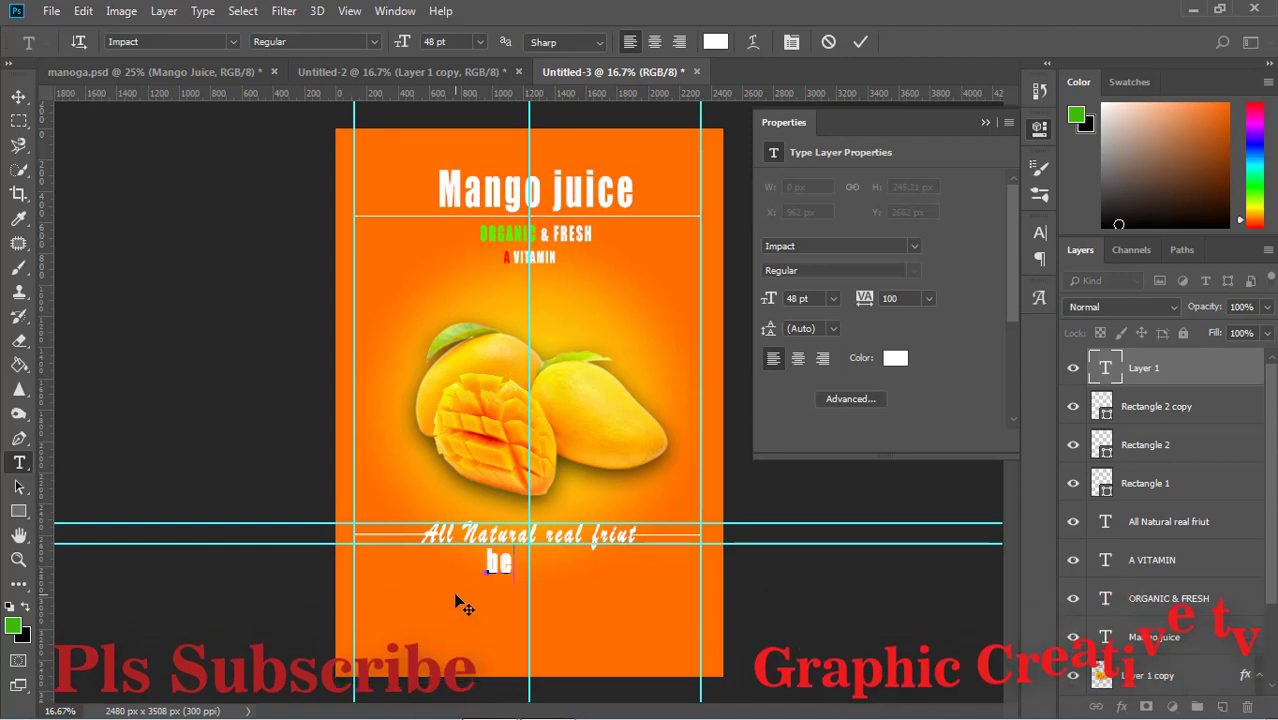
pyautogui.write('nefits')
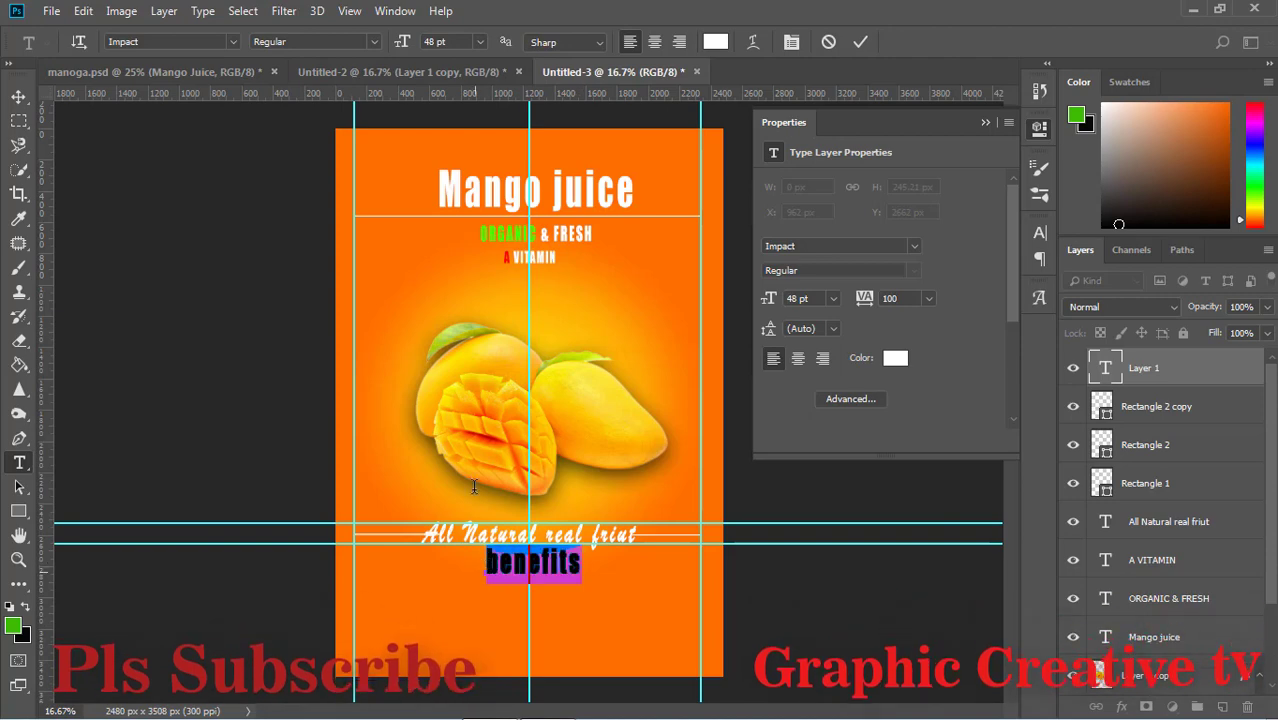
pyautogui.click(792, 44)
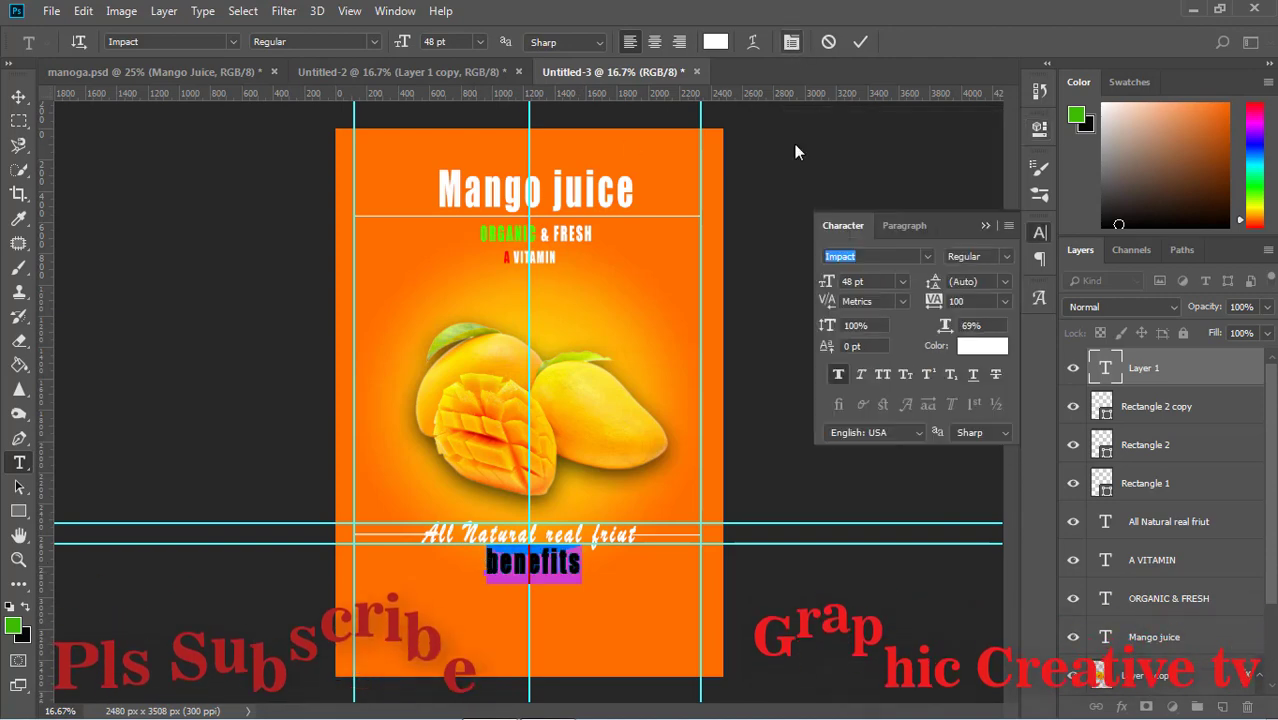
pyautogui.click(882, 374)
pyautogui.hotkey('ctrl', 'Return')
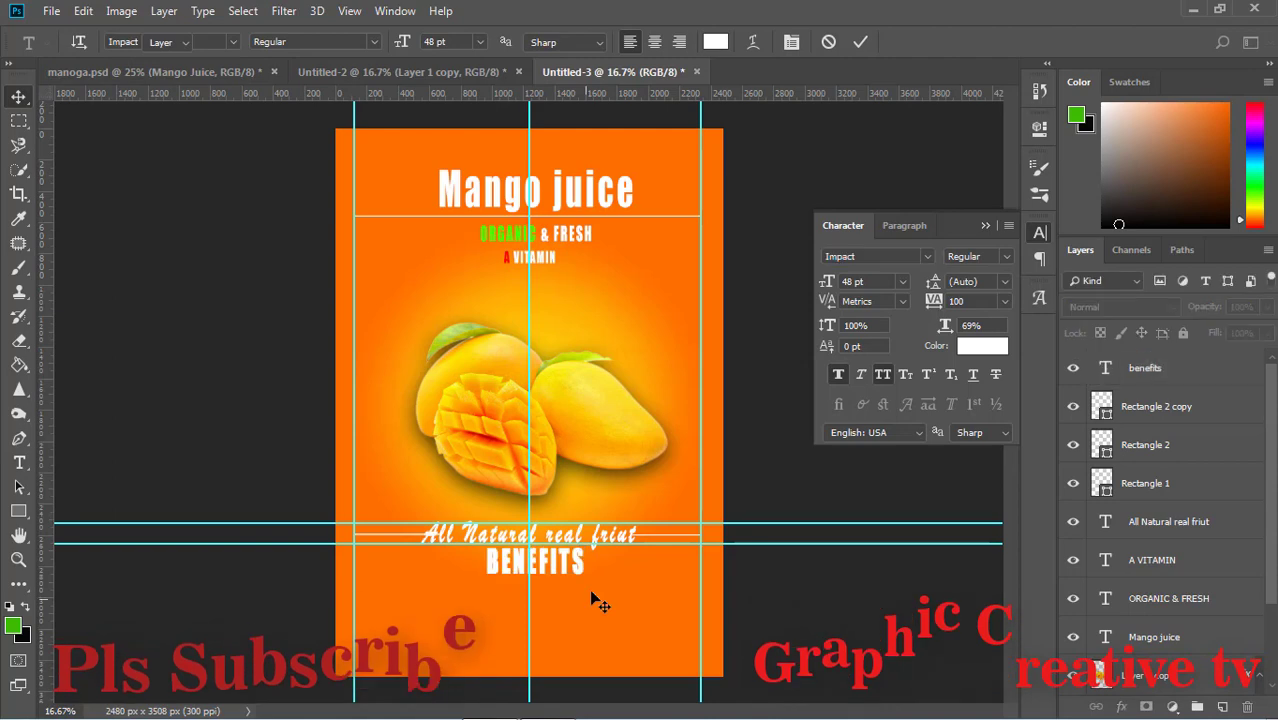
# - Centre the BENEFITS heading under the tagline and set it to 36 pt
pyautogui.moveTo(591, 598); pyautogui.dragTo(572, 572)
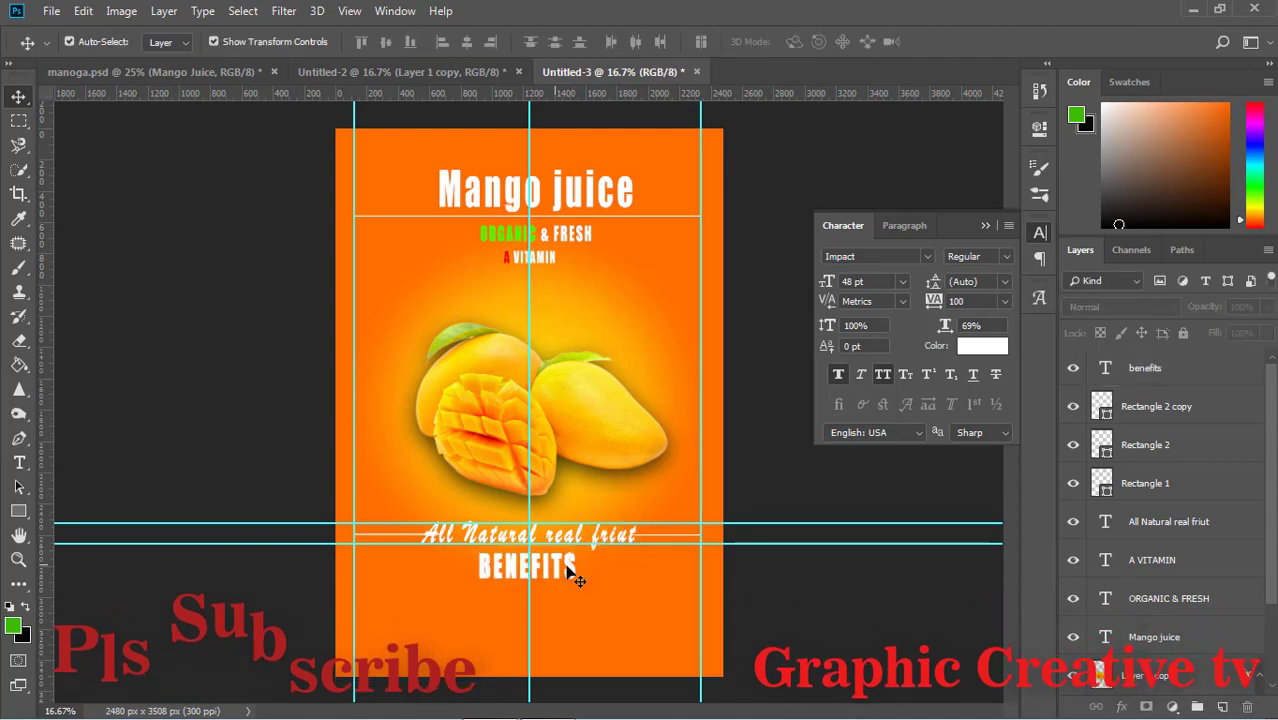
pyautogui.click(582, 572)
pyautogui.click(540, 567)
pyautogui.click(902, 281)
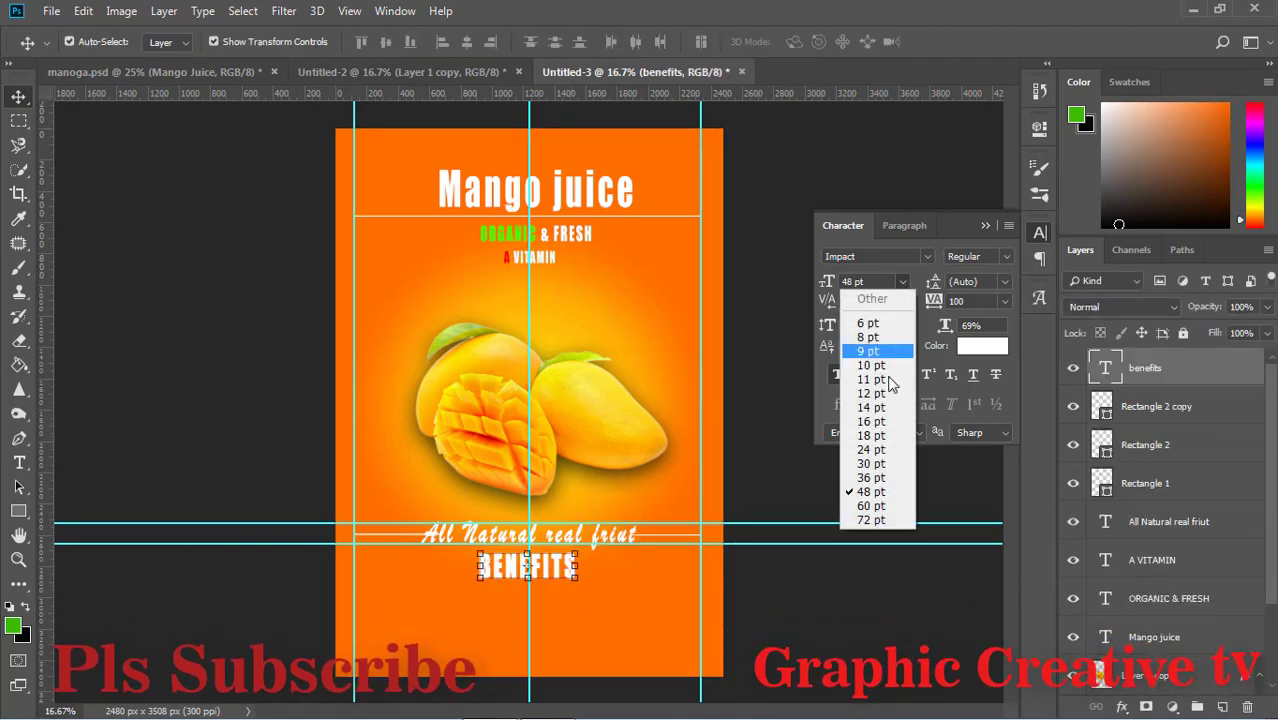
pyautogui.click(885, 478)
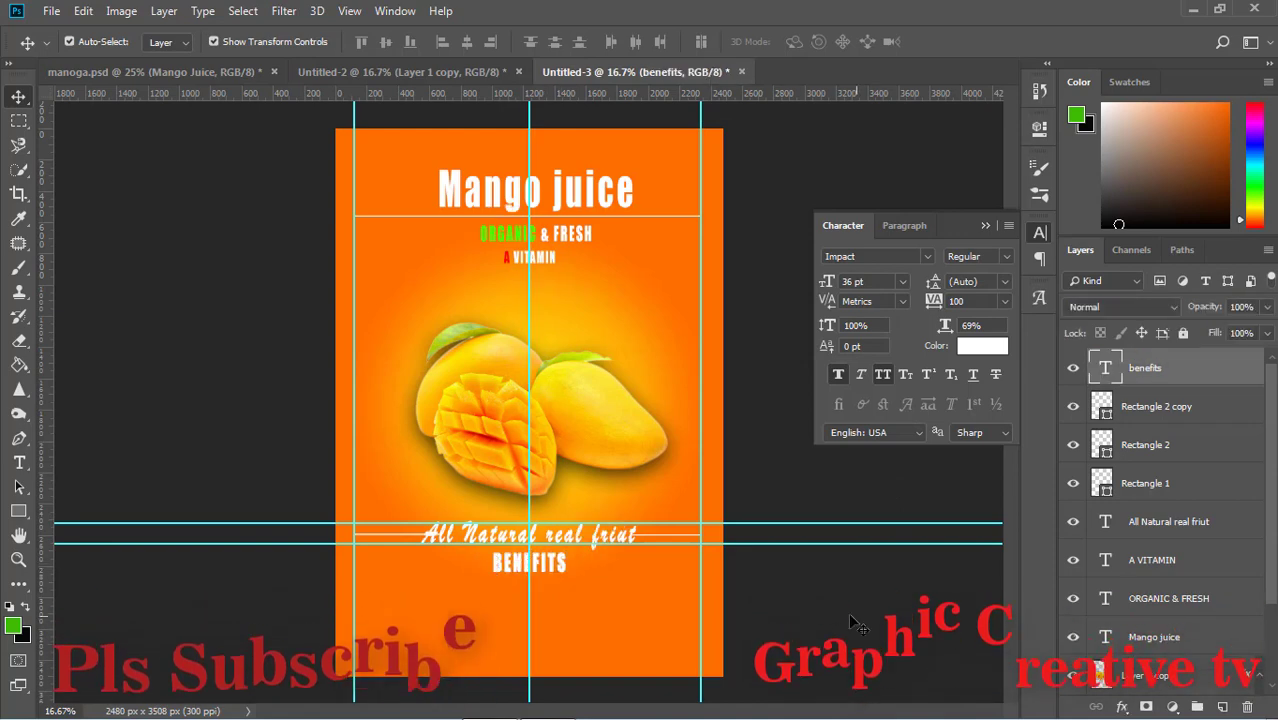
pyautogui.click(487, 71)
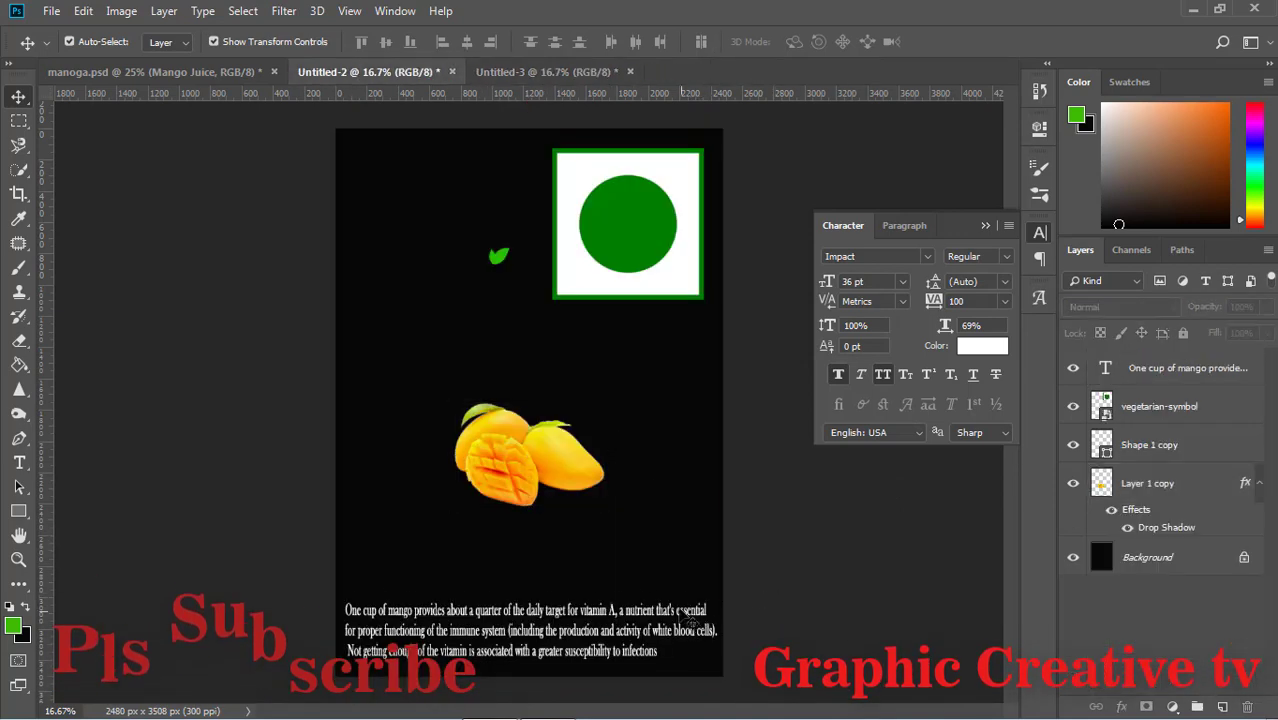
# - Copy the vitamin paragraph onto the poster, add a 2420 px guide, and nudge it up
pyautogui.moveTo(600, 625)
pyautogui.mouseDown()
pyautogui.moveTo(528, 68)
pyautogui.moveTo(625, 615)
pyautogui.moveTo(604, 627)
pyautogui.mouseUp()
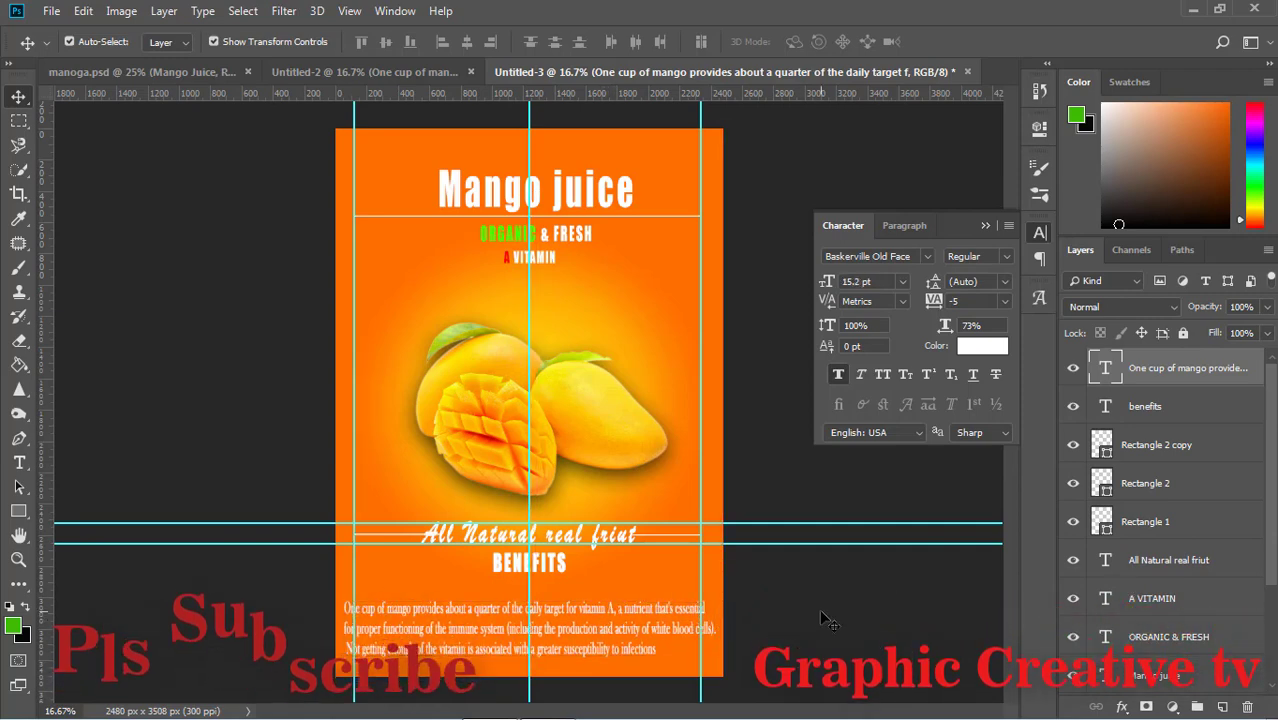
pyautogui.click(350, 306)
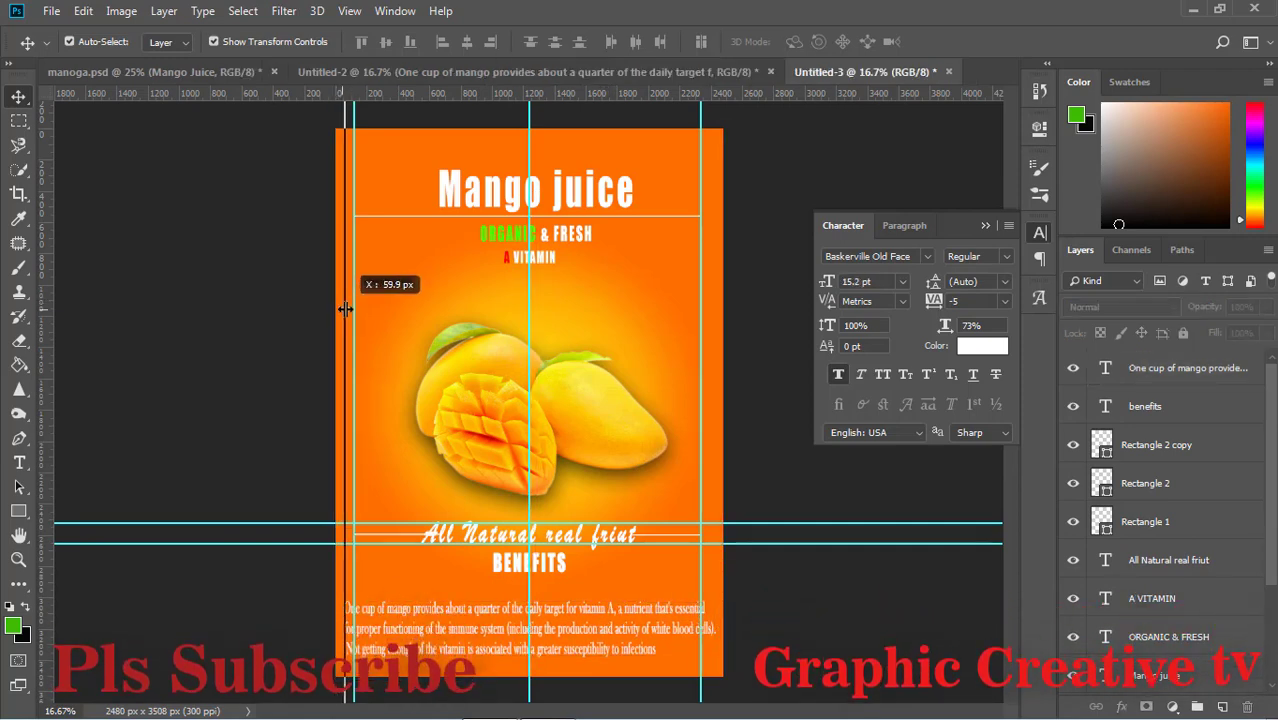
pyautogui.moveTo(700, 343); pyautogui.dragTo(714, 343)
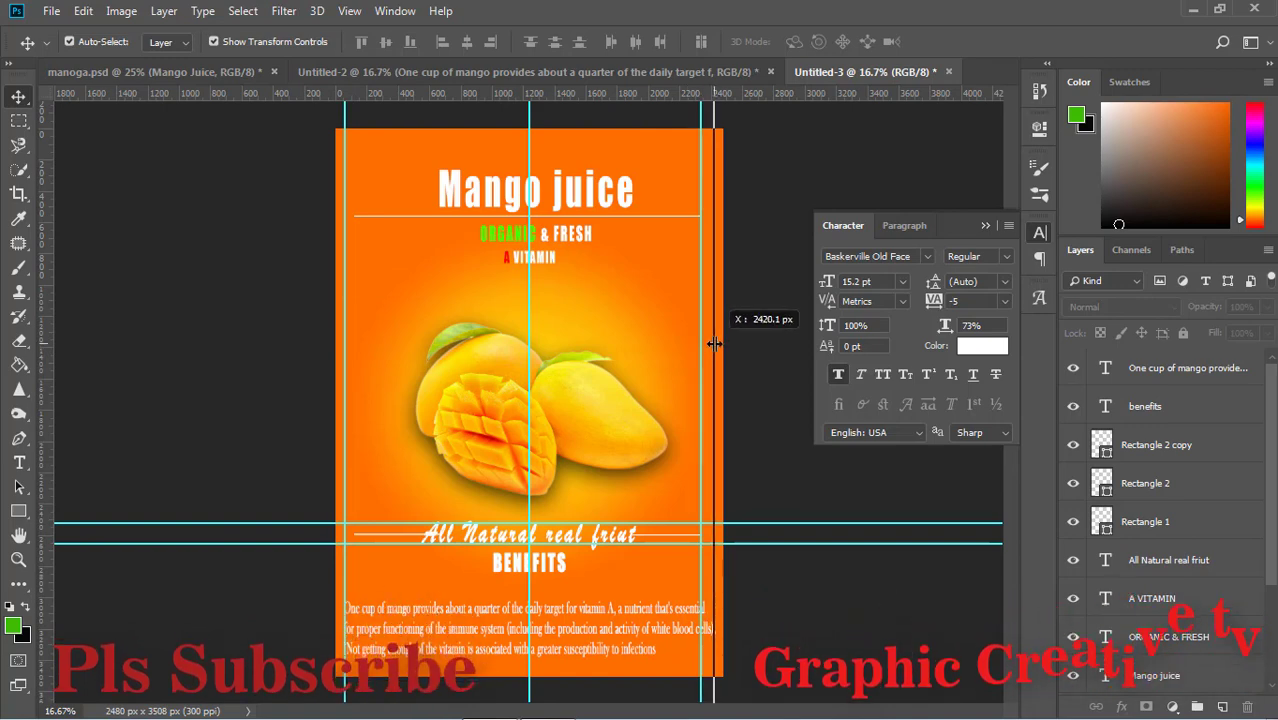
pyautogui.click(589, 607)
pyautogui.hotkey('shift', 'Up')
pyautogui.hotkey('shift', 'Up')
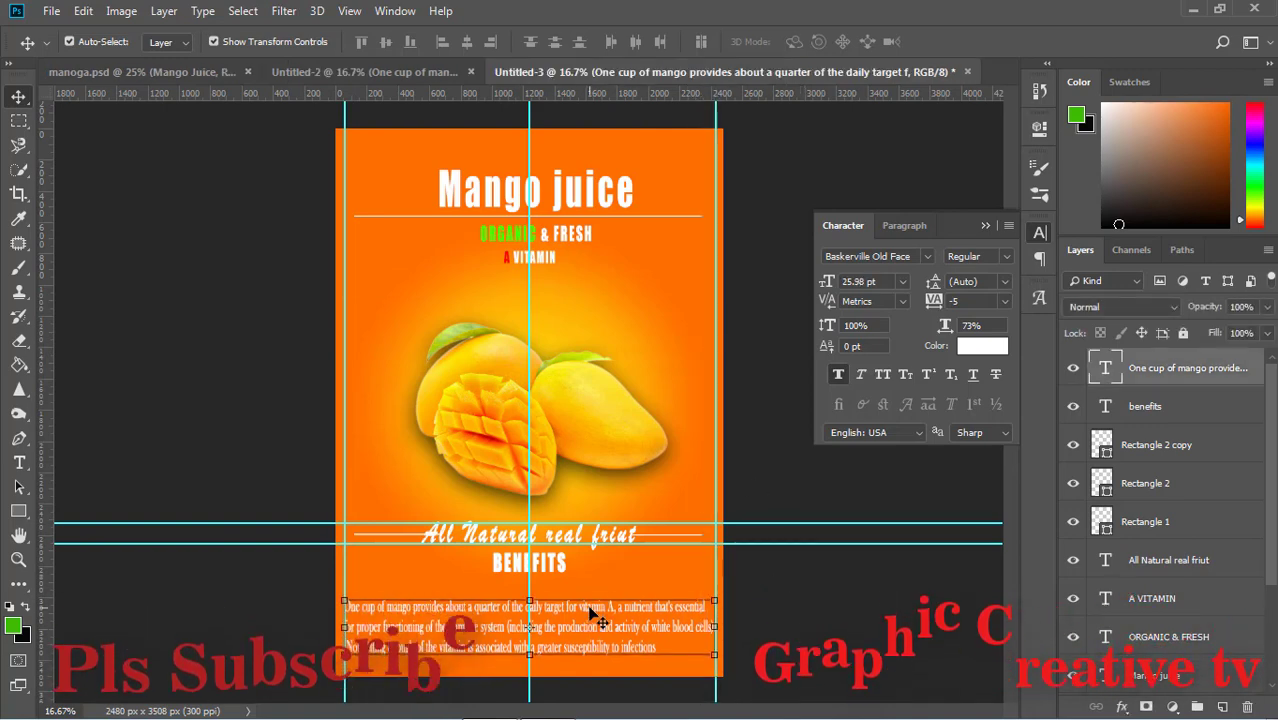
pyautogui.hotkey('shift', 'Up')
pyautogui.hotkey('shift', 'Up')
pyautogui.hotkey('shift', 'Up')
pyautogui.hotkey('shift', 'Up')
pyautogui.hotkey('shift', 'Up')
pyautogui.hotkey('shift', 'Up')
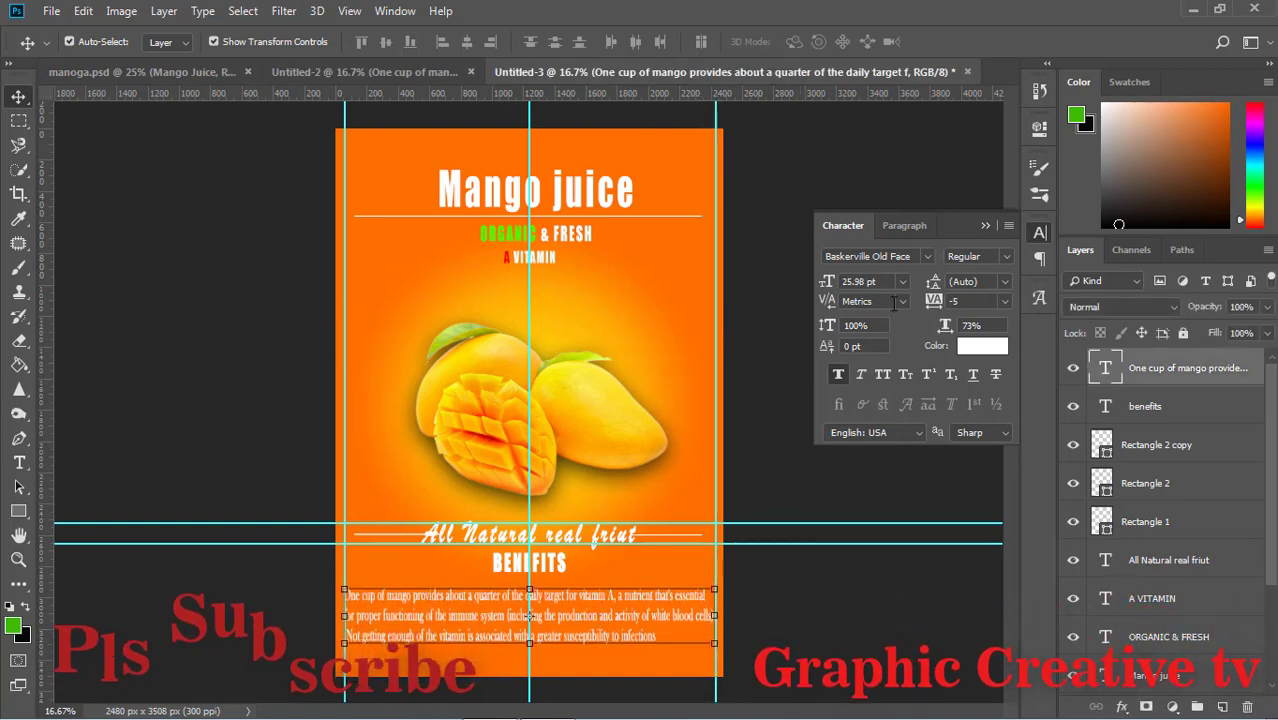
# - Set the paragraph's horizontal scale to 72%
pyautogui.click(903, 282)
pyautogui.click(904, 284)
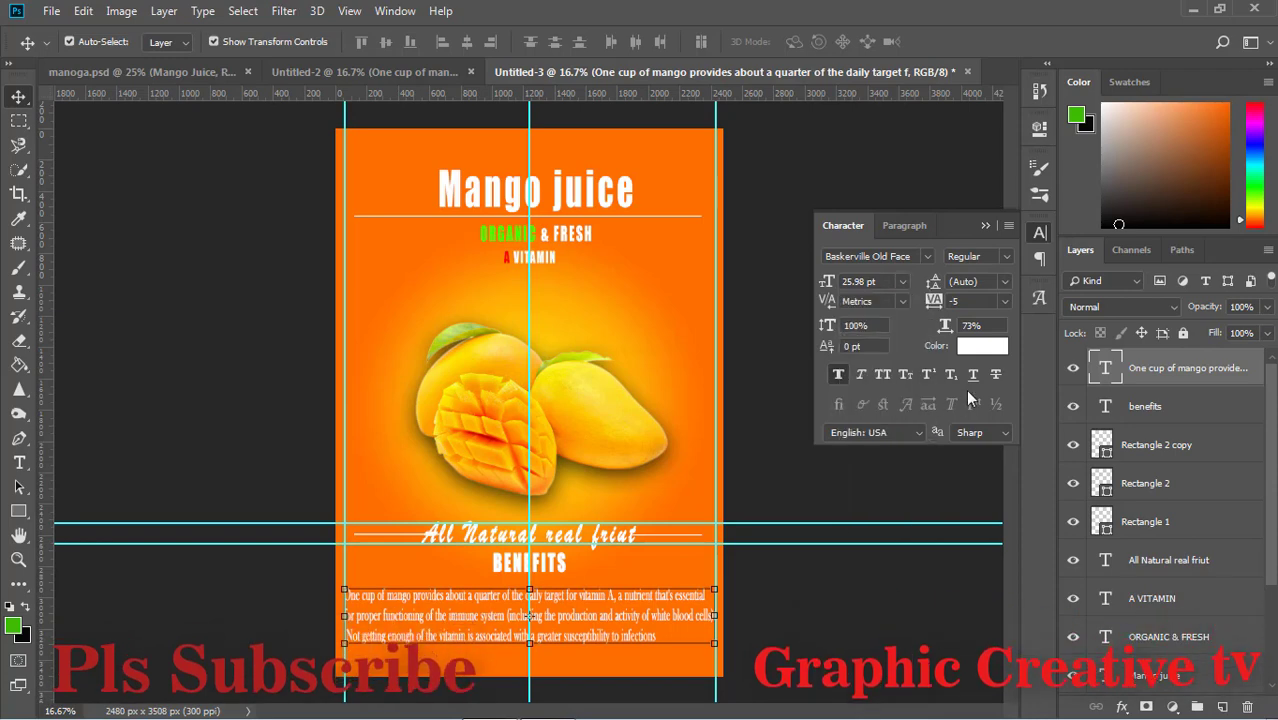
pyautogui.click(945, 325)
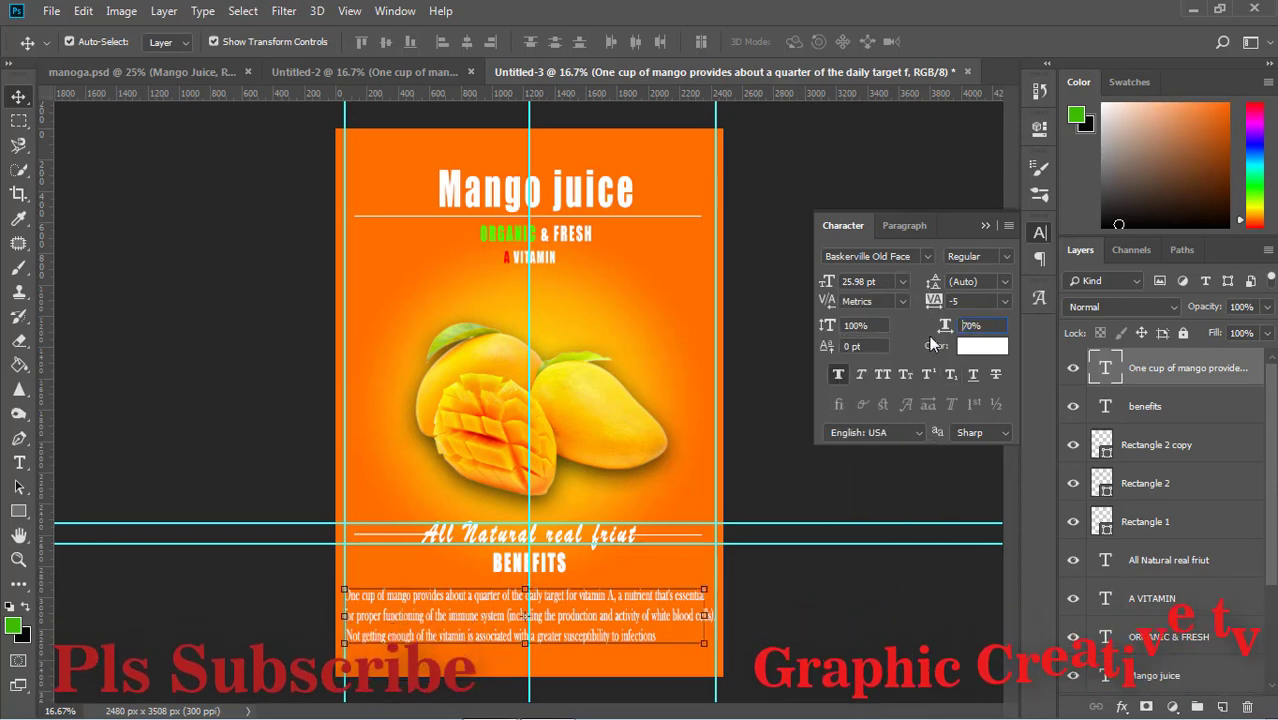
pyautogui.press('Up')
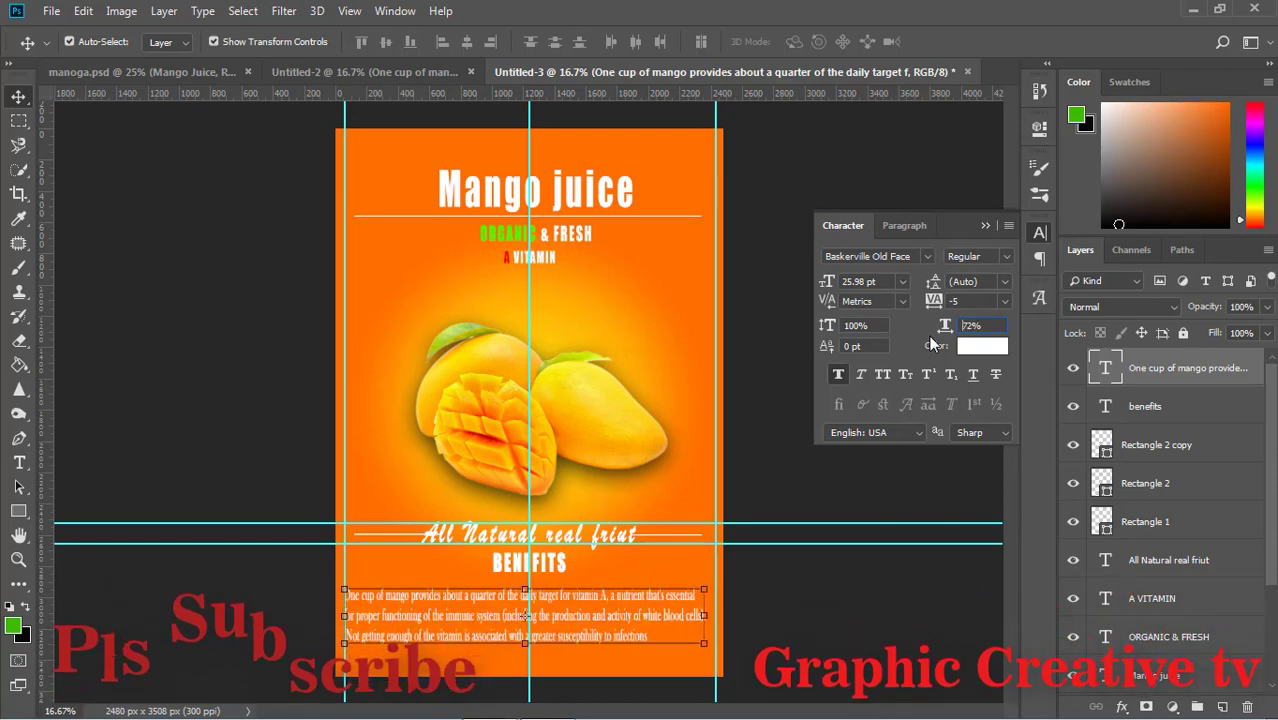
pyautogui.press('Up')
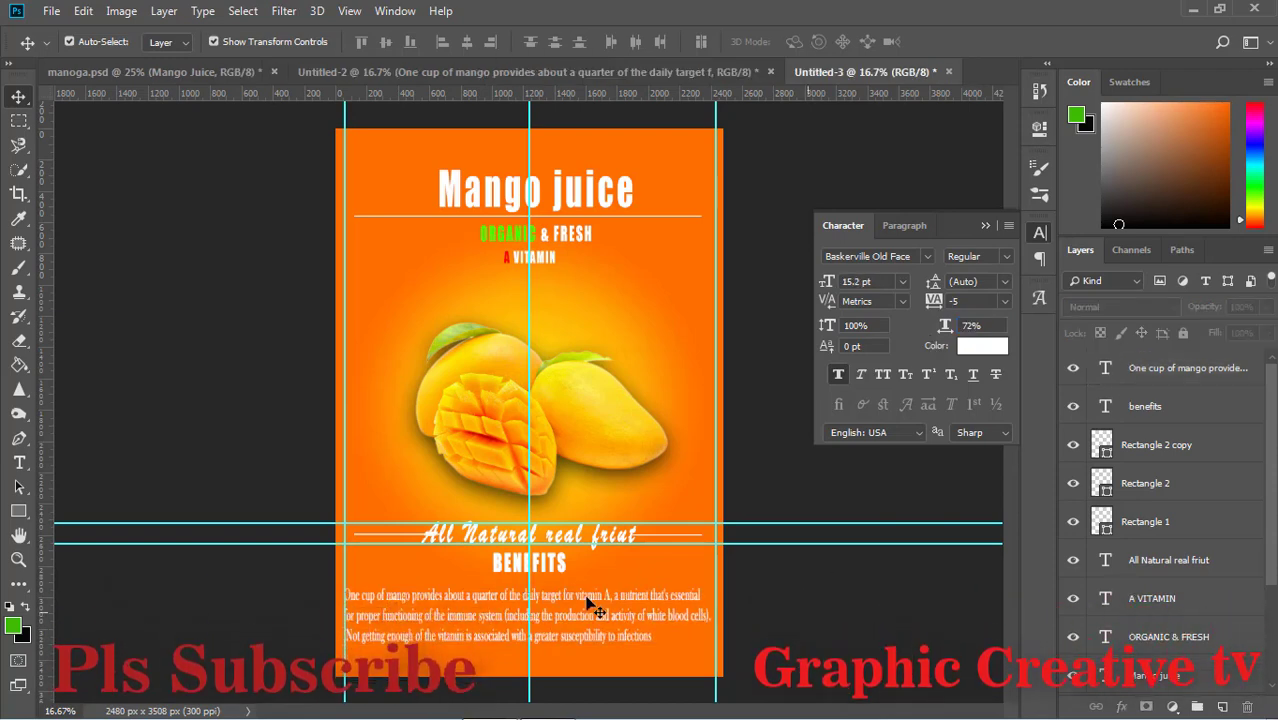
# - Shift the paragraph slightly right and stretch its vertical scale to 125%
pyautogui.moveTo(587, 600); pyautogui.dragTo(594, 605)
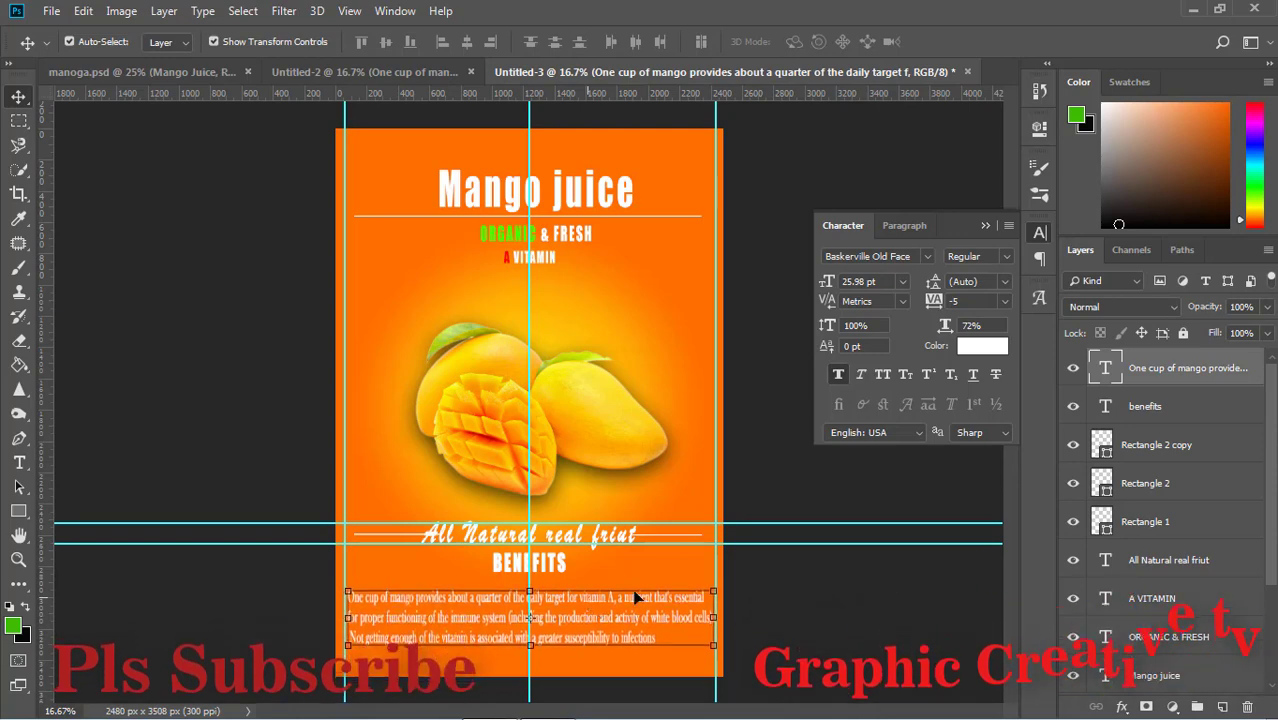
pyautogui.press('Up')
pyautogui.press('Up')
pyautogui.press('Up')
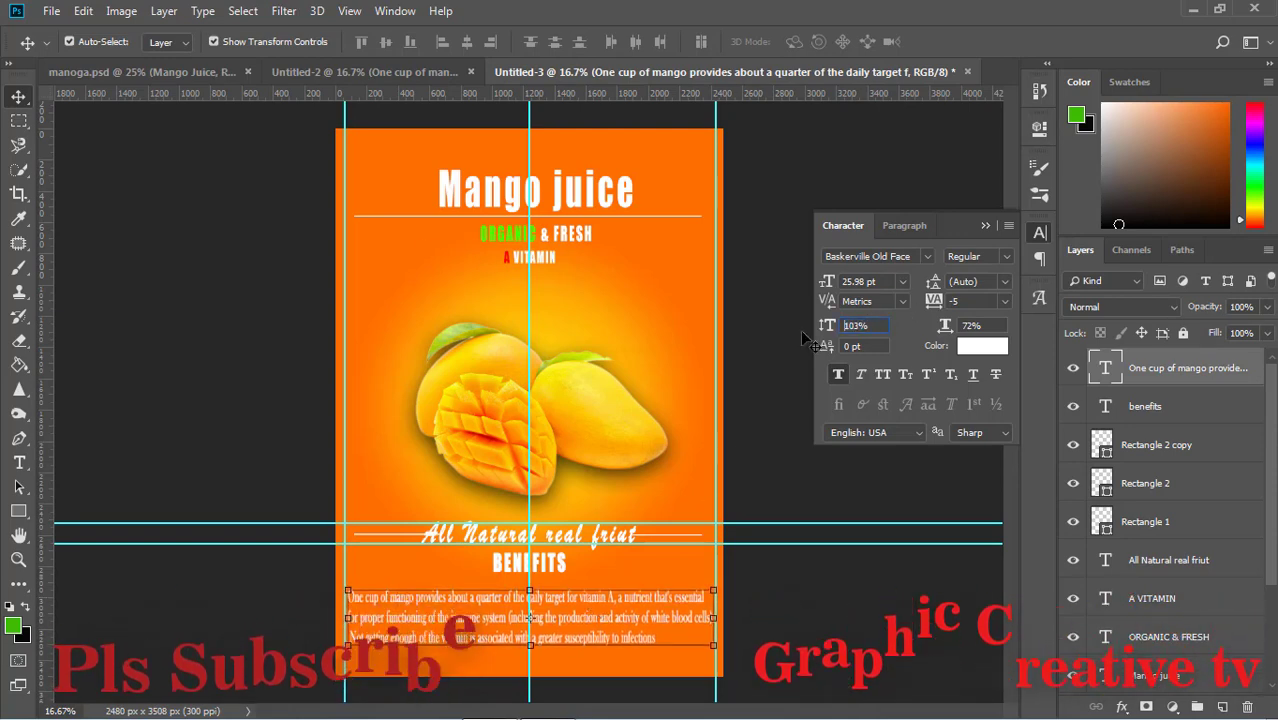
pyautogui.press('Up')
pyautogui.press('Up')
pyautogui.press('Up')
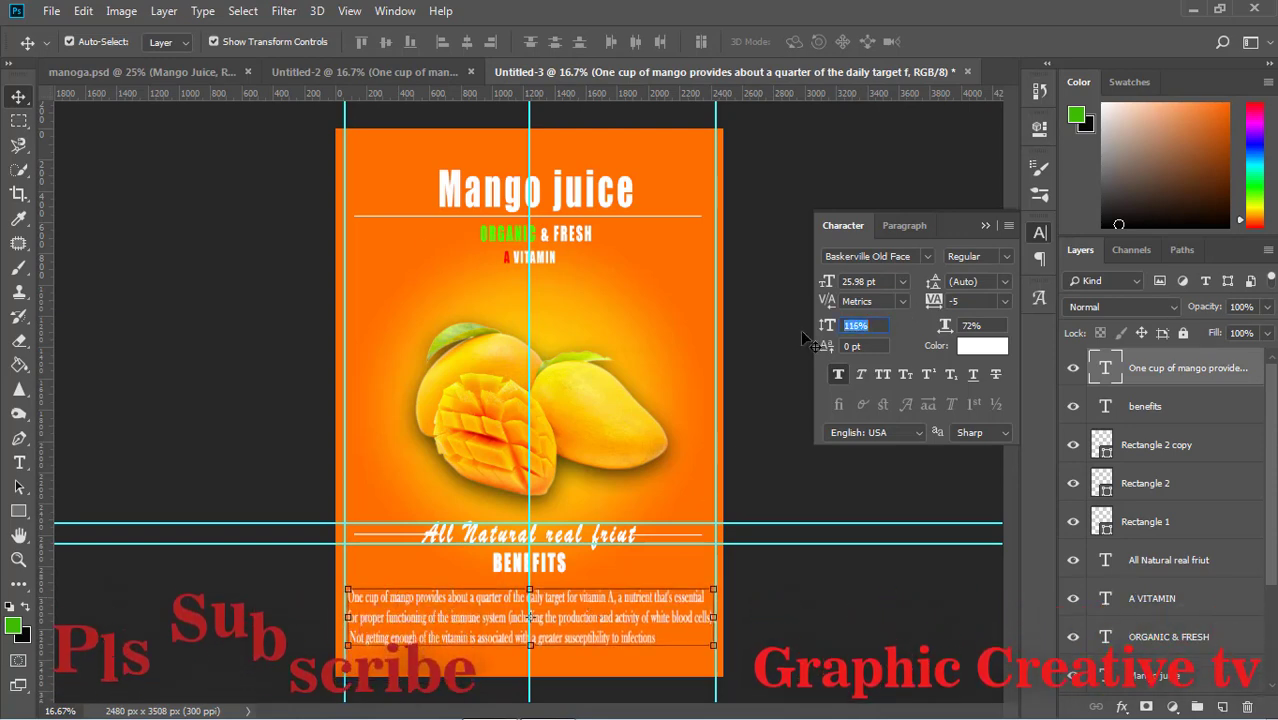
pyautogui.write('125')
pyautogui.press('Return')
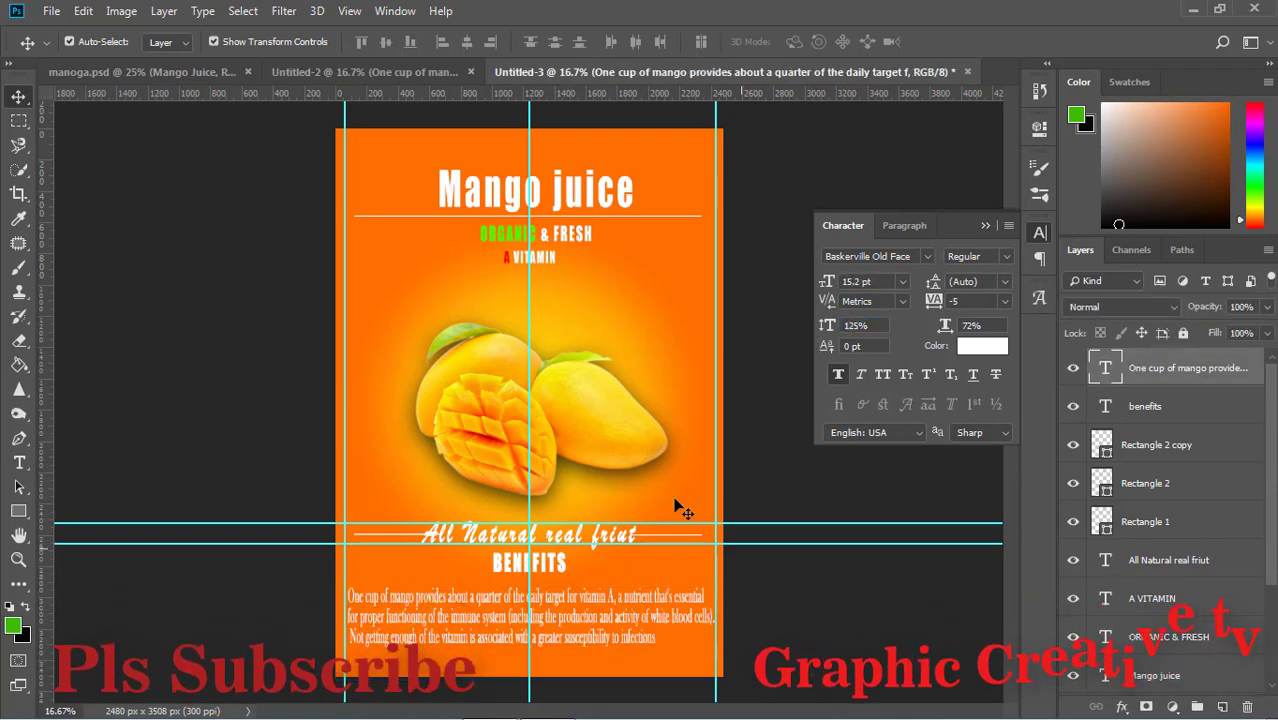
pyautogui.click(349, 71)
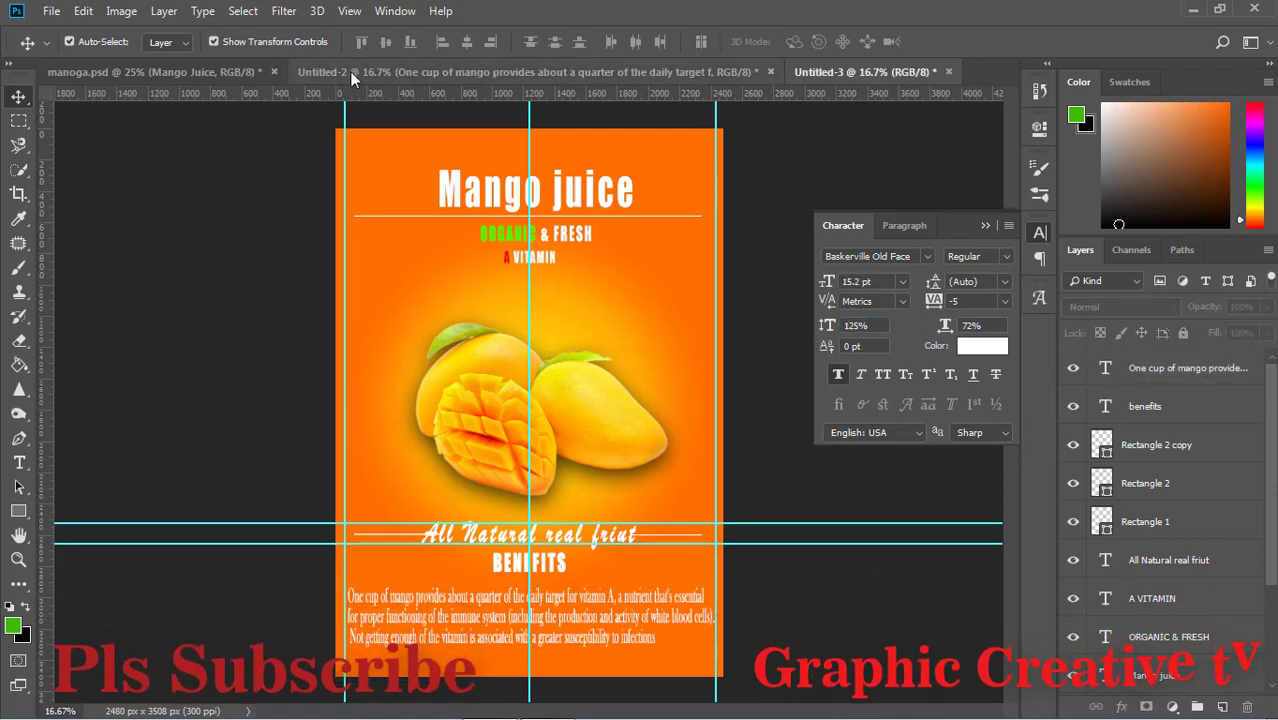
# - Bring the vegetarian symbol over, shrink it to 162 × 162 px, and place it beside ORGANIC & FRESH
pyautogui.click(693, 78)
pyautogui.moveTo(630, 230)
pyautogui.mouseDown()
pyautogui.moveTo(815, 83)
pyautogui.moveTo(420, 273)
pyautogui.mouseUp()
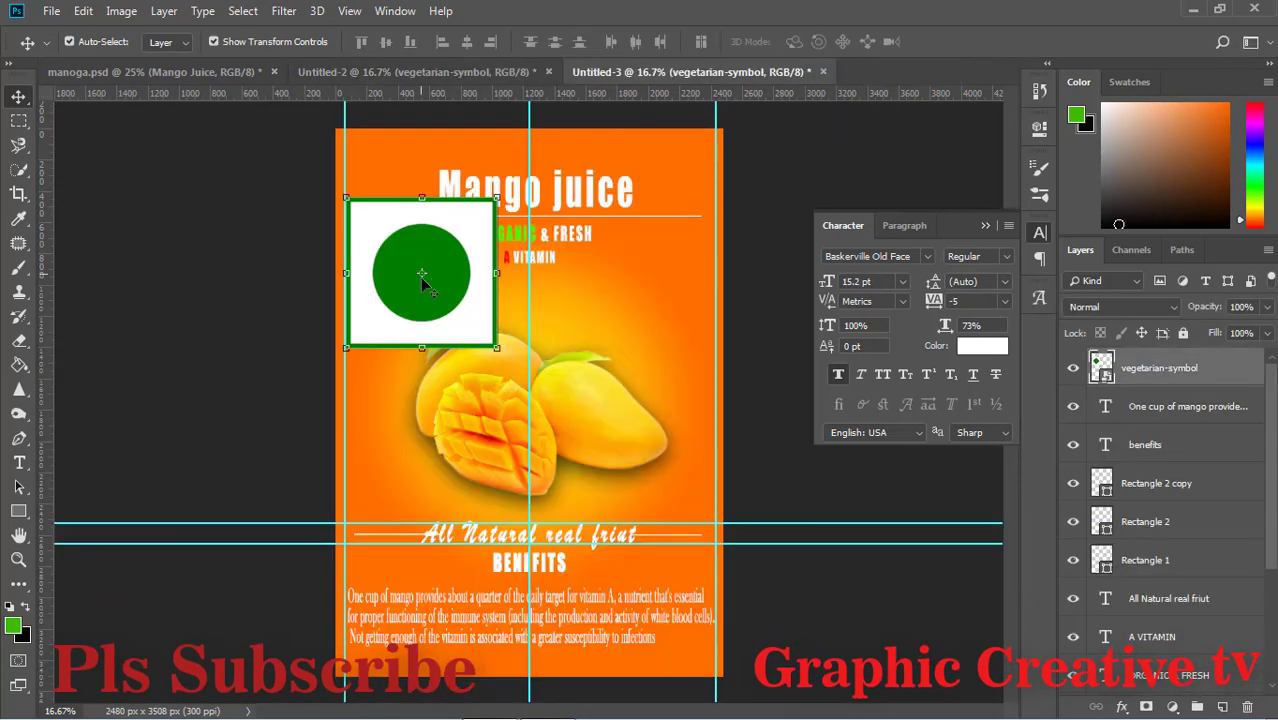
pyautogui.hotkey('ctrl', 't')
pyautogui.moveTo(490, 204)
pyautogui.mouseDown()
pyautogui.moveTo(490, 262)
pyautogui.moveTo(371, 385)
pyautogui.mouseUp()
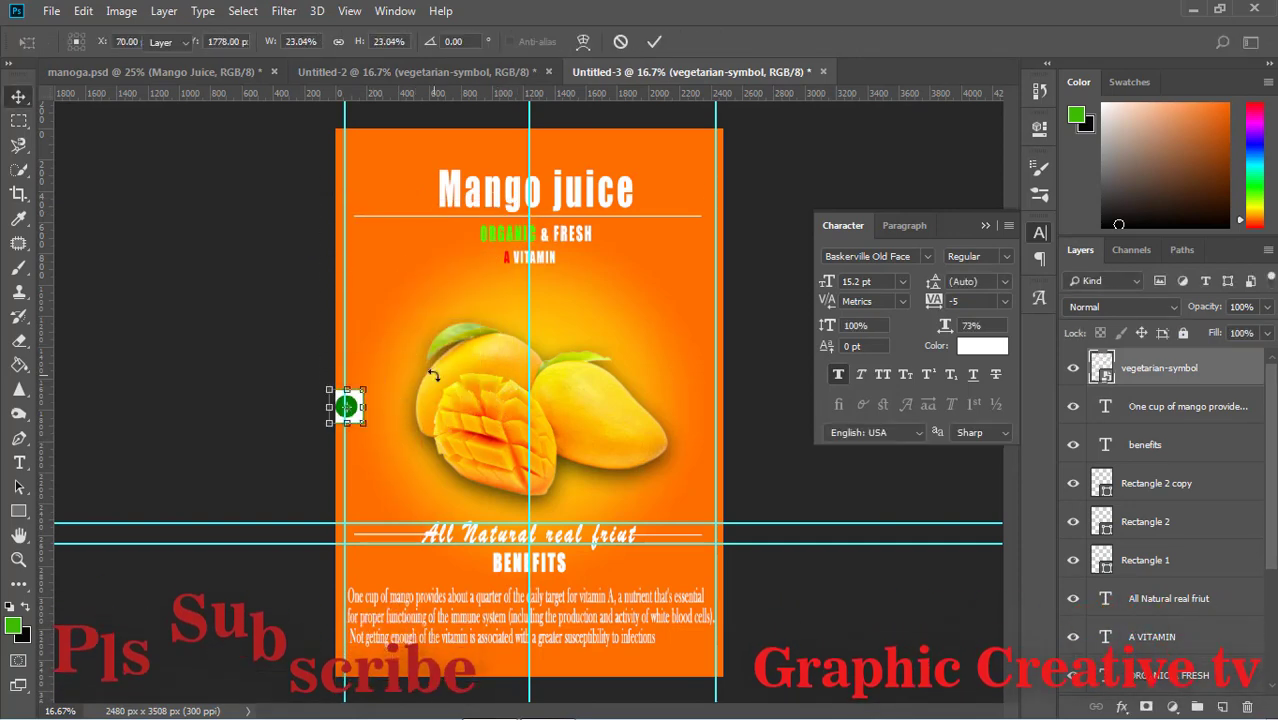
pyautogui.press('Return')
pyautogui.moveTo(360, 398)
pyautogui.mouseDown()
pyautogui.moveTo(418, 302)
pyautogui.moveTo(384, 284)
pyautogui.mouseUp()
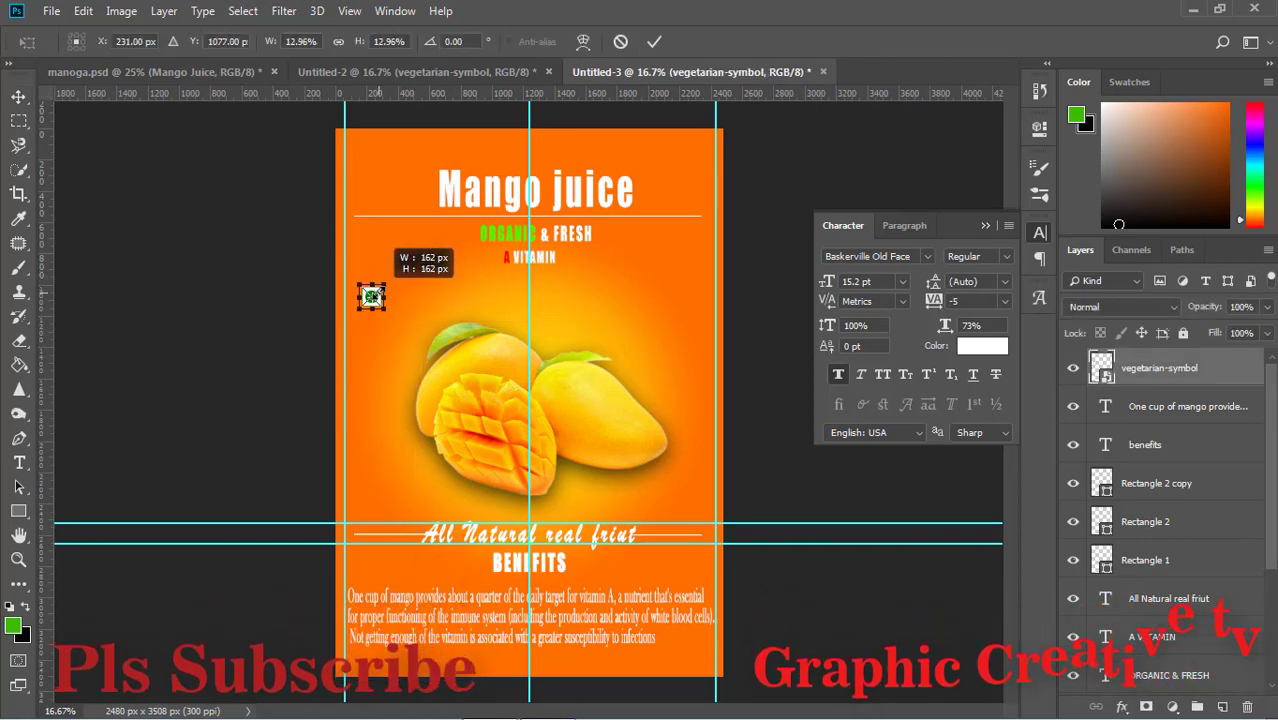
pyautogui.press('Return')
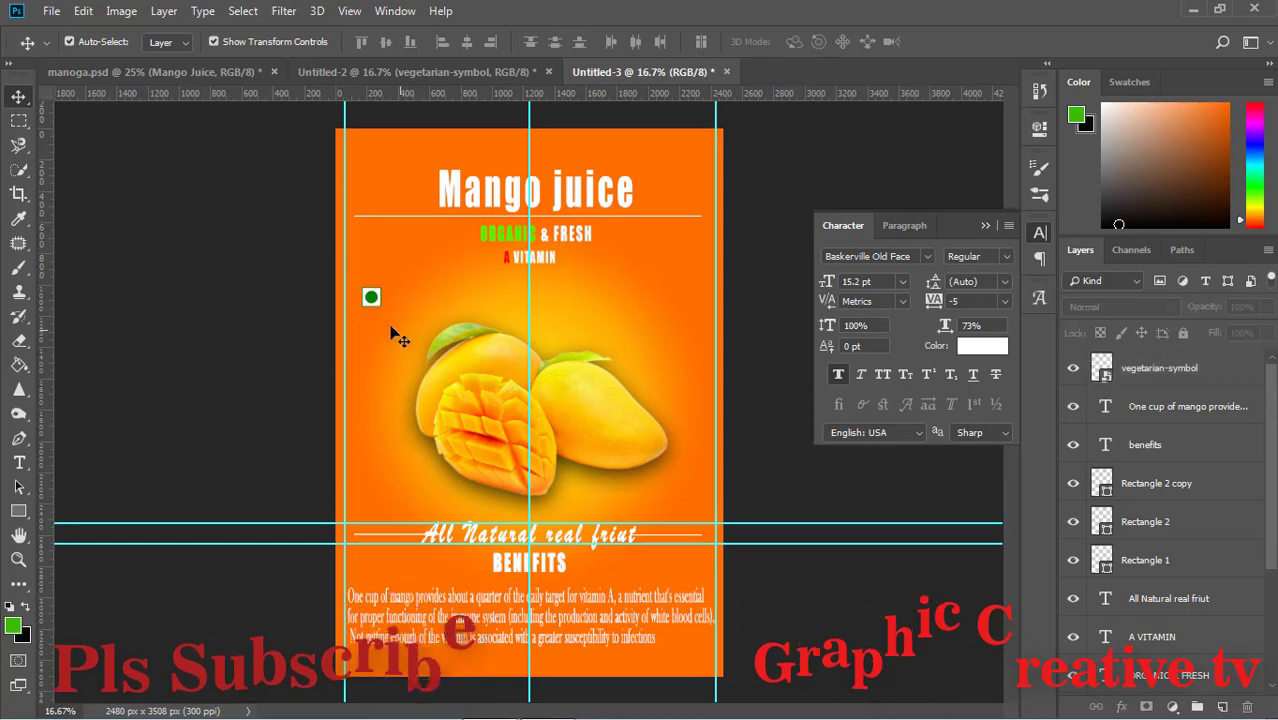
pyautogui.moveTo(372, 298); pyautogui.dragTo(371, 289)
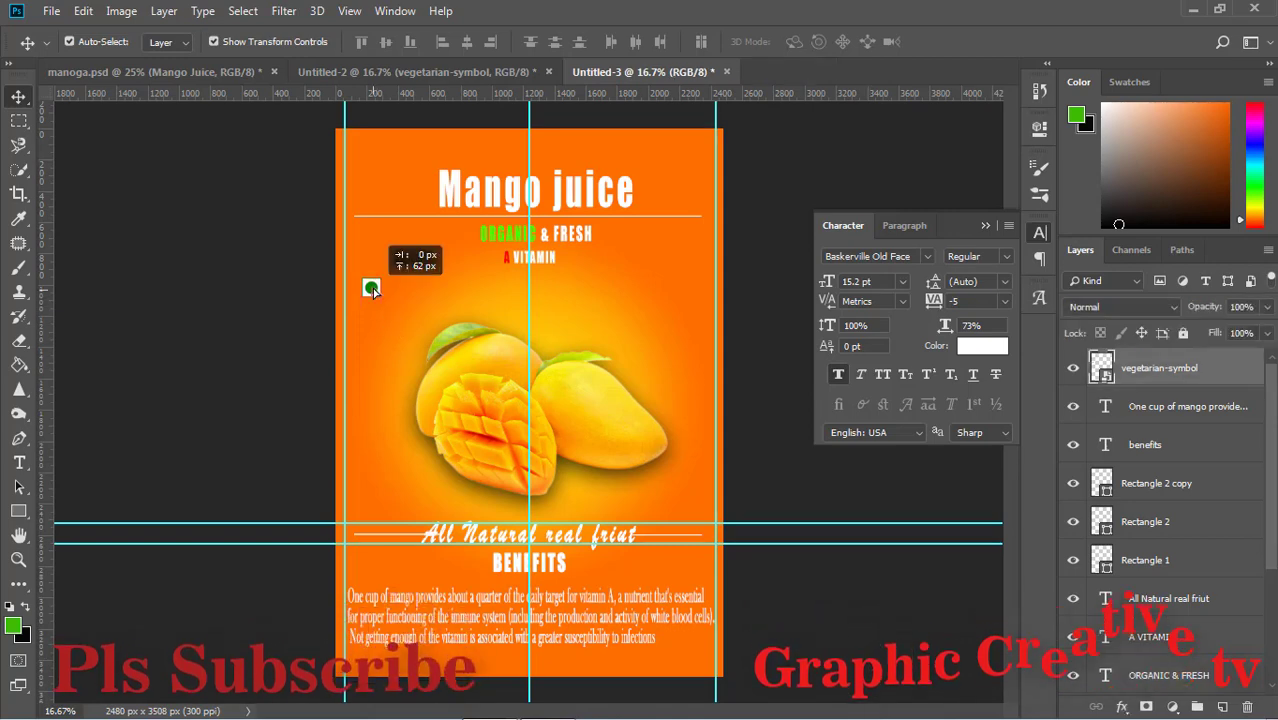
# - Select the BENEFITS heading and paragraph to check their placement
pyautogui.click(546, 566)
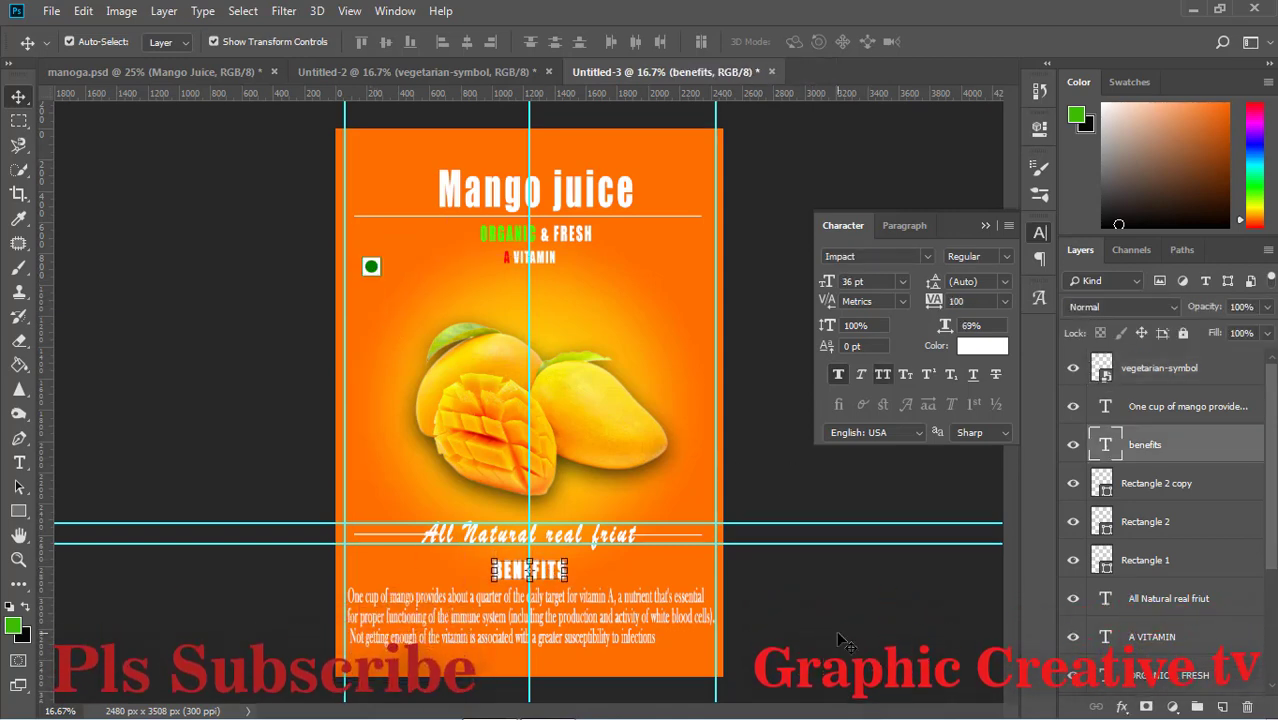
pyautogui.click(640, 624)
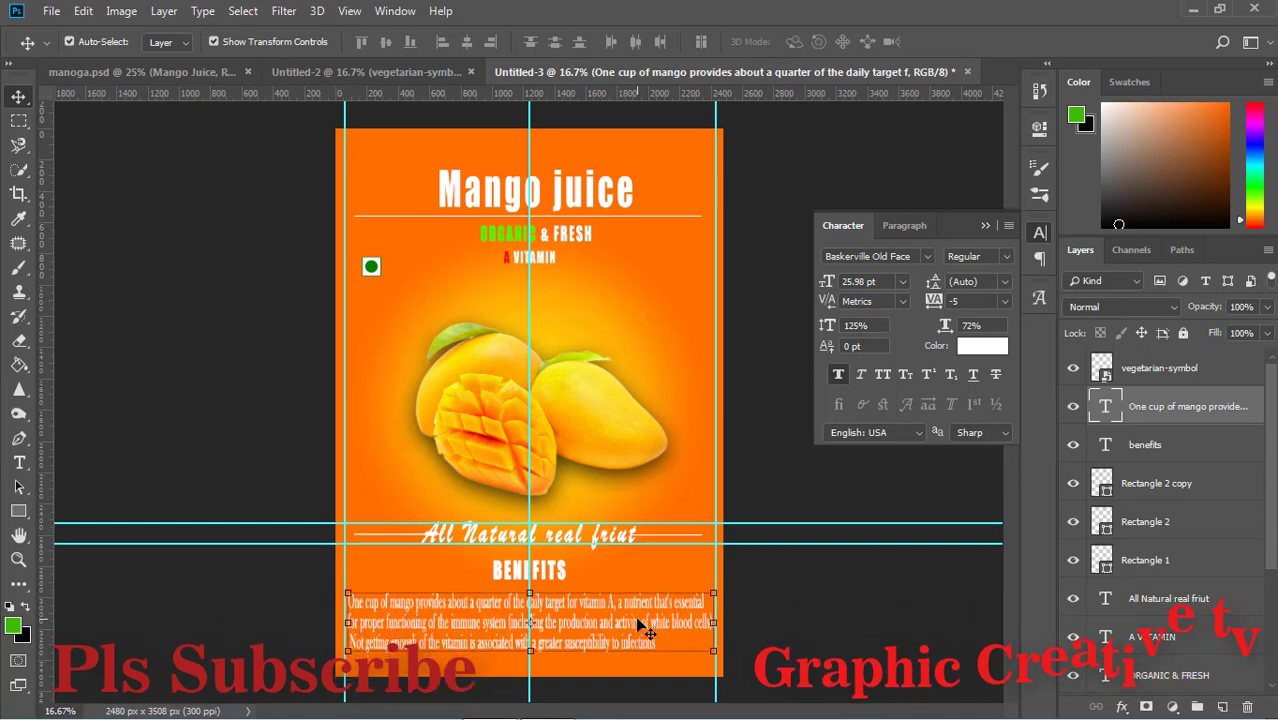
pyautogui.click(778, 612)
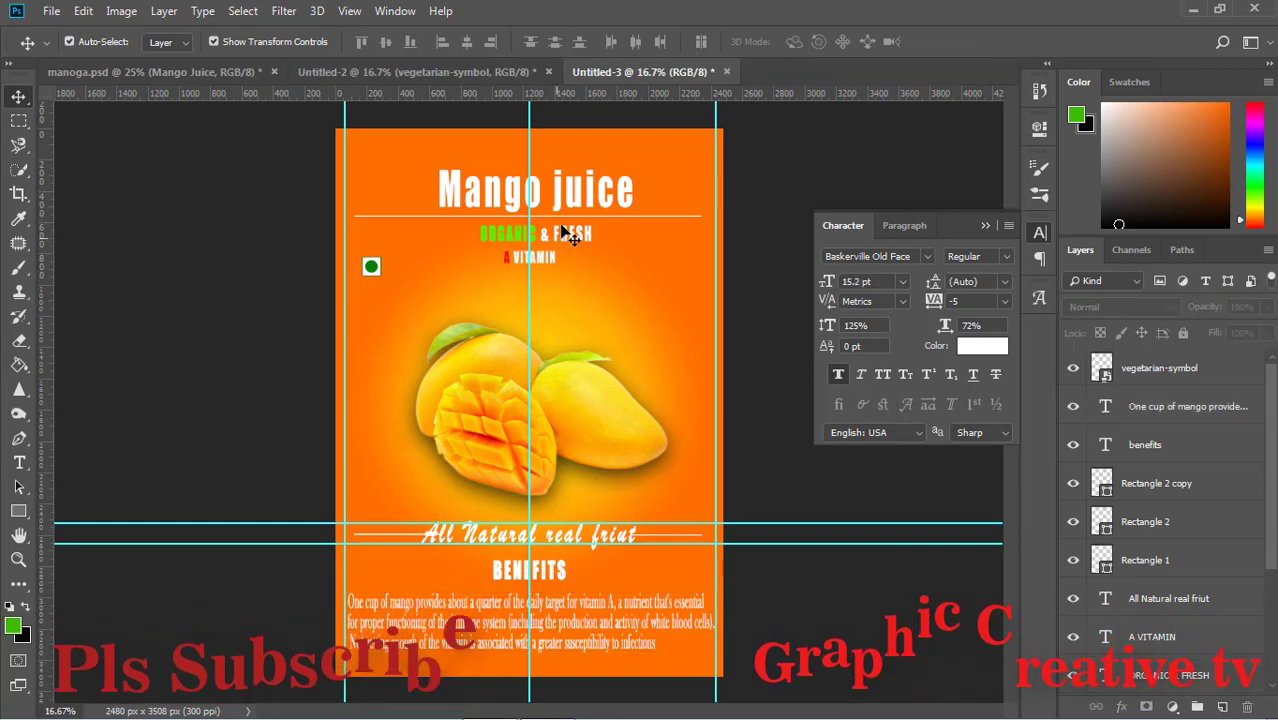
pyautogui.click(578, 201)
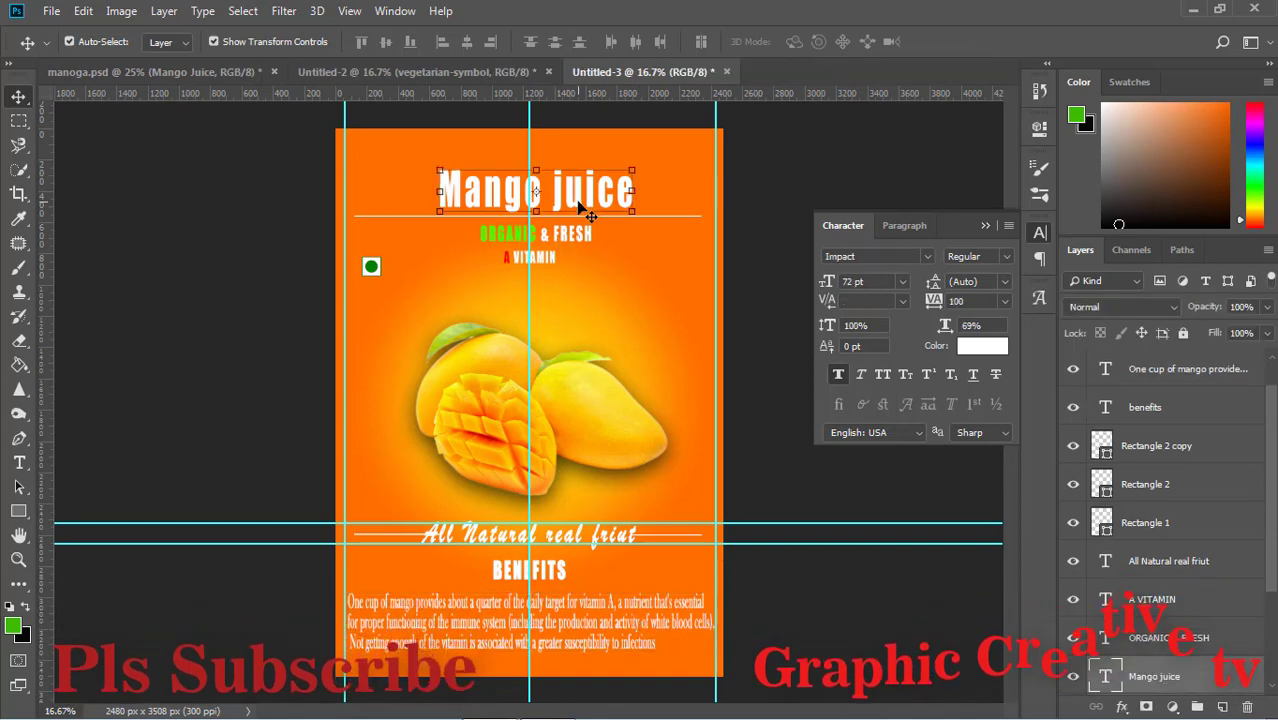
# - Make the title all-caps MANGO JUICE at 80% horizontal scale, nudged slightly left
pyautogui.click(886, 374)
pyautogui.click(886, 374)
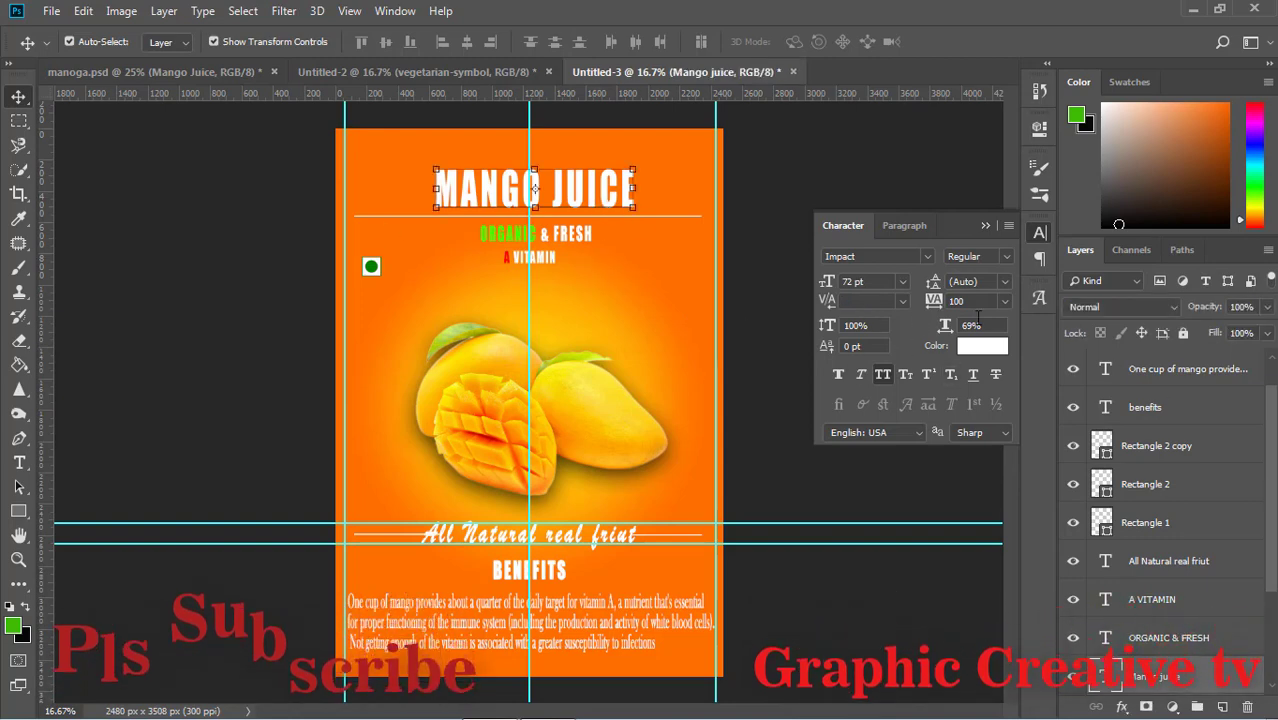
pyautogui.press('Up')
pyautogui.press('Up')
pyautogui.press('Up')
pyautogui.press('Up')
pyautogui.press('Up')
pyautogui.press('Up')
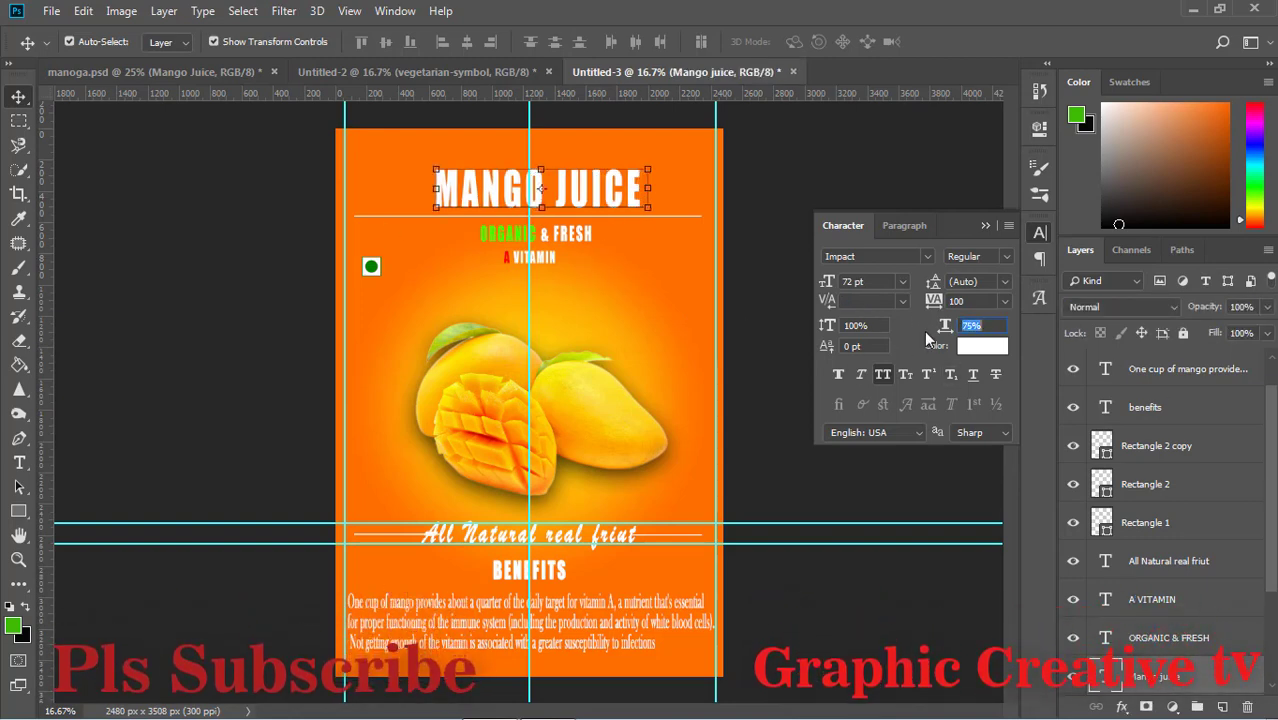
pyautogui.press('Up')
pyautogui.press('Up')
pyautogui.press('Up')
pyautogui.press('Up')
pyautogui.press('Up')
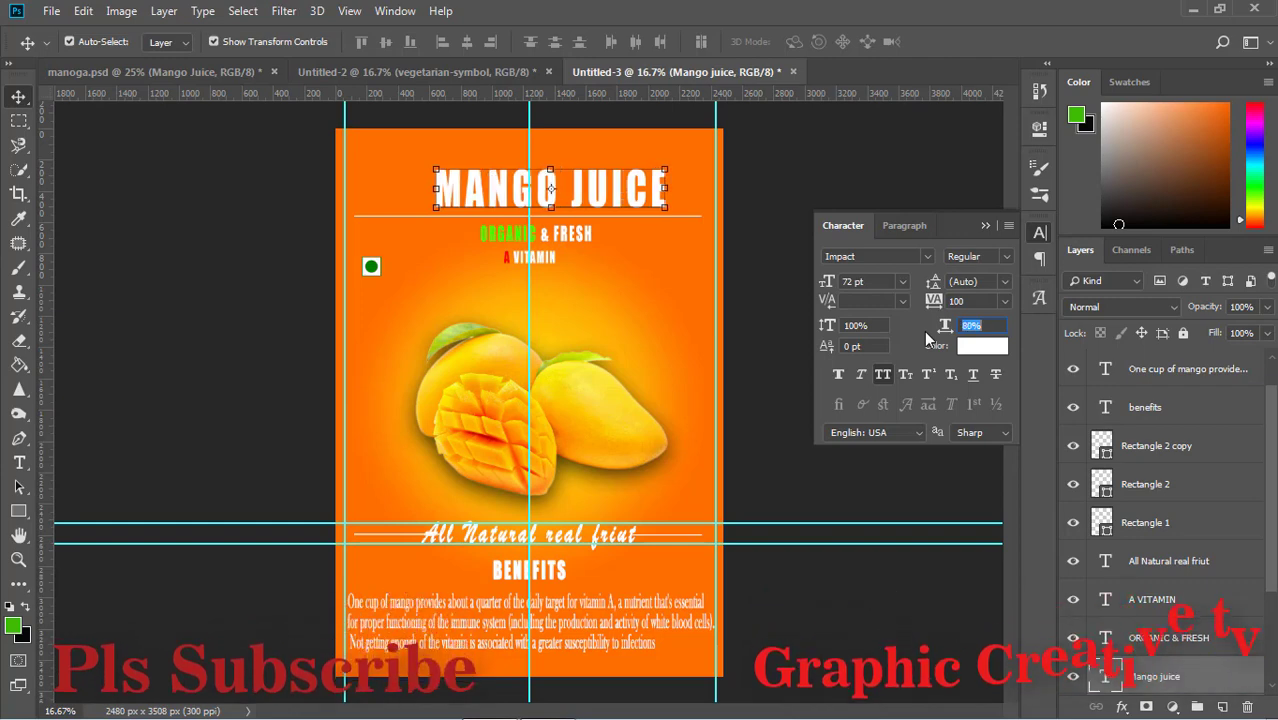
pyautogui.moveTo(598, 197); pyautogui.dragTo(579, 198)
pyautogui.click(775, 249)
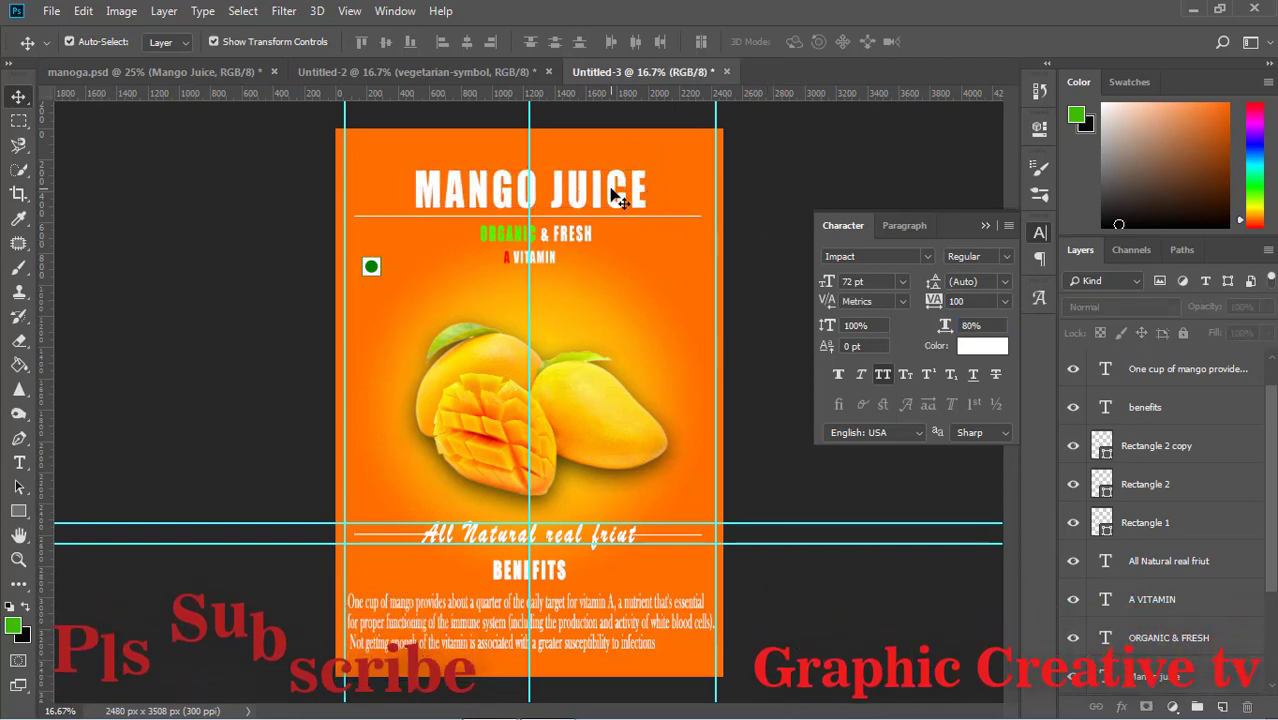
# - Bring the leaf from Untitled-2, enlarge it slightly, and set it above the M of MANGO
pyautogui.click(474, 72)
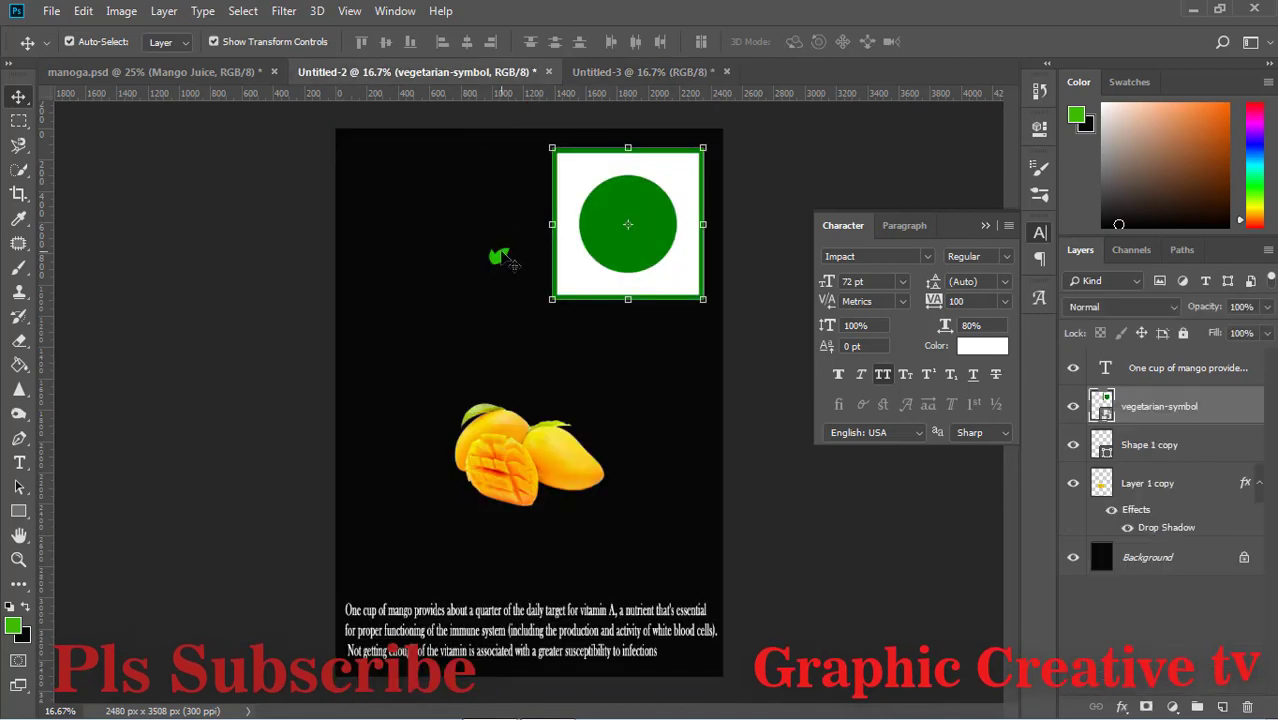
pyautogui.moveTo(502, 262)
pyautogui.mouseDown()
pyautogui.moveTo(561, 110)
pyautogui.moveTo(431, 155)
pyautogui.moveTo(445, 163)
pyautogui.moveTo(465, 148)
pyautogui.mouseUp()
pyautogui.hotkey('ctrl', 't')
pyautogui.press('Return')
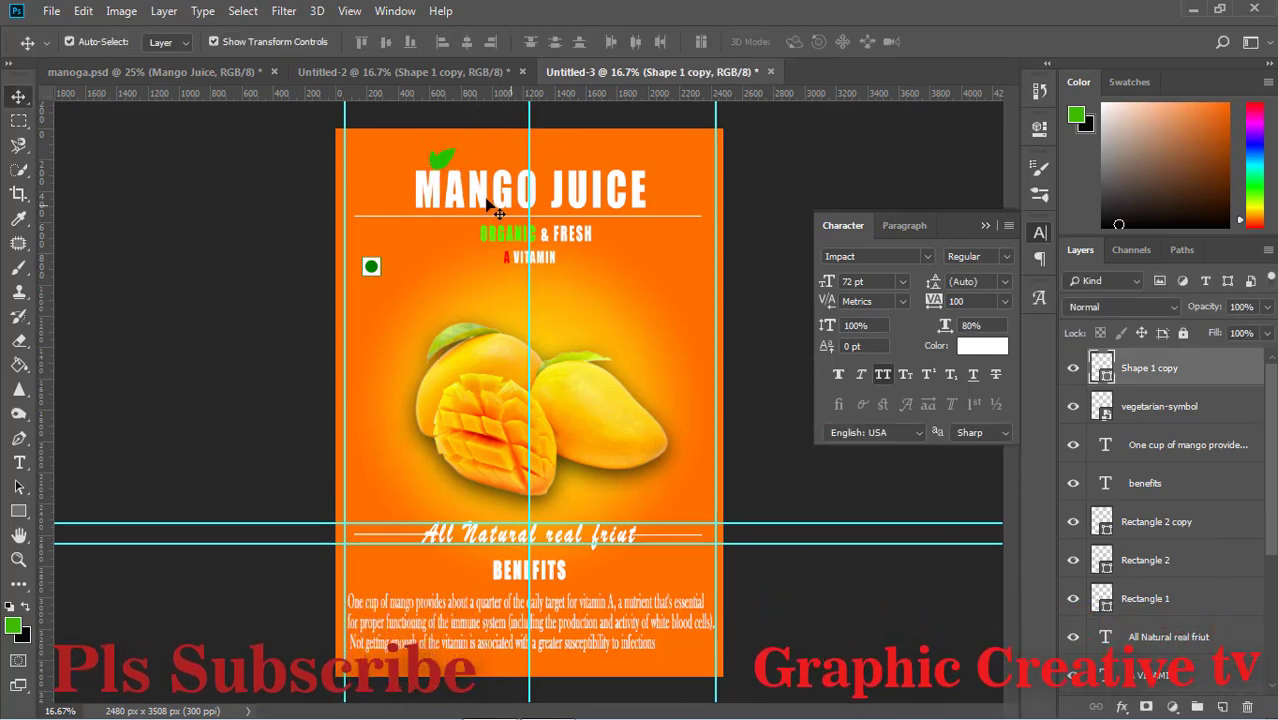
pyautogui.click(450, 162)
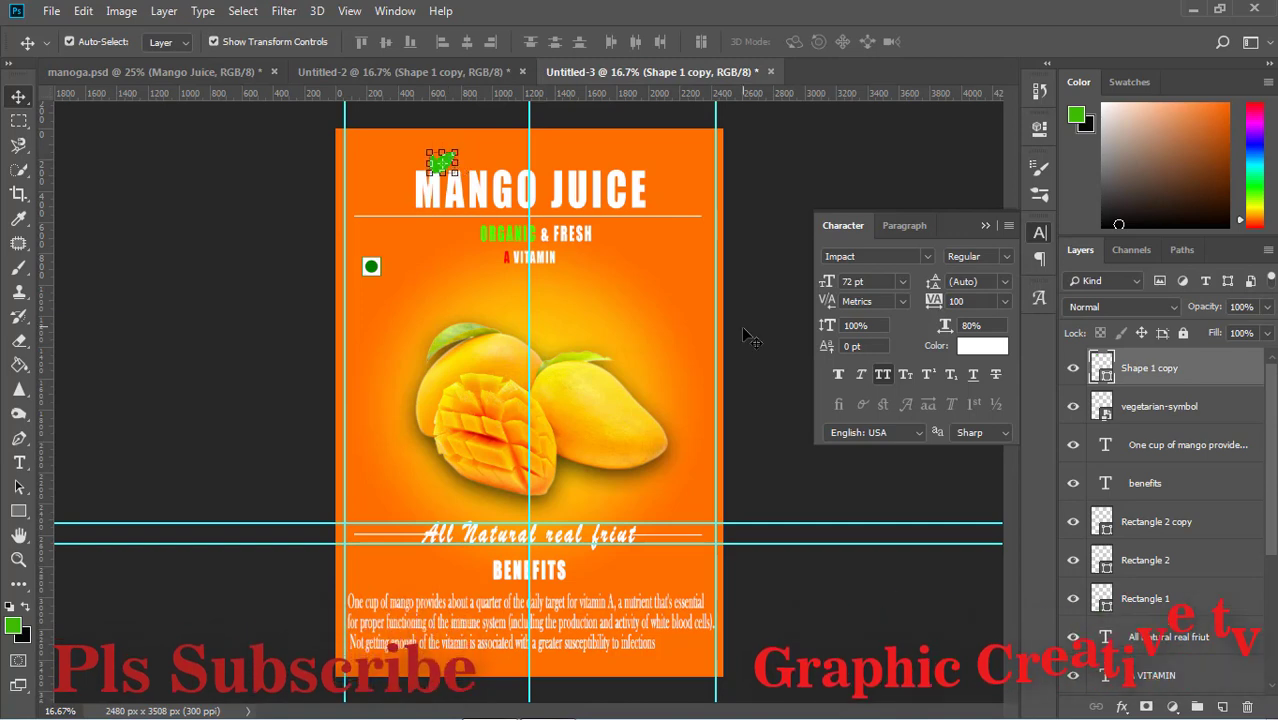
# - Select the paragraph, mango image, tagline line and tagline to check their placement
pyautogui.click(742, 352)
pyautogui.click(640, 615)
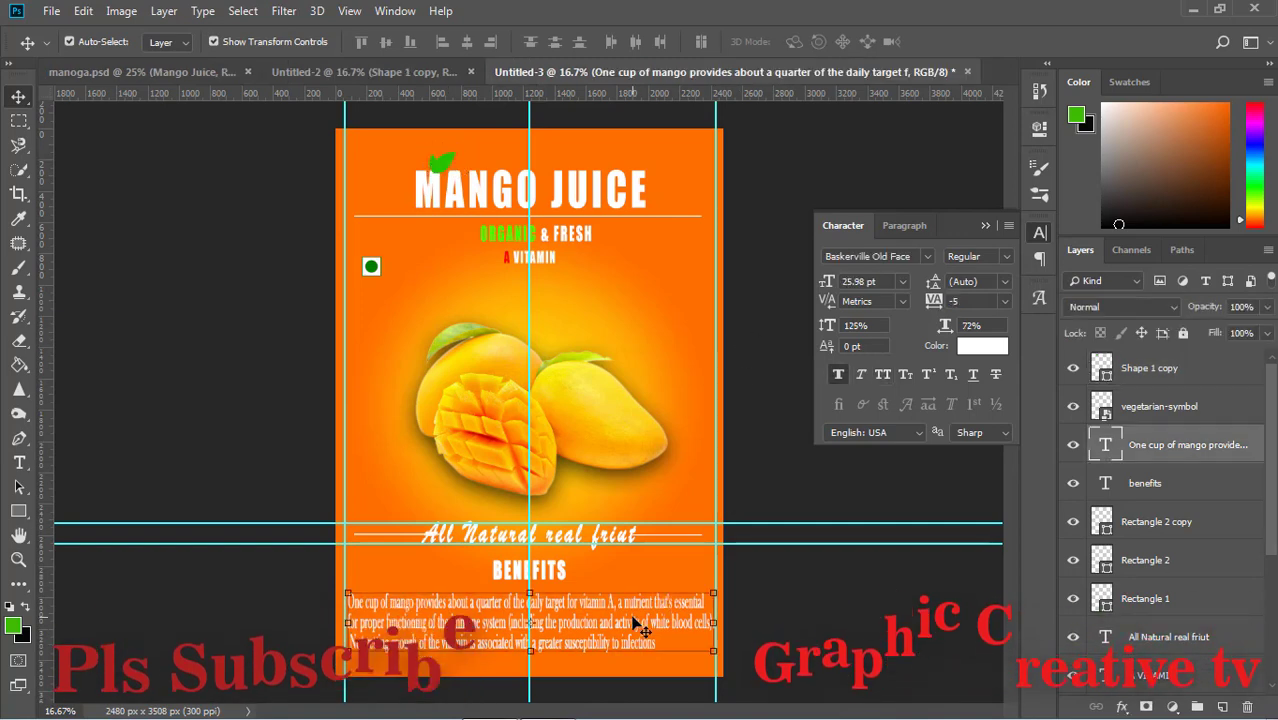
pyautogui.click(607, 414)
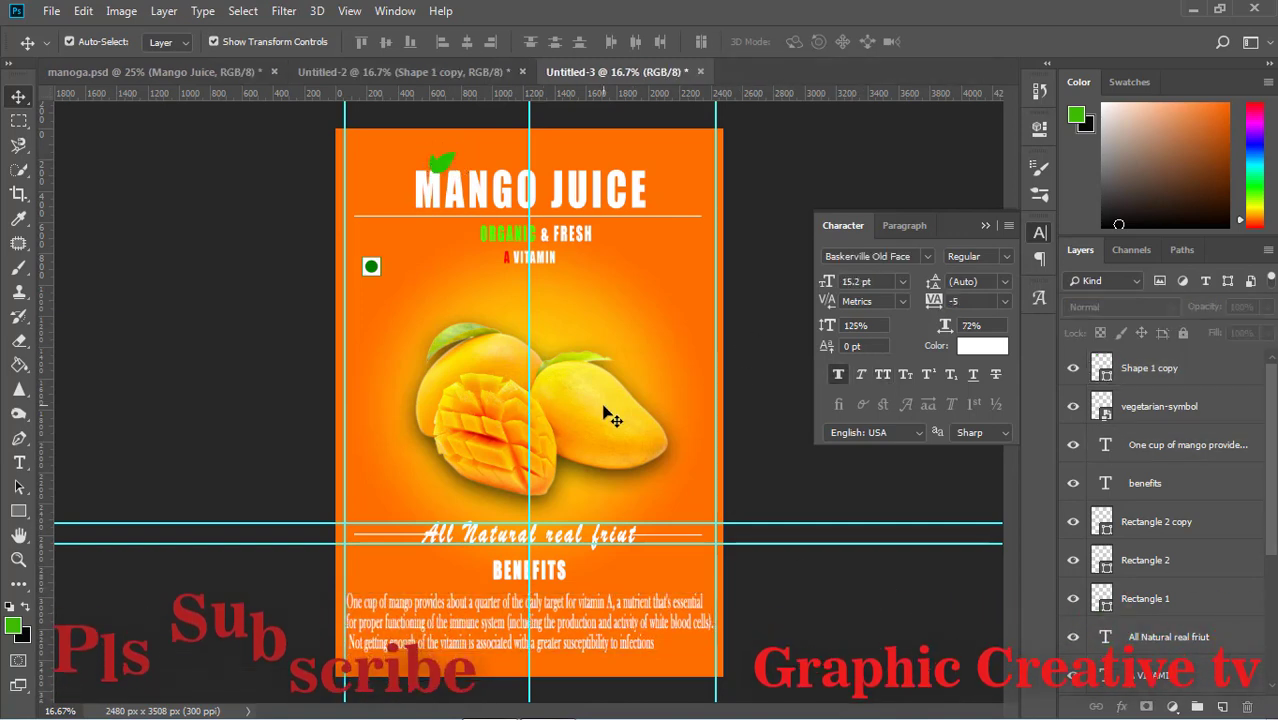
pyautogui.click(779, 434)
pyautogui.click(408, 536)
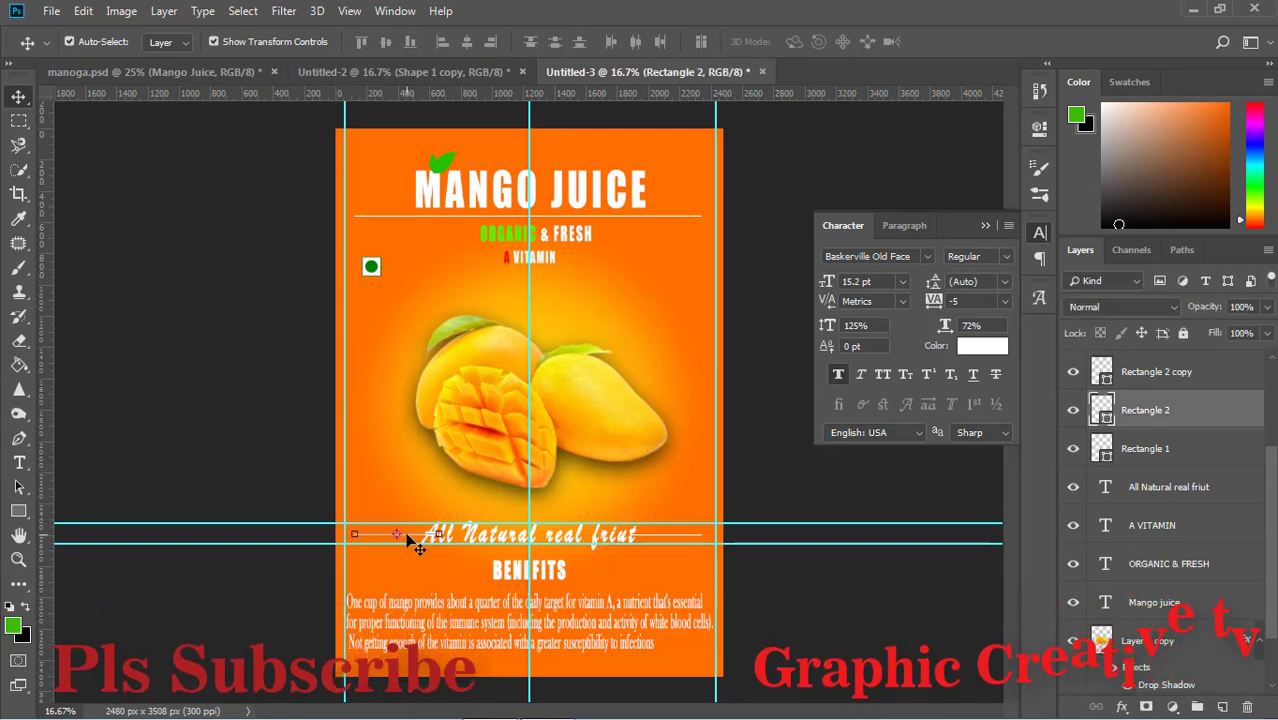
pyautogui.click(511, 538)
pyautogui.click(640, 500)
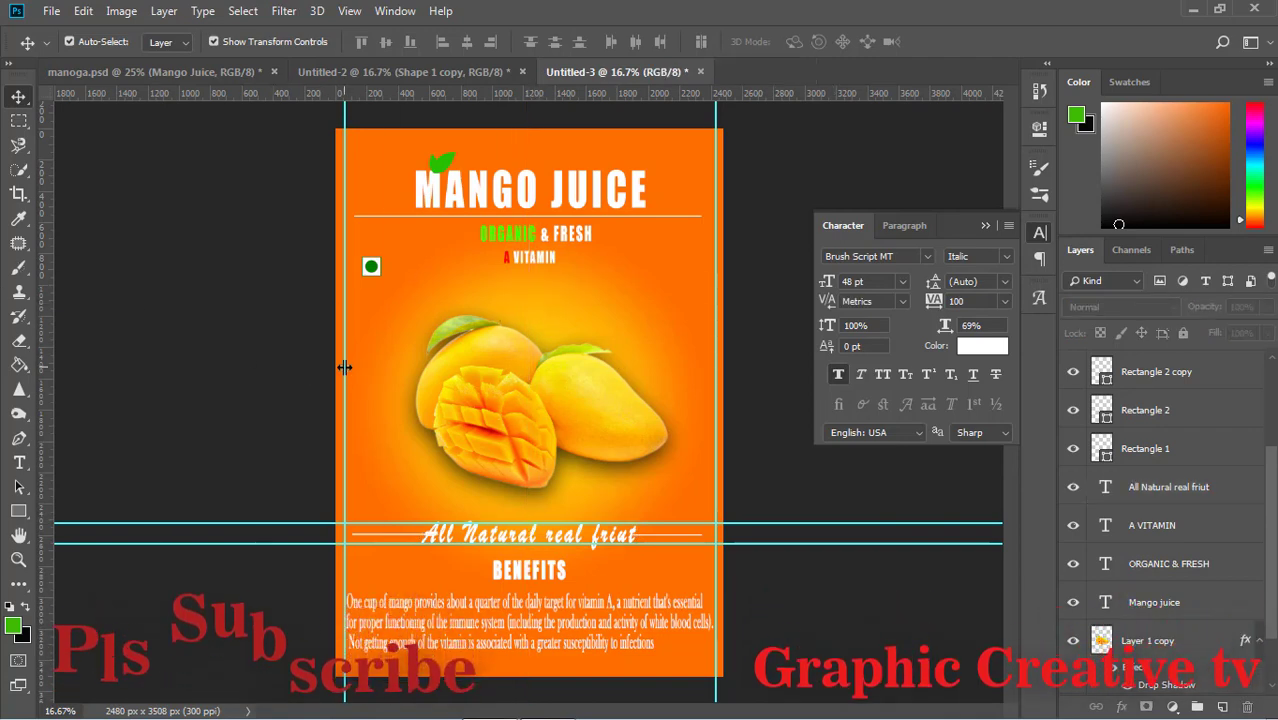
# - Drag the left vertical guide and both horizontal guides off the poster
pyautogui.moveTo(344, 367); pyautogui.dragTo(42, 370)
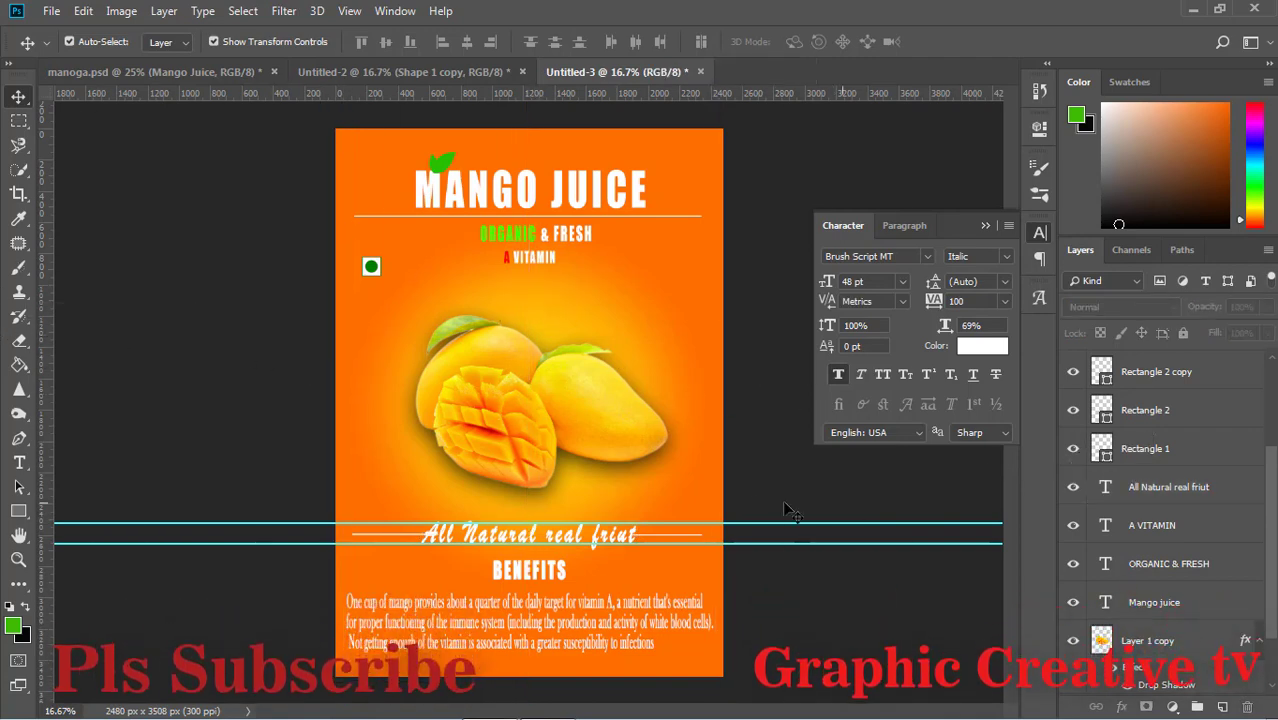
pyautogui.moveTo(736, 521); pyautogui.dragTo(736, 93)
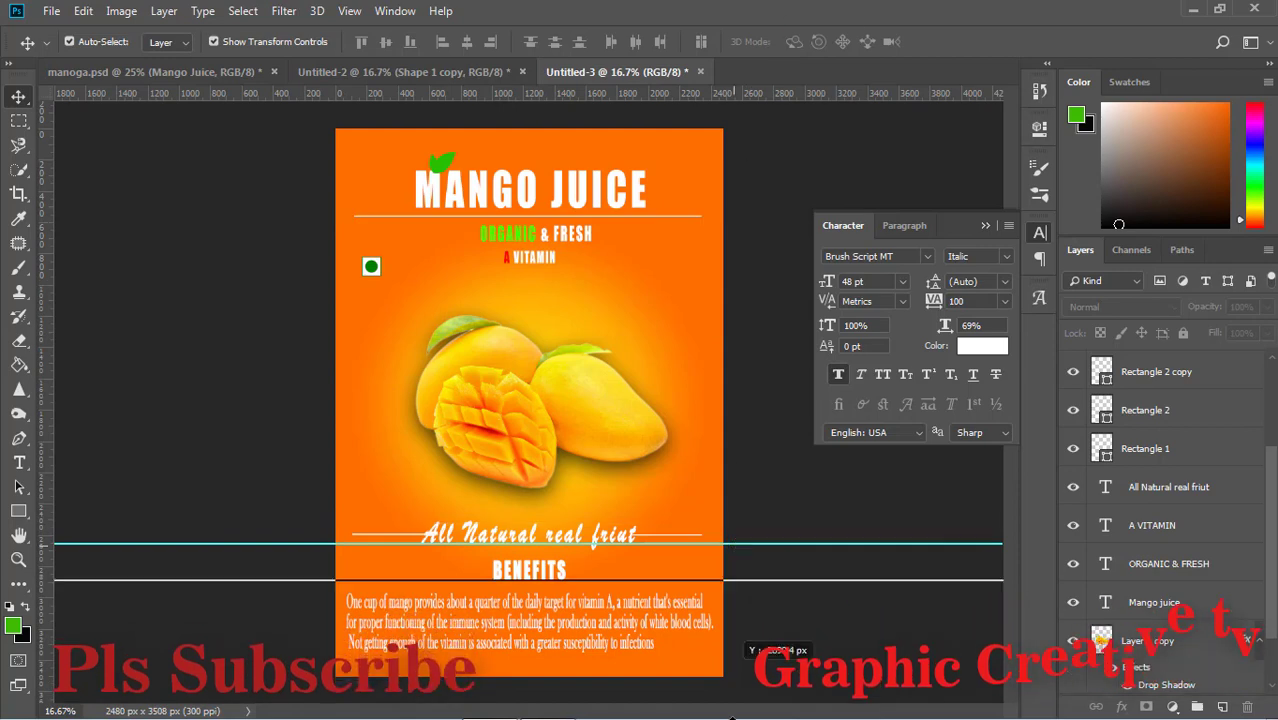
pyautogui.moveTo(770, 543); pyautogui.dragTo(775, 715)
pyautogui.click(597, 540)
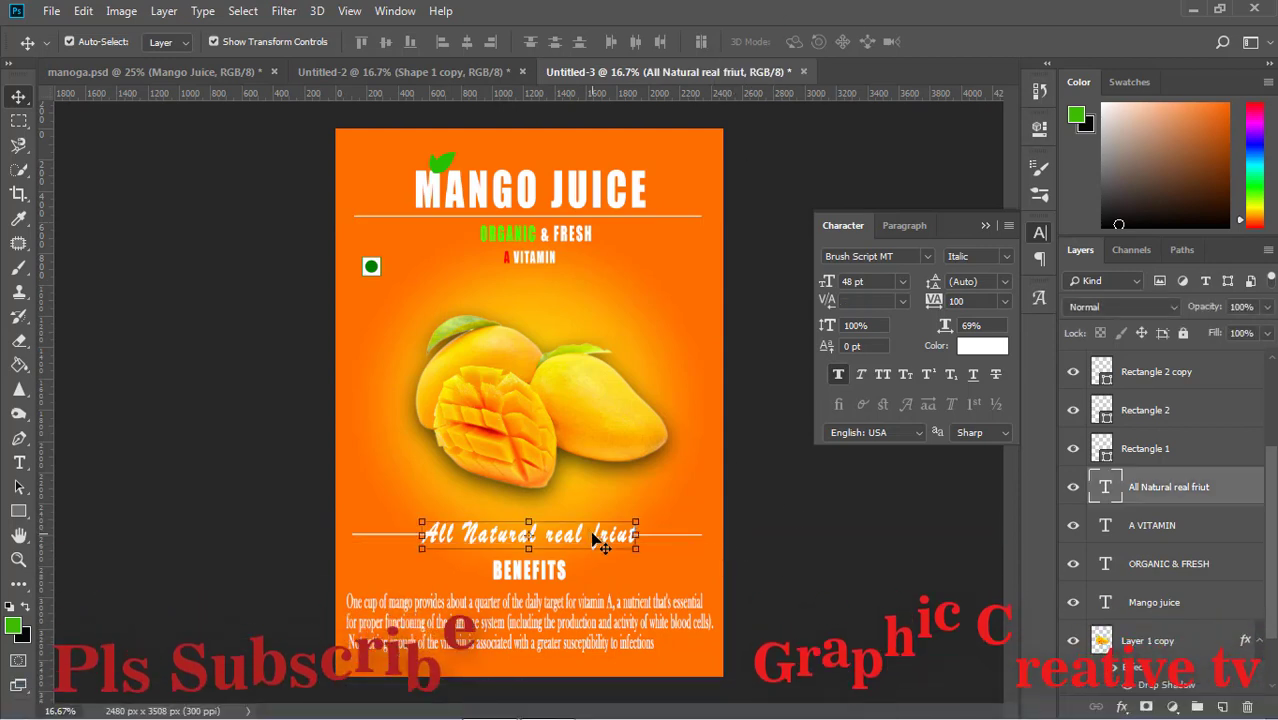
pyautogui.click(785, 570)
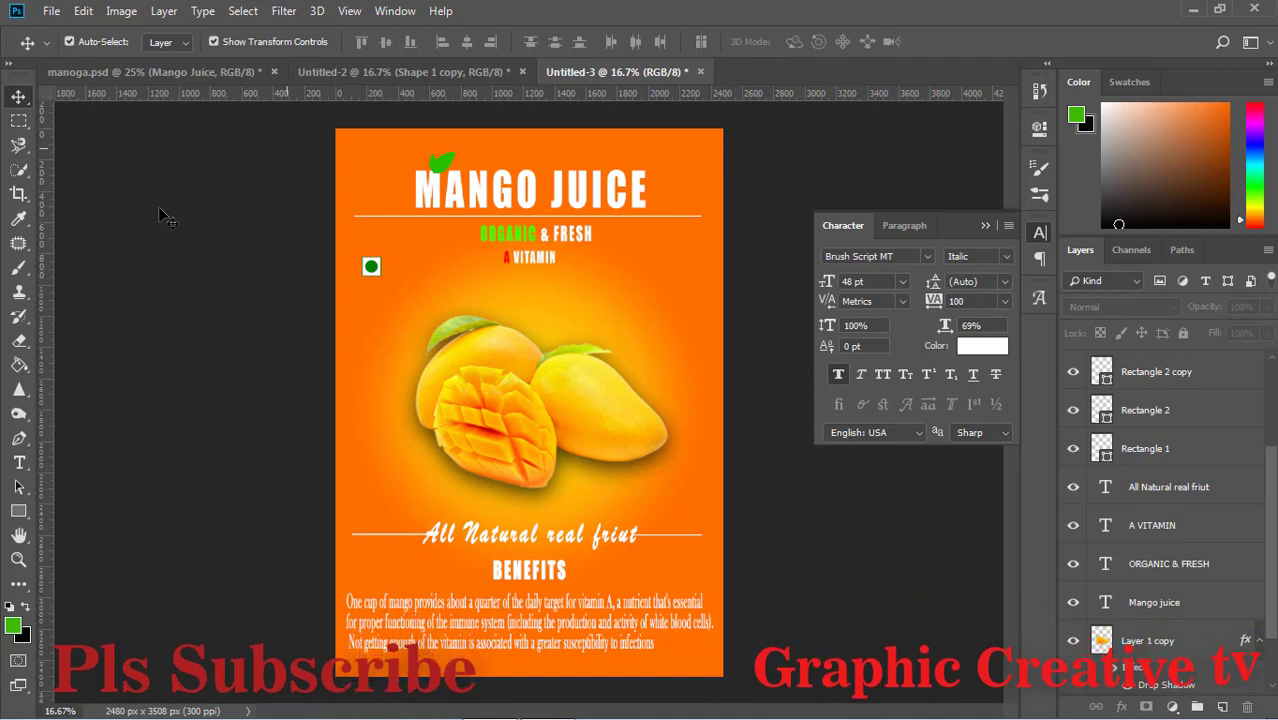
# - Preview the poster in full-screen mode, zooming in and back out
pyautogui.press('f')
pyautogui.press('f')
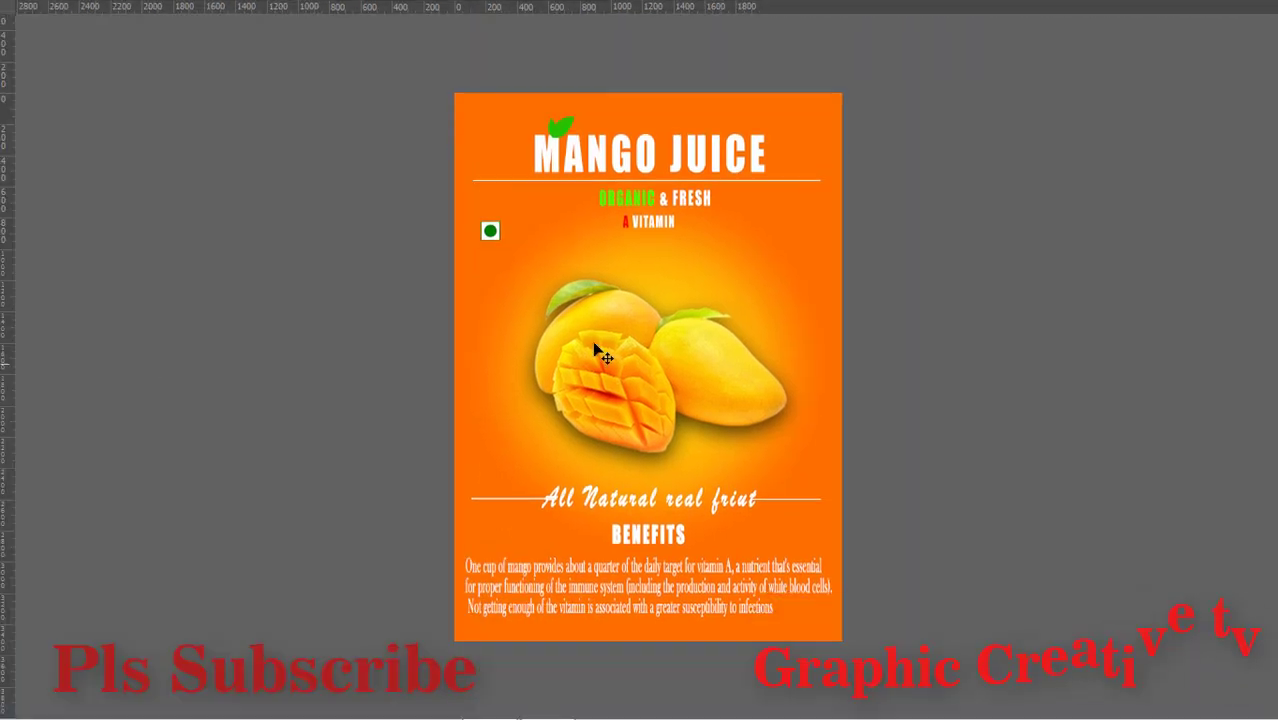
pyautogui.hotkey('ctrl', '+')
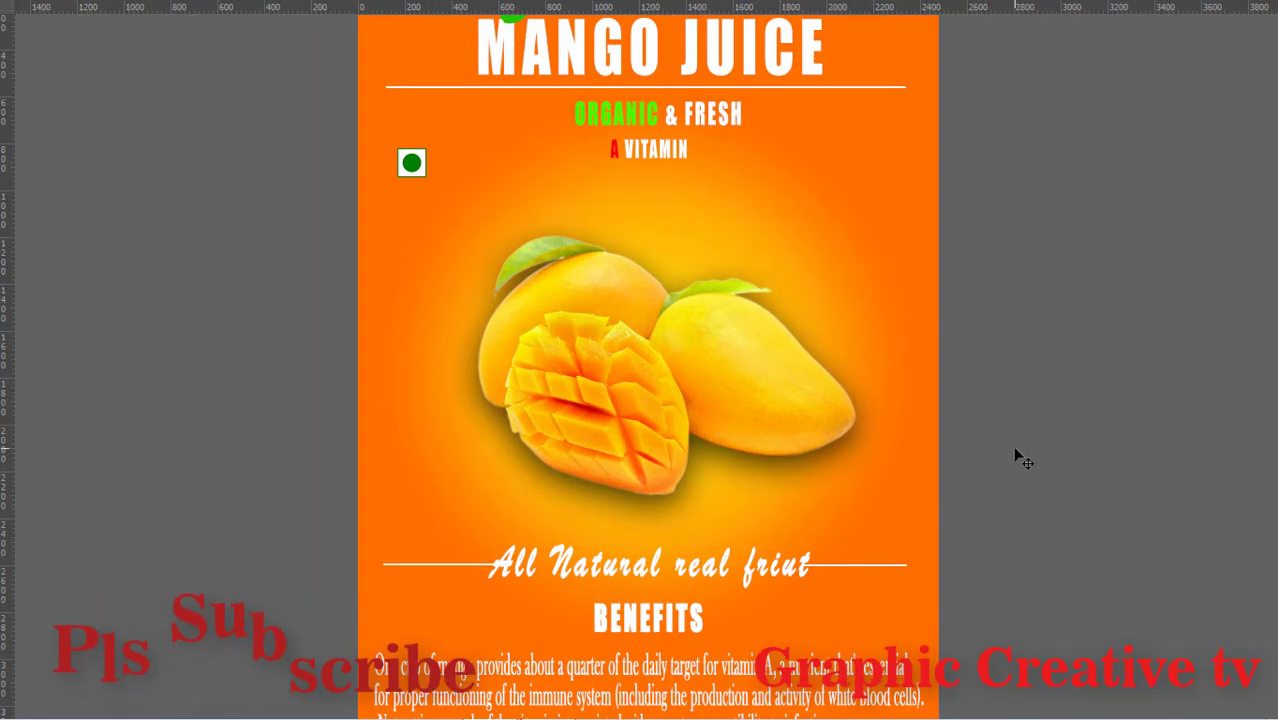
pyautogui.scroll(2, 1000, 457)
pyautogui.scroll(1, 993, 457)
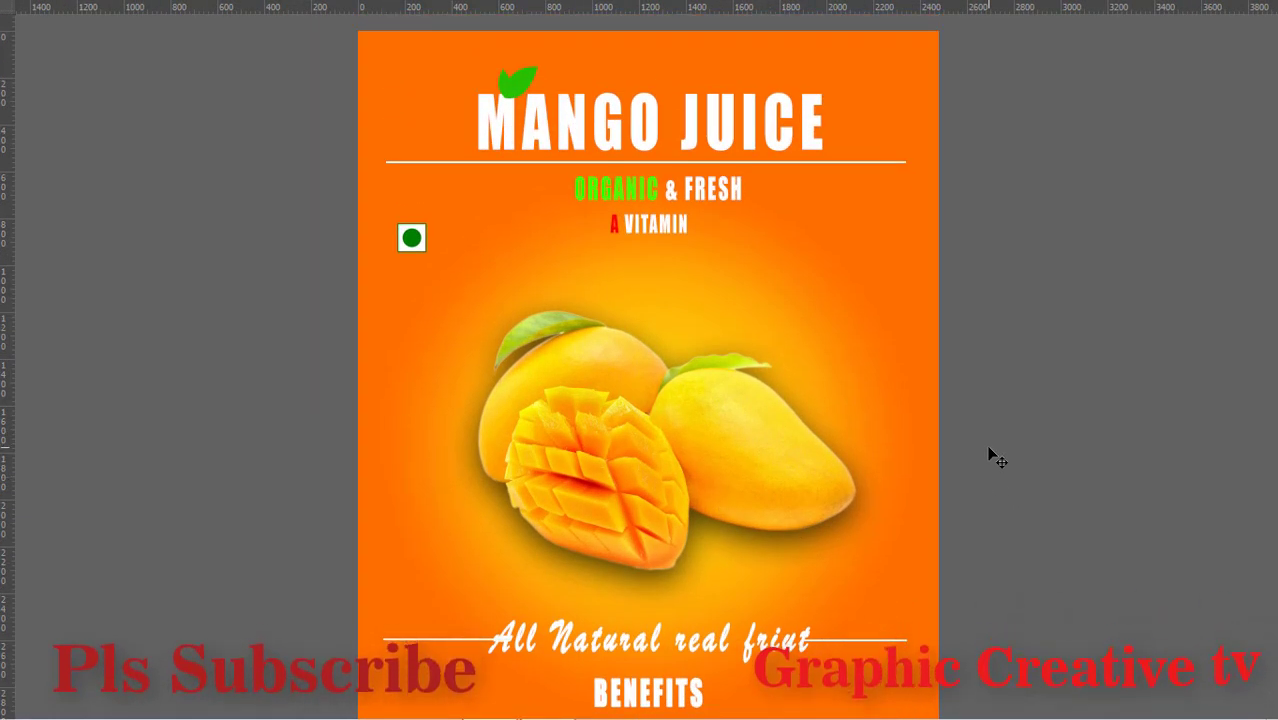
pyautogui.hotkey('ctrl', '-')
# - Return to the normal workspace and select the MANGO JUICE title layer
pyautogui.press('f')
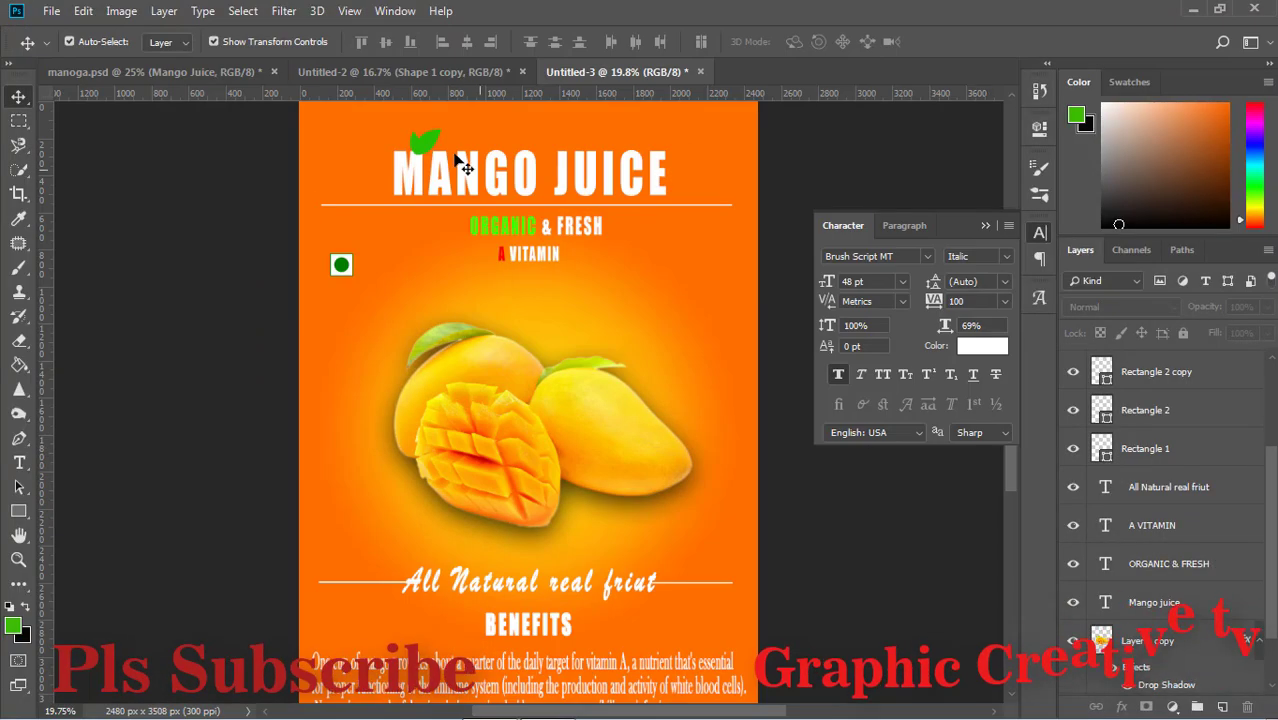
pyautogui.click(428, 142)
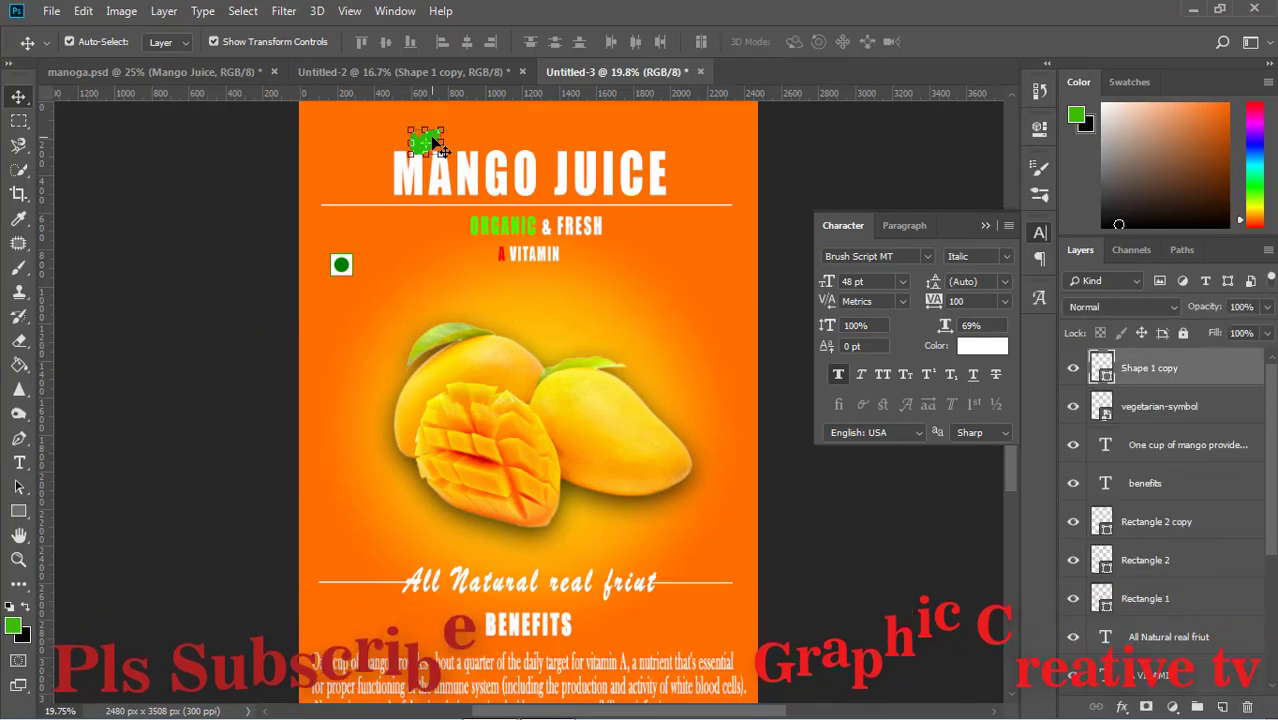
pyautogui.click(650, 178)
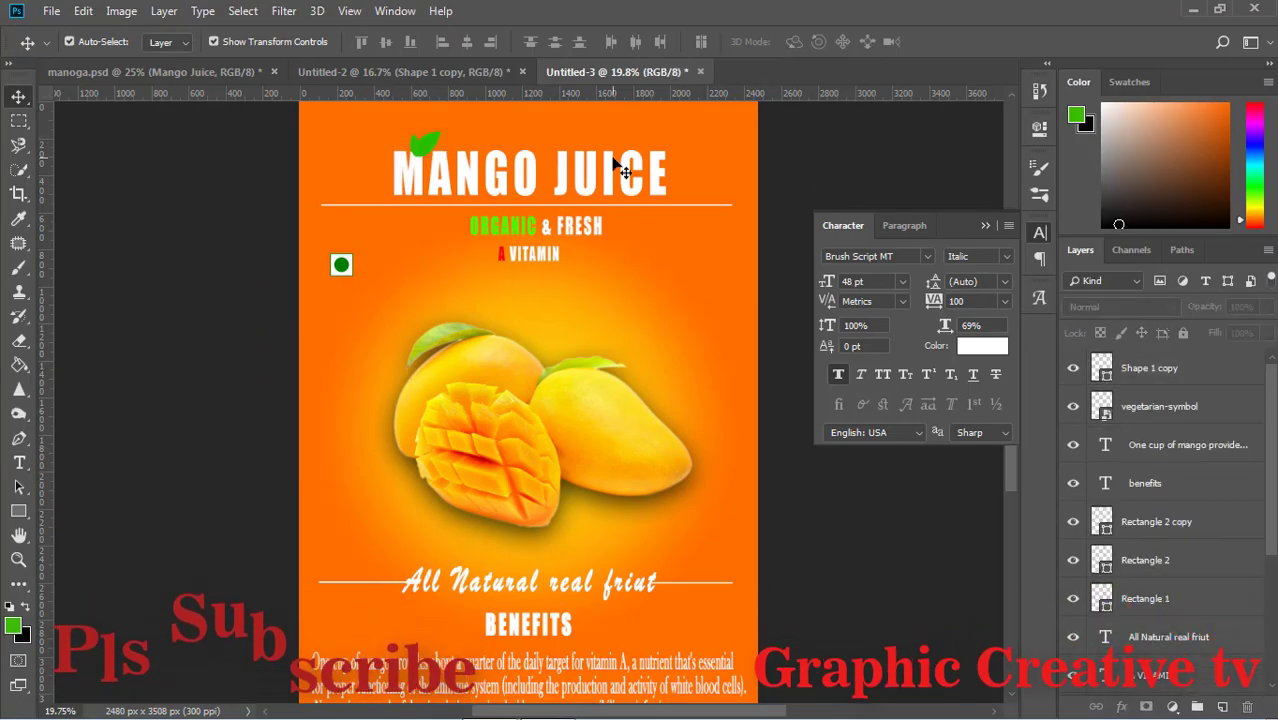
# - Recolour the word JUICE to the leaf's green 27c103, leaving MANGO white
pyautogui.press('t')
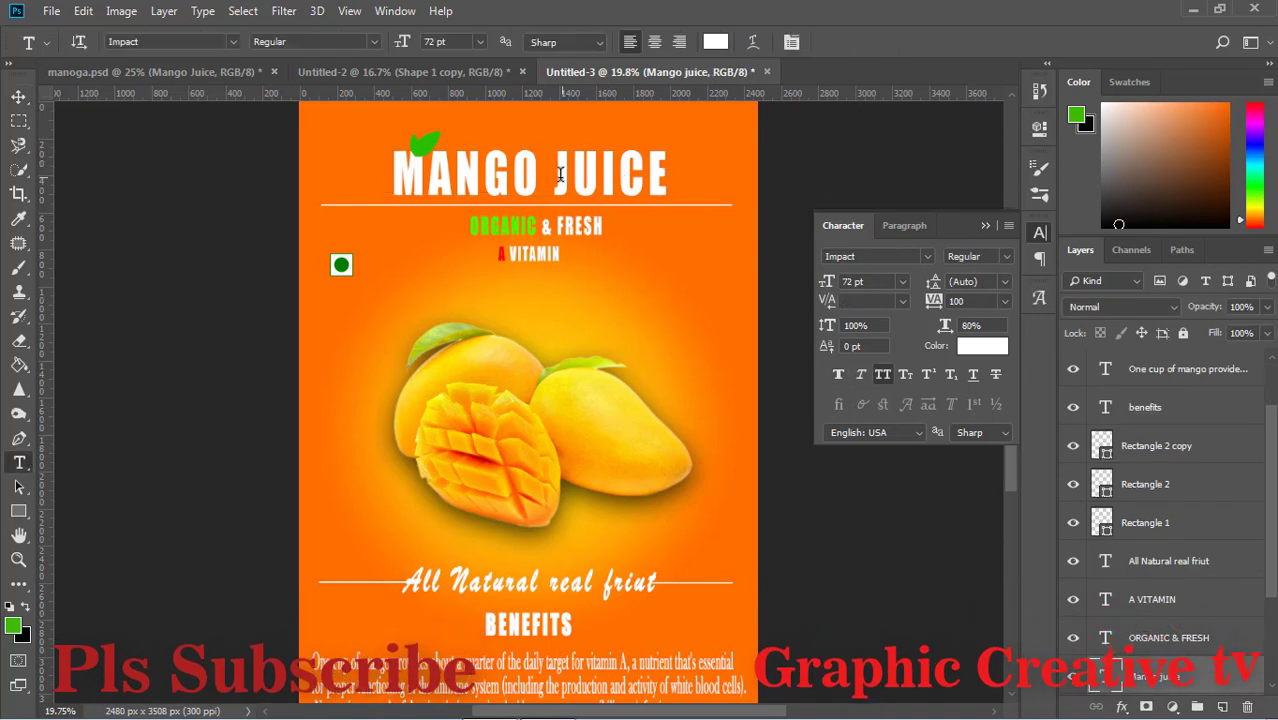
pyautogui.moveTo(556, 174); pyautogui.dragTo(669, 176)
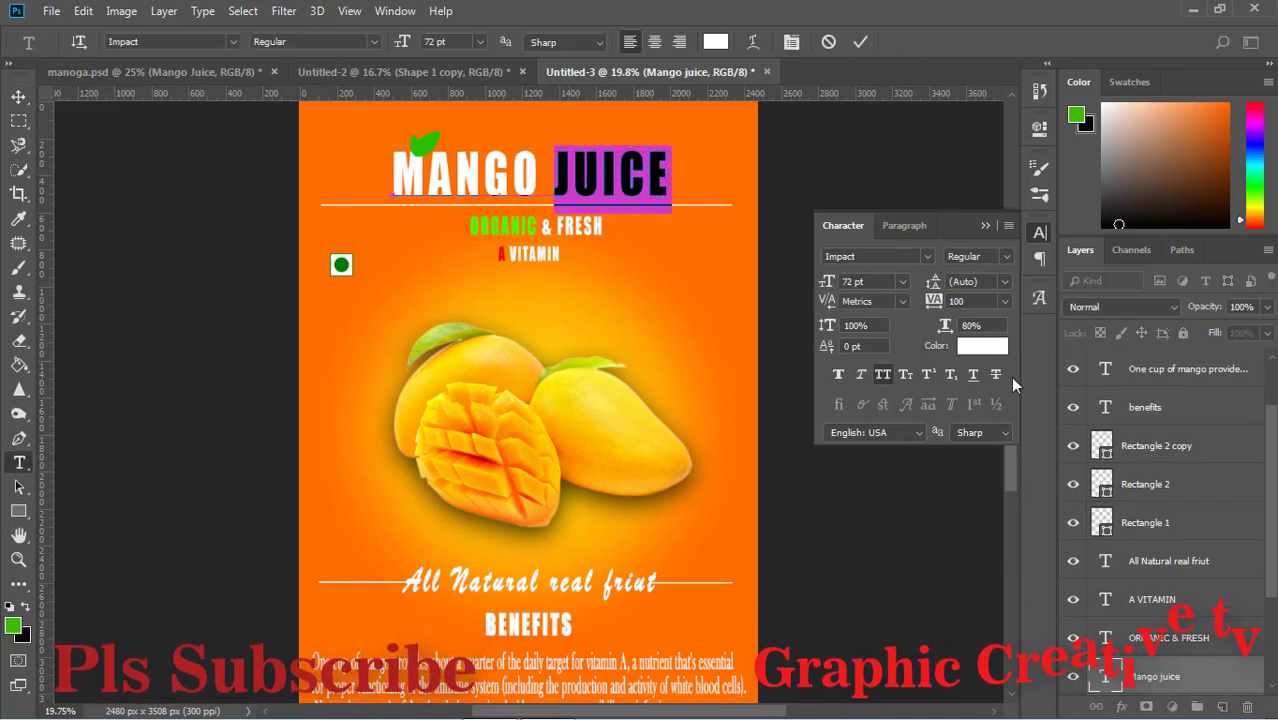
pyautogui.click(997, 345)
pyautogui.click(432, 141)
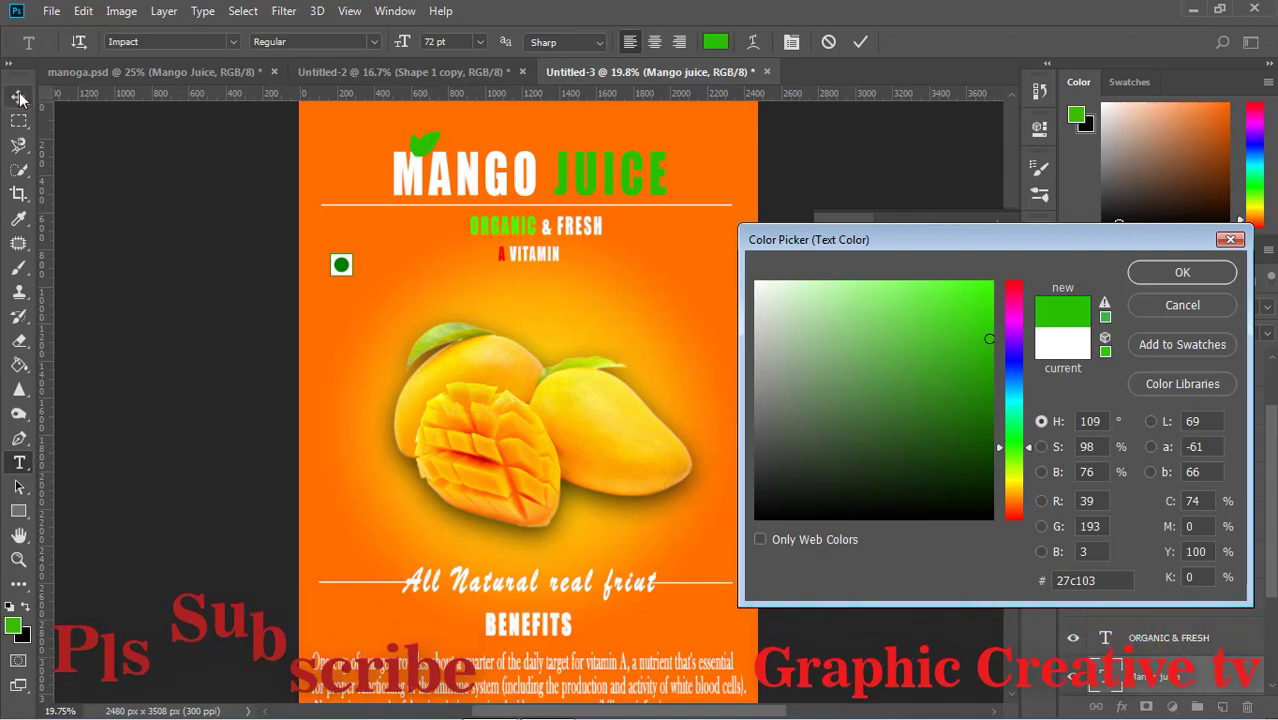
pyautogui.click(1183, 273)
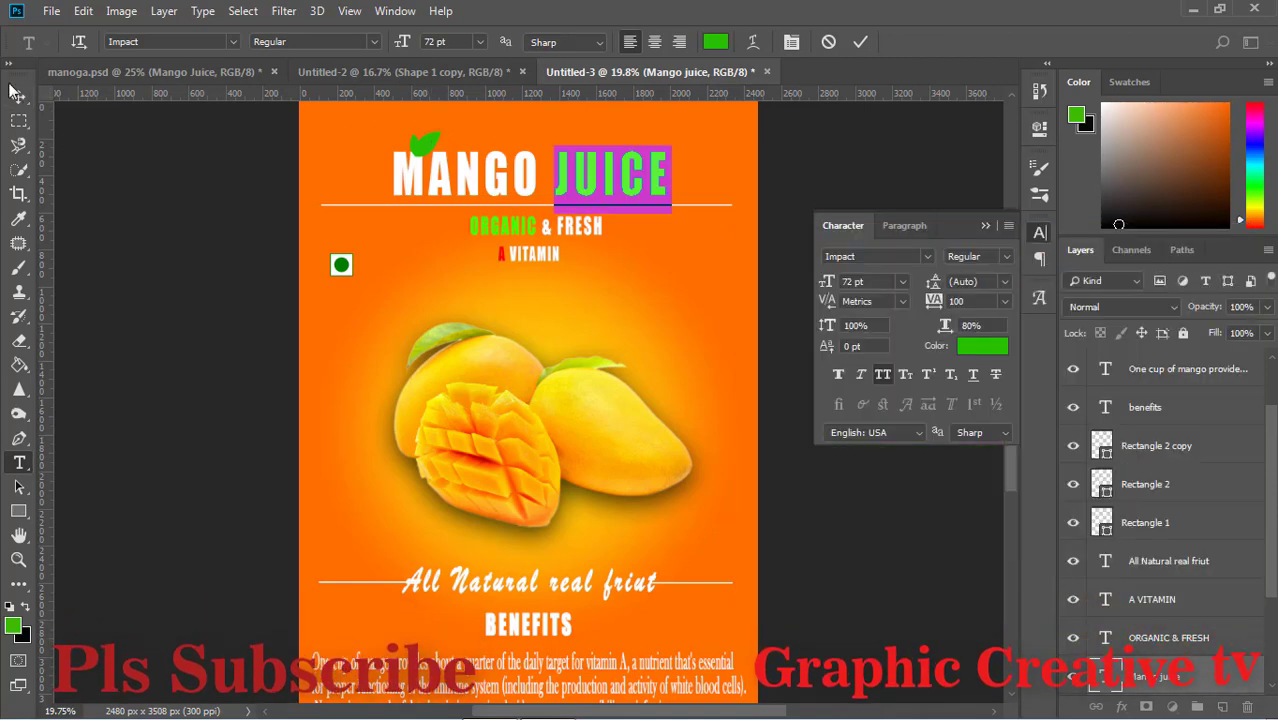
pyautogui.hotkey('ctrl', 'Return')
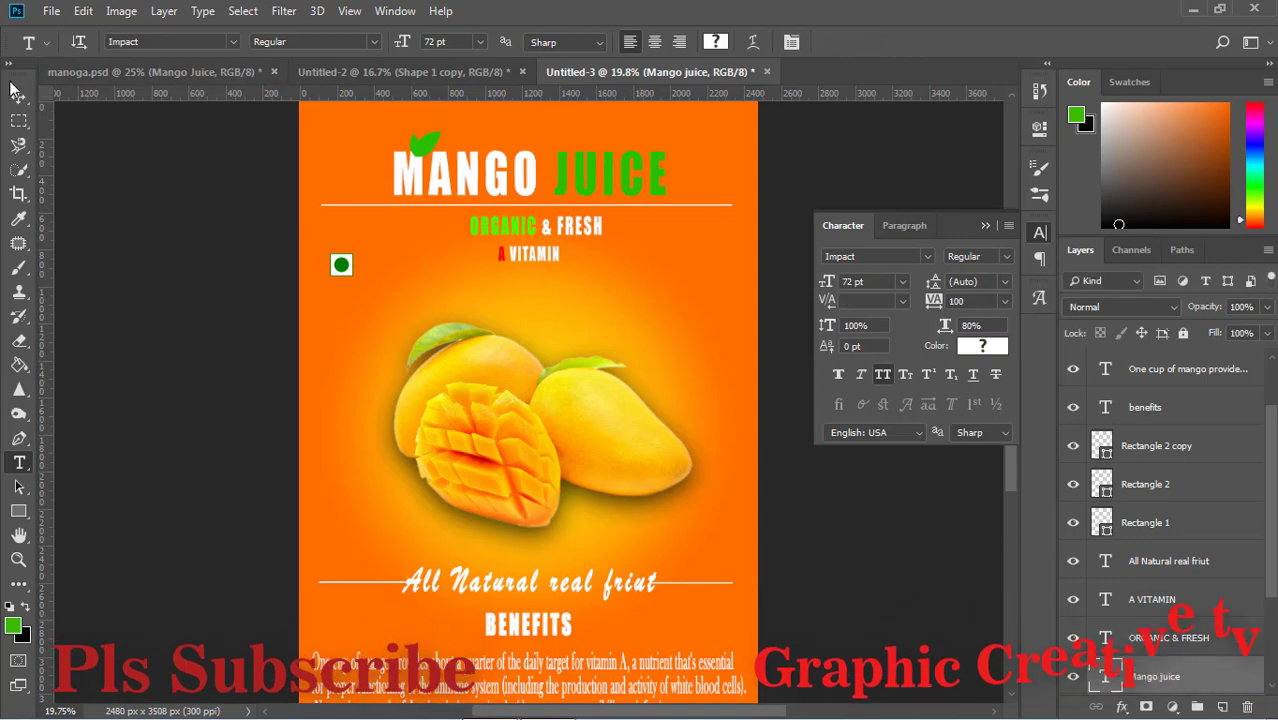
pyautogui.click(14, 90)
# - Give the title a drop shadow with 44% opacity, 27 px distance and 18 px size
pyautogui.scroll(-4, 1147, 667)
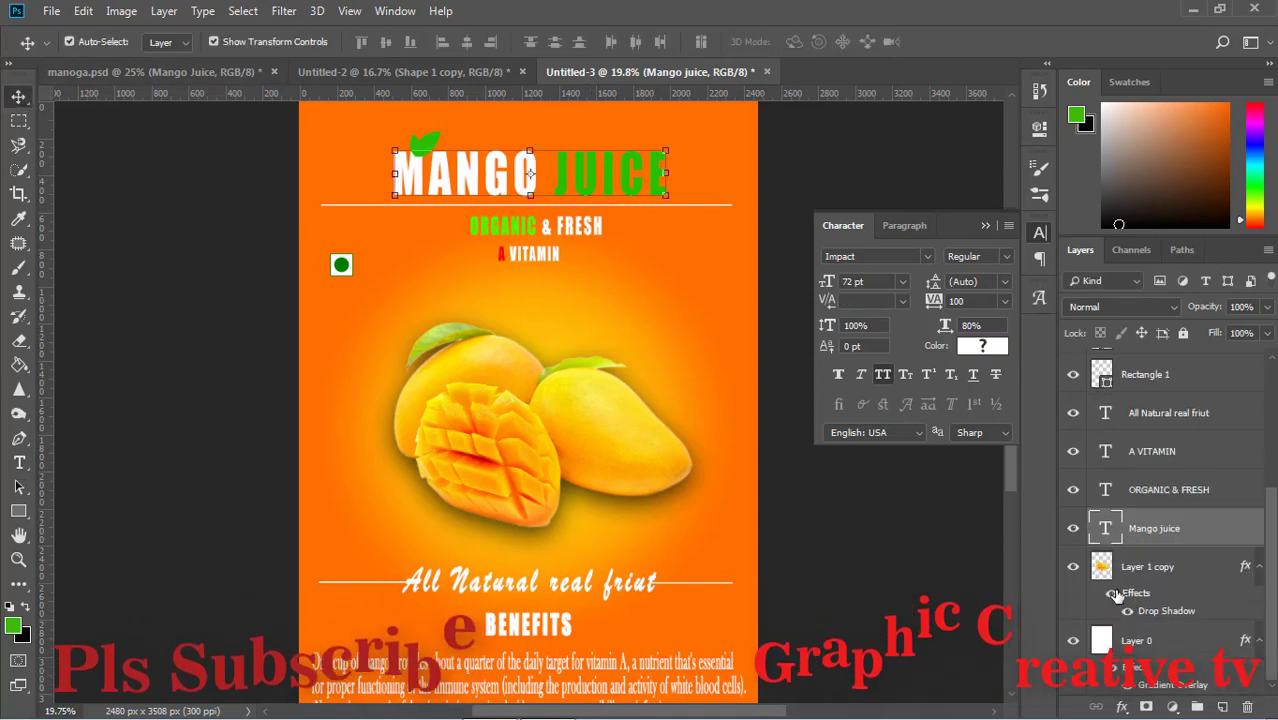
pyautogui.click(1122, 706)
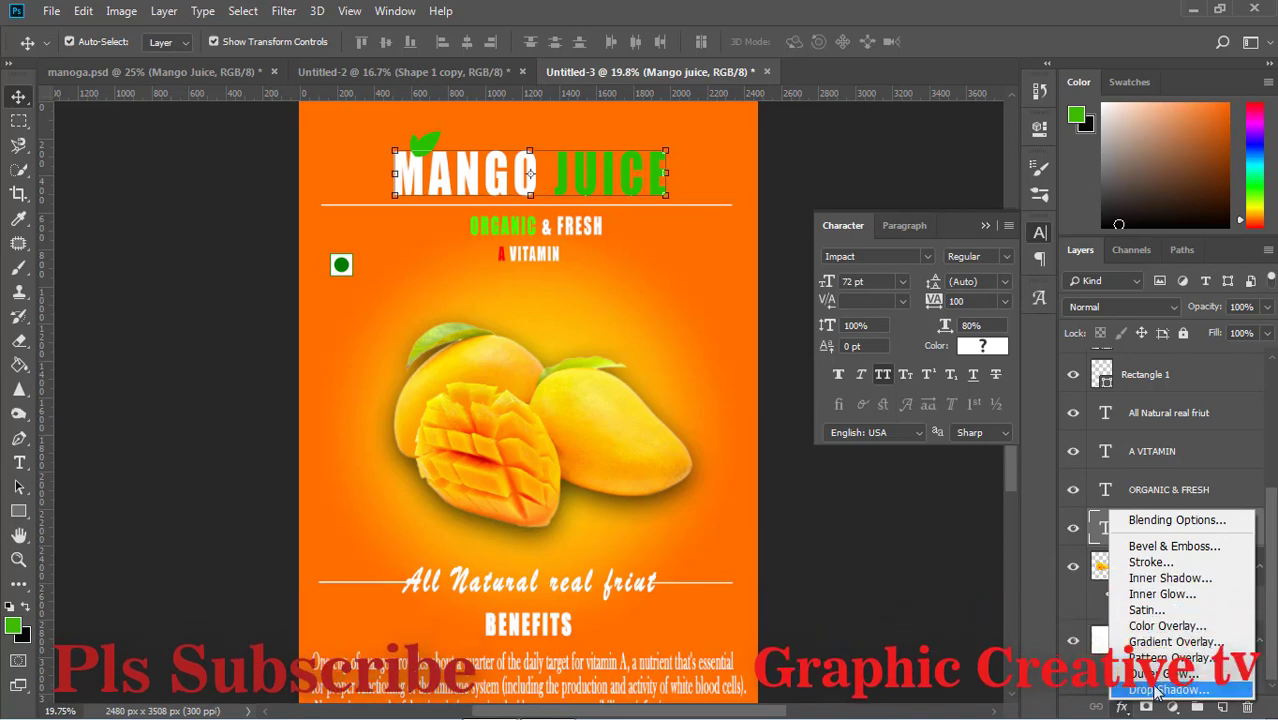
pyautogui.click(1168, 690)
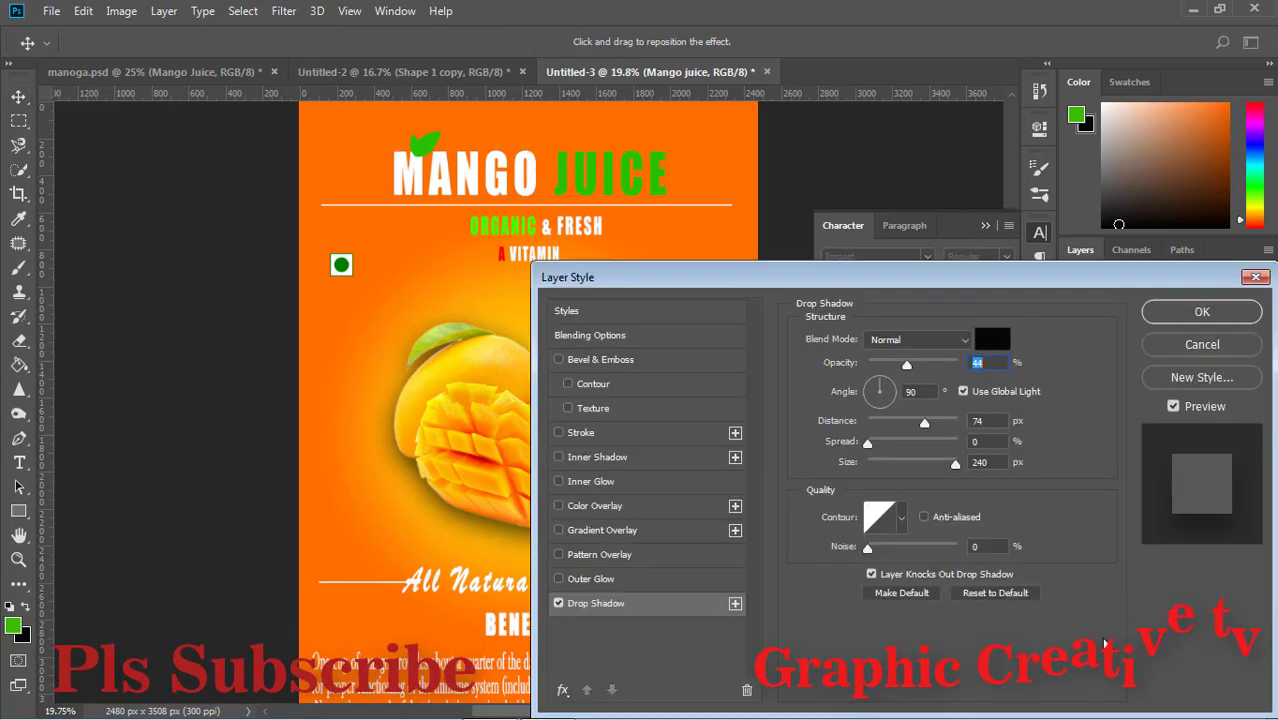
pyautogui.moveTo(941, 466); pyautogui.dragTo(884, 483)
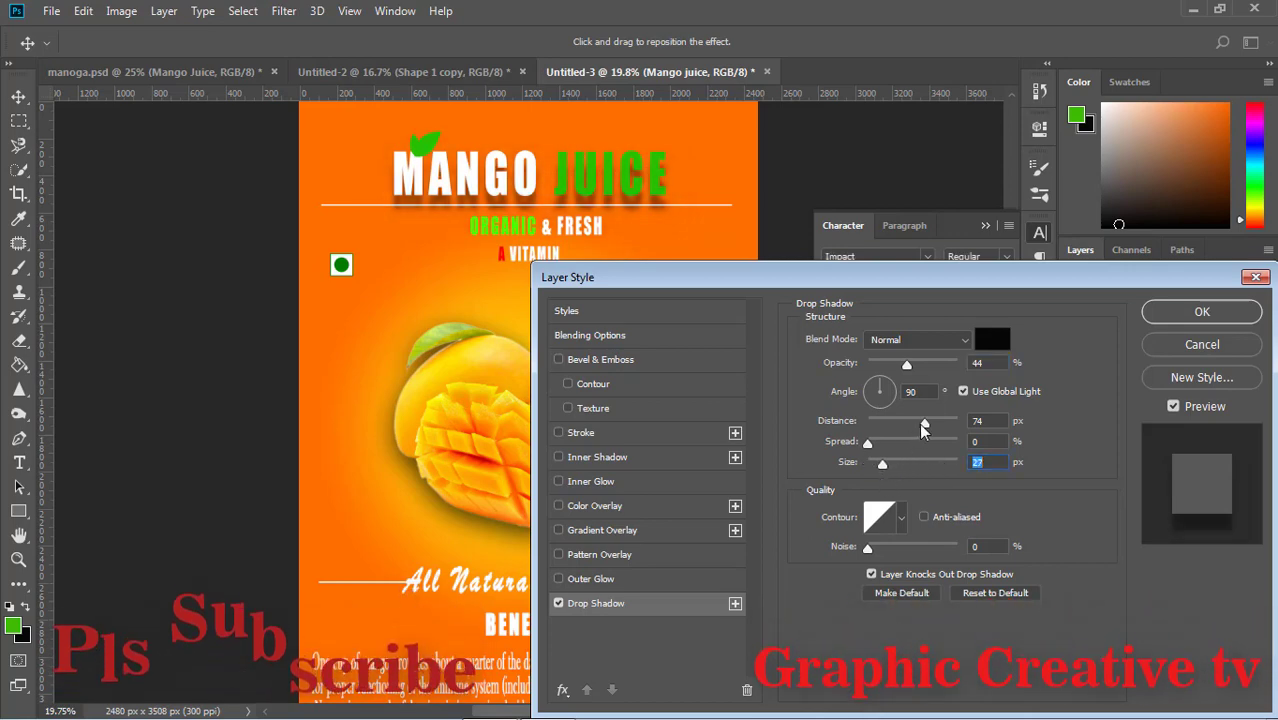
pyautogui.moveTo(924, 424)
pyautogui.mouseDown()
pyautogui.moveTo(891, 424)
pyautogui.moveTo(905, 424)
pyautogui.mouseUp()
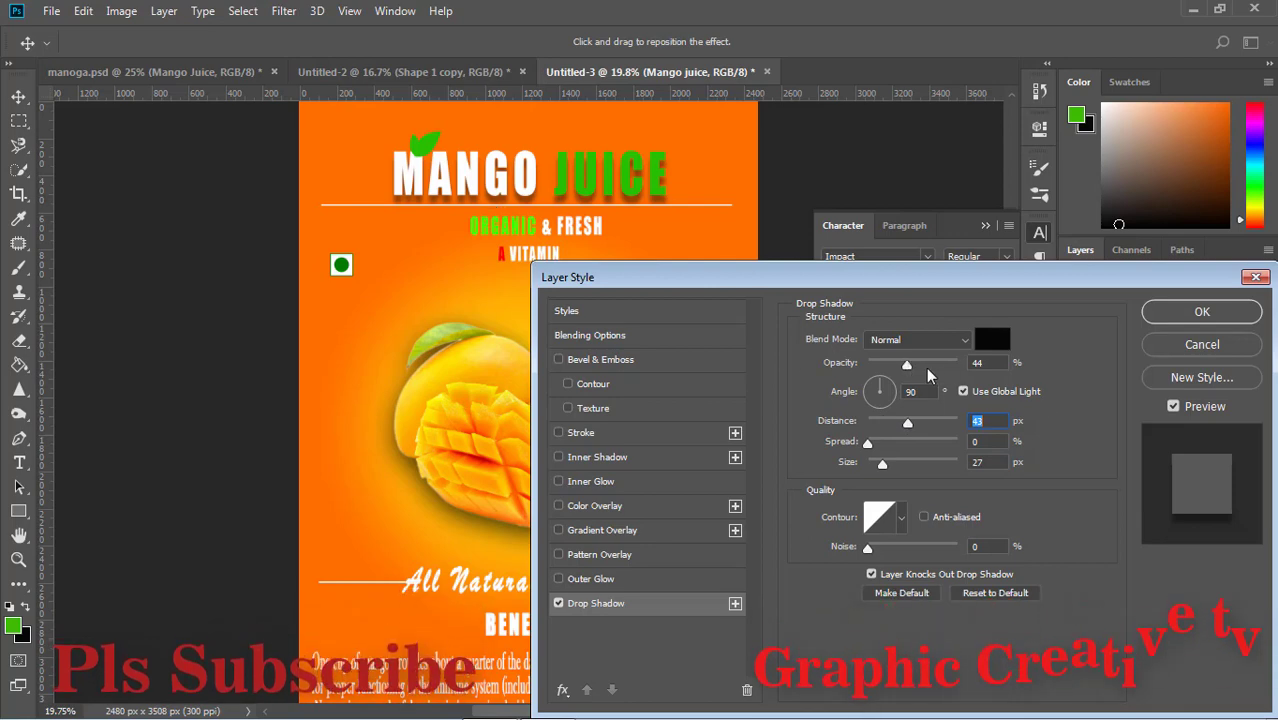
pyautogui.moveTo(907, 420); pyautogui.dragTo(913, 421)
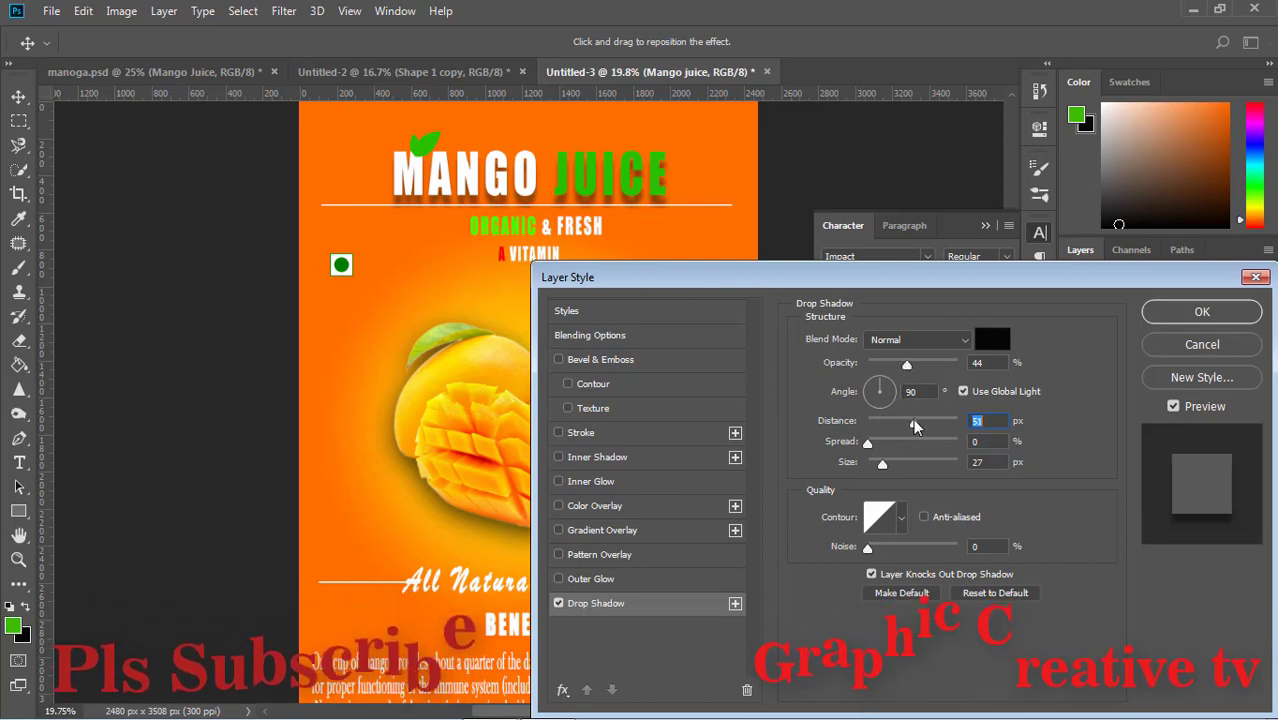
pyautogui.moveTo(882, 462); pyautogui.dragTo(868, 462)
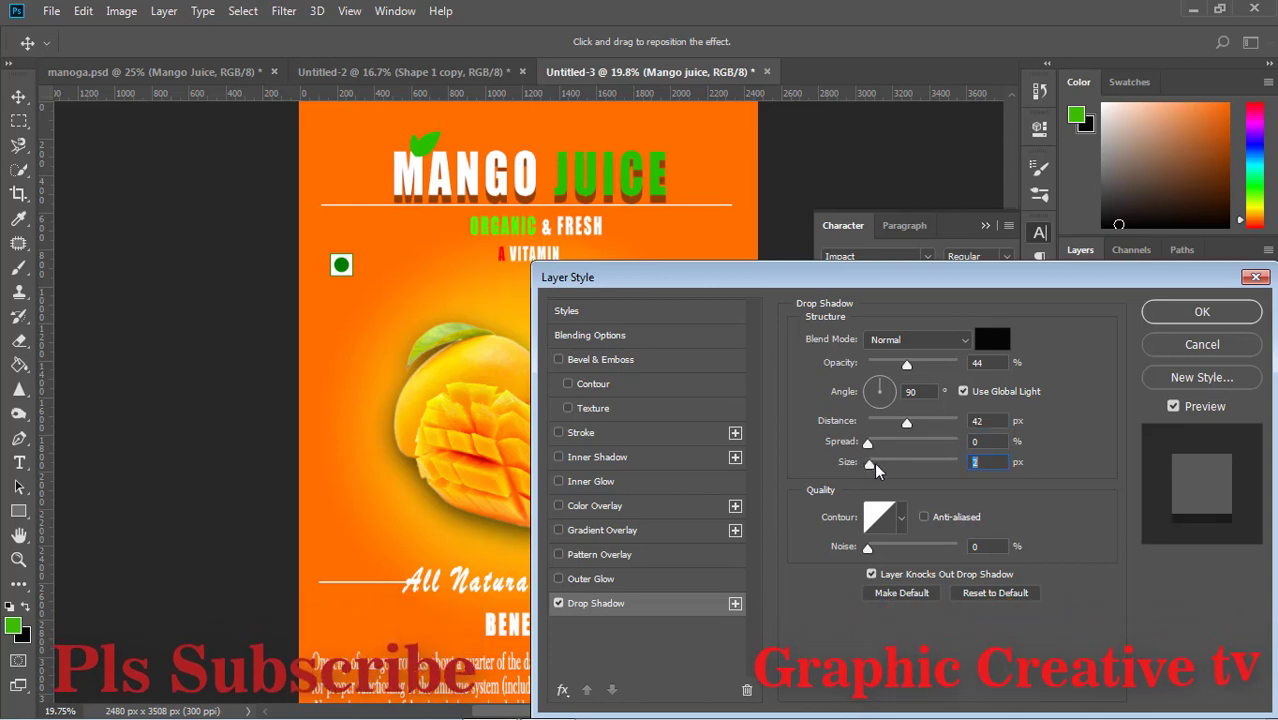
pyautogui.moveTo(874, 462); pyautogui.dragTo(877, 439)
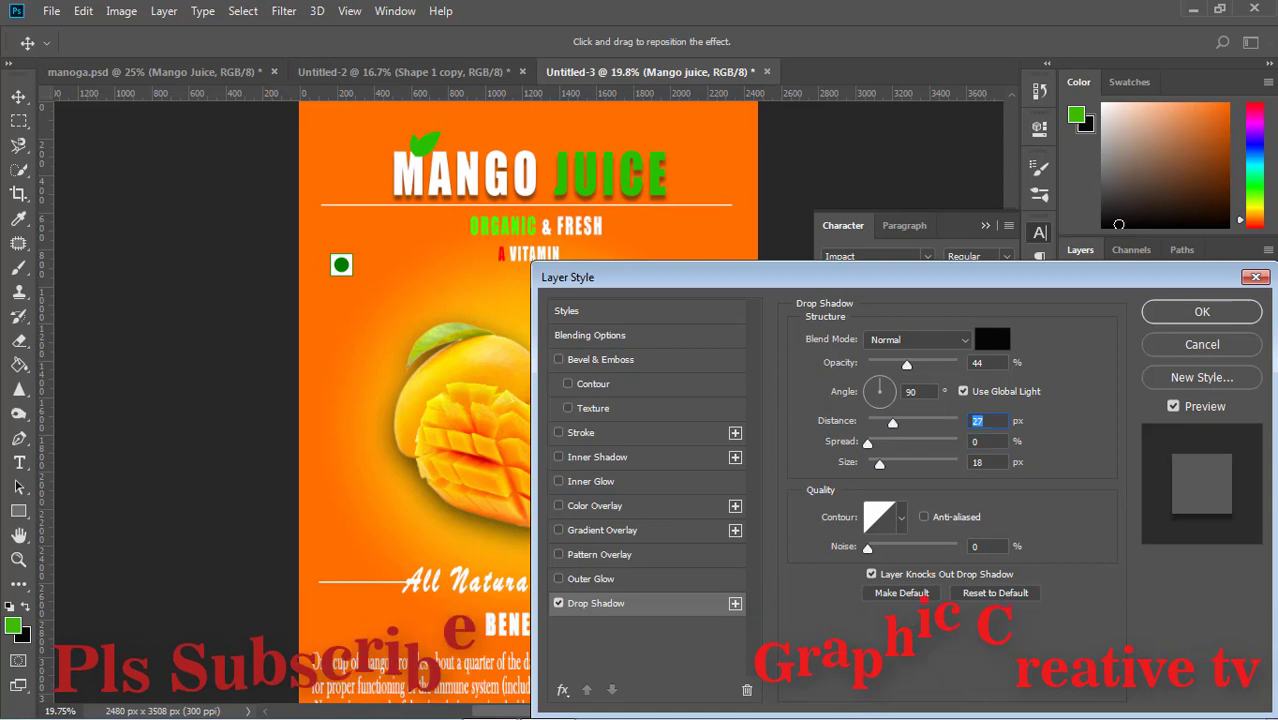
pyautogui.click(1229, 315)
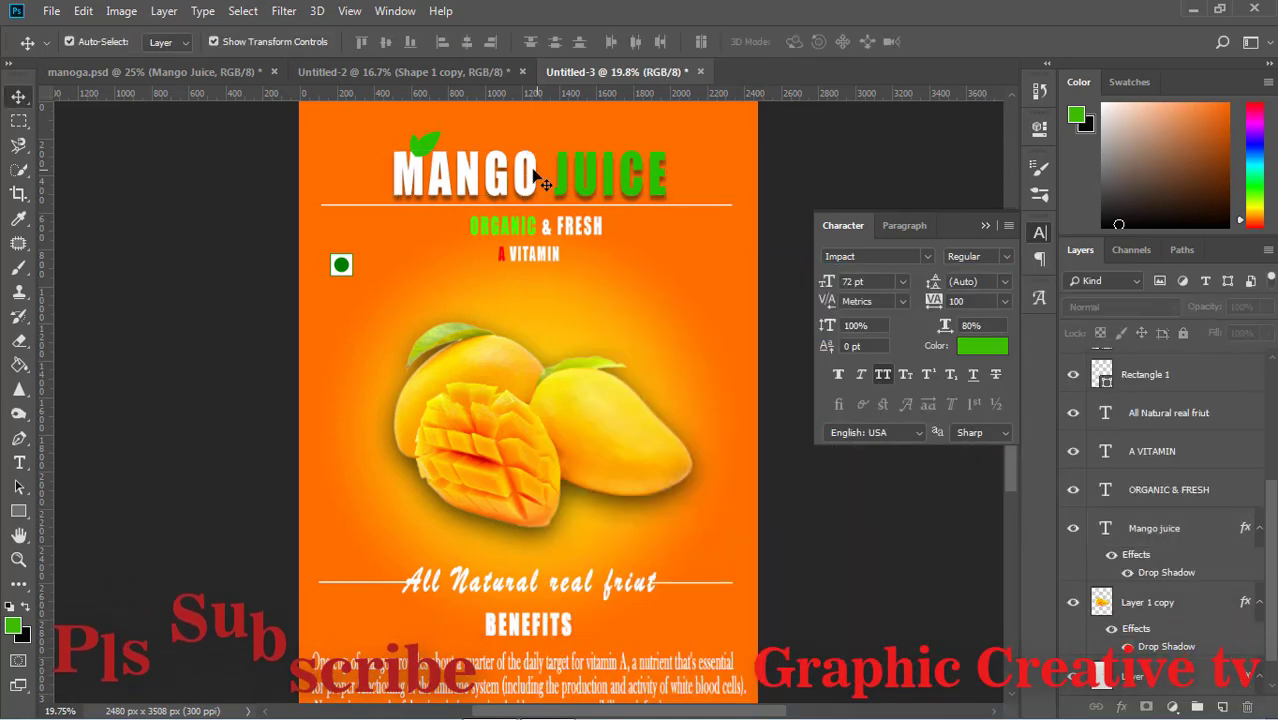
# - Add a drop shadow to the green leaf shape (Shape 1 copy)
pyautogui.click(428, 144)
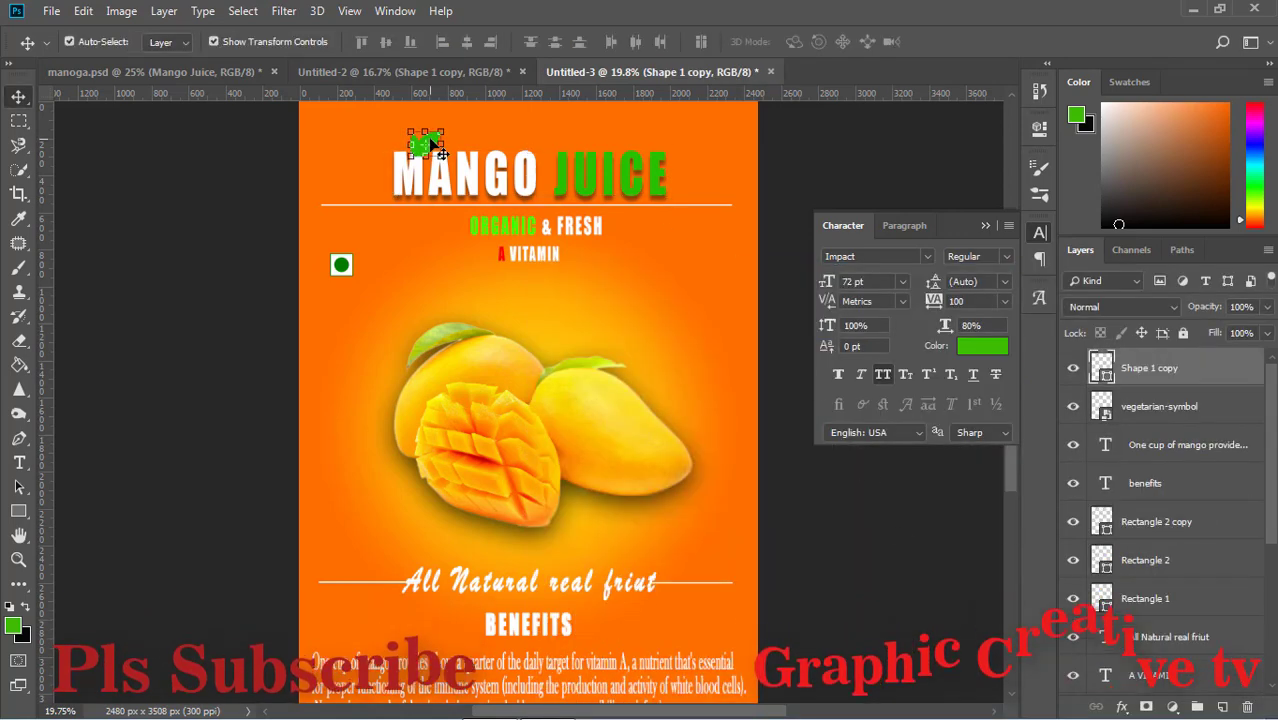
pyautogui.click(900, 545)
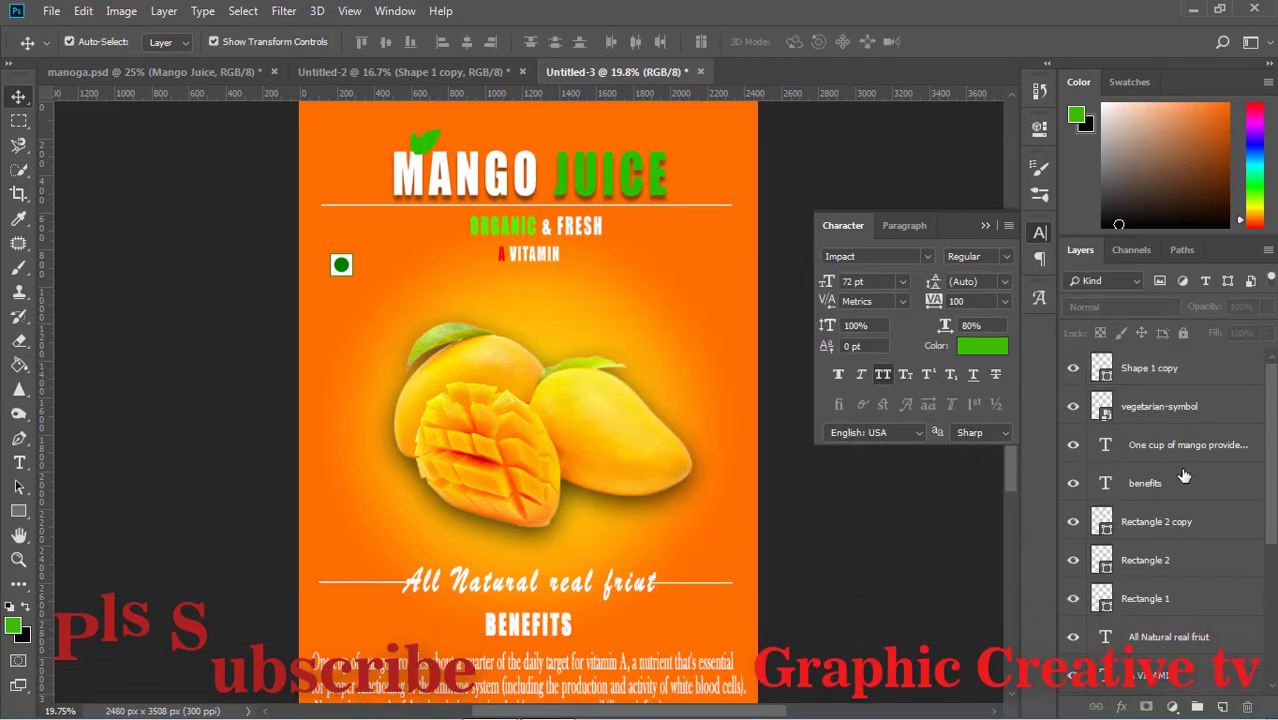
pyautogui.click(434, 150)
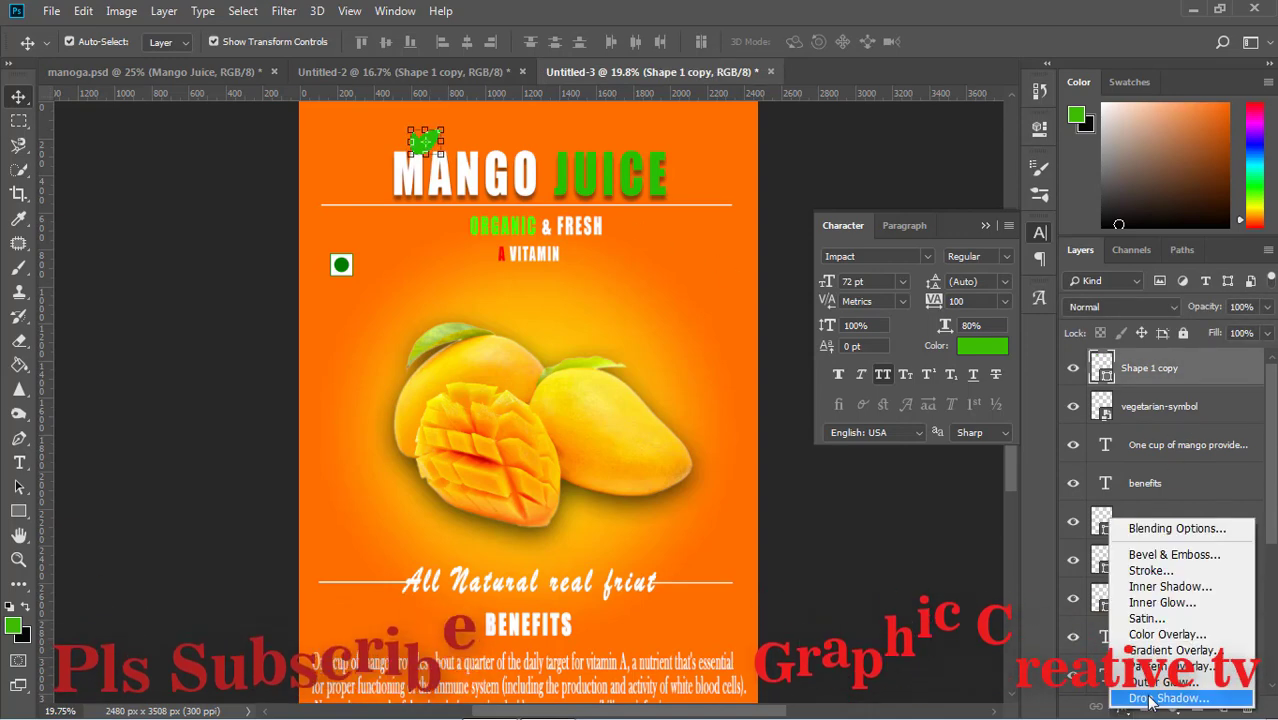
pyautogui.click(1147, 699)
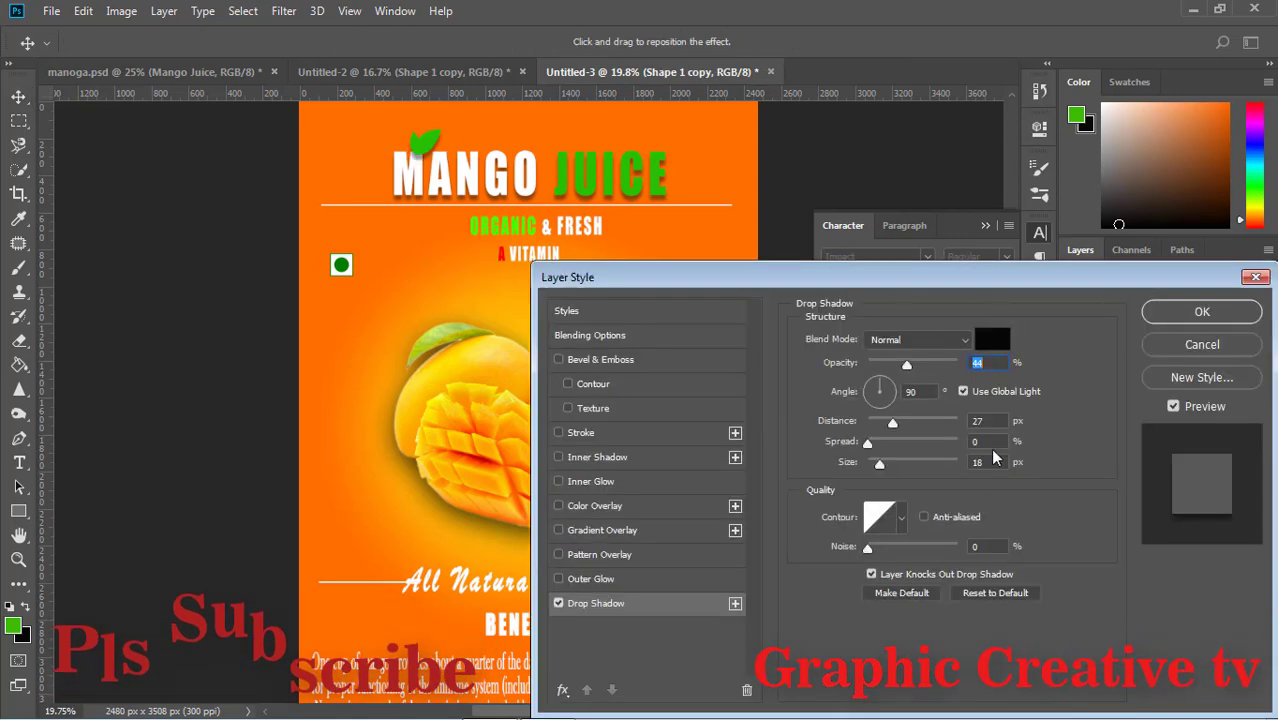
pyautogui.click(1169, 317)
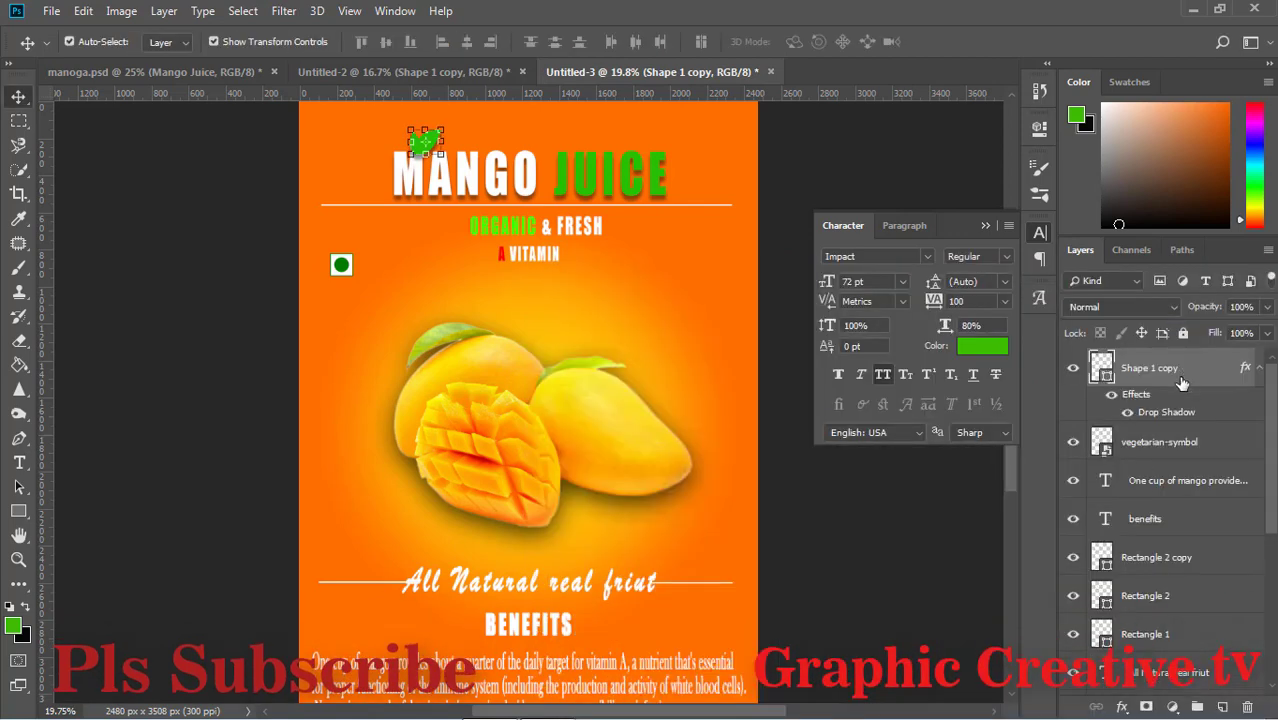
# - Restack the leaf layer so it sits directly above the Mango juice title layer
pyautogui.moveTo(1180, 374); pyautogui.dragTo(1180, 685)
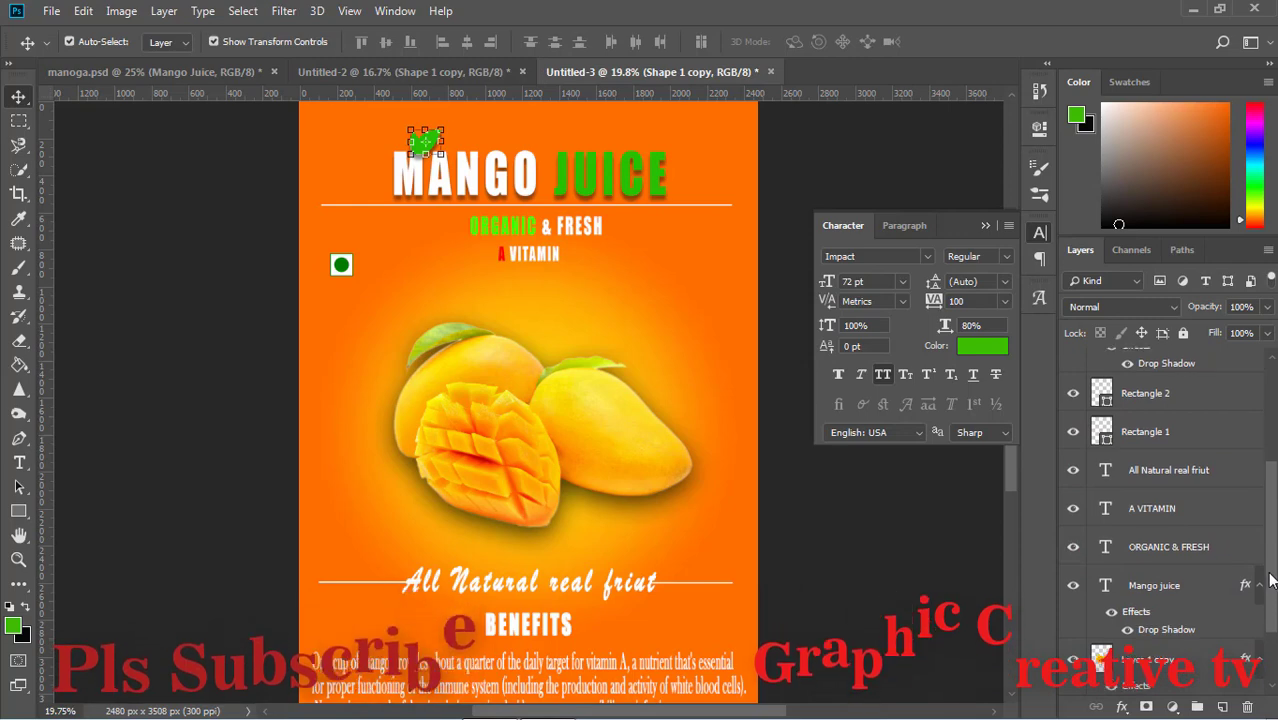
pyautogui.scroll(2, 1268, 594)
pyautogui.moveTo(1150, 371); pyautogui.dragTo(1236, 622)
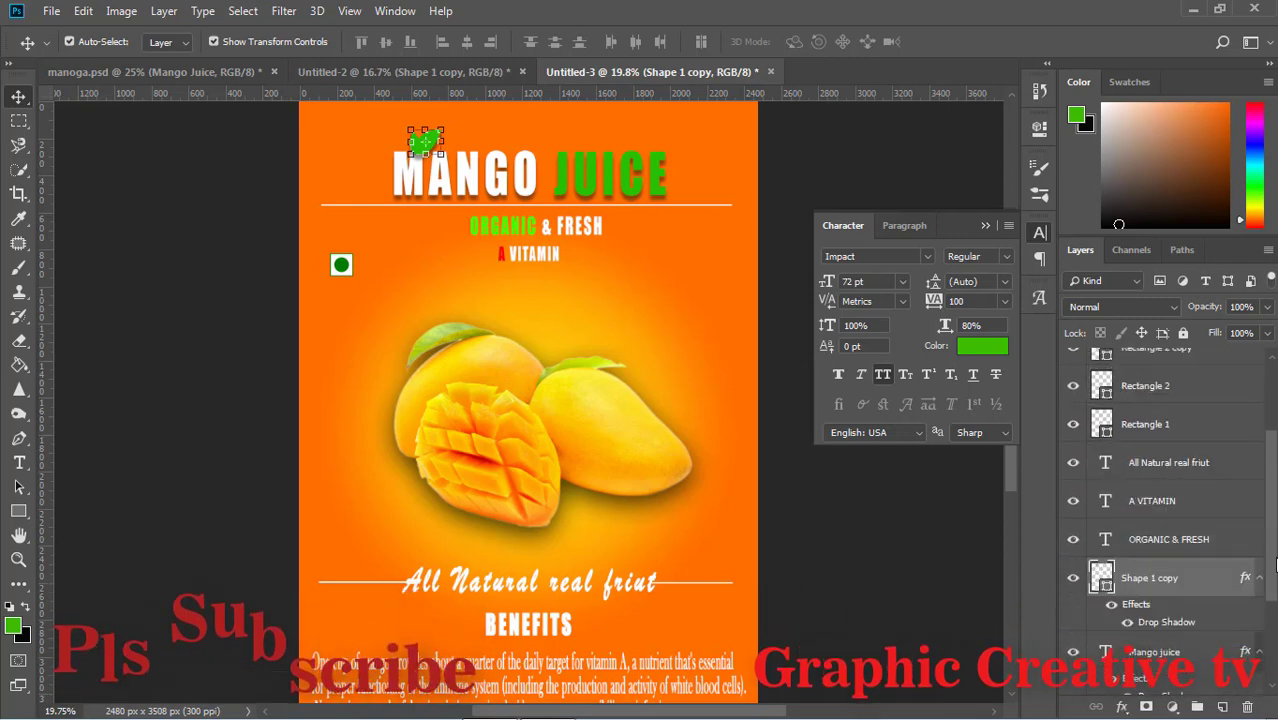
pyautogui.scroll(-3, 1200, 560)
pyautogui.moveTo(1192, 450); pyautogui.dragTo(1192, 540)
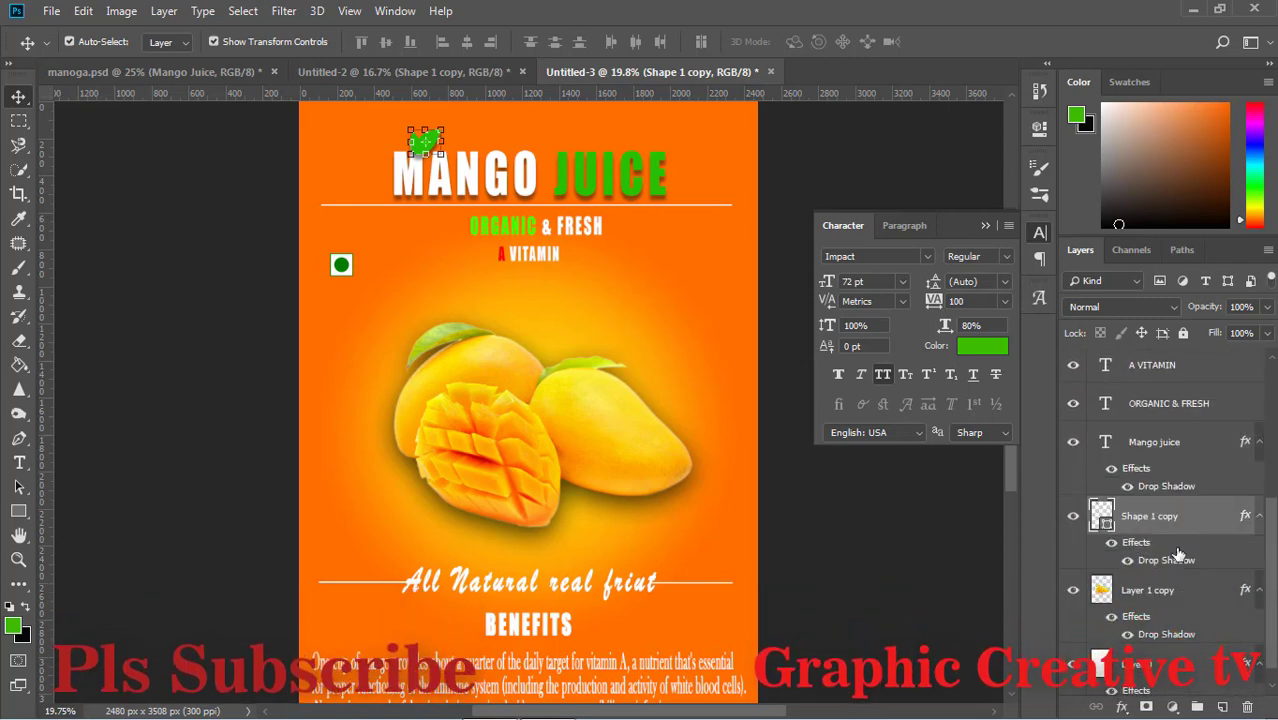
pyautogui.click(962, 566)
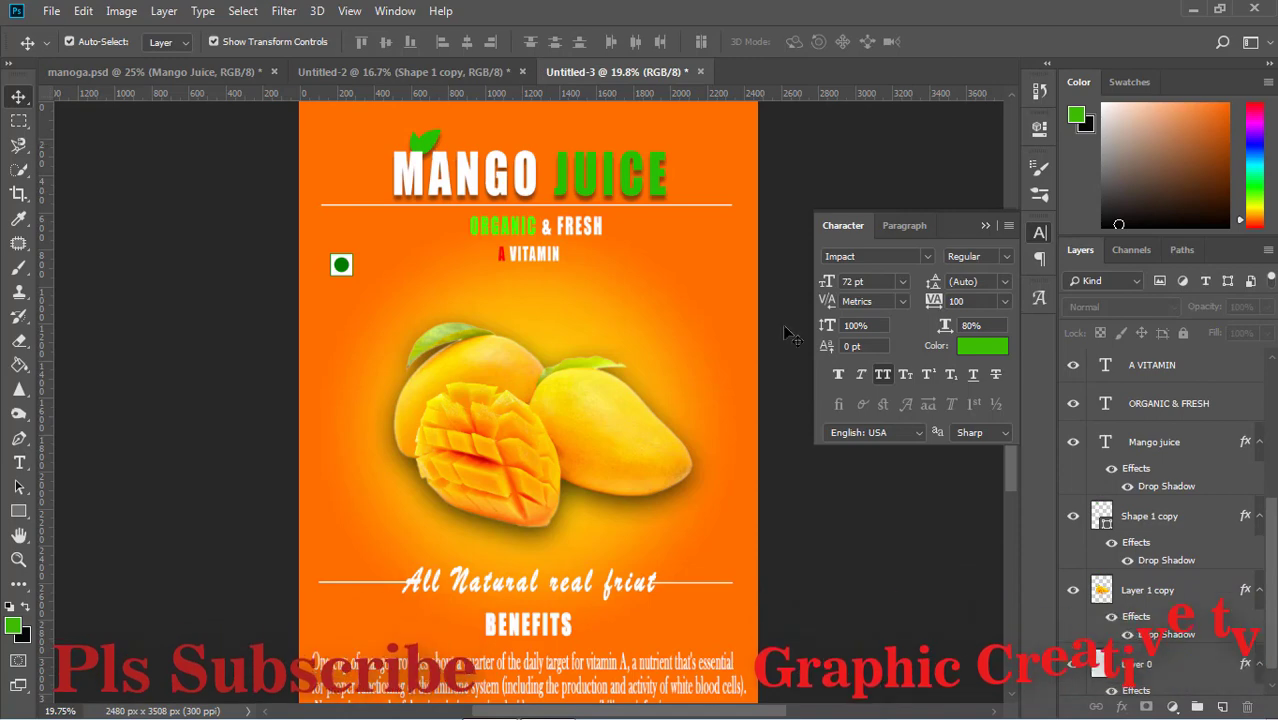
pyautogui.click(427, 139)
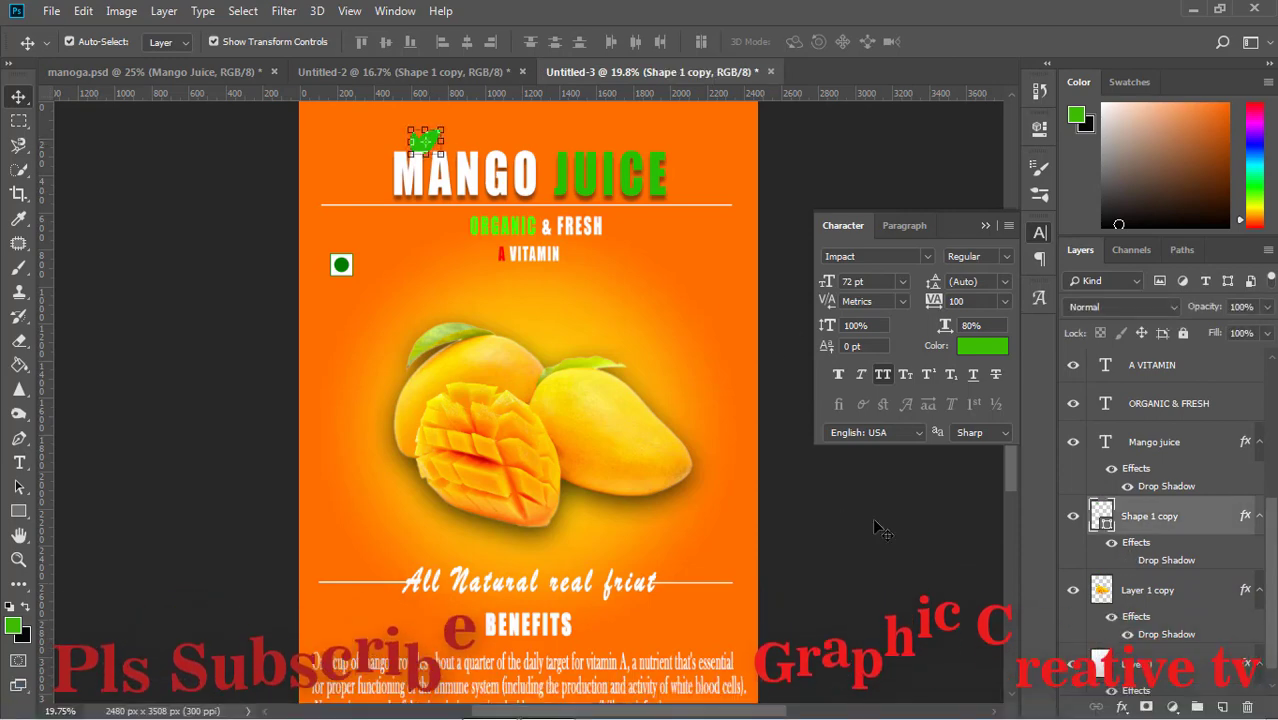
pyautogui.click(842, 523)
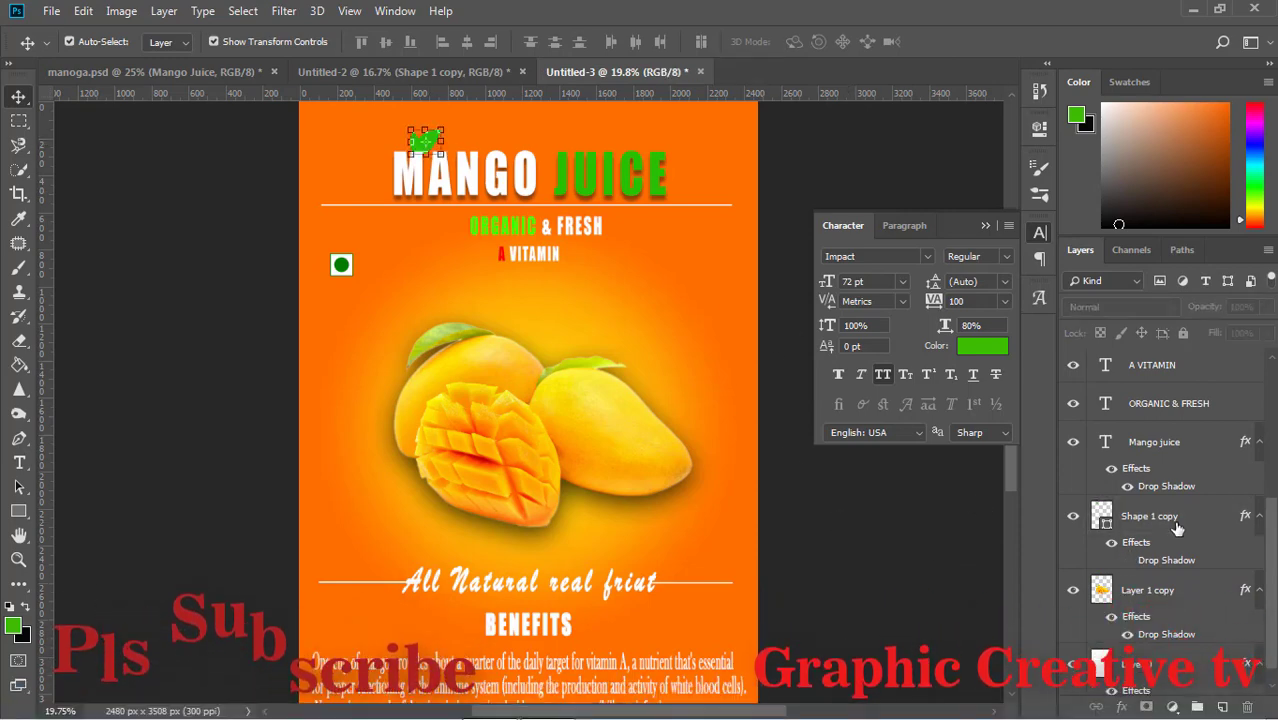
pyautogui.moveTo(1160, 516); pyautogui.dragTo(1160, 440)
pyautogui.click(878, 593)
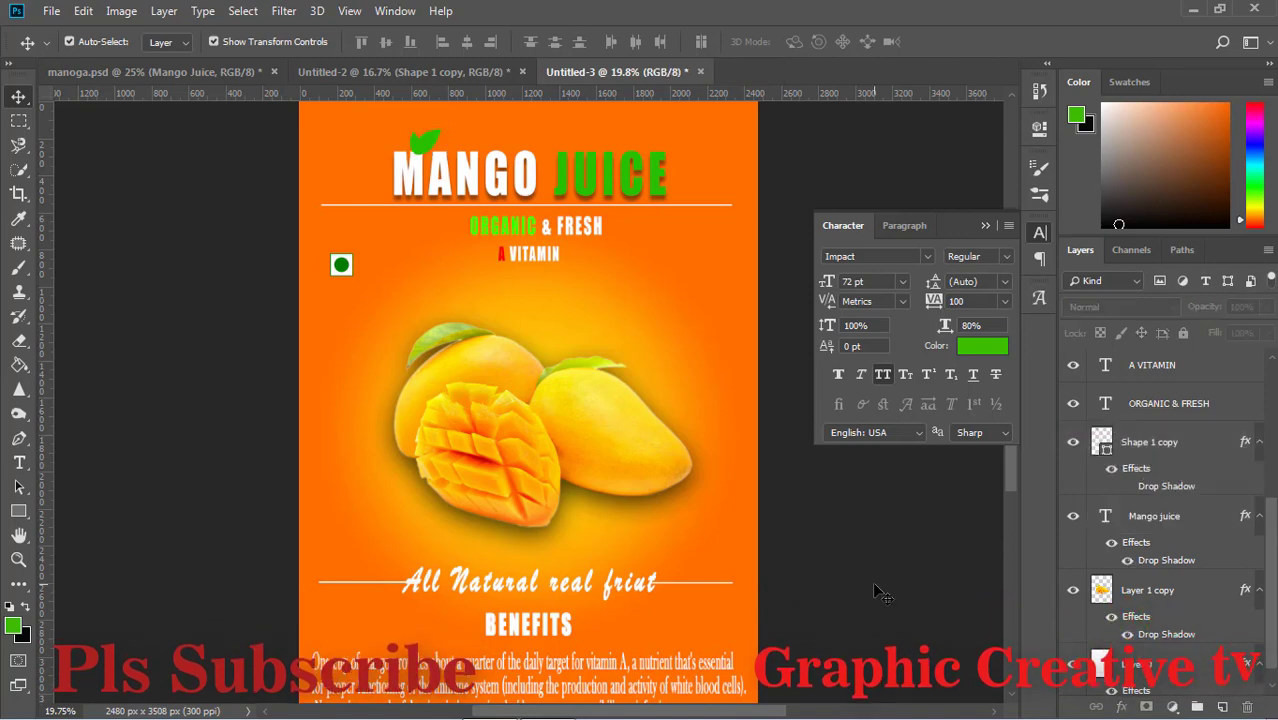
pyautogui.click(540, 628)
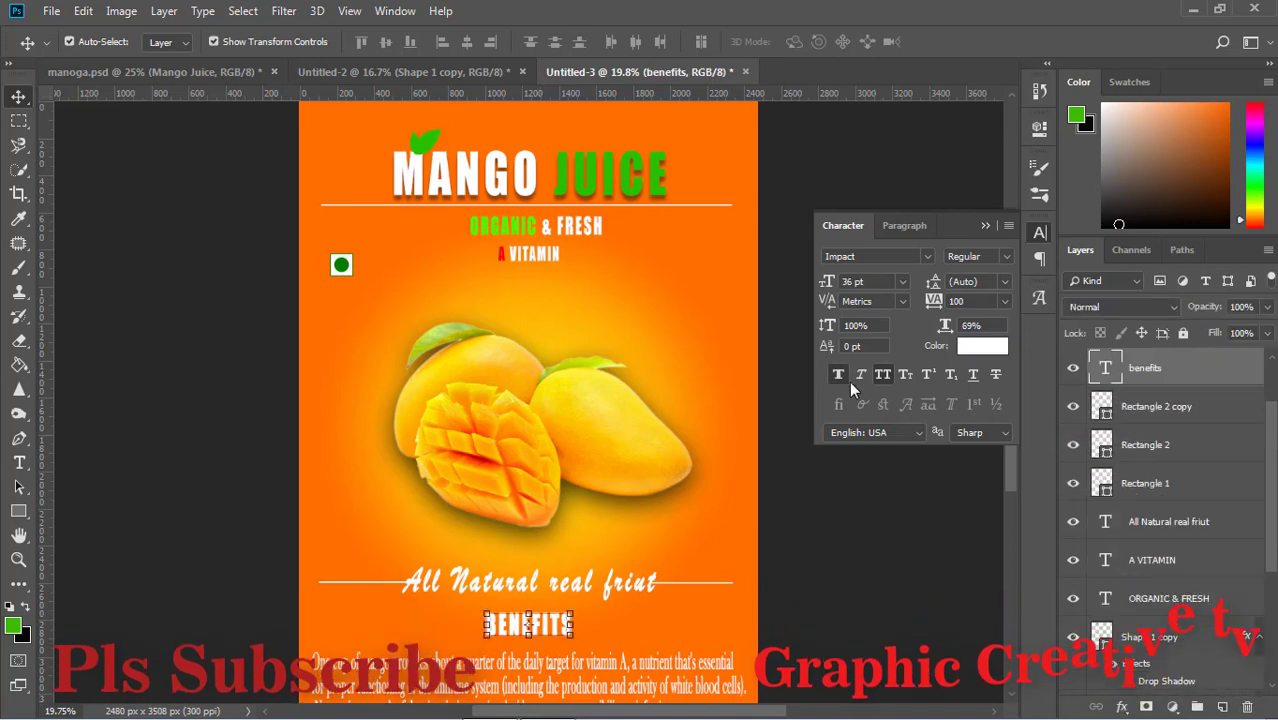
pyautogui.click(893, 608)
pyautogui.click(562, 628)
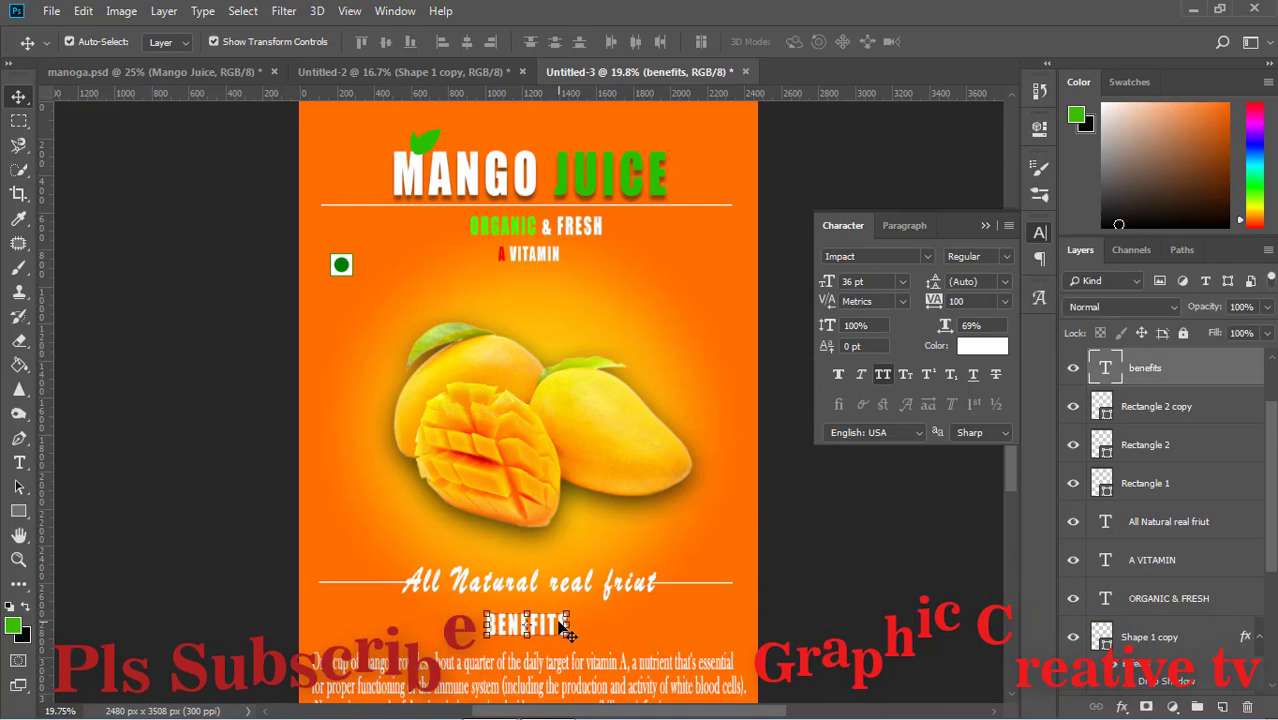
pyautogui.scroll(-5, 985, 622)
pyautogui.scroll(5, 985, 622)
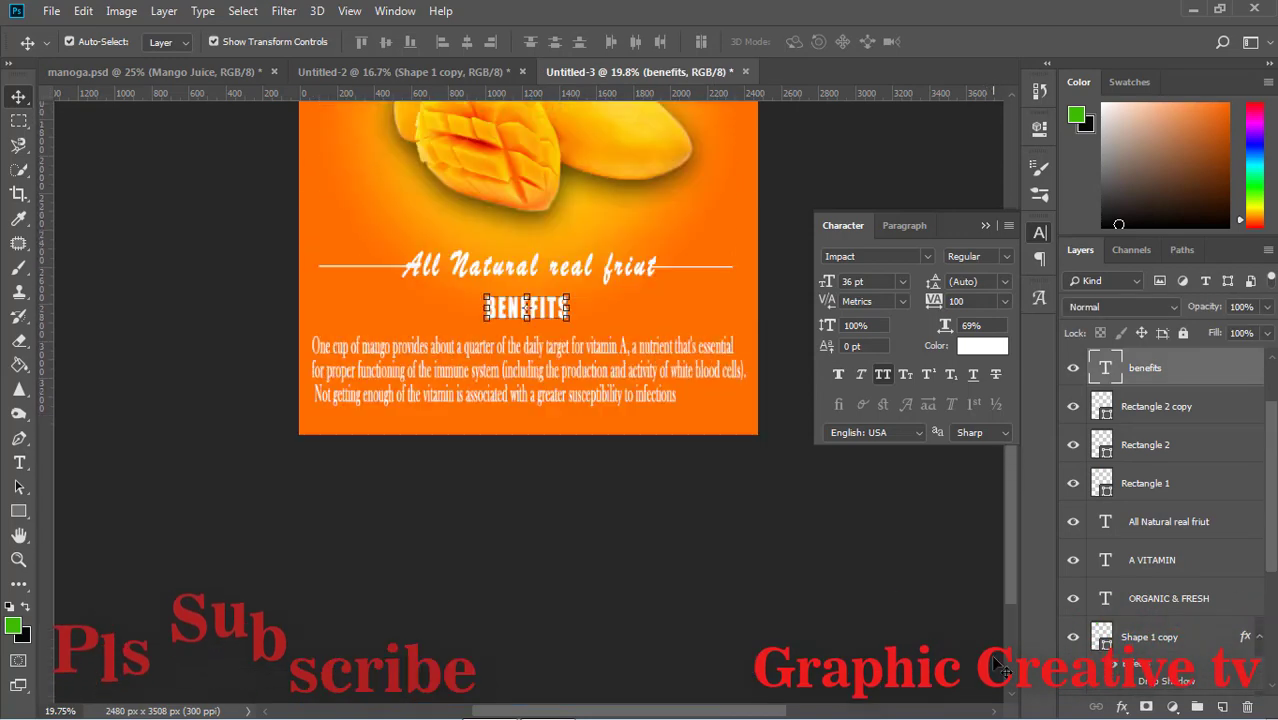